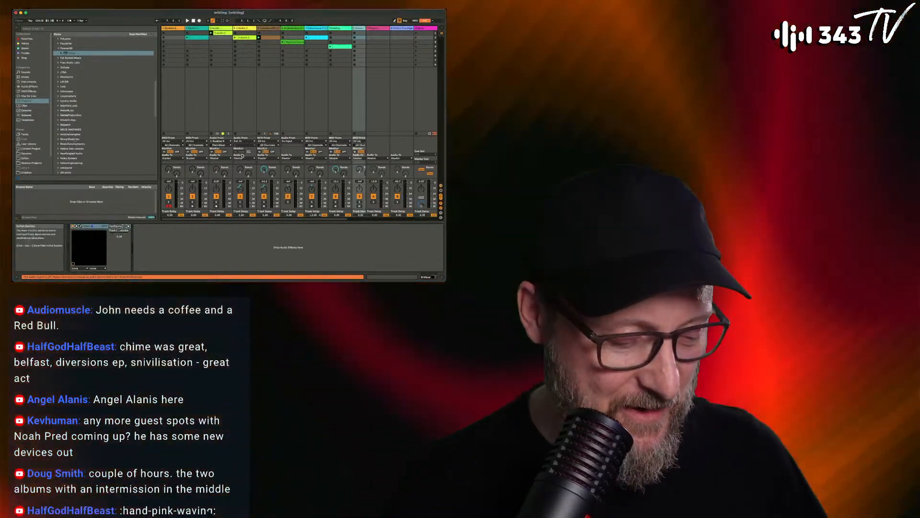
- Raise the display brightness and choose the last listed device as the audio output device in the preferences
key("XF86MonBrightnessUp")
key("XF86MonBrightnessUp")
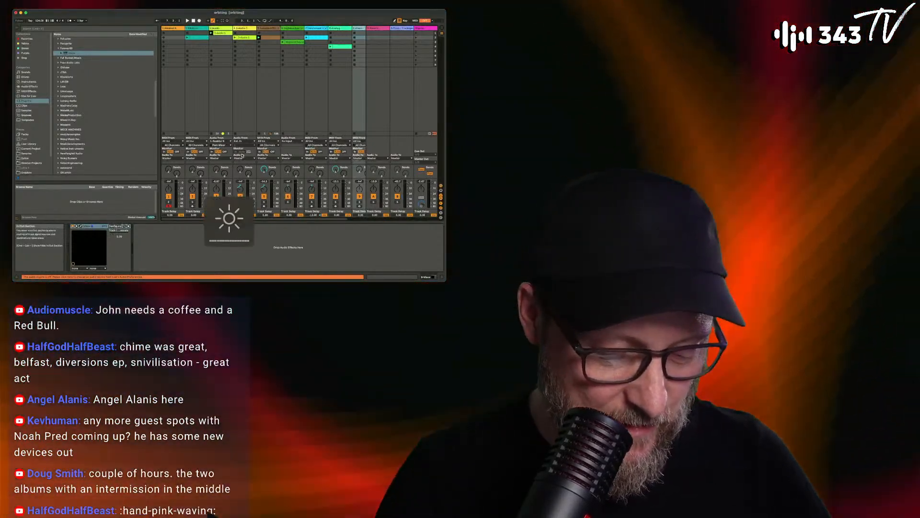
key("super+comma")
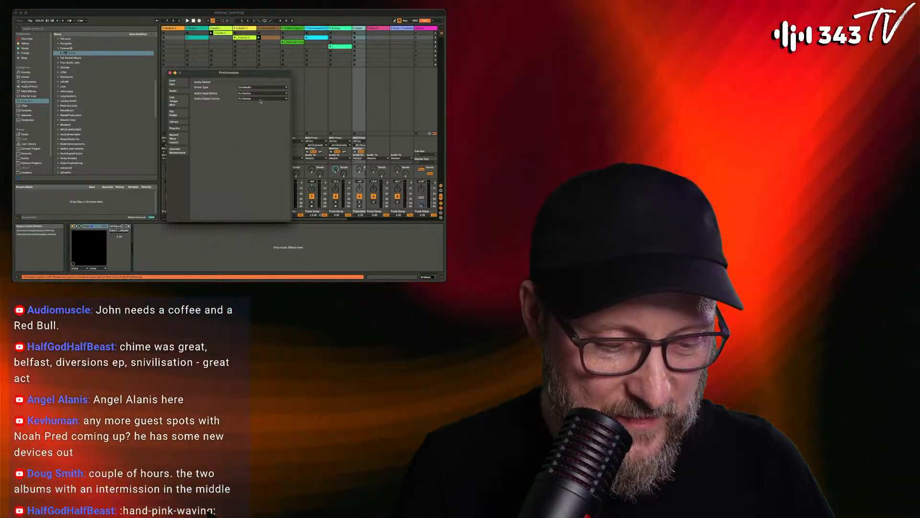
left_click(263, 99)
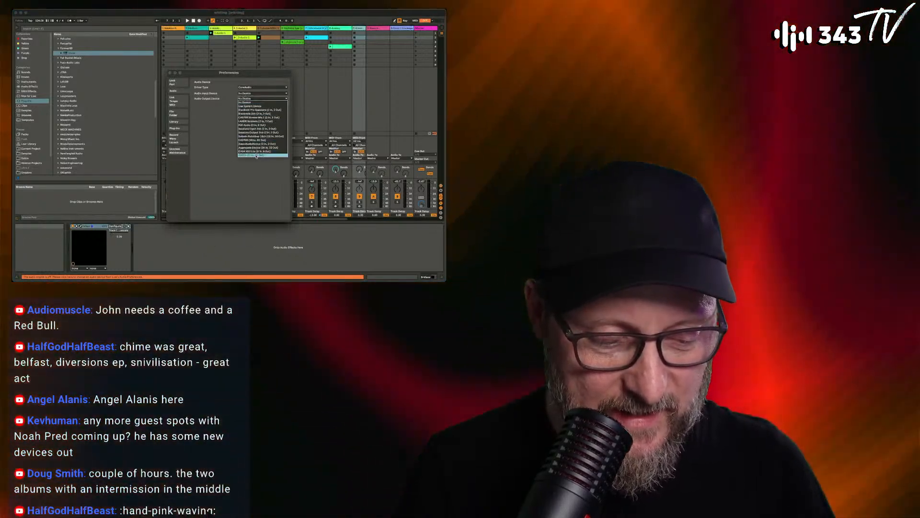
left_click(256, 156)
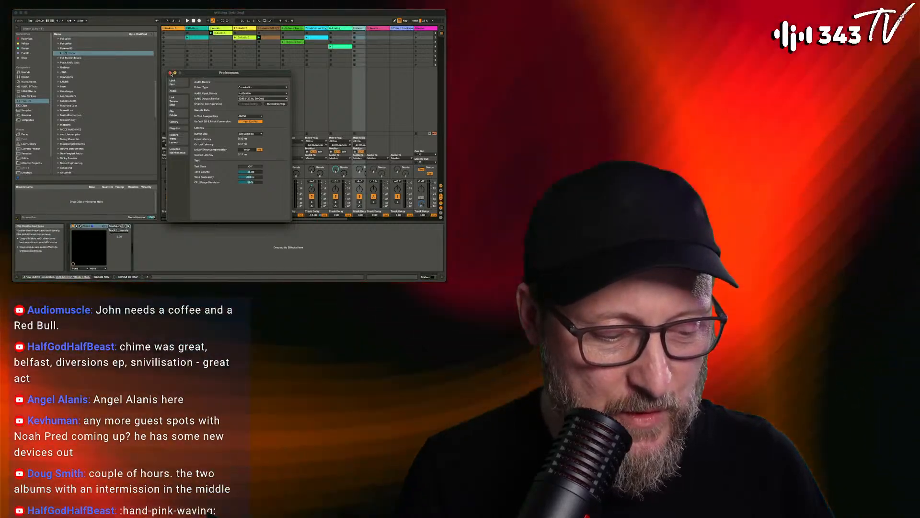
left_click(170, 73)
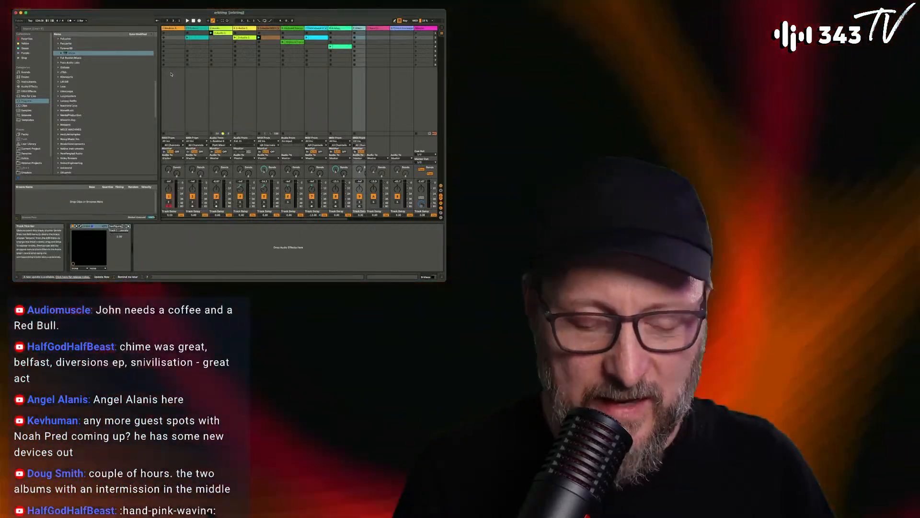
- Start playback and review the effect chain on the 3 Audio track
key("space")
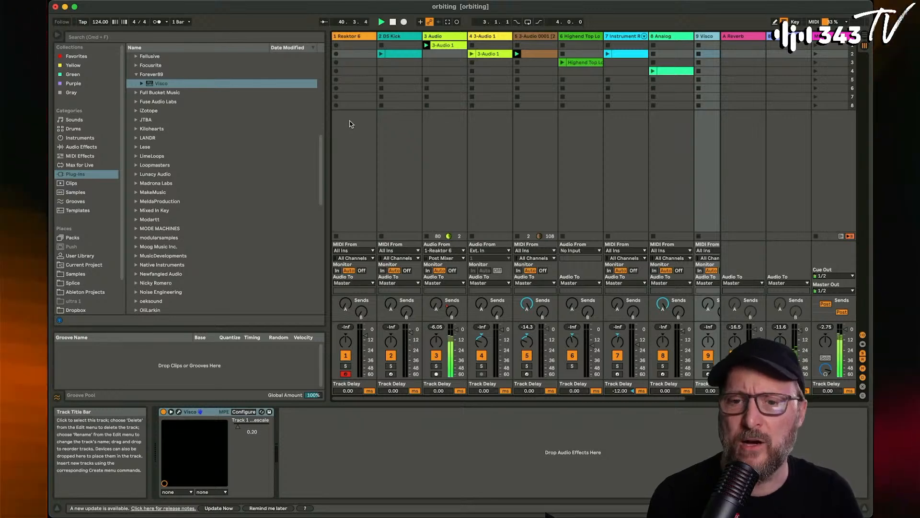
left_click(450, 37)
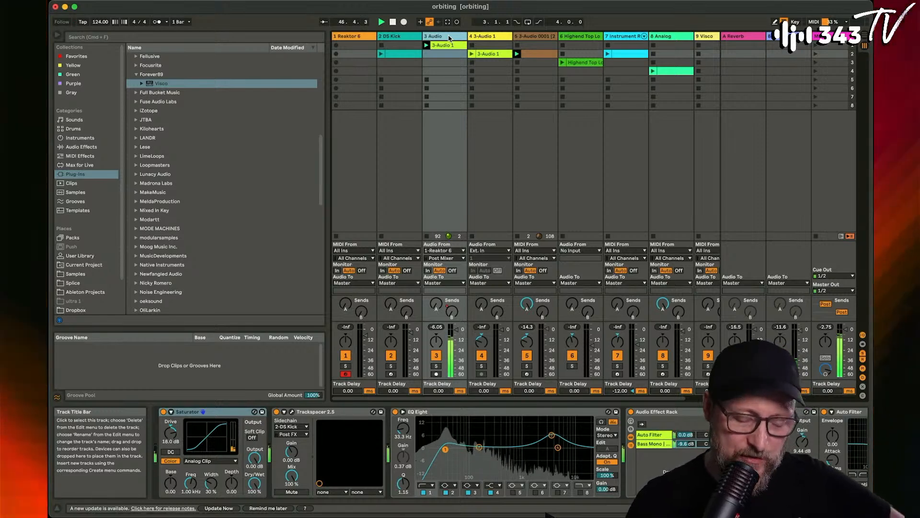
scroll(481, 421, "right", 10)
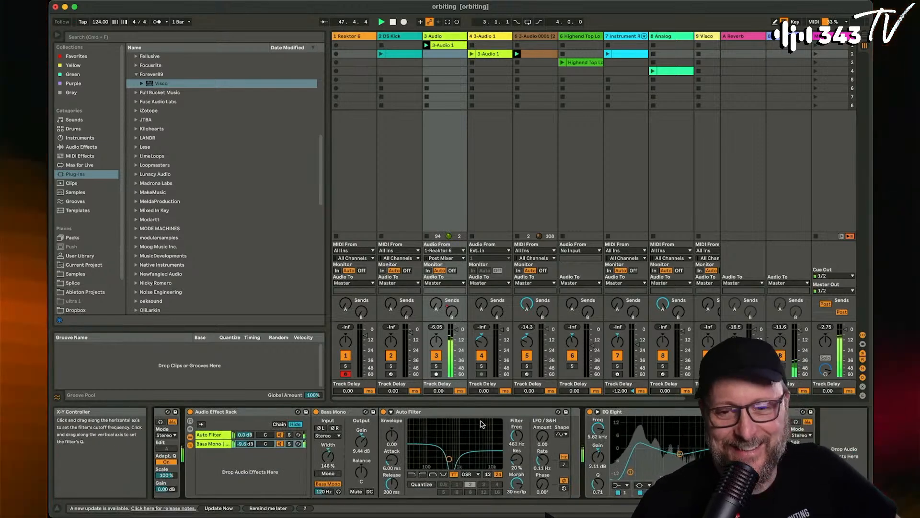
scroll(481, 422, "left", 10)
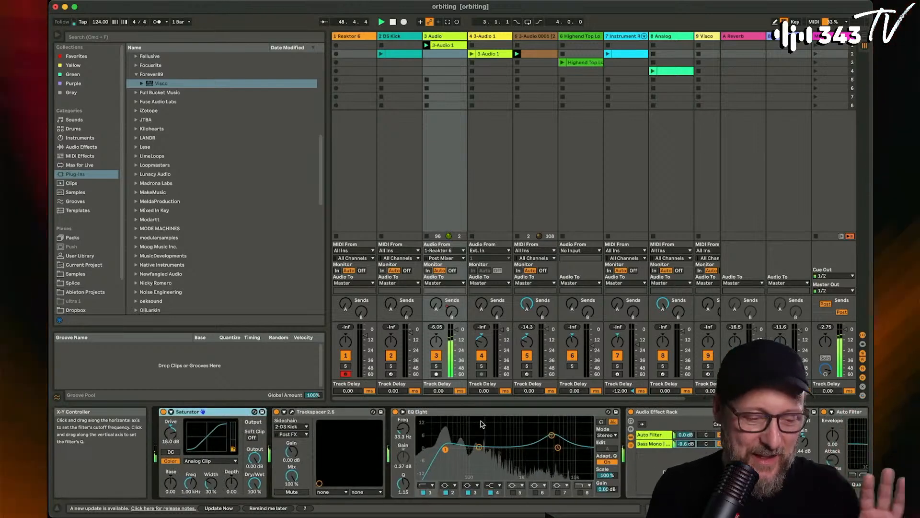
- Open the 3-Audio 1 clip on track 3 and examine the waveform around its loop region
double_click(442, 45)
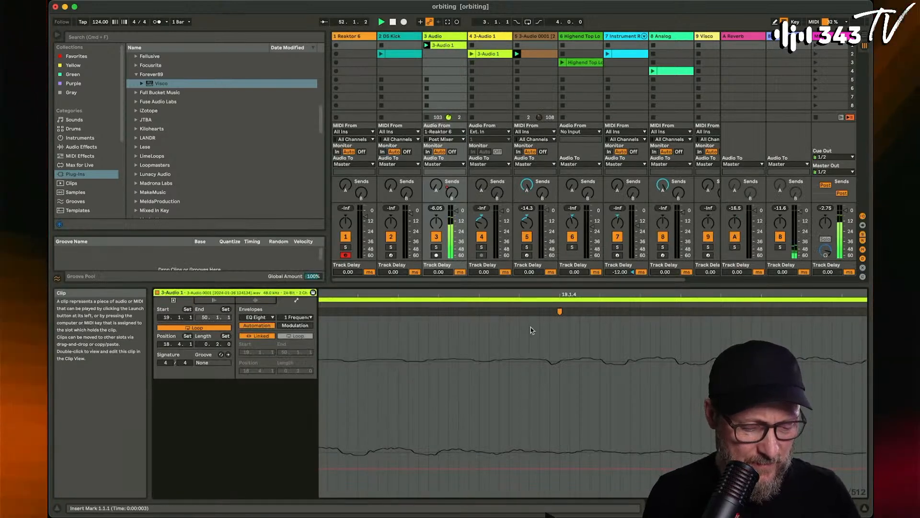
left_click_drag(528, 292, 527, 206)
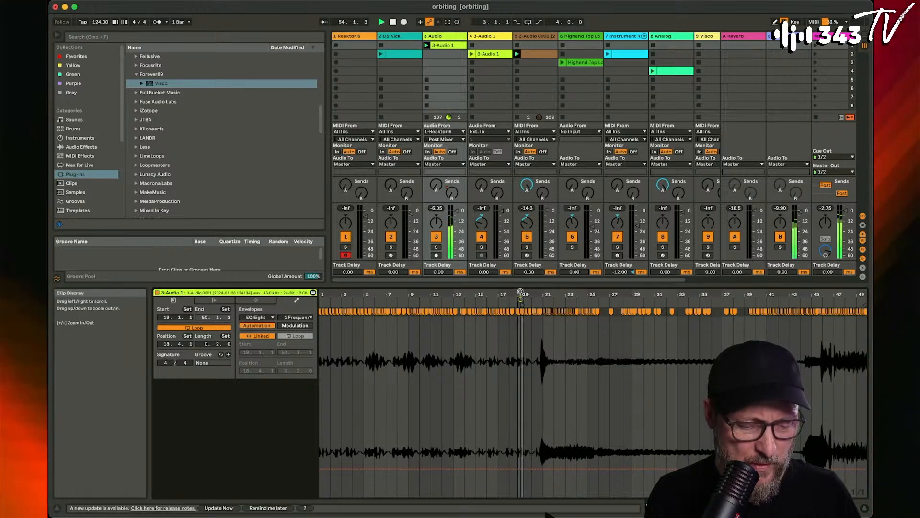
left_click_drag(522, 296, 521, 374)
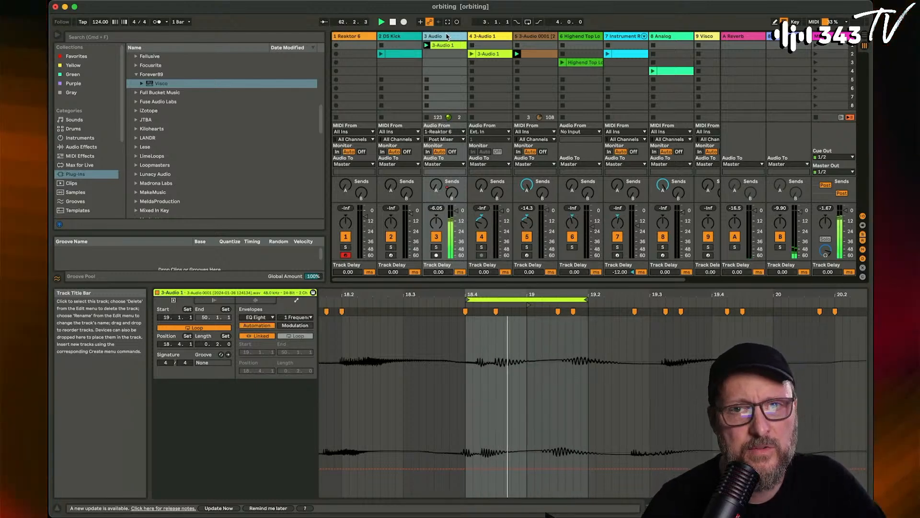
- Open the Reaktor 6 plug-in window on track 1 and move it to the upper part of the screen
left_click(350, 37)
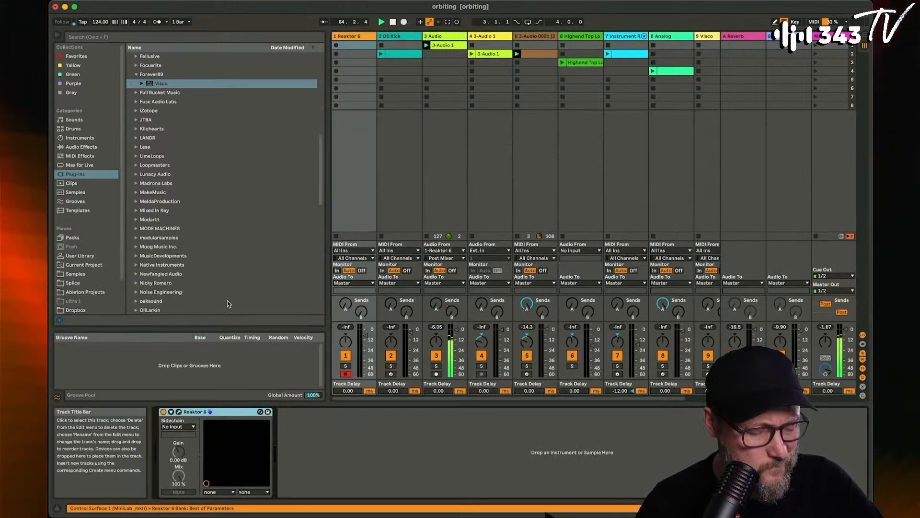
left_click(179, 412)
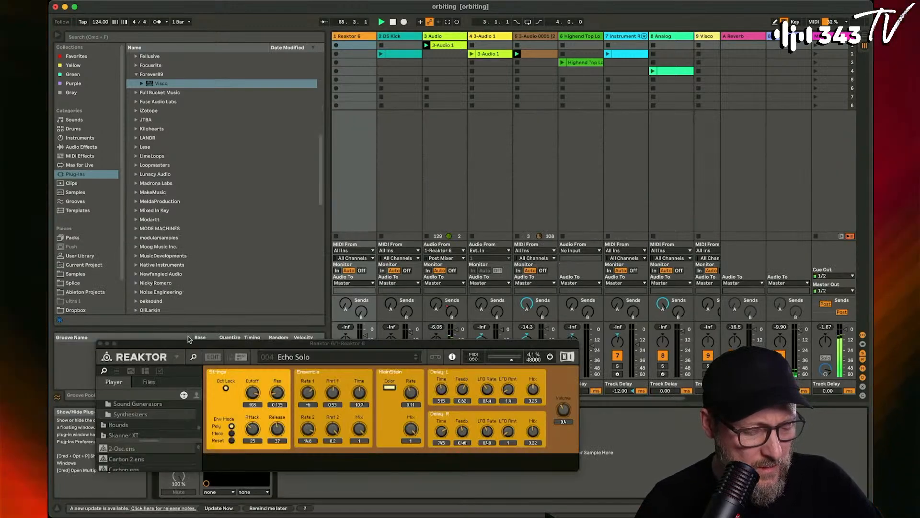
left_click_drag(173, 342, 221, 111)
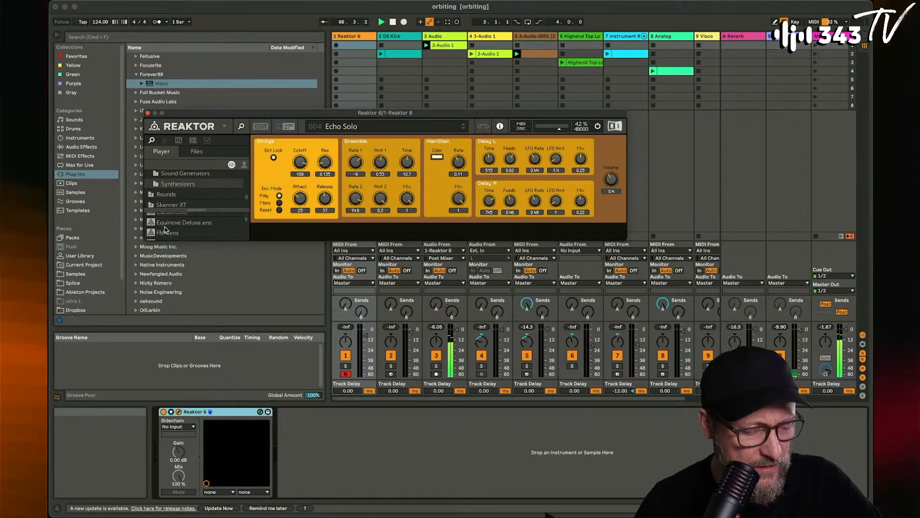
- Browse Reaktor's Synthesizers ensembles and its Sound Generators folder, and close the plug-in window
scroll(170, 225, "down", 3)
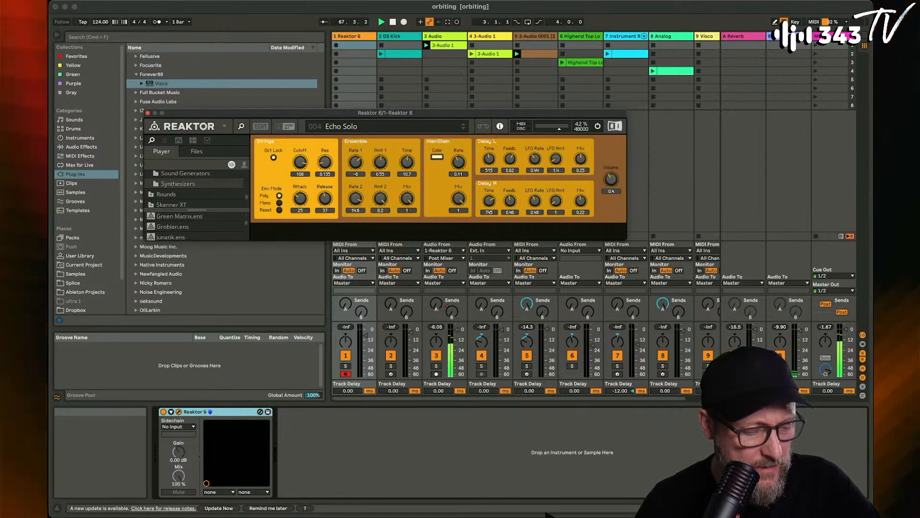
scroll(188, 226, "down", 3)
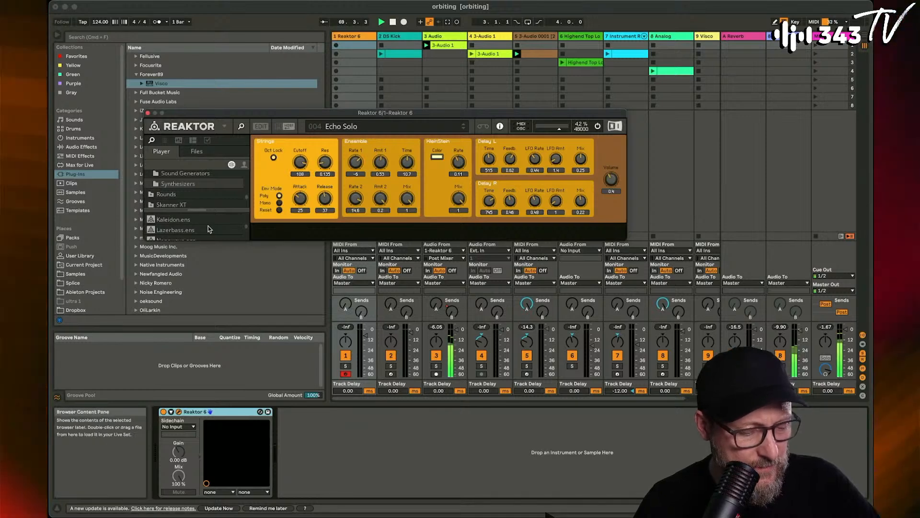
scroll(206, 227, "down", 2)
scroll(208, 229, "up", 5)
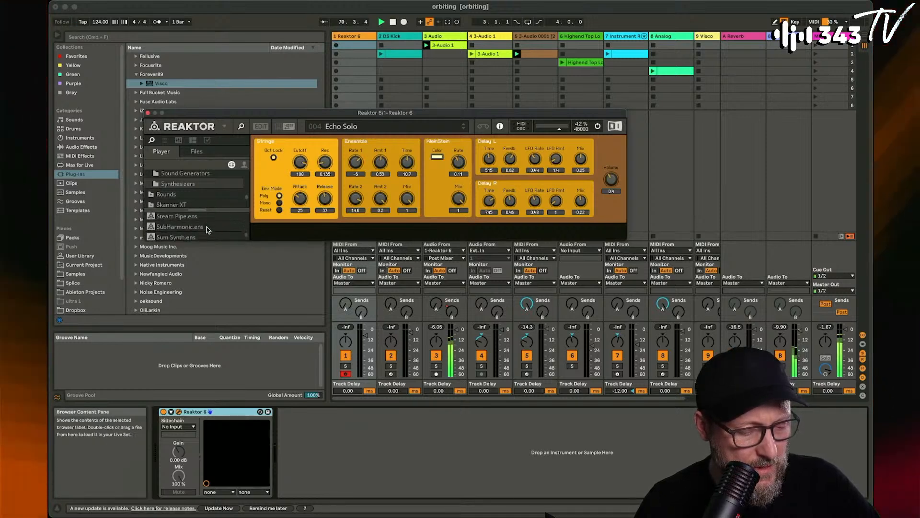
scroll(206, 226, "up", 2)
scroll(197, 186, "up", 1)
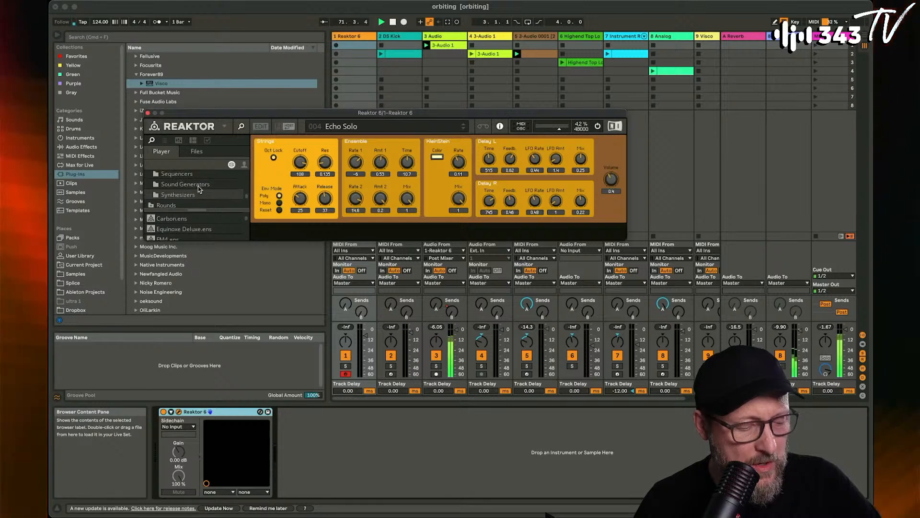
left_click(198, 186)
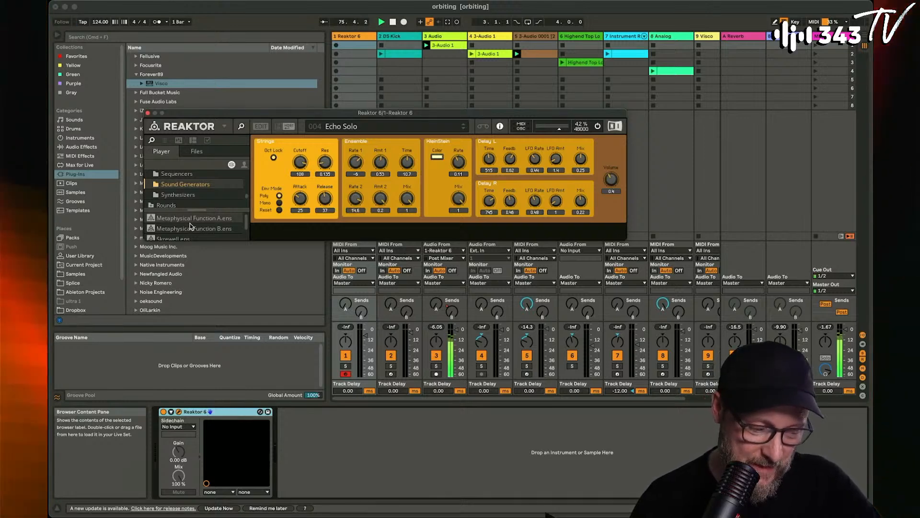
left_click(148, 113)
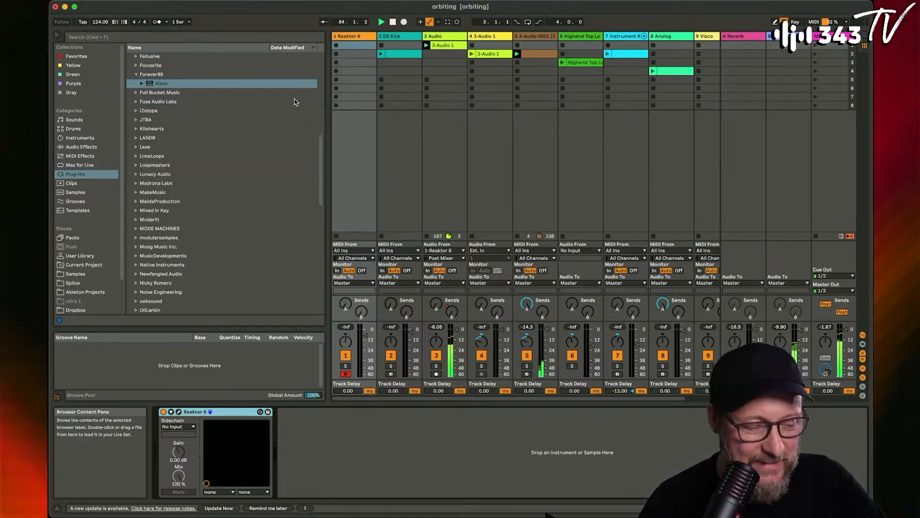
- Stop the clip playing on track 5 and open the 3-Audio 1 clip on track 3
left_click(355, 38)
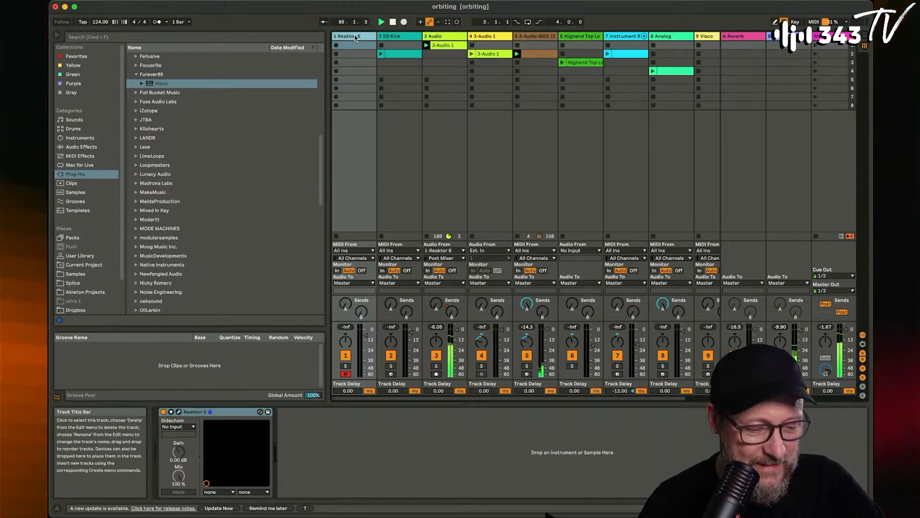
left_click(517, 64)
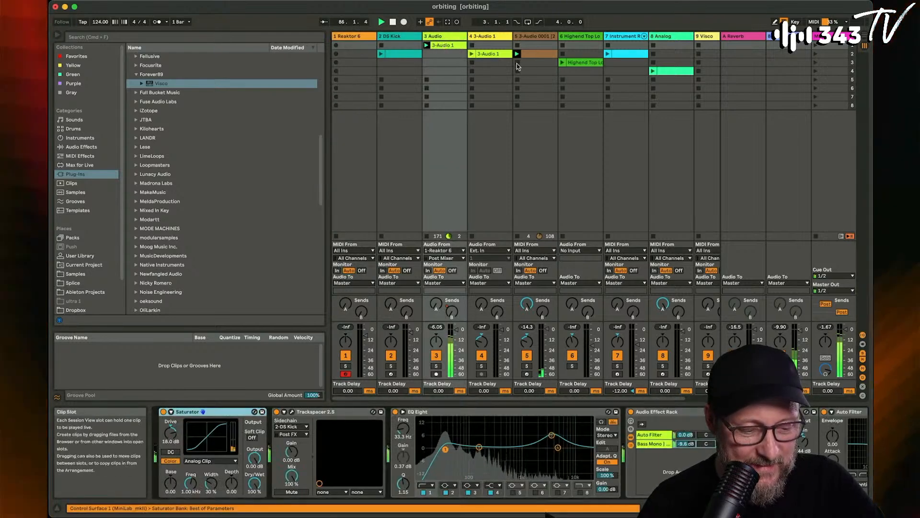
double_click(445, 46)
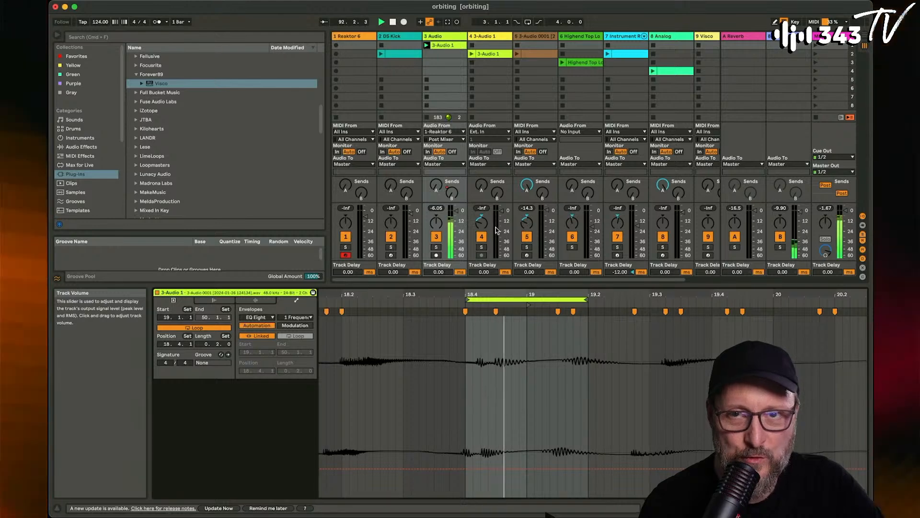
- Examine the 3 Audio track's device chain from Saturator through the Audio Effect Rack to the last EQ Eight
double_click(446, 37)
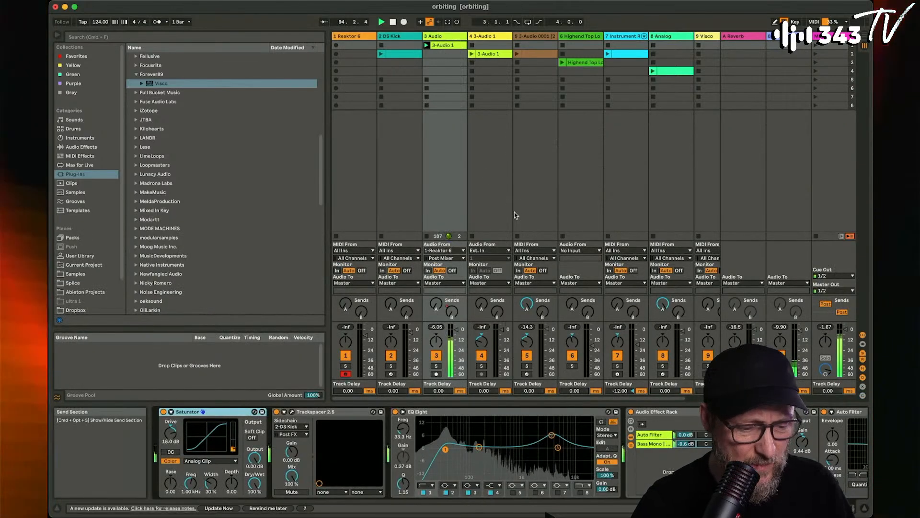
key("Tab")
key("Tab")
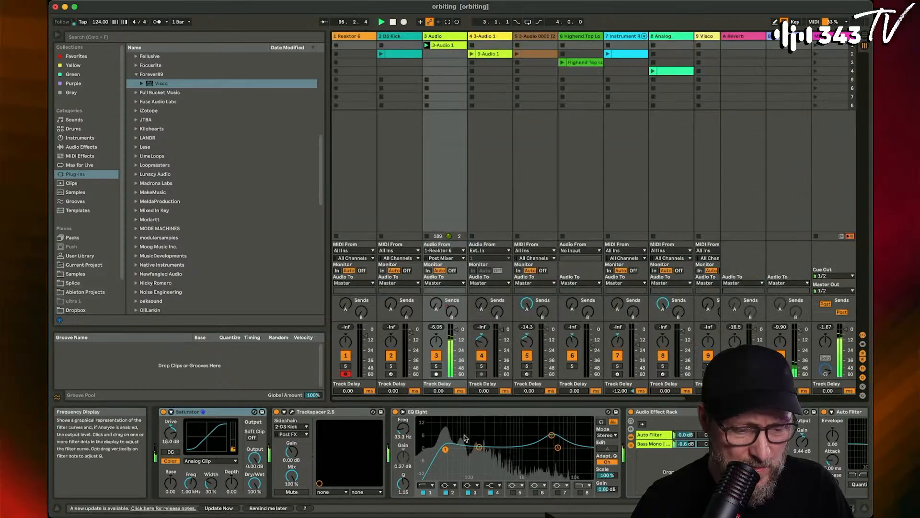
scroll(479, 460, "right", 10)
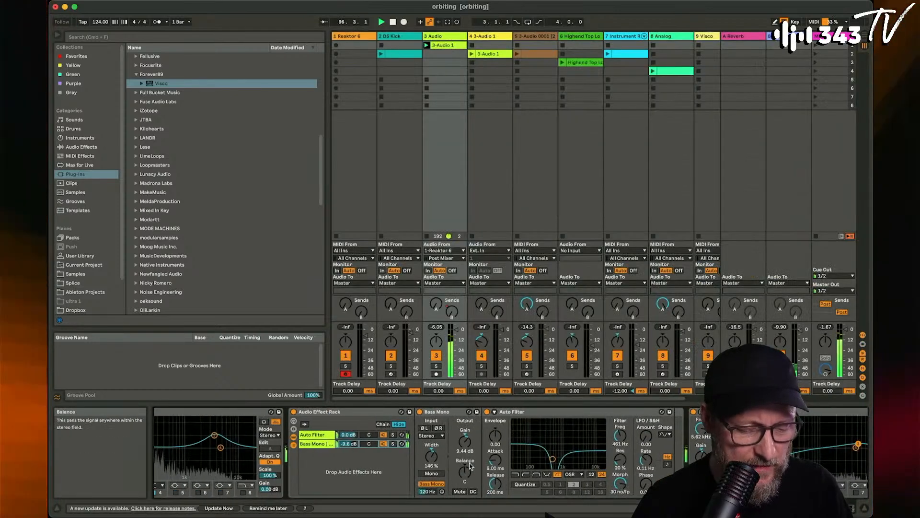
scroll(469, 465, "left", 10)
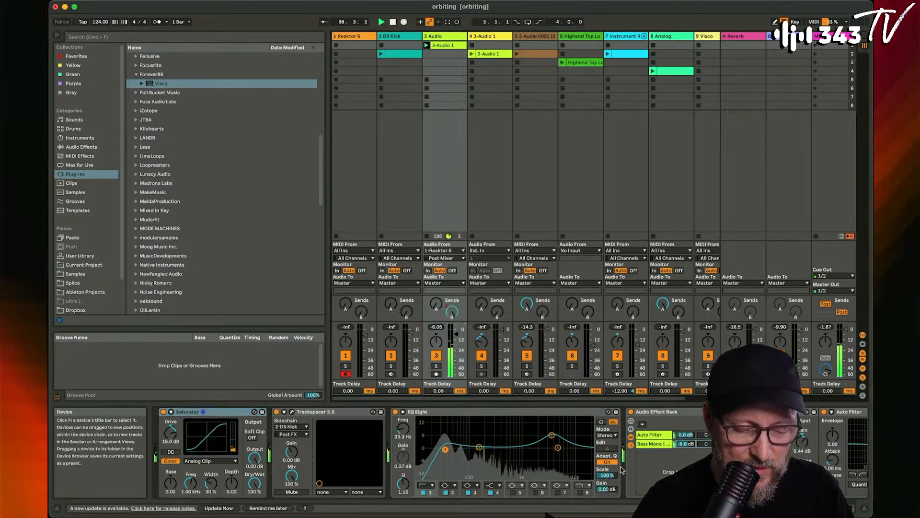
scroll(474, 426, "right", 10)
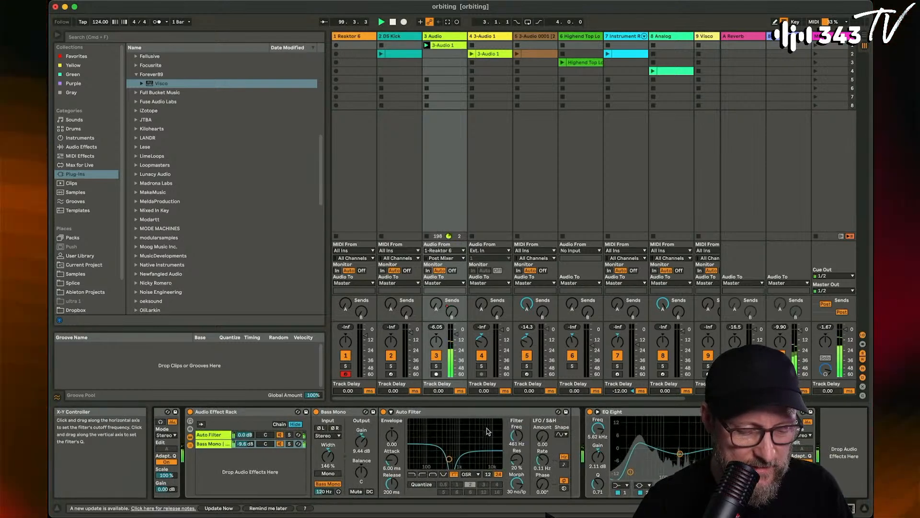
scroll(447, 326, "right", 1)
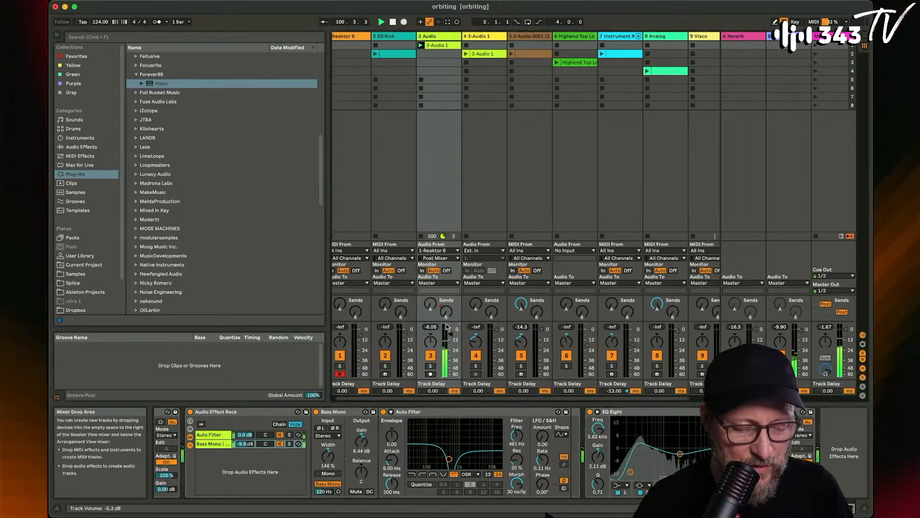
scroll(447, 326, "left", 1)
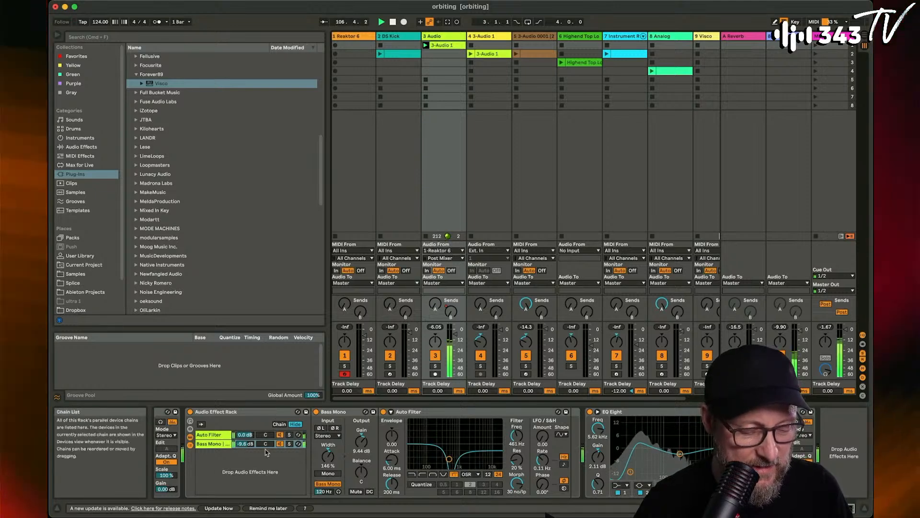
scroll(265, 449, "left", 3)
scroll(266, 451, "left", 2)
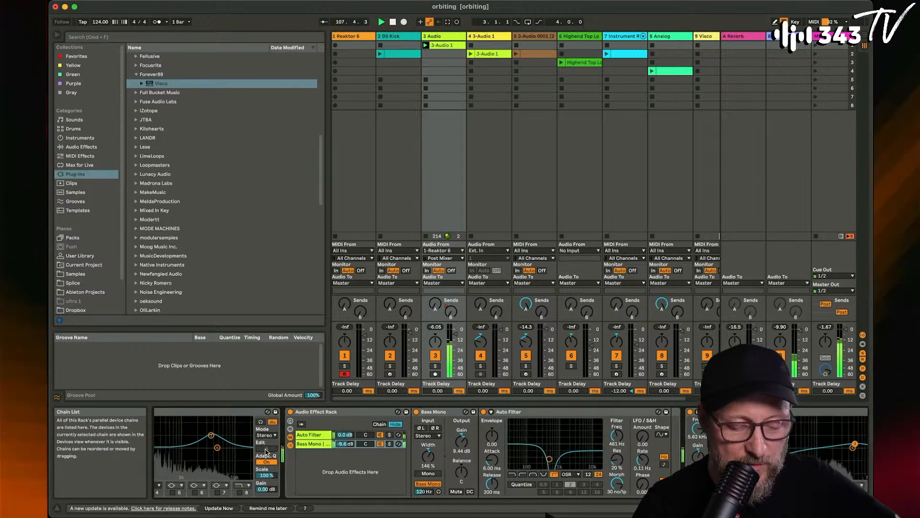
- Deactivate the Audio Effect Rack on the 3 Audio track and inspect its Auto Filter and Bass Mono chains
left_click(302, 412)
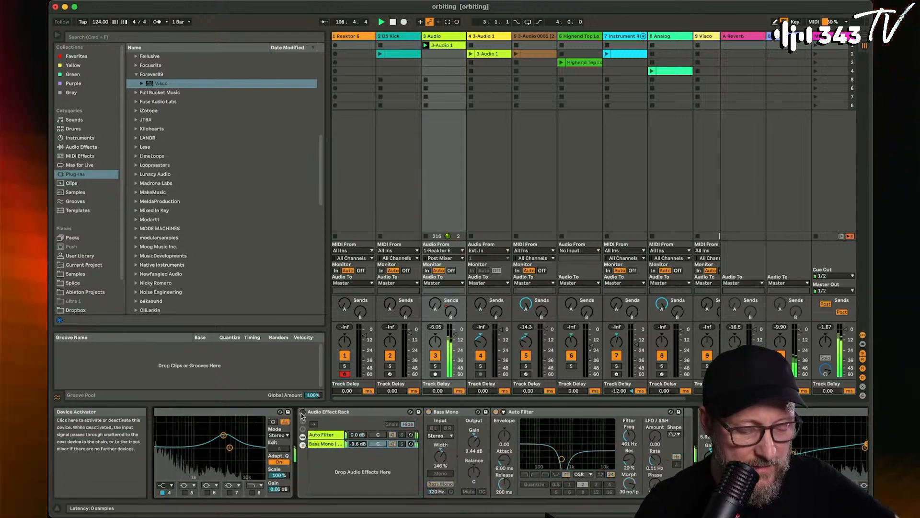
left_click(325, 435)
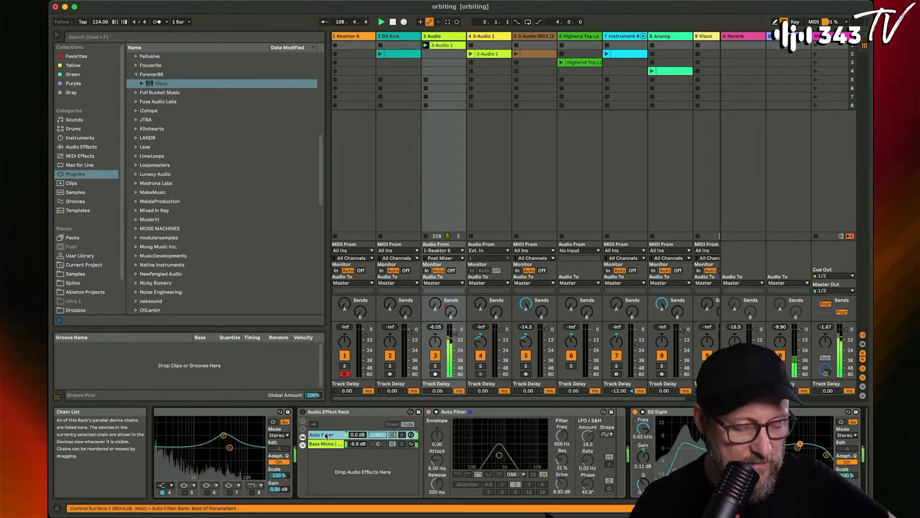
left_click(326, 445)
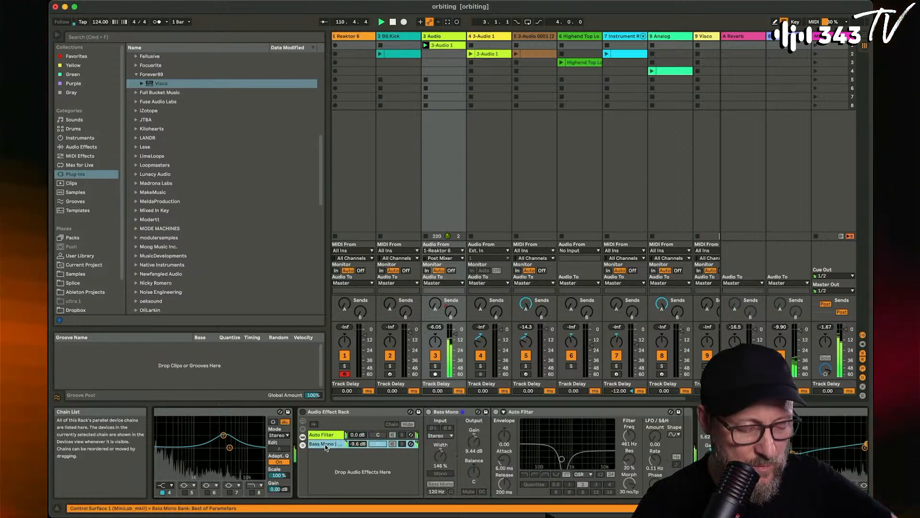
left_click(326, 436)
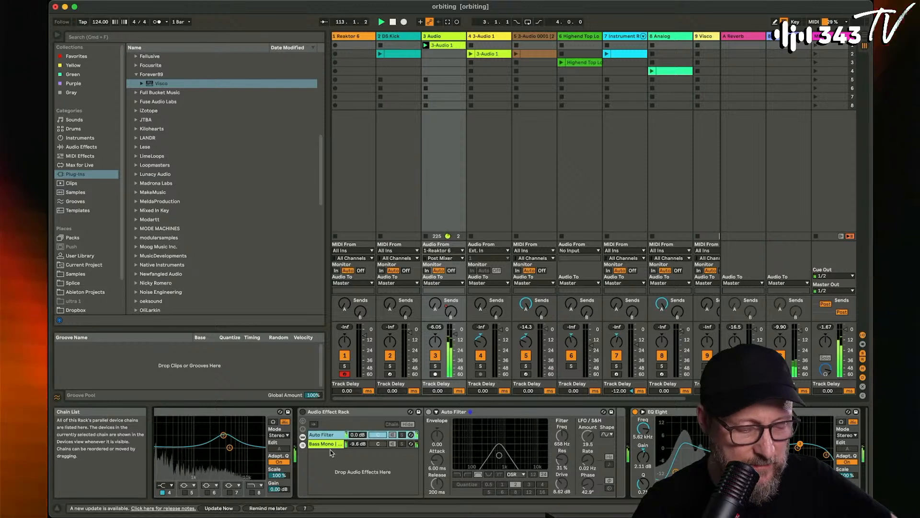
- Launch the clip on the DS Kick track alongside the playing 3-Audio 1 clip
scroll(335, 458, "left", 5)
scroll(356, 465, "left", 4)
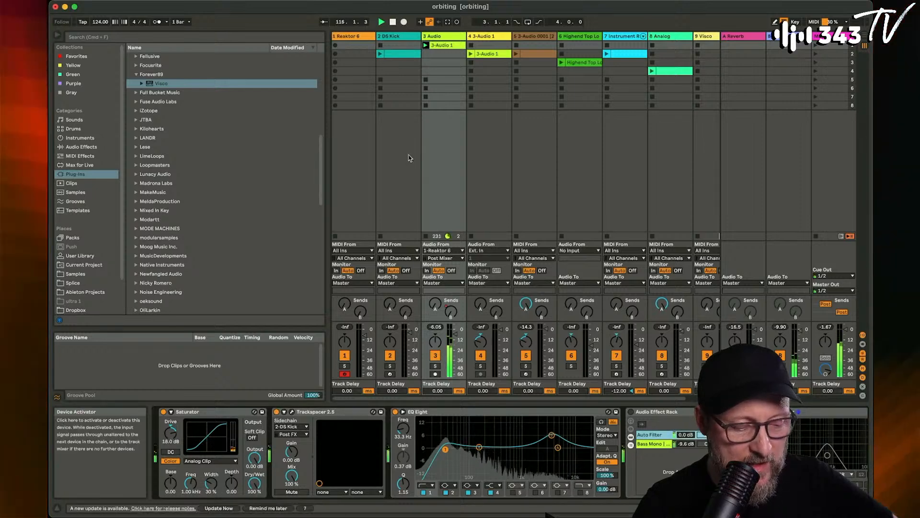
left_click(380, 55)
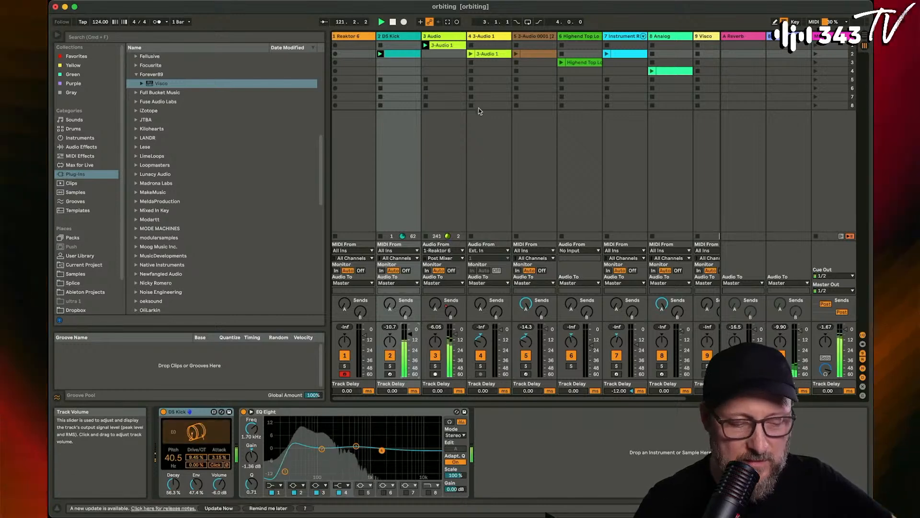
- Move Trackspacer 2.5 on the 3 Audio track to the end of the device chain, after the last EQ Eight
left_click(444, 159)
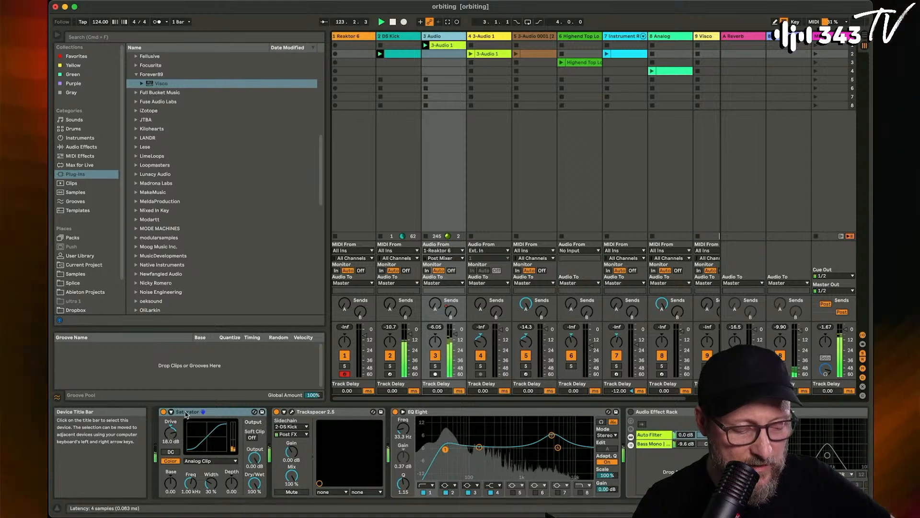
left_click(335, 412)
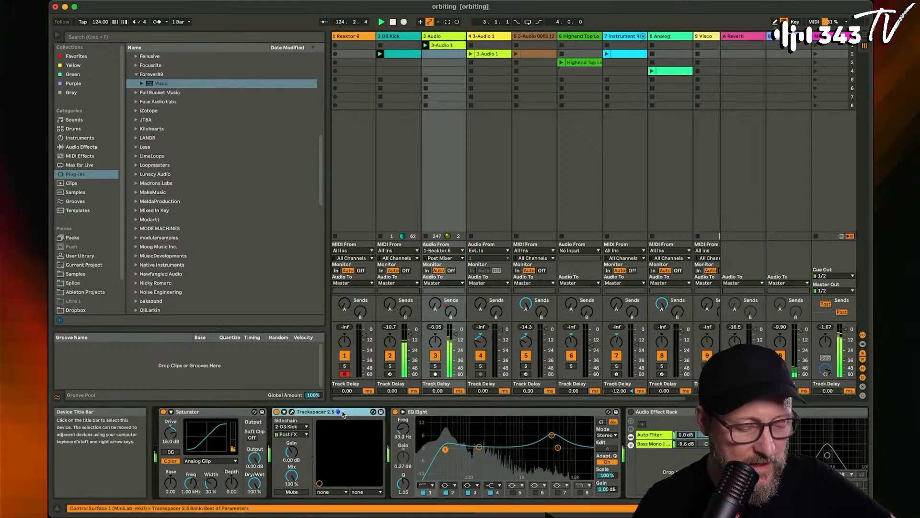
scroll(279, 422, "right", 2)
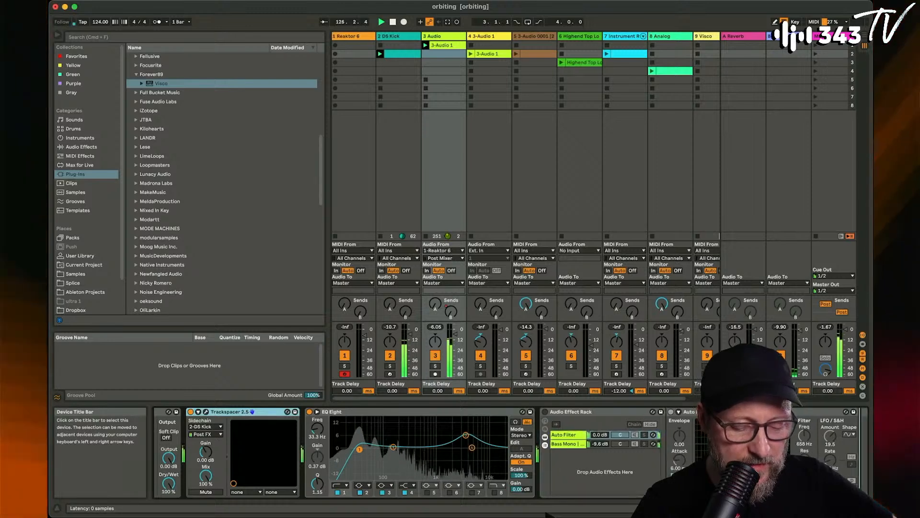
scroll(870, 472, "right", 3)
scroll(870, 472, "right", 15)
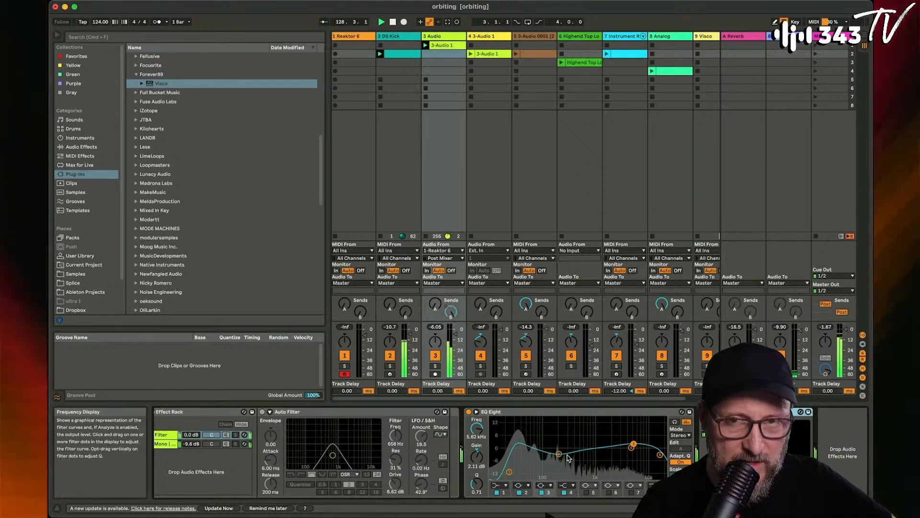
- Reactivate the Audio Effect Rack on the 3 Audio track and solo its Bass Mono chain to examine its devices
scroll(568, 458, "left", 15)
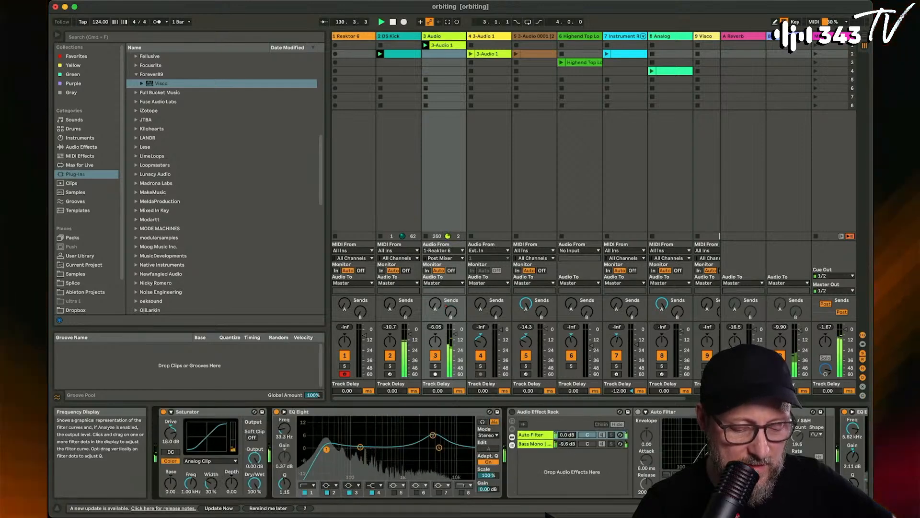
left_click(513, 411)
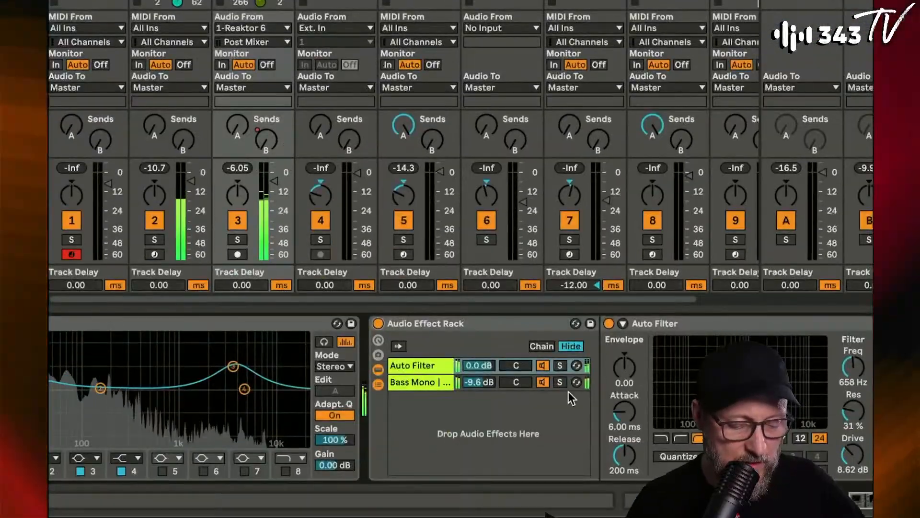
left_click(559, 383)
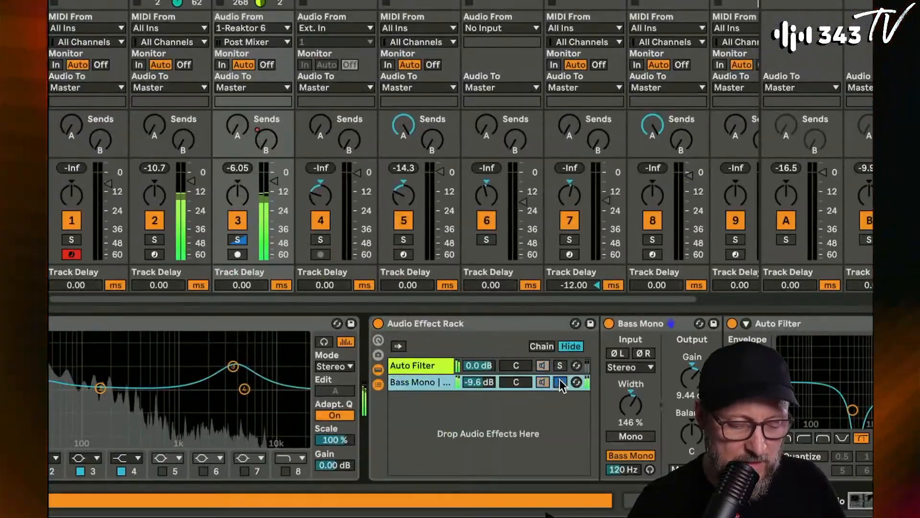
scroll(423, 380, "right", 4)
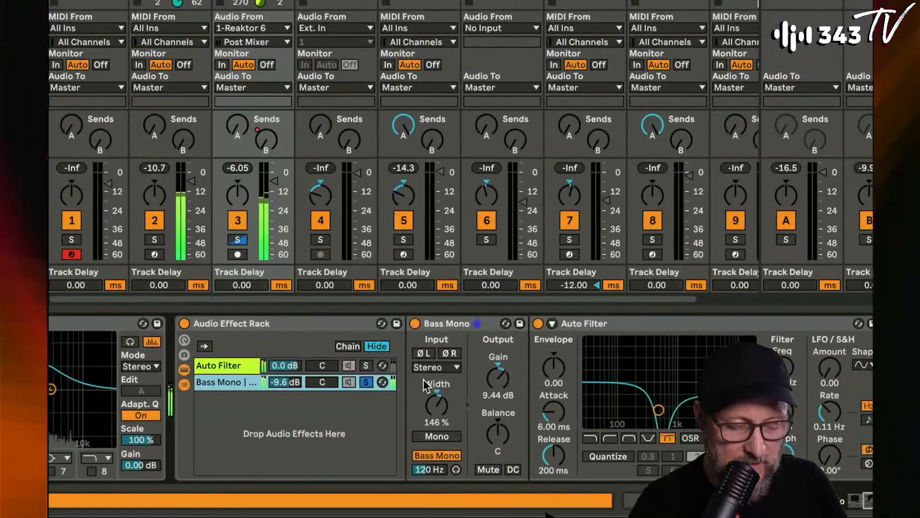
scroll(424, 384, "right", 1)
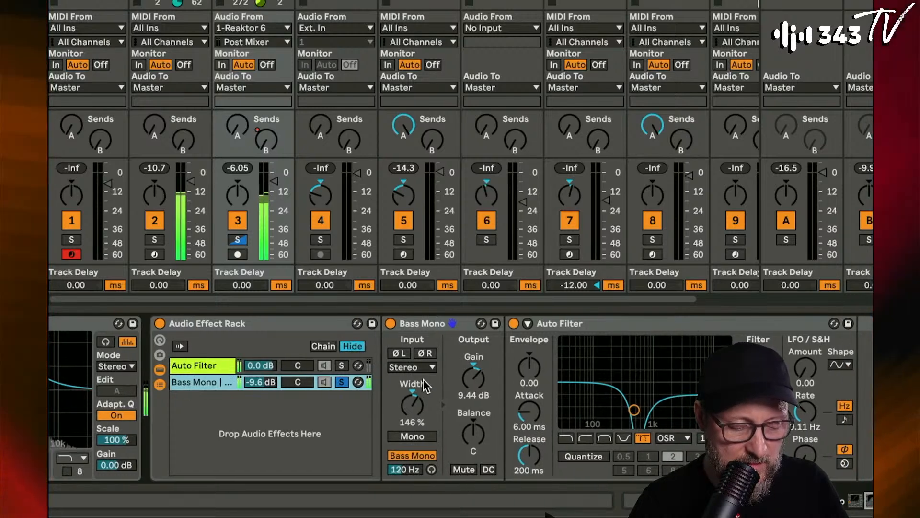
scroll(424, 379, "right", 3)
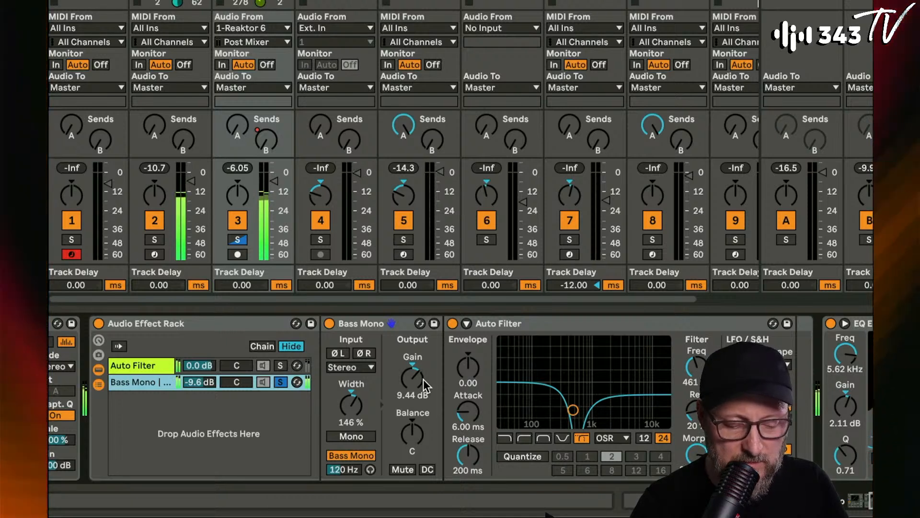
- Audition the rack's Auto Filter chain in solo and set its Auto Filter LFO amount to 20.2
left_click(279, 365)
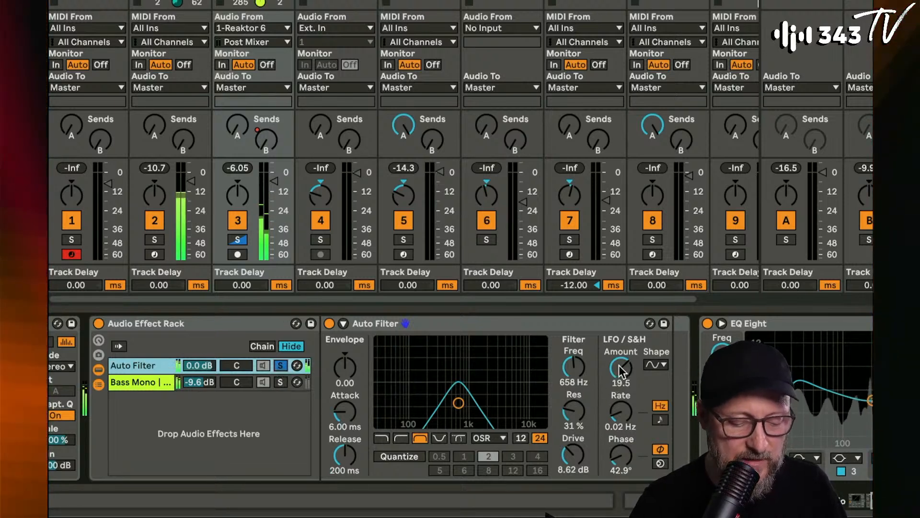
left_click_drag(621, 369, 621, 366)
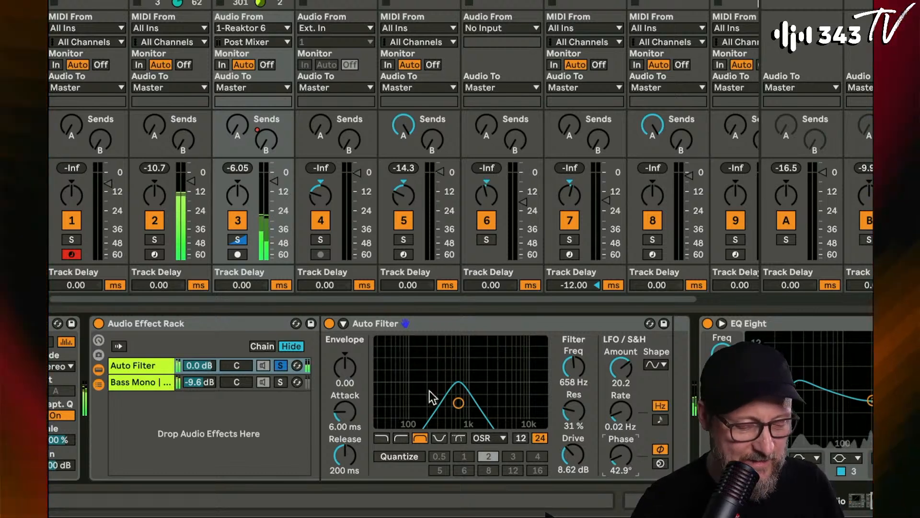
left_click(281, 366)
scroll(288, 415, "right", 5)
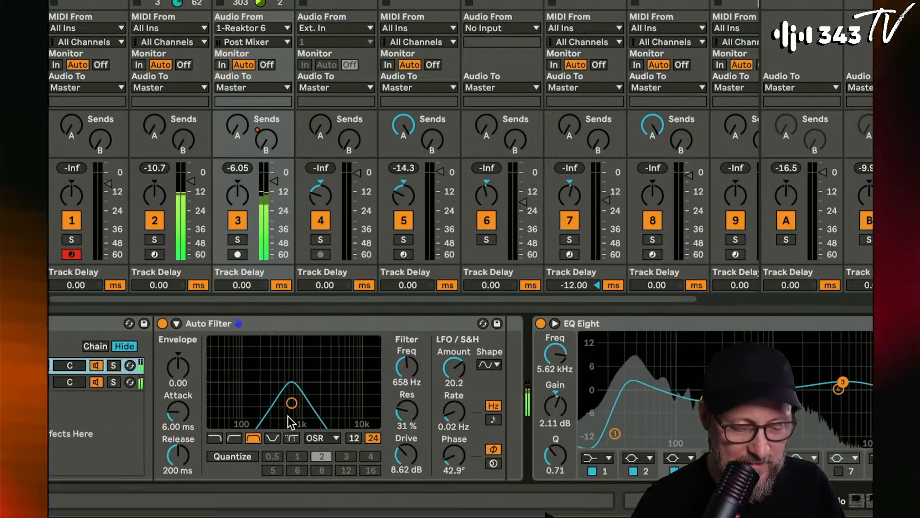
scroll(368, 407, "right", 5)
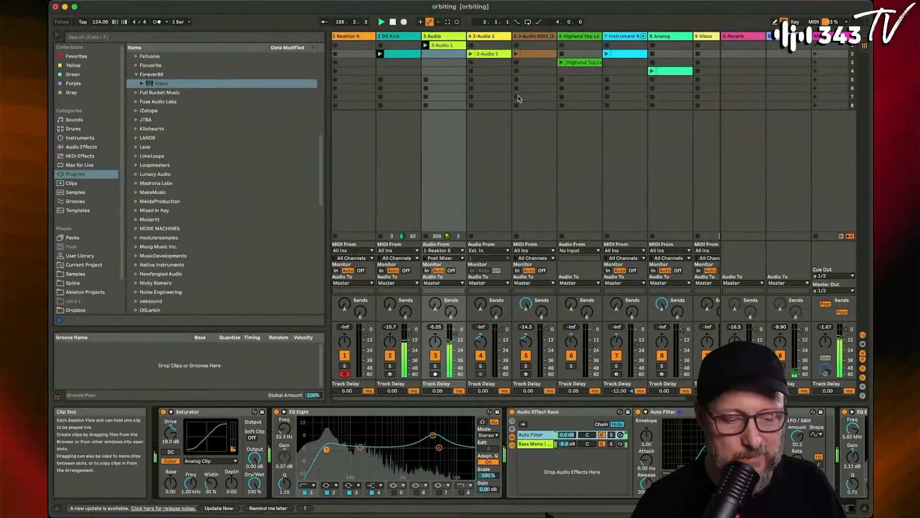
- Launch the clip on track 5, the 3-Audio 0001 sampler, and adjust the track's volume fader
left_click(518, 55)
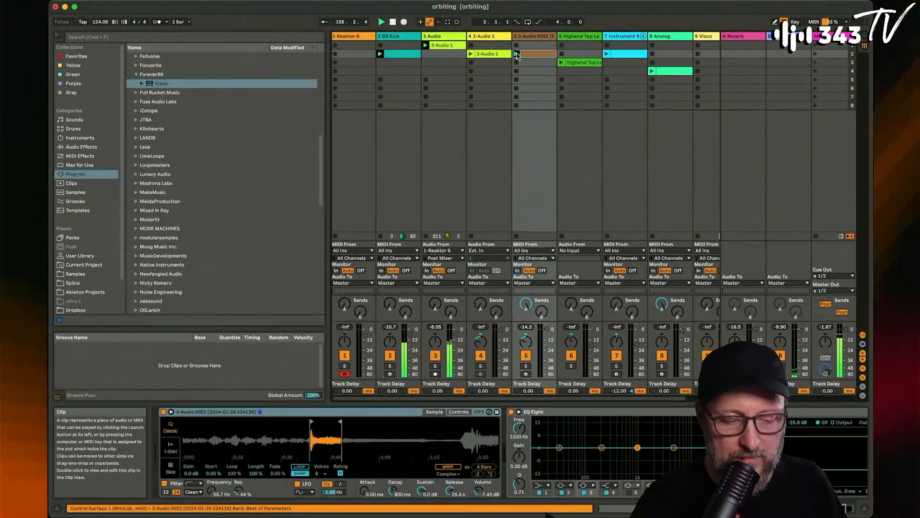
left_click(517, 54)
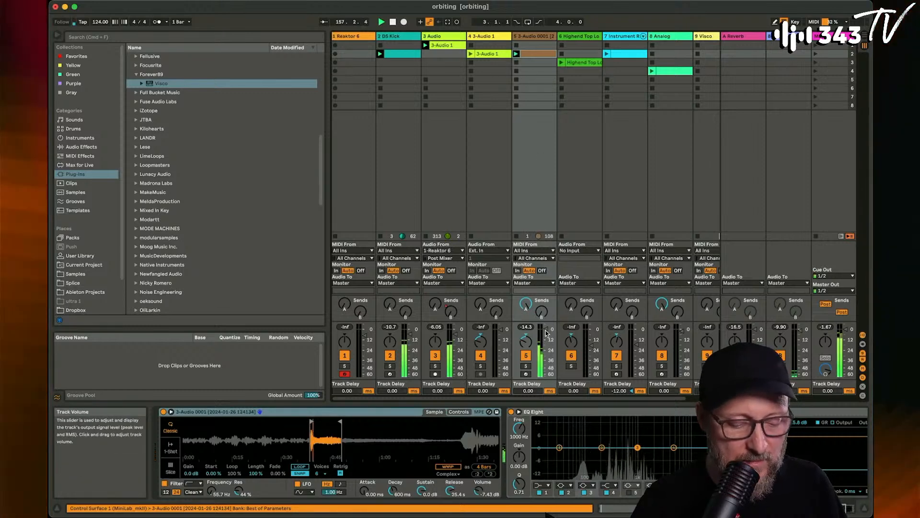
left_click_drag(546, 326, 546, 327)
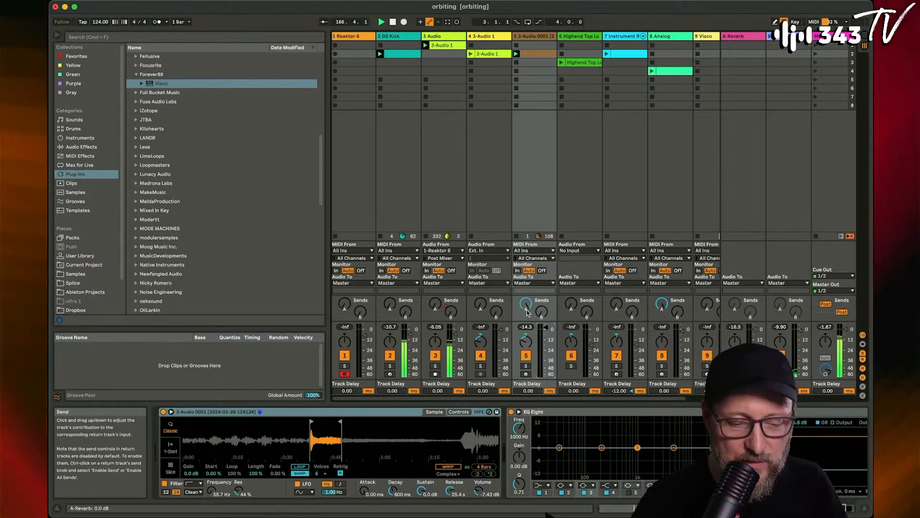
- Open the clip on track 5 and examine its notes and loop length in the note editor
double_click(535, 54)
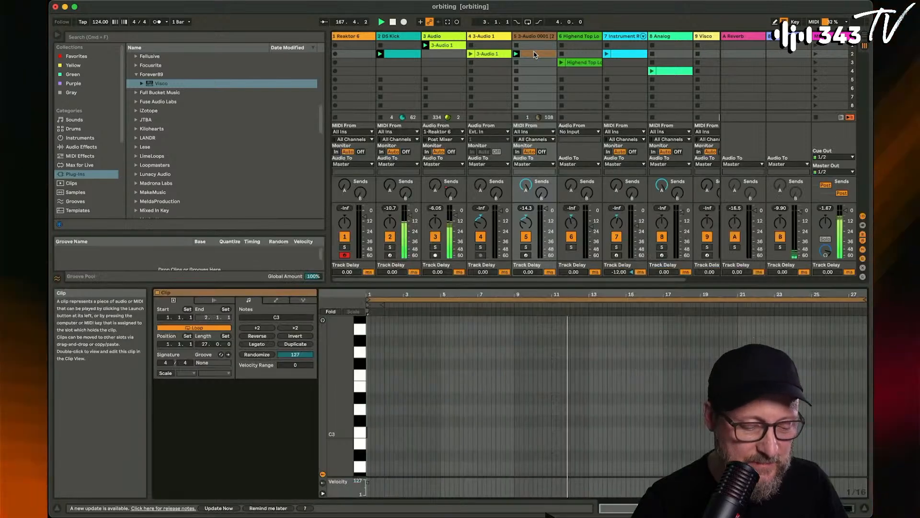
scroll(455, 398, "down", 10)
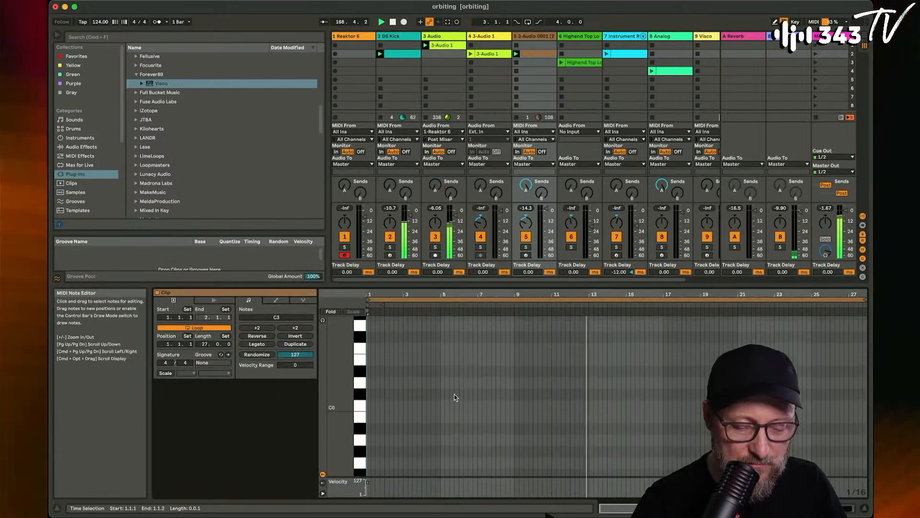
scroll(455, 397, "up", 10)
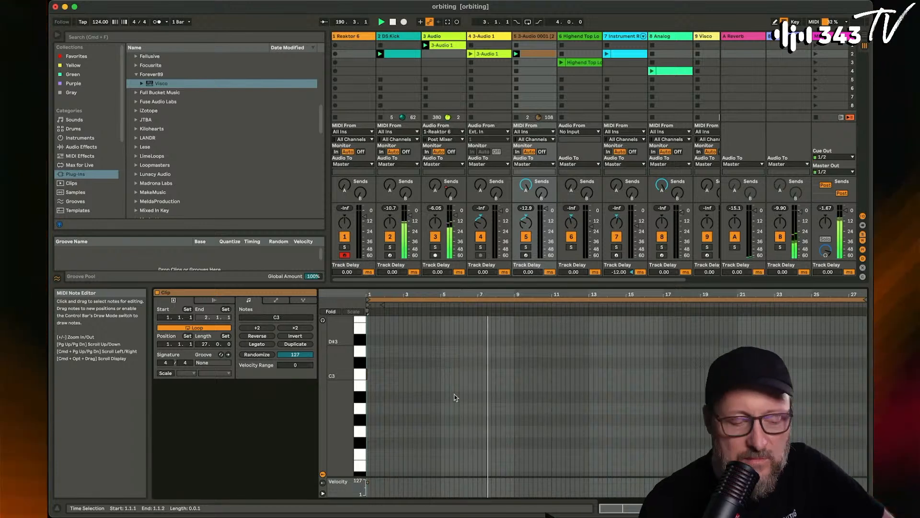
- Open and launch the Highend Top Loop clip on track 6 and select the track's volume fader
scroll(549, 86, "right", 2)
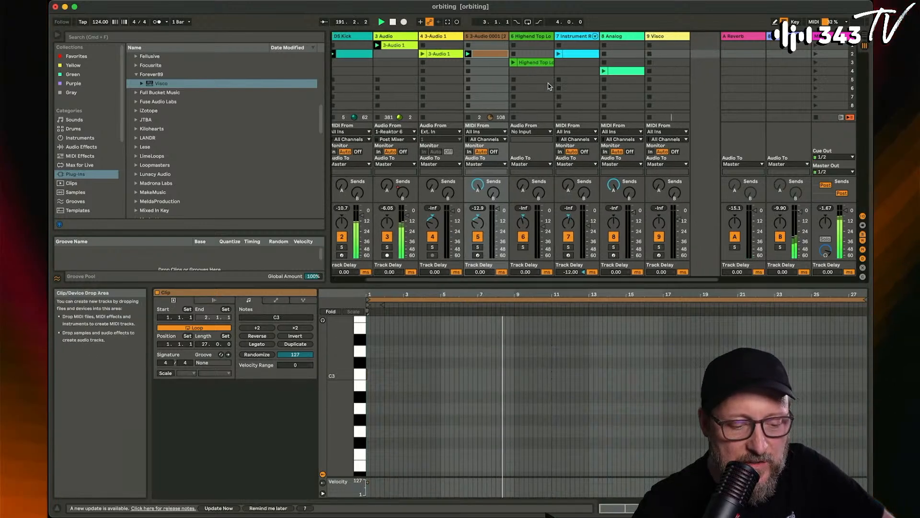
left_click(532, 63)
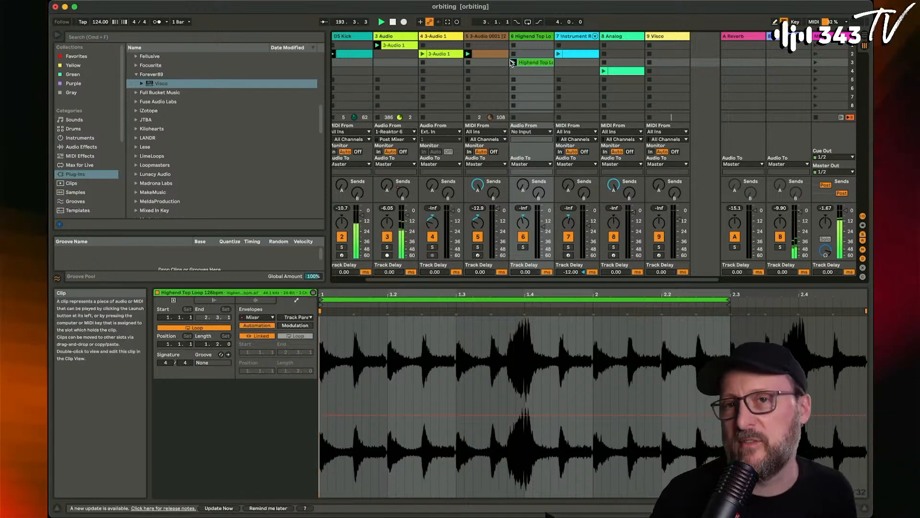
left_click(512, 63)
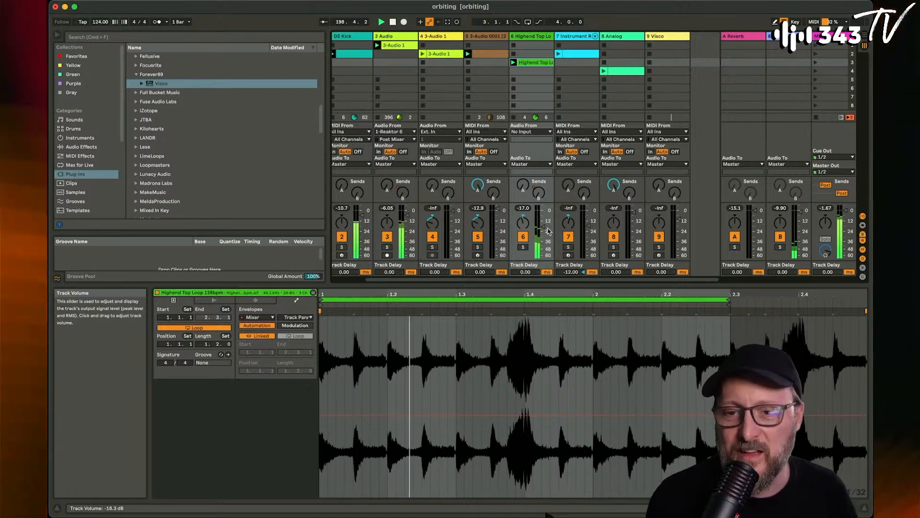
left_click(544, 229)
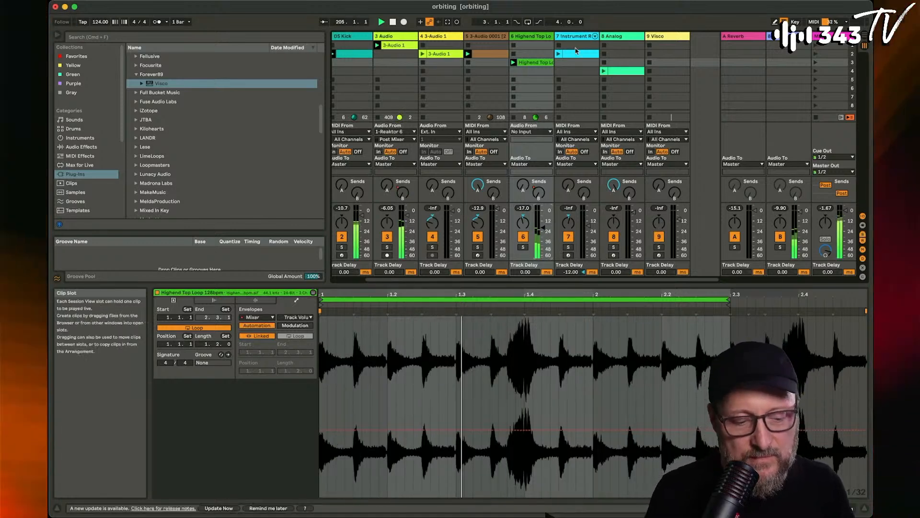
- Show the Instrument Rack with DrumSynth Shaker on track 7 and launch that track's clip
scroll(570, 54, "left", 2)
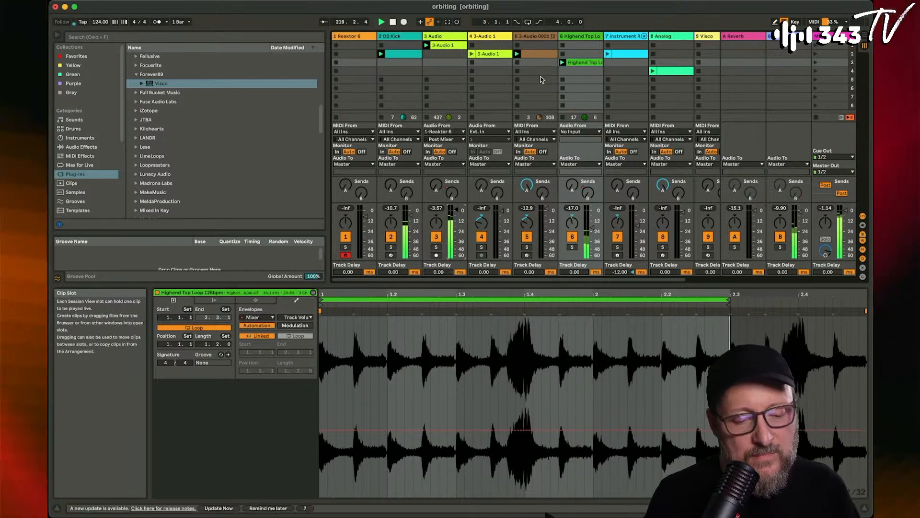
left_click(618, 37)
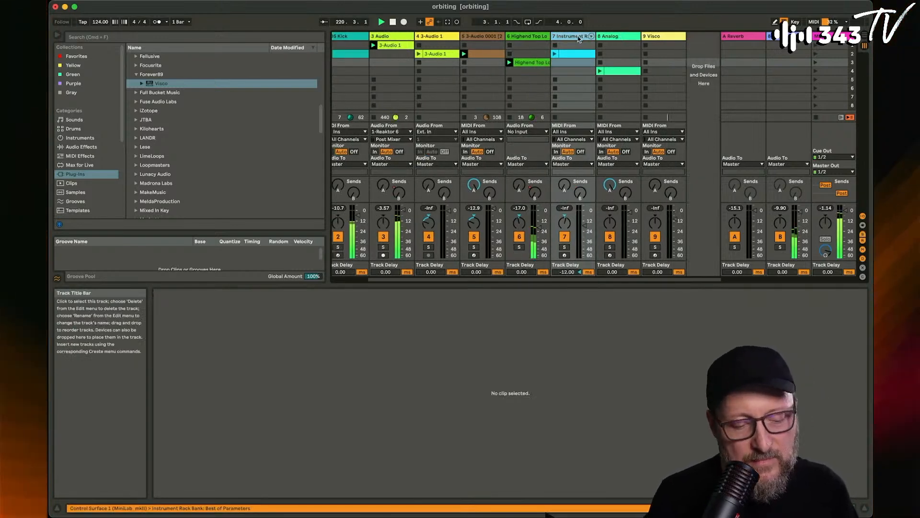
left_click(578, 39)
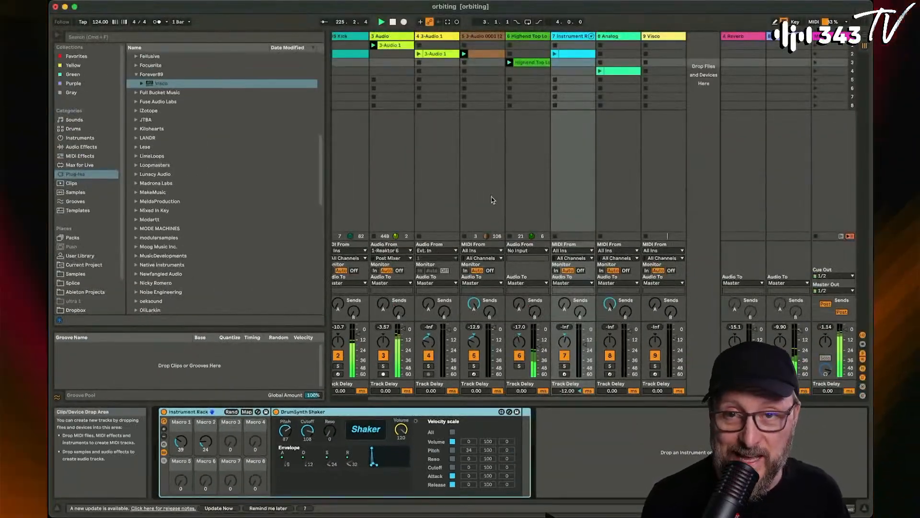
left_click(555, 53)
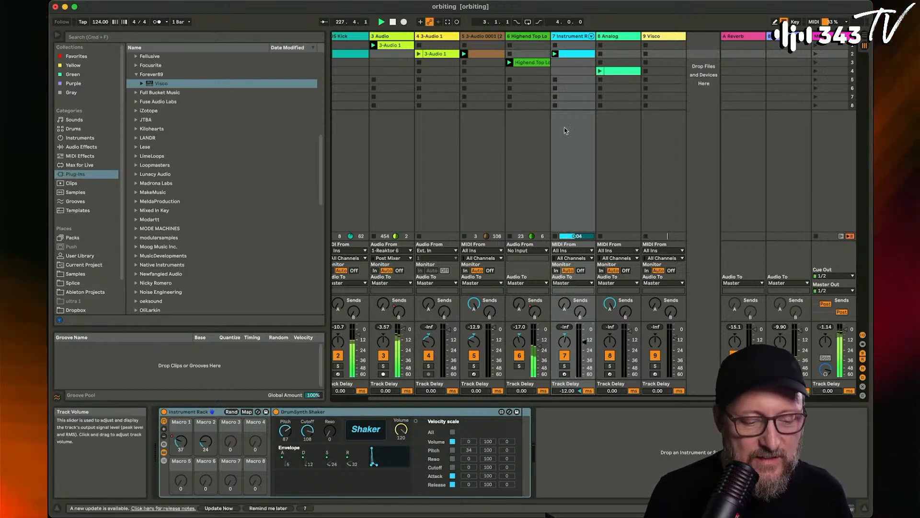
- Nudge the pan of the Instrument Rack track and enlarge the velocity lane of its clip in the note editor
left_click(575, 53)
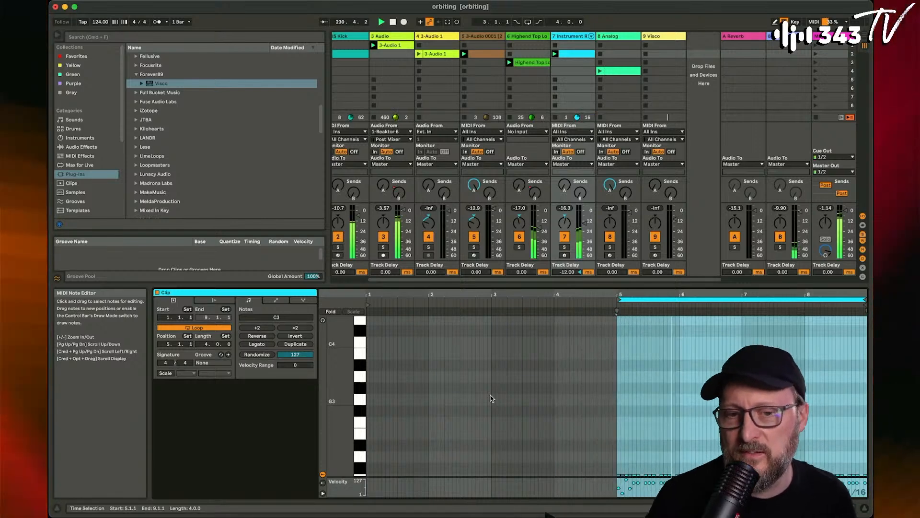
left_click_drag(565, 223, 565, 221)
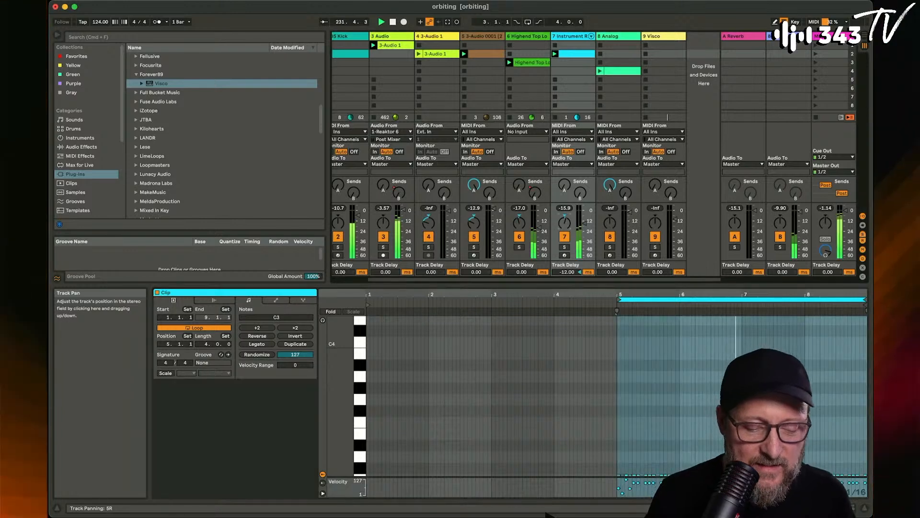
double_click(572, 37)
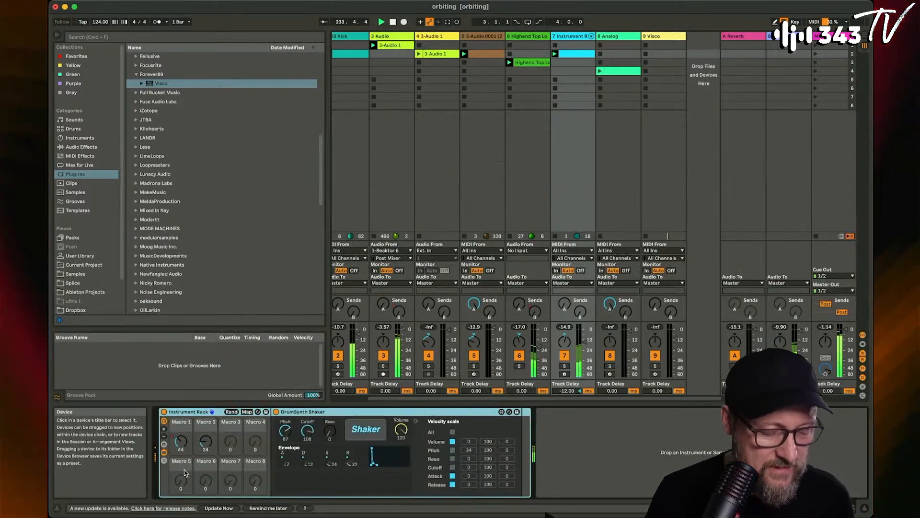
double_click(571, 54)
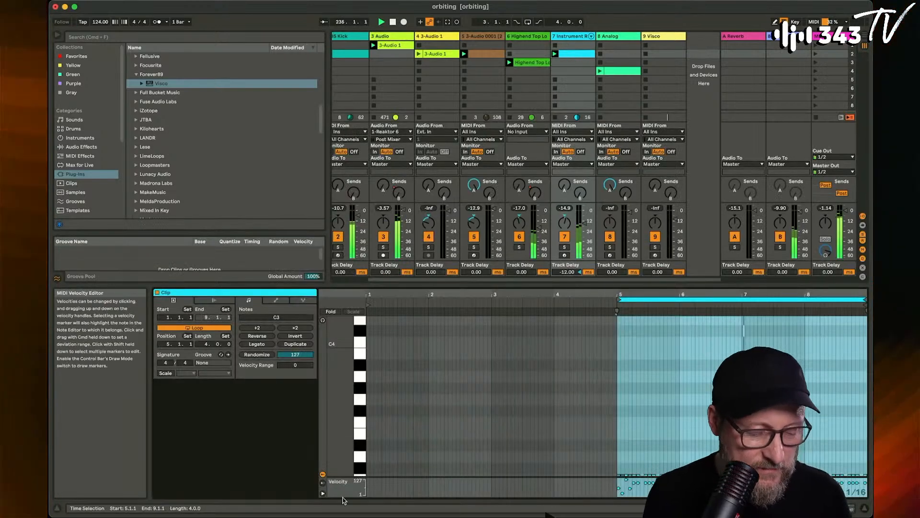
left_click_drag(476, 477, 475, 388)
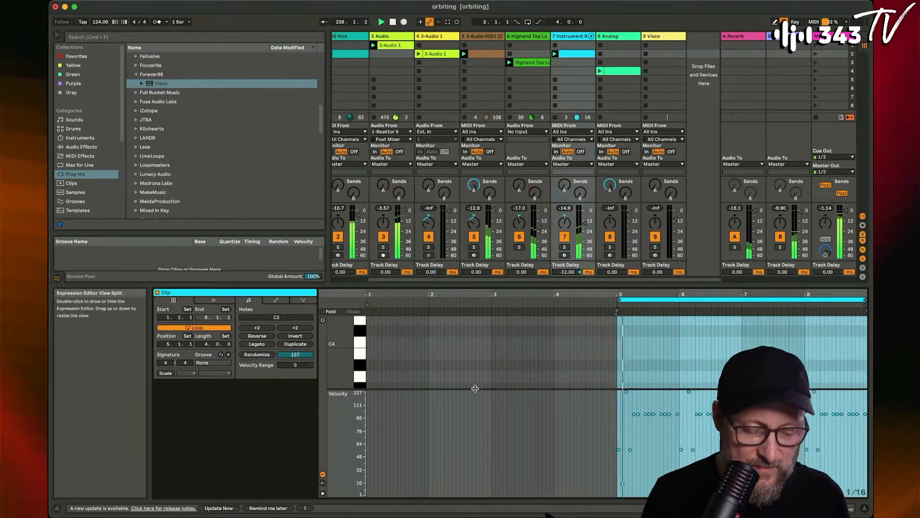
- Show the Instrument Rack on track 7 and set Macro 1 to 18 and Macro 2 to 27
left_click(568, 37)
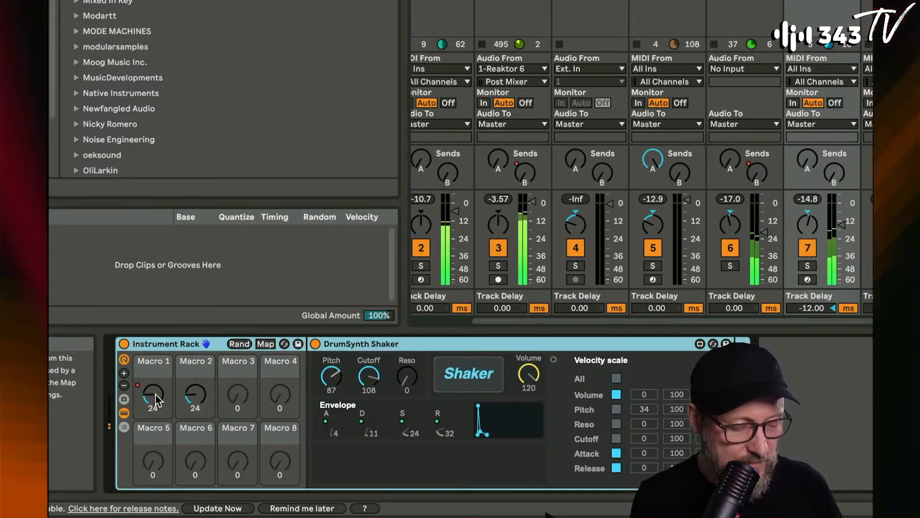
mouse_move(195, 395)
left_mouse_down()
mouse_move(195, 379)
mouse_move(195, 421)
mouse_move(195, 374)
mouse_move(196, 401)
left_mouse_up()
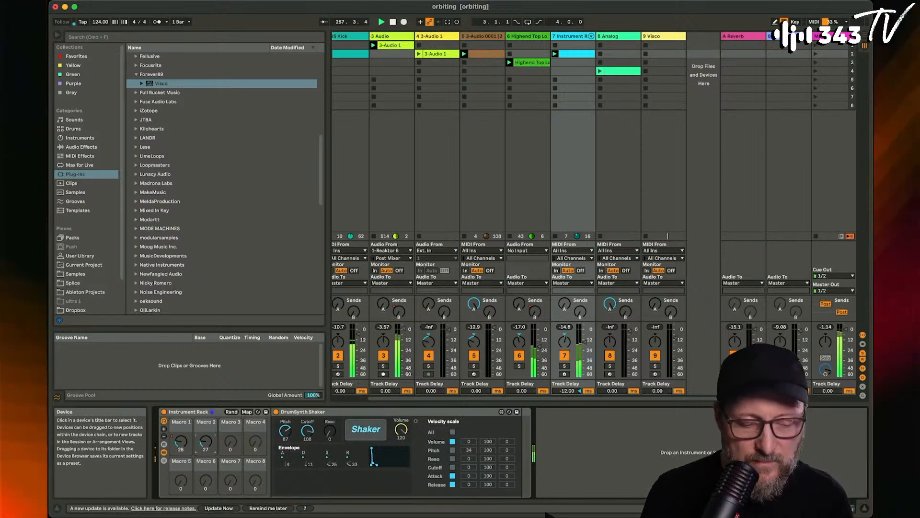
- Launch the clip on the Analog track and open its notes in the note editor
left_click(600, 71)
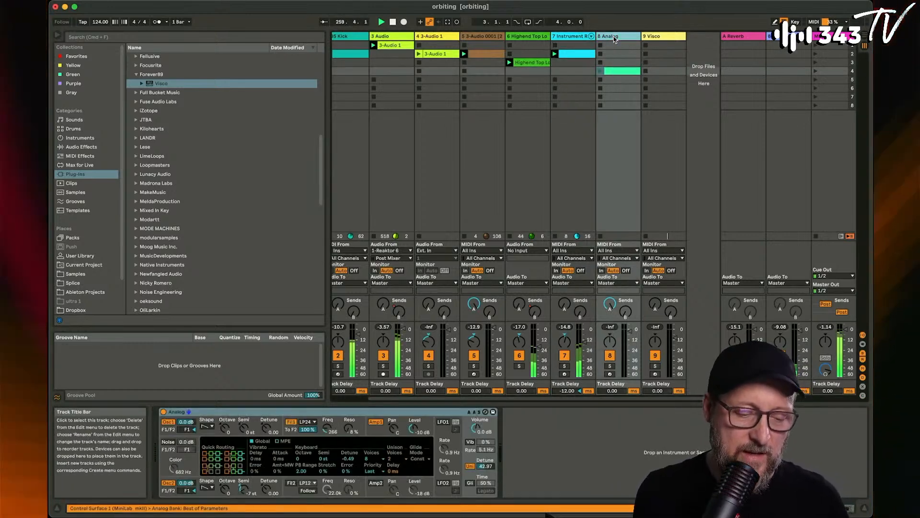
double_click(615, 72)
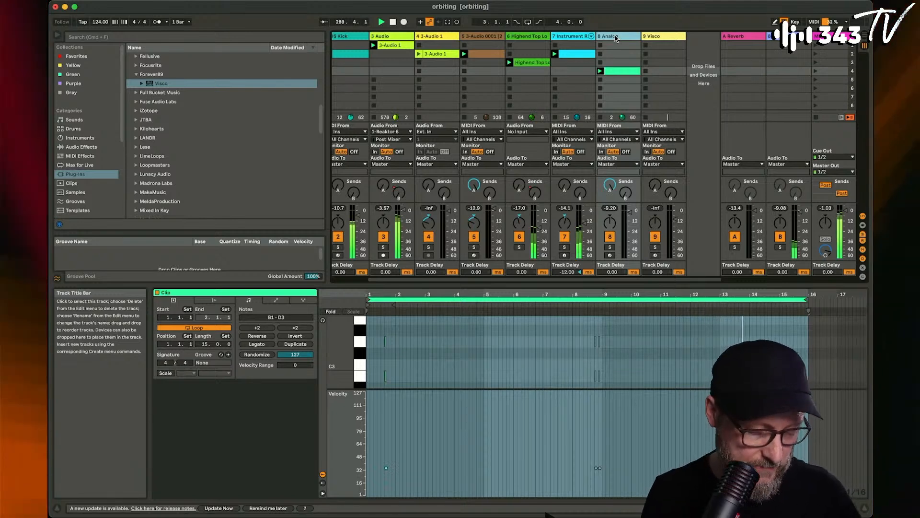
- Insert a new MIDI track after the Analog track and load the Wavetable instrument onto it
key("super+shift+t")
left_click(657, 37)
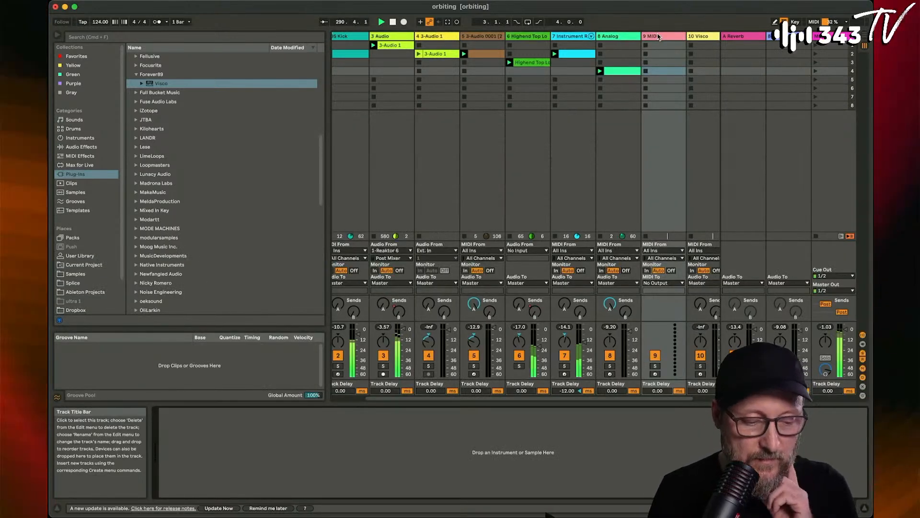
scroll(154, 143, "up", 10)
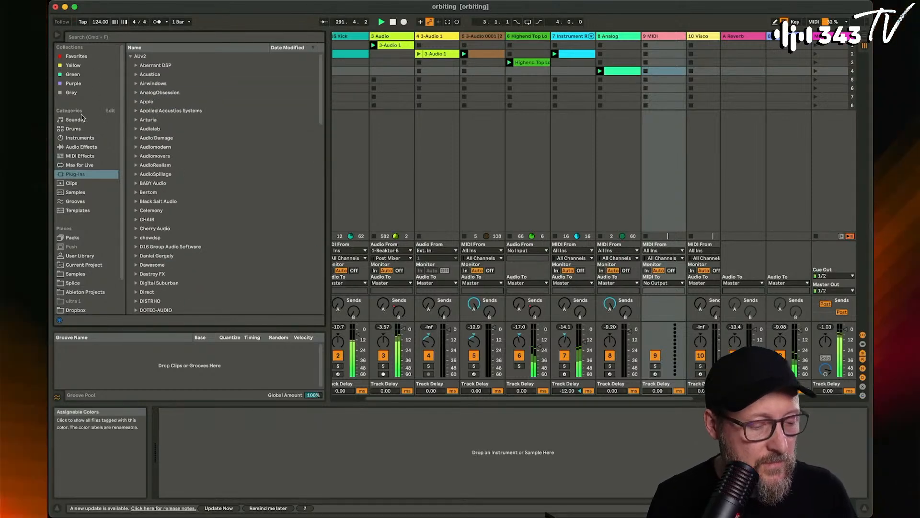
left_click(87, 138)
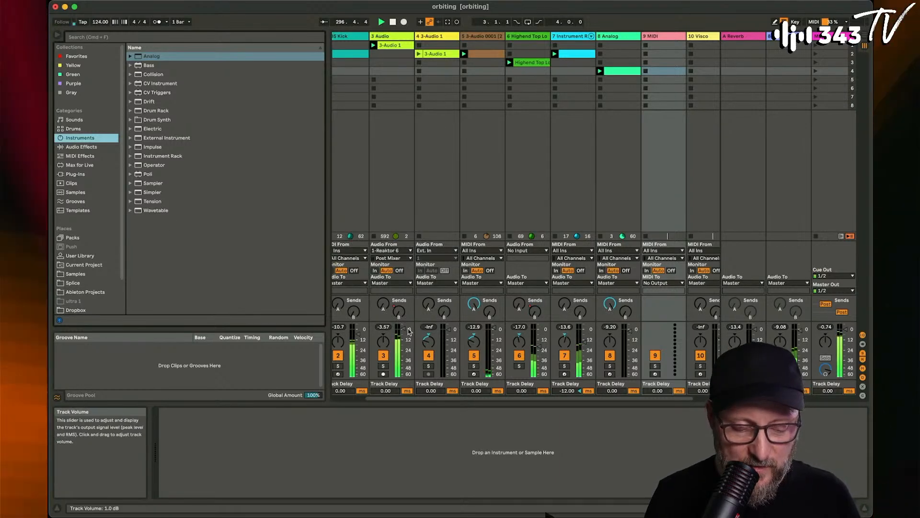
left_click(155, 211)
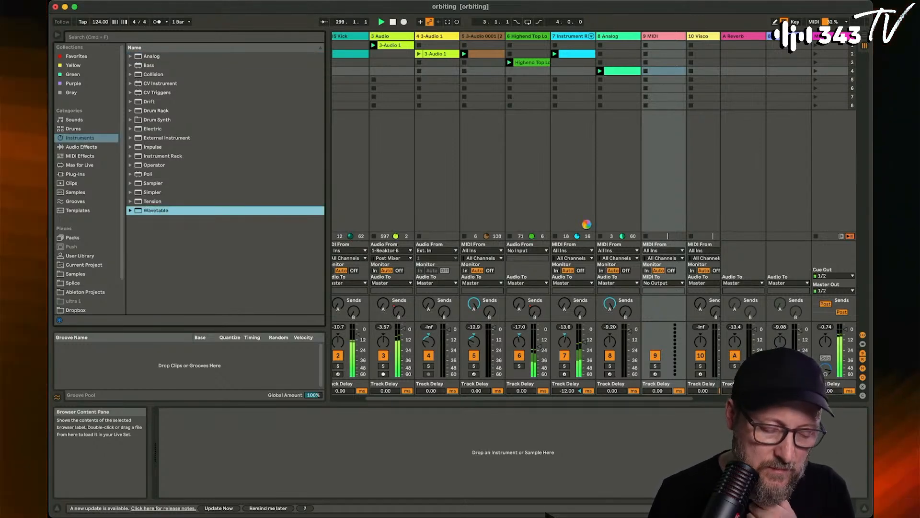
key("Return")
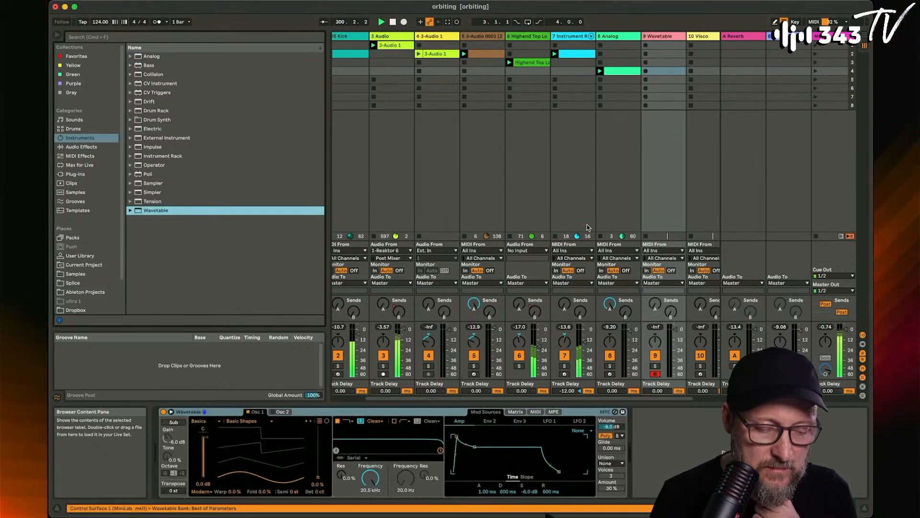
- Create a one-bar clip in the Wavetable track's fourth slot and draw a sixteenth-note chord of G2, B2, D3 and E3 at its start
double_click(666, 72)
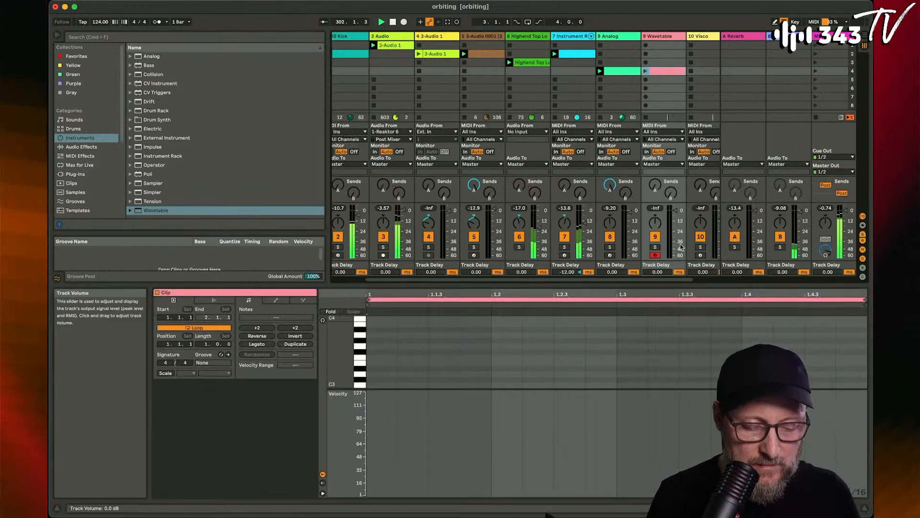
scroll(359, 364, "down", 2)
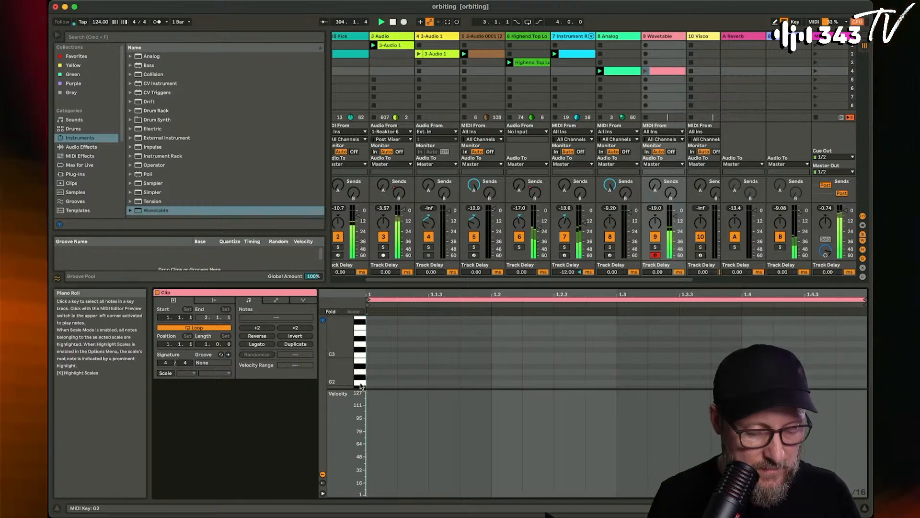
scroll(366, 376, "down", 1)
key("b")
left_click(377, 364)
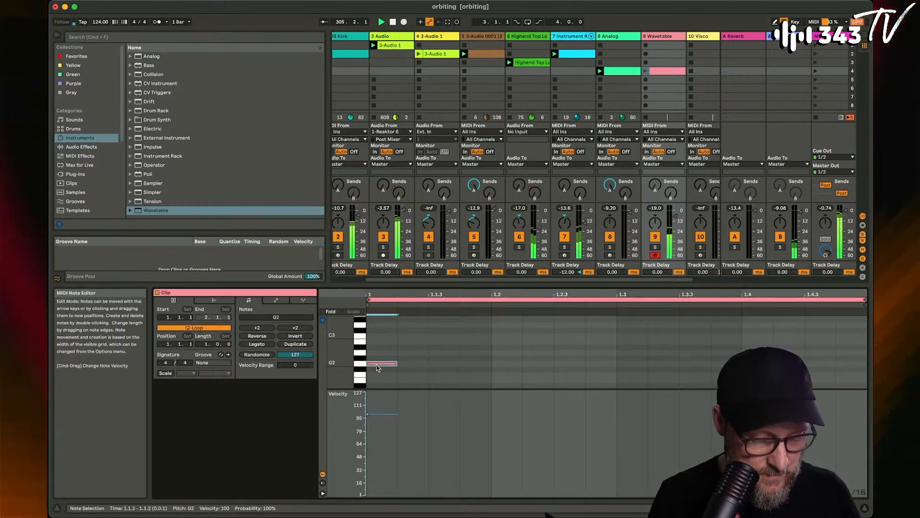
scroll(379, 366, "up", 1)
left_click(382, 345)
scroll(382, 344, "up", 2)
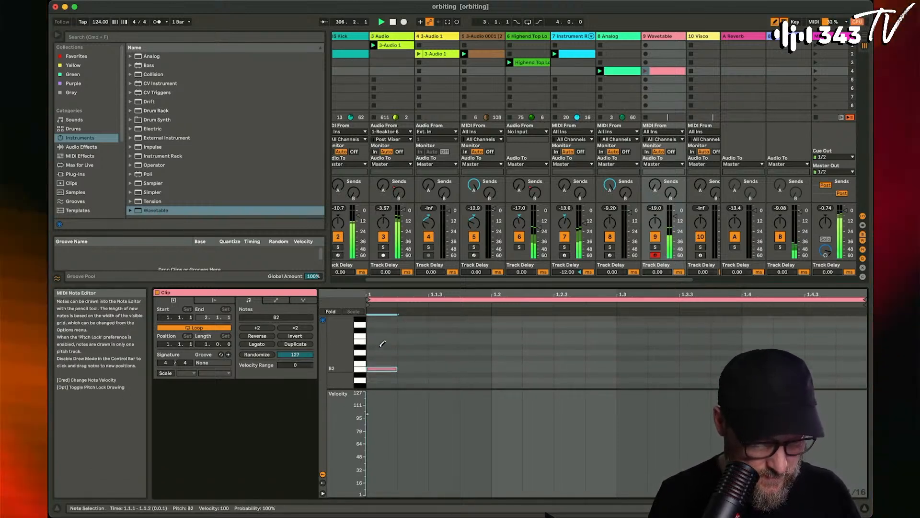
left_click(382, 347)
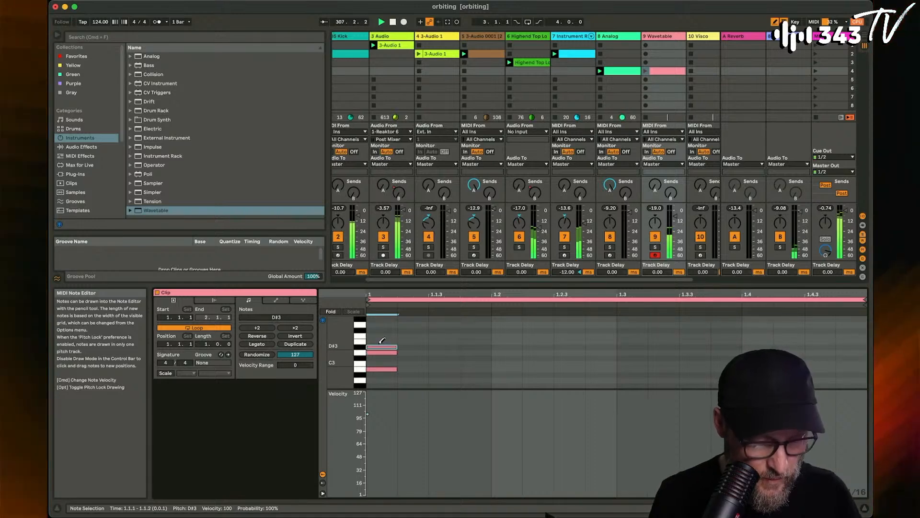
key("Up")
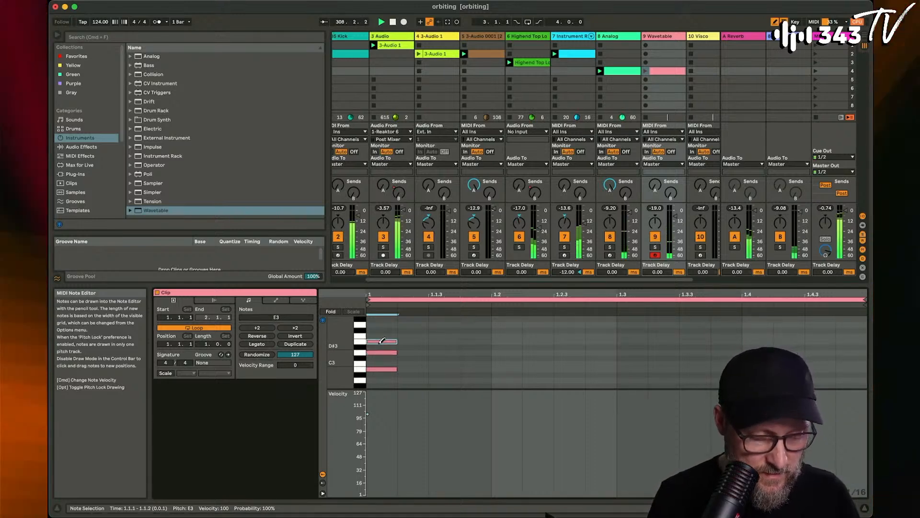
- Select the whole chord, move it one sixteenth later to 1.1.2 and duplicate it to 1.1.3
scroll(382, 341, "down", 1)
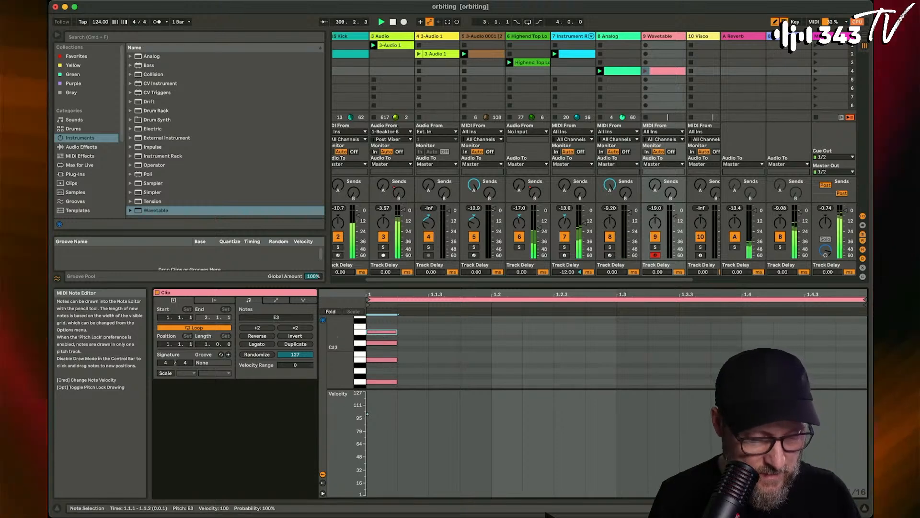
left_click_drag(351, 348, 347, 346)
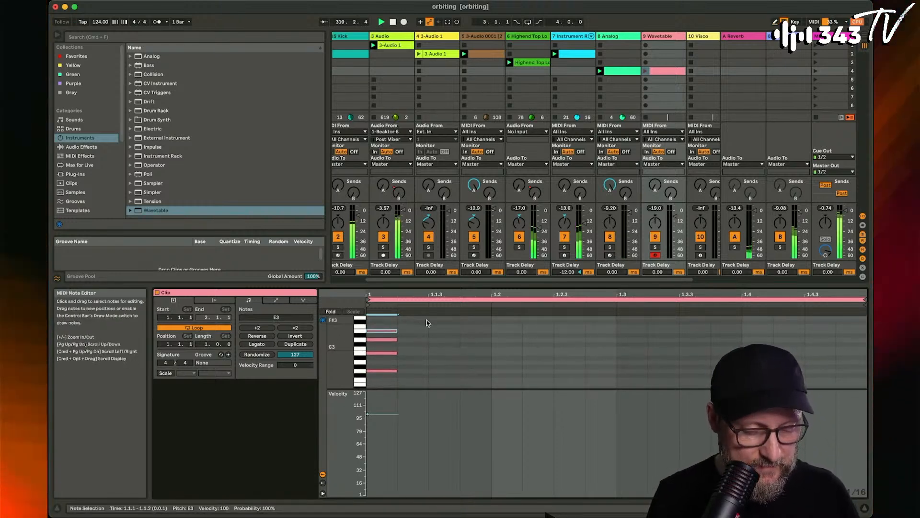
left_click_drag(427, 321, 376, 380)
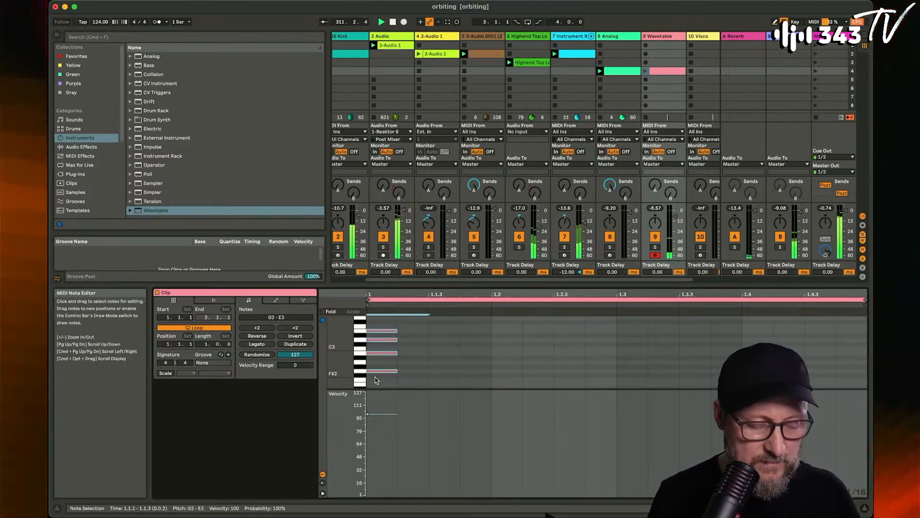
key("Right")
key("super+d")
key("Right")
key("Left")
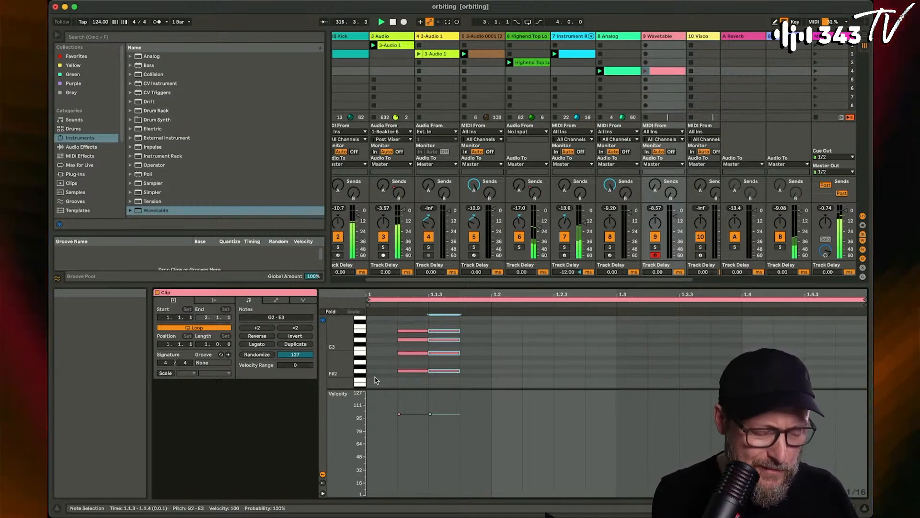
- Duplicate the chord through the rest of the bar, at 1.2.1, 1.2.2, 1.2.4, 1.3.2, 1.3.3, 1.4.1, 1.4.2 and 1.4.4
key("super+d")
key("Right")
key("super+d")
key("Right")
key("Right")
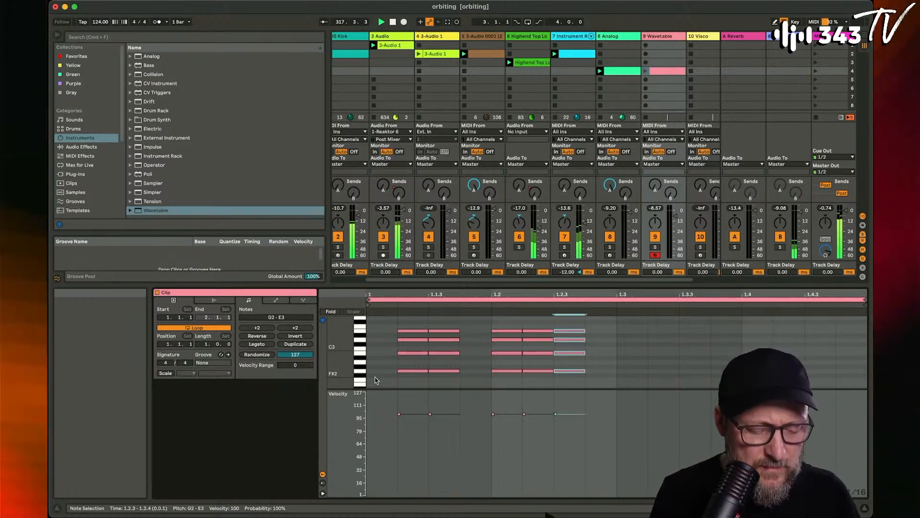
key("super+d")
key("Right")
key("super+d")
key("Right")
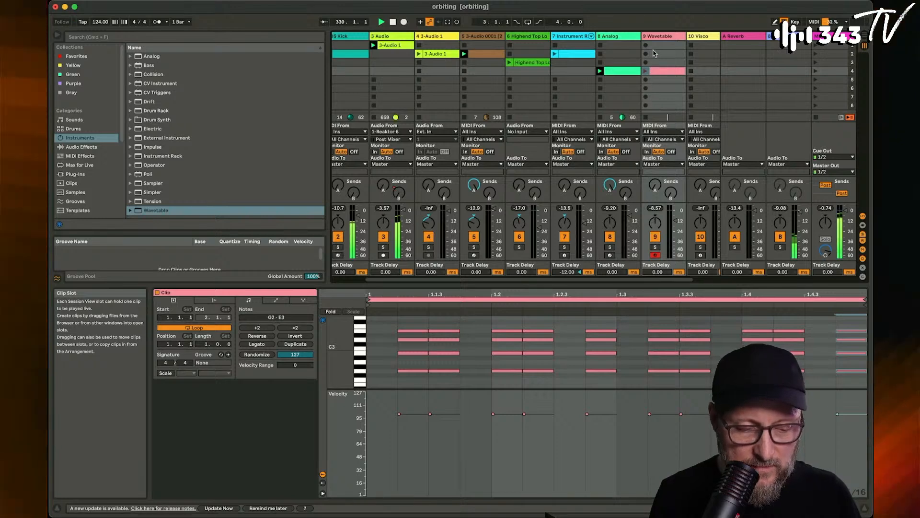
- Set Wavetable's amp envelope to 113 ms decay, -48 dB sustain and 256 ms release, and launch the track's clip
left_click(661, 36)
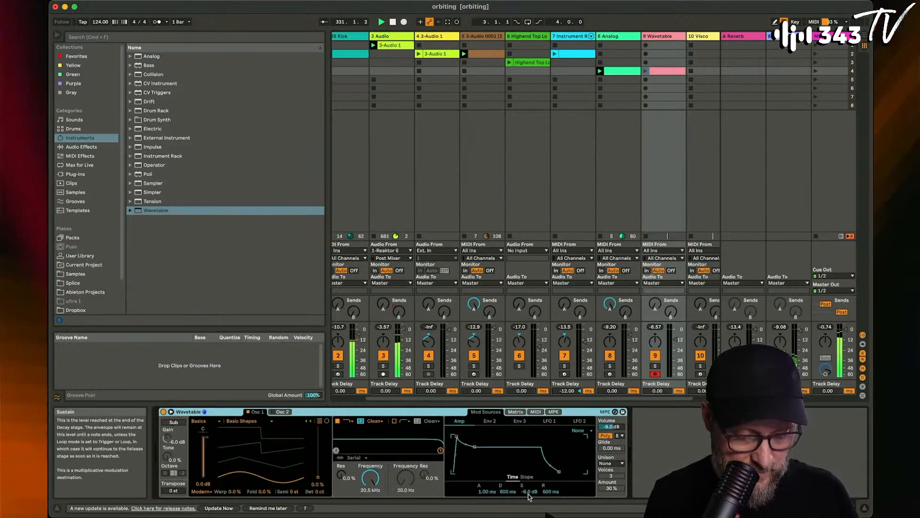
left_click_drag(529, 497, 509, 503)
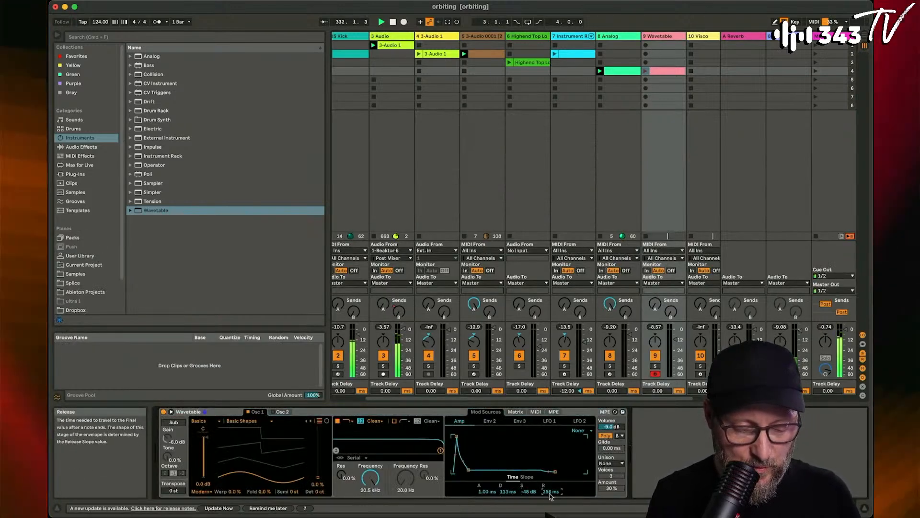
left_click(645, 71)
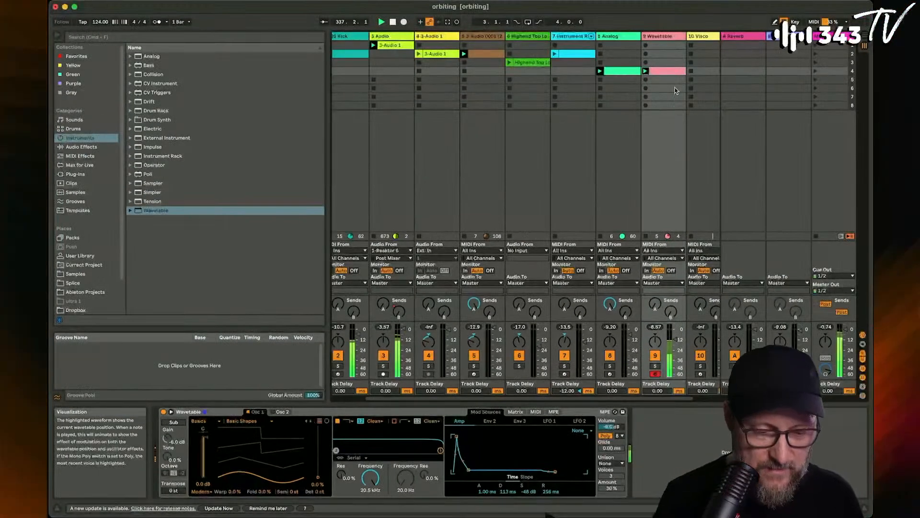
- Lower the chord velocities in the Wavetable clip to 31 at 1.1.2, 37 at 1.2.1 and 71 at 1.2.2
double_click(667, 71)
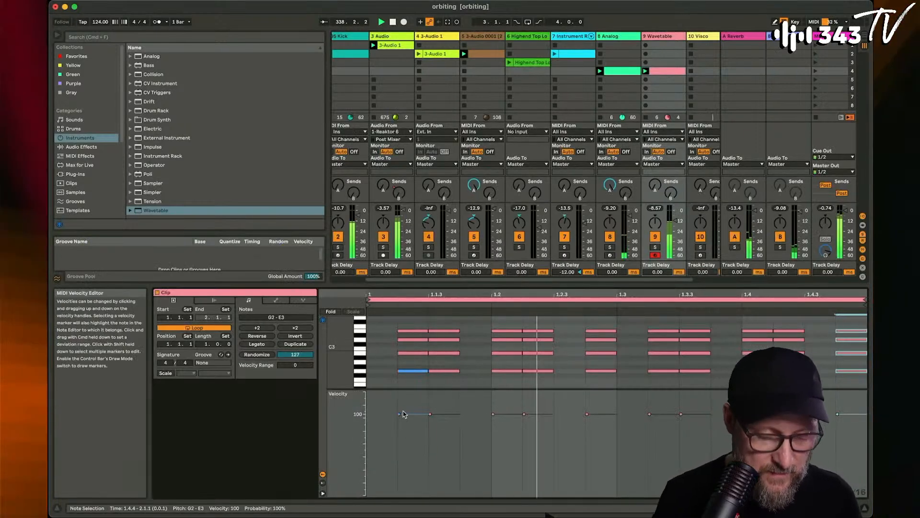
mouse_move(413, 323)
left_mouse_down()
mouse_move(424, 378)
mouse_move(415, 399)
left_mouse_up()
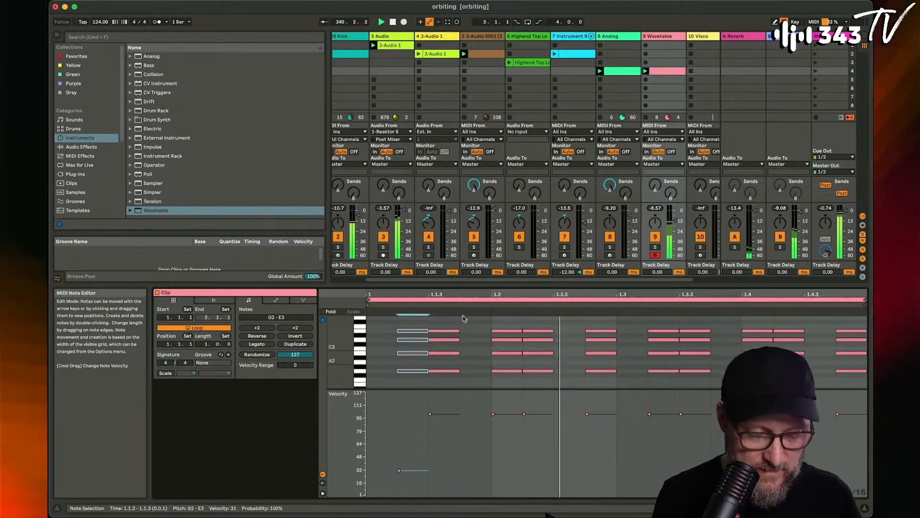
left_click_drag(488, 320, 504, 374)
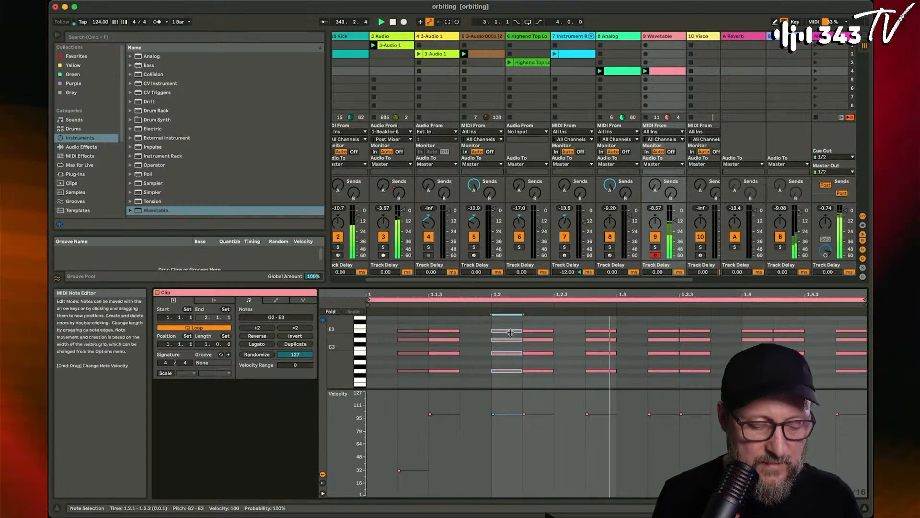
left_click_drag(509, 371, 509, 401)
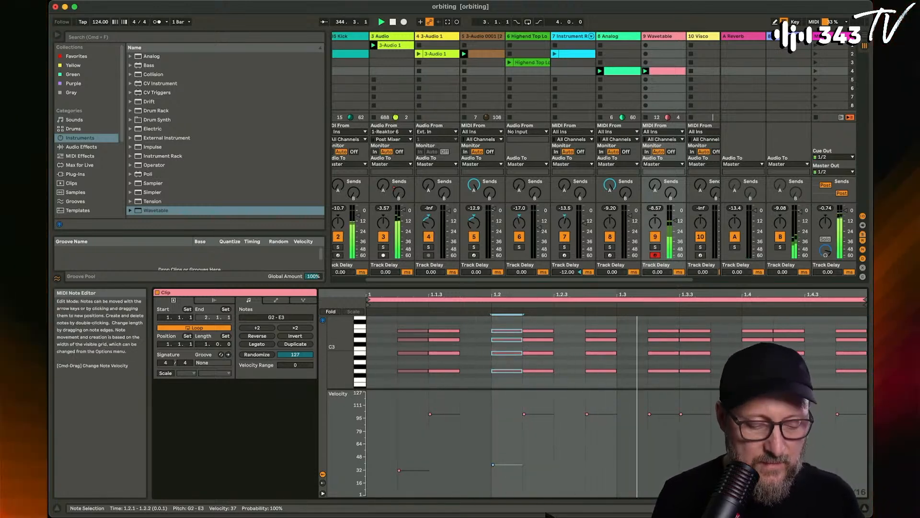
left_click_drag(538, 325, 538, 384)
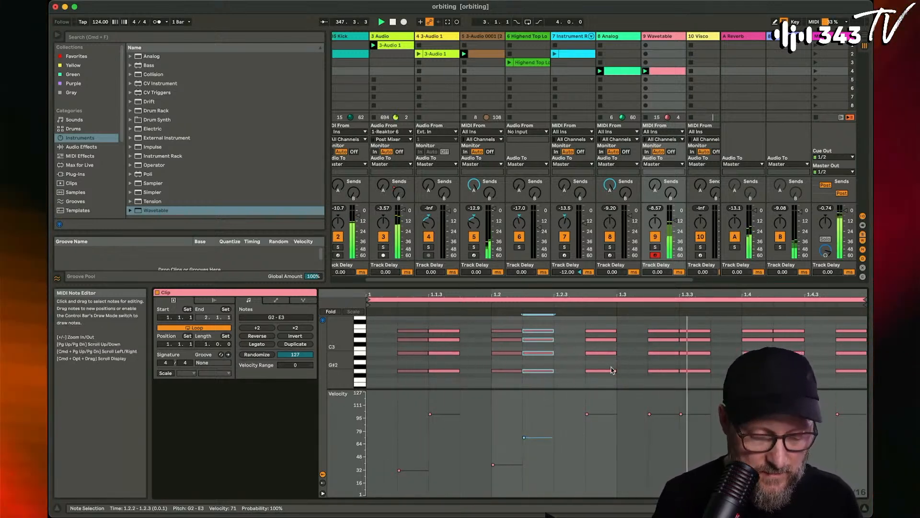
- Lower the velocity of the chord at 1.3.2 to 28 and reduce the velocity of the chord at 1.4.1
left_click_drag(662, 325, 666, 390)
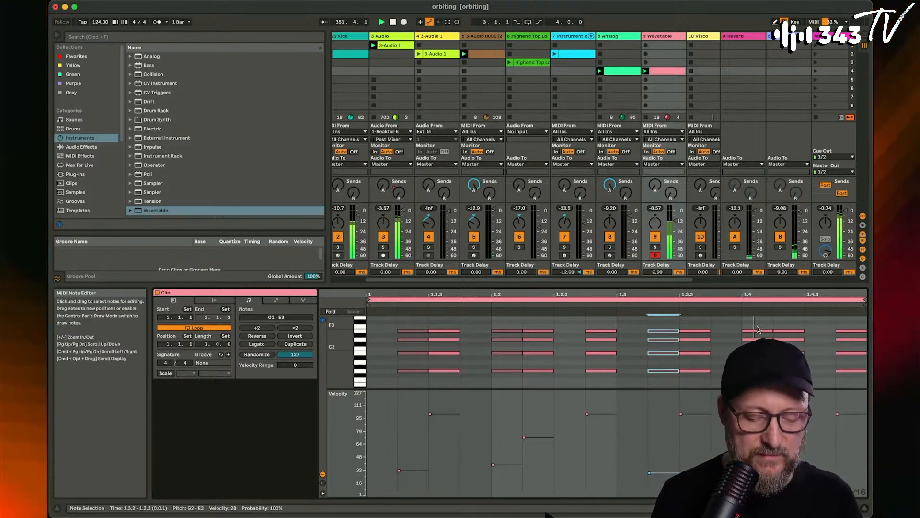
left_click(773, 334)
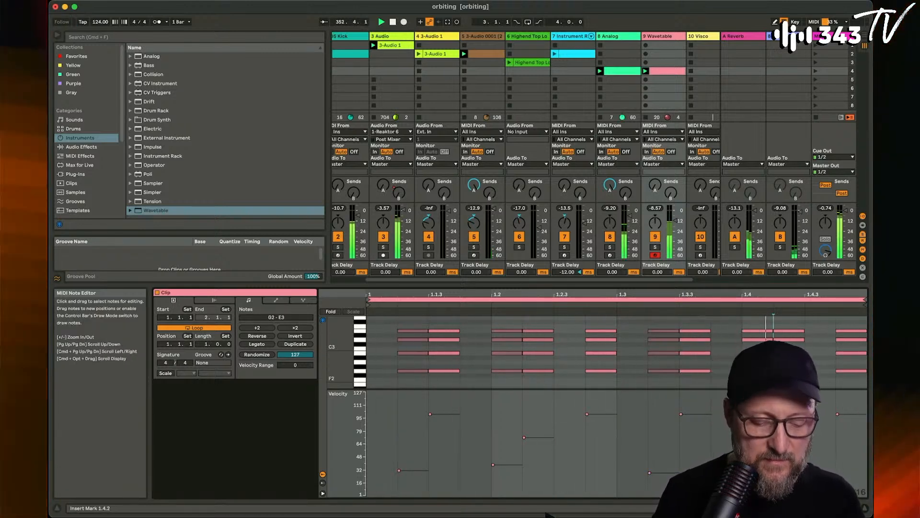
left_click_drag(510, 321, 511, 378)
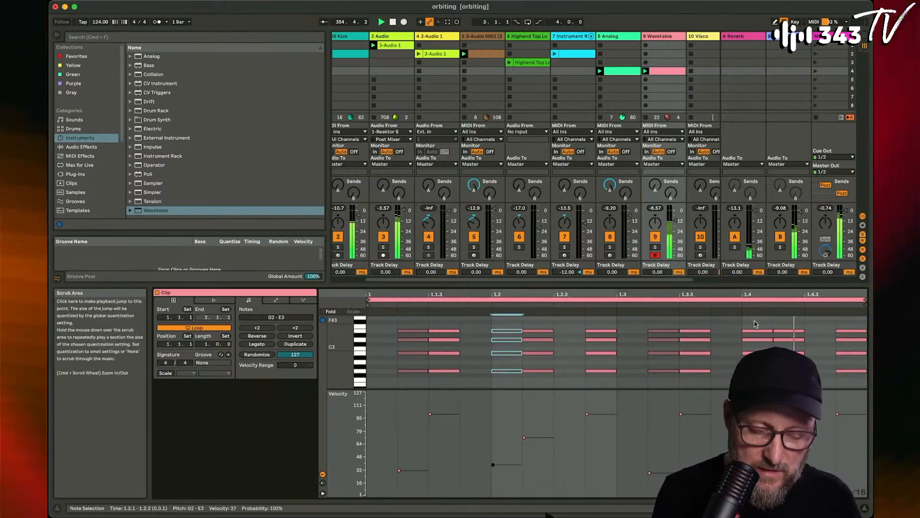
left_click_drag(758, 322, 759, 378)
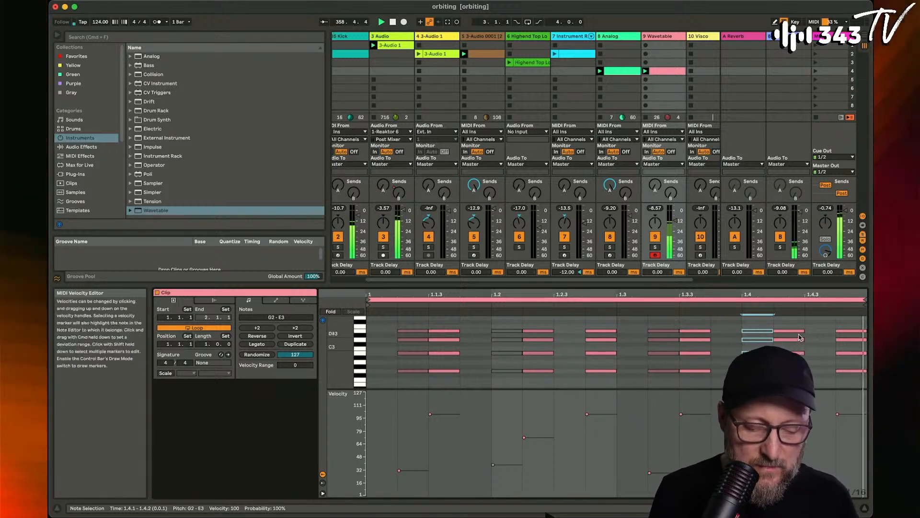
- Set the velocity of the chord at 1.4.2 to 43
key("Right")
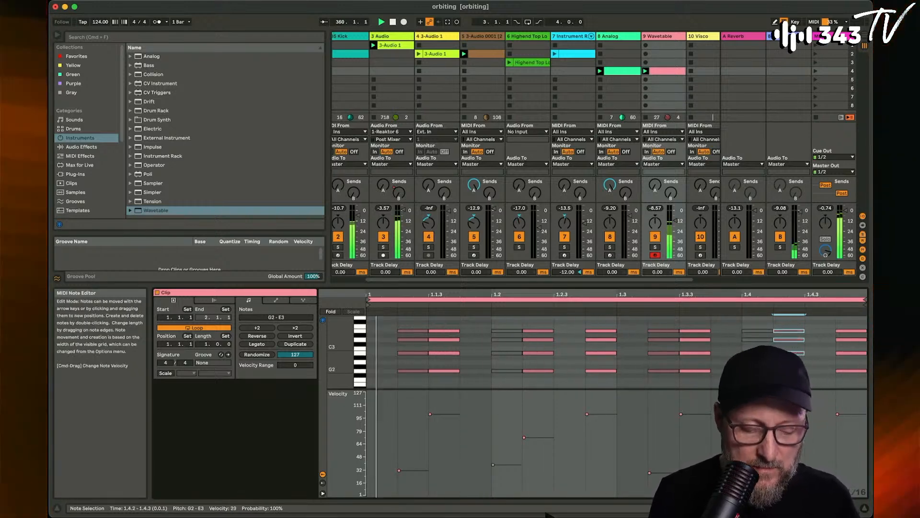
key("super+Up")
key("super+Up")
key("super+Up")
key("super+Up")
key("super+Up")
key("super+Up")
key("super+Up")
key("super+Up")
key("super+Up")
key("super+Up")
key("super+Up")
key("super+Up")
key("super+Up")
key("super+Up")
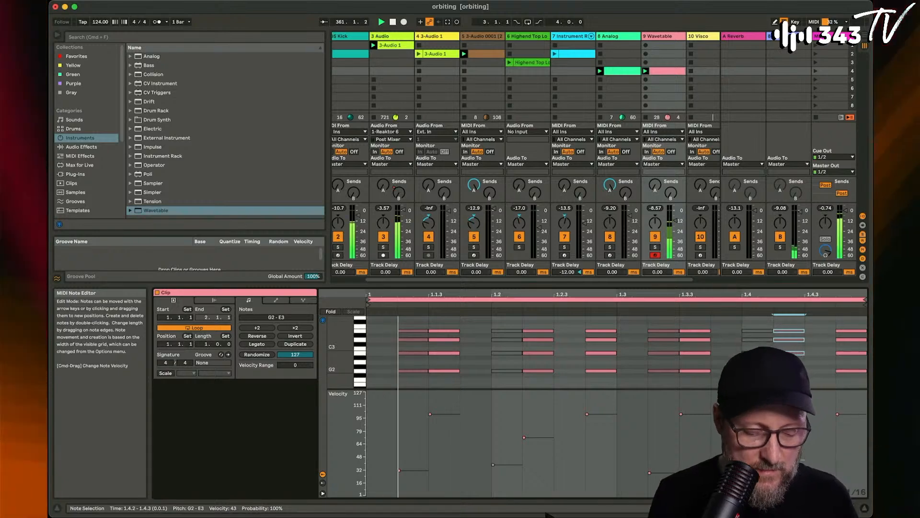
- Switch Wavetable's oscillator 1 to the Amber wavetable from the Collection category and set its position to 35%
left_click(664, 38)
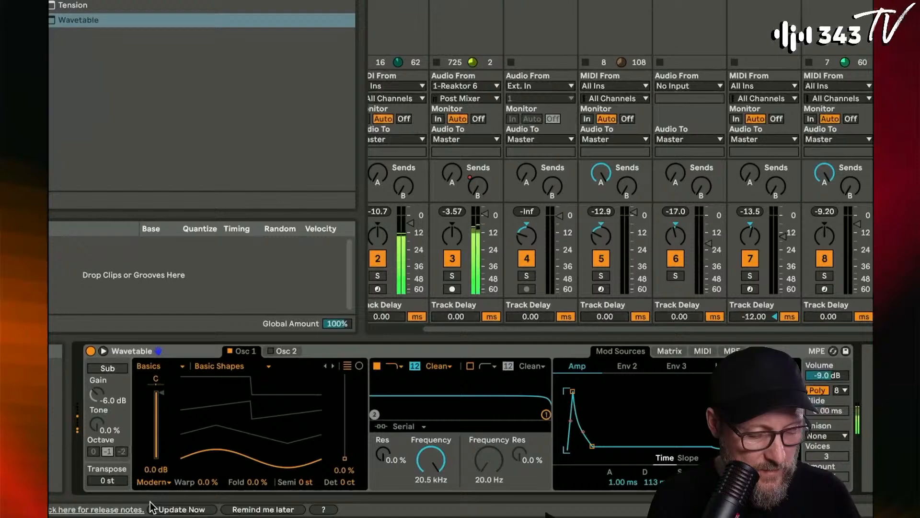
left_click_drag(345, 458, 345, 416)
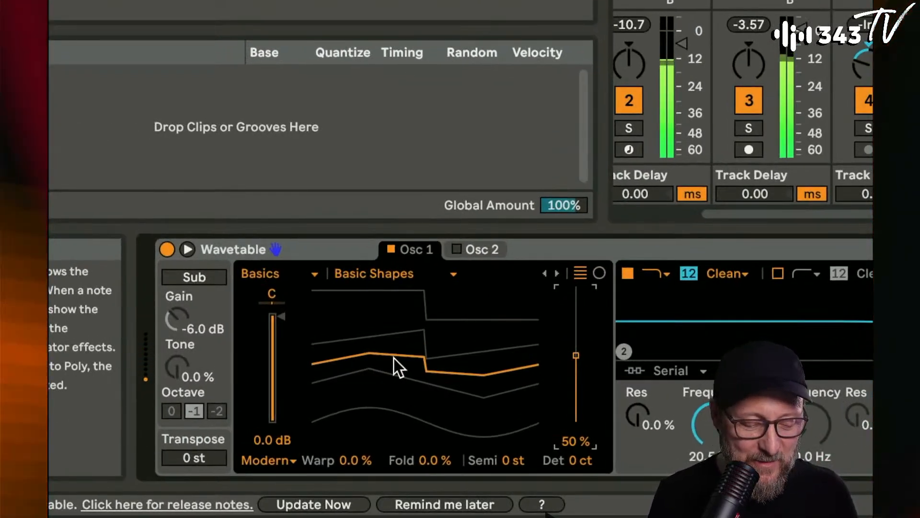
mouse_move(565, 359)
left_mouse_down()
mouse_move(566, 372)
mouse_move(577, 331)
mouse_move(576, 353)
left_mouse_up()
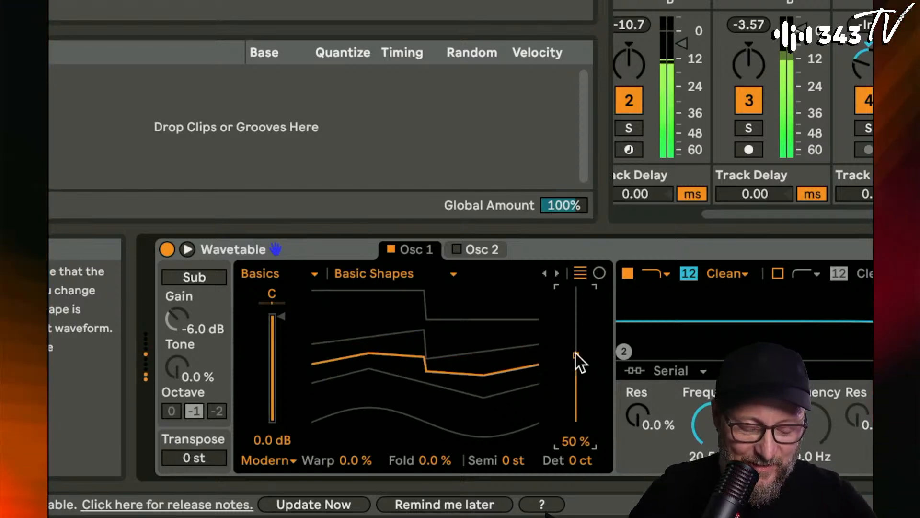
left_click(313, 271)
left_click(300, 312)
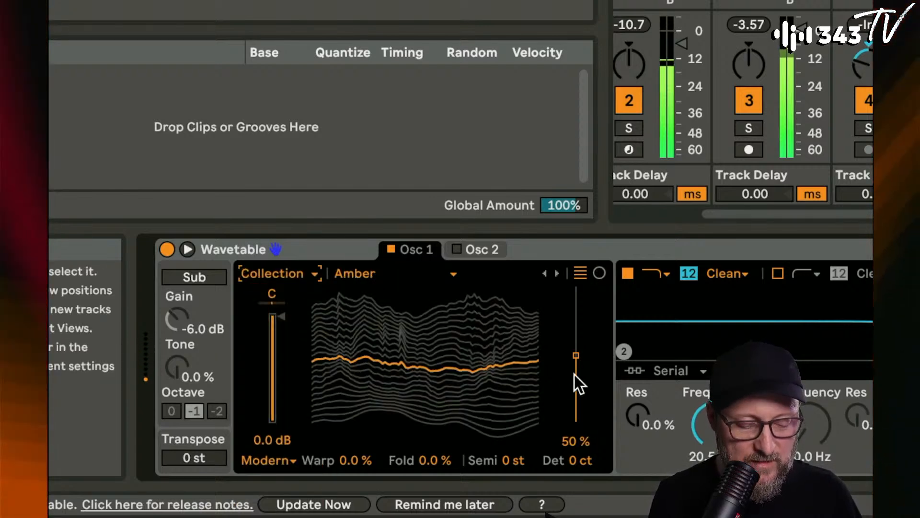
mouse_move(575, 373)
left_mouse_down()
mouse_move(575, 326)
mouse_move(575, 393)
mouse_move(576, 312)
mouse_move(576, 376)
left_mouse_up()
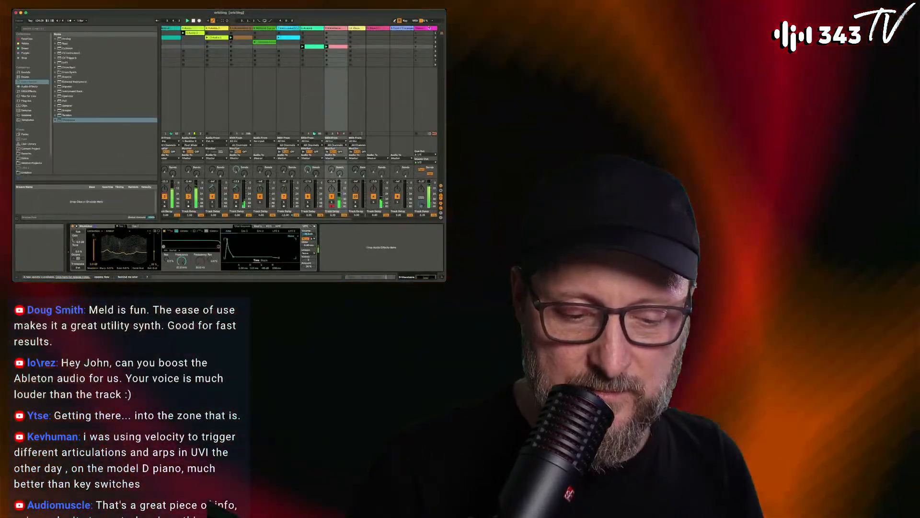
- Set the stream input macro in the master track's stream rack to 0.83 dB
left_click(420, 28)
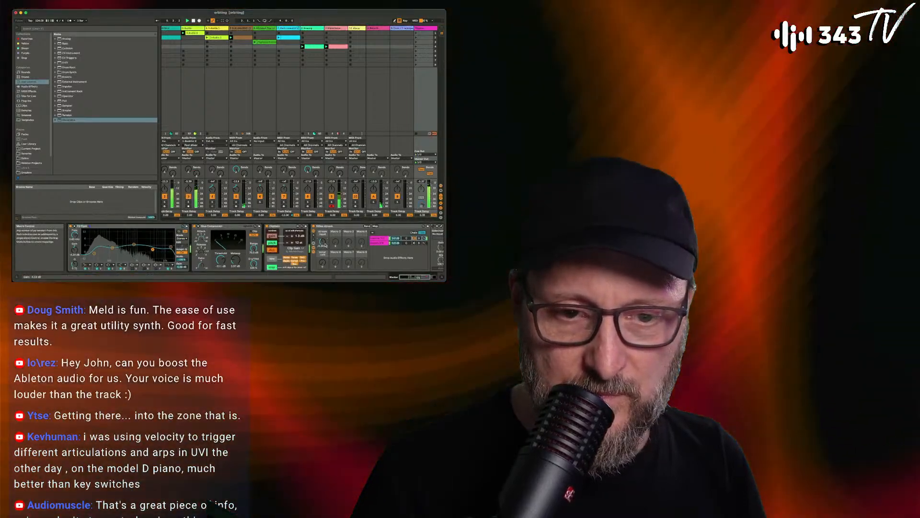
left_click_drag(325, 245, 326, 248)
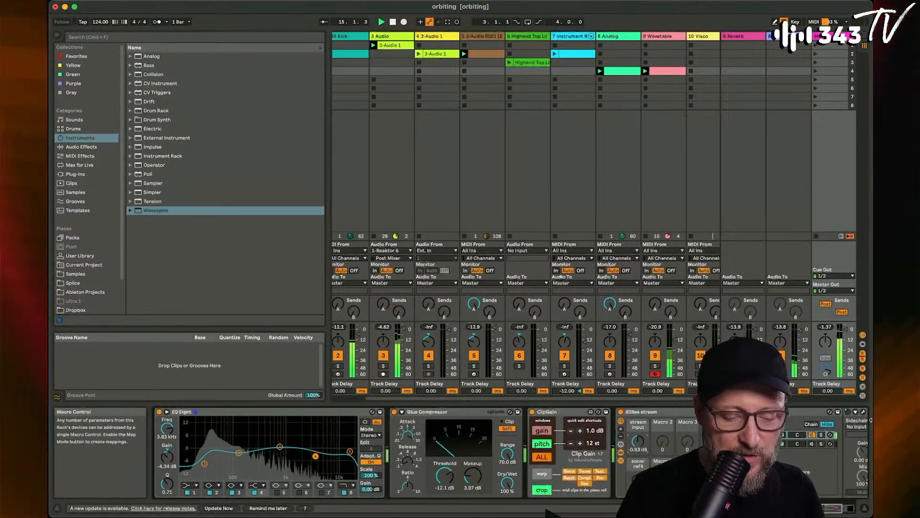
- Return to the Wavetable track and sweep oscillator 1's Amber wavetable position, settling at 15%
scroll(651, 273, "right", 2)
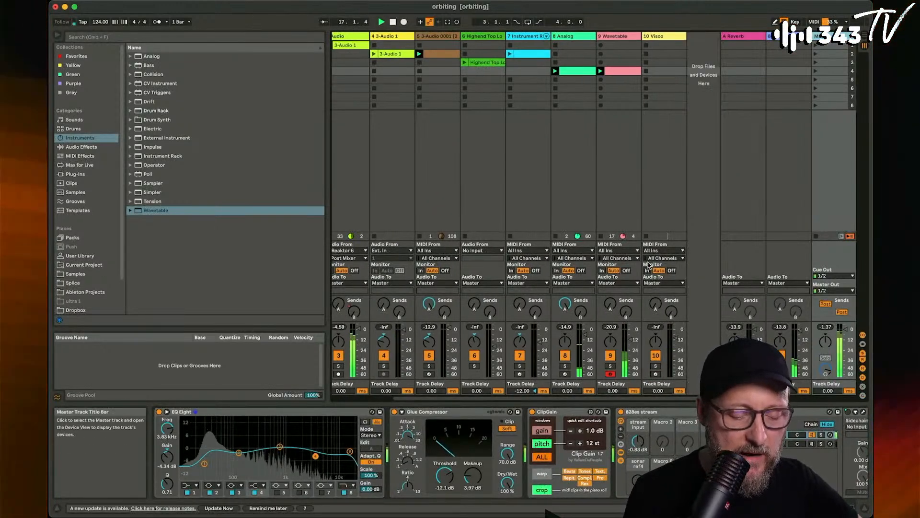
left_click(630, 37)
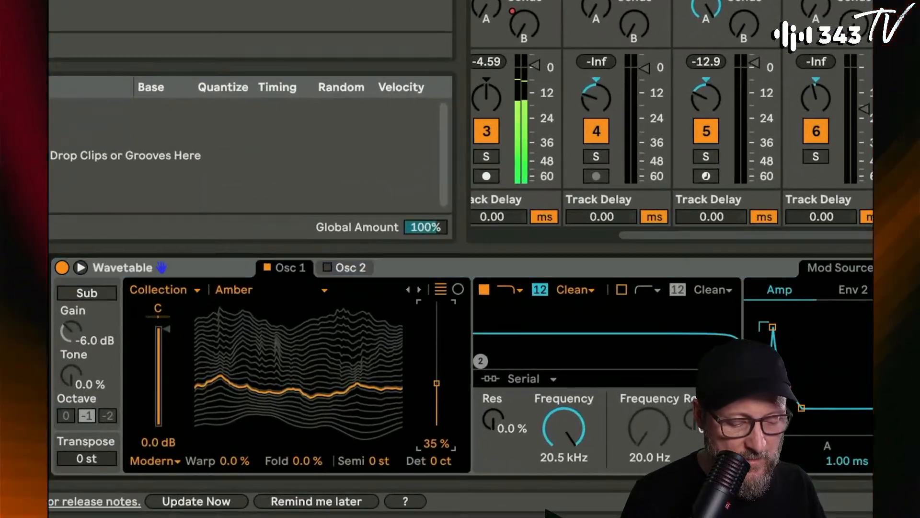
left_click_drag(433, 381, 433, 368)
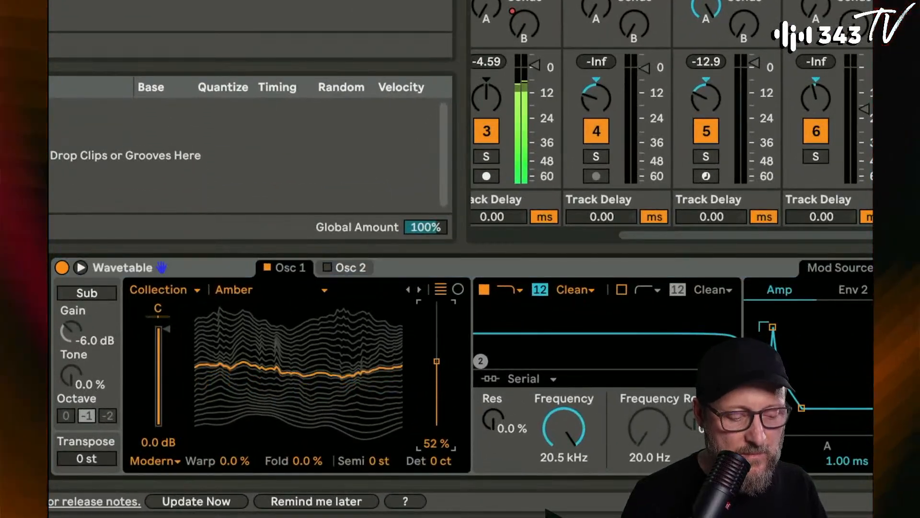
left_click_drag(436, 350, 437, 328)
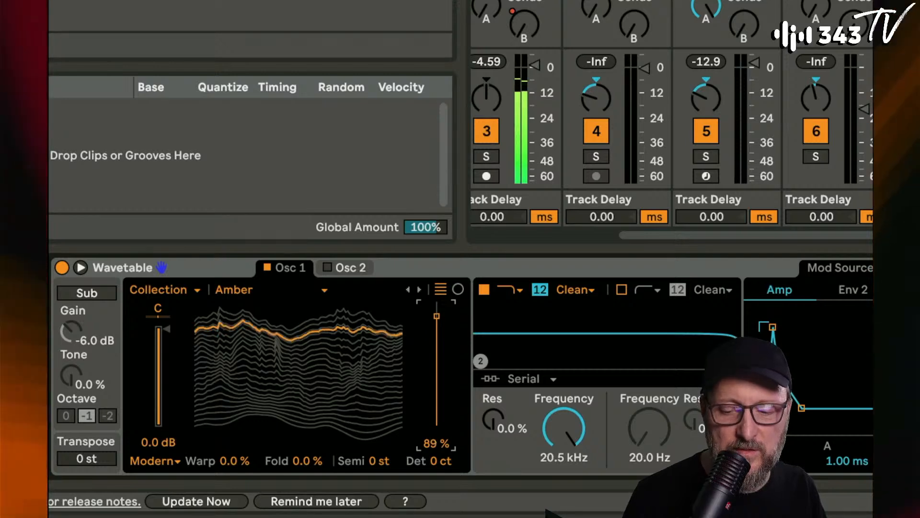
left_click_drag(437, 312, 437, 407)
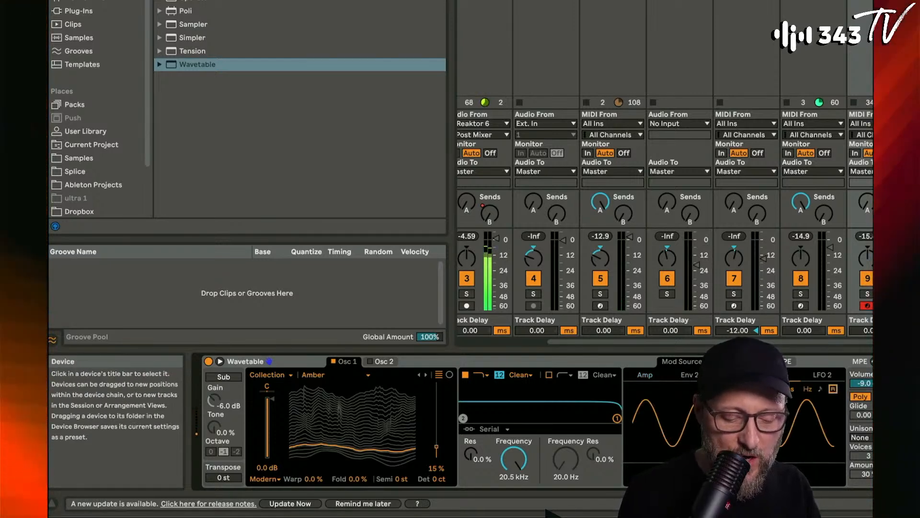
- Set LFO 1's rate to 0.08 Hz and show Wavetable in its expanded view beside a narrower browser
left_click_drag(720, 475, 719, 484)
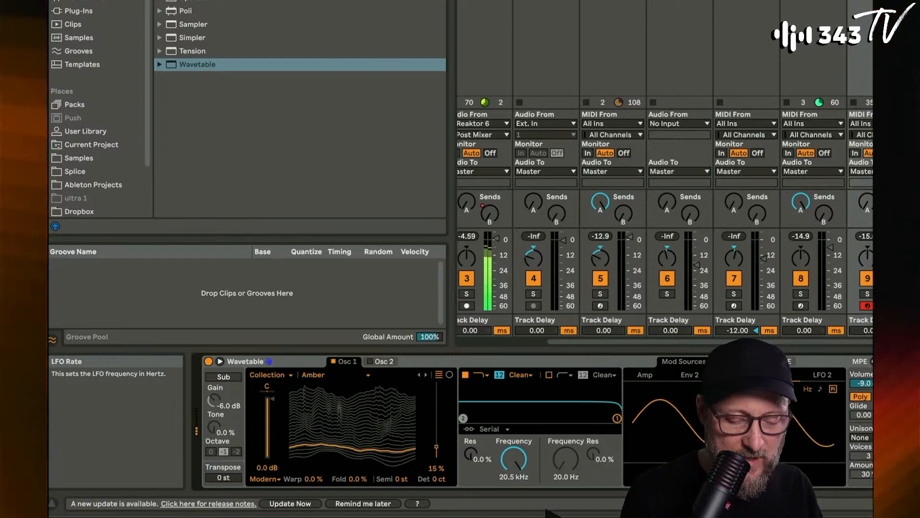
left_click(220, 361)
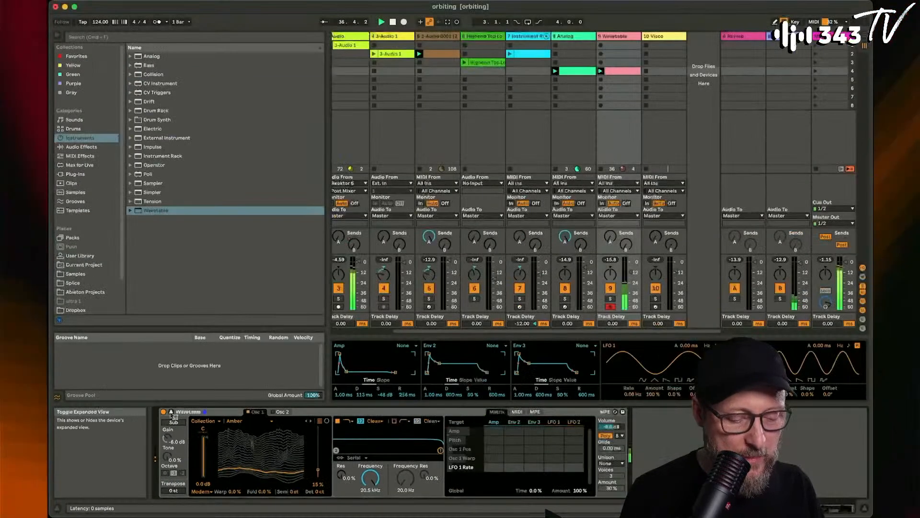
left_click(171, 413)
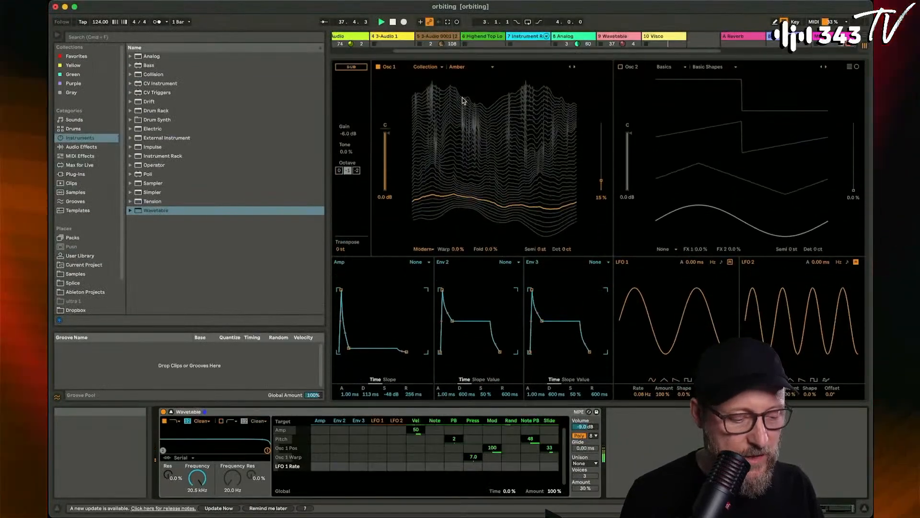
left_click_drag(325, 167, 184, 179)
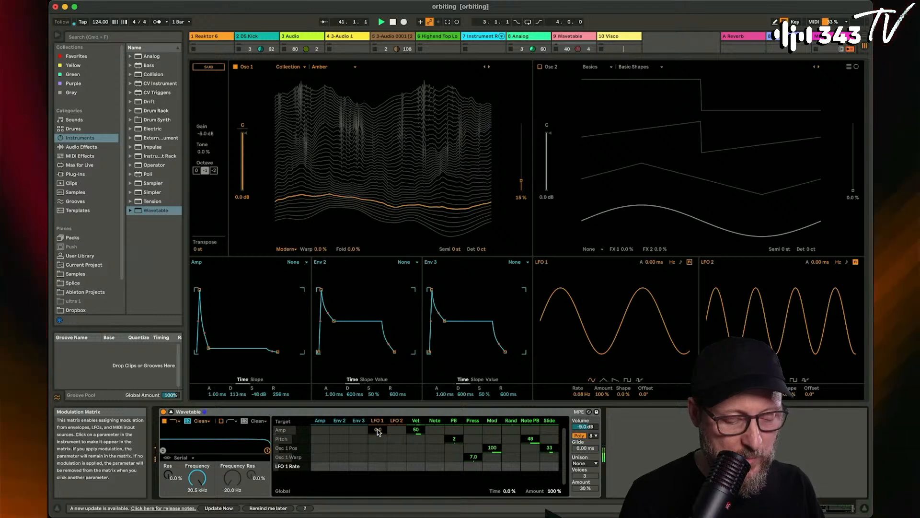
- Modulate oscillator 1's position with LFO 1 by 50, using a base position of 50% and an LFO rate of 0.04 Hz
left_click(381, 449)
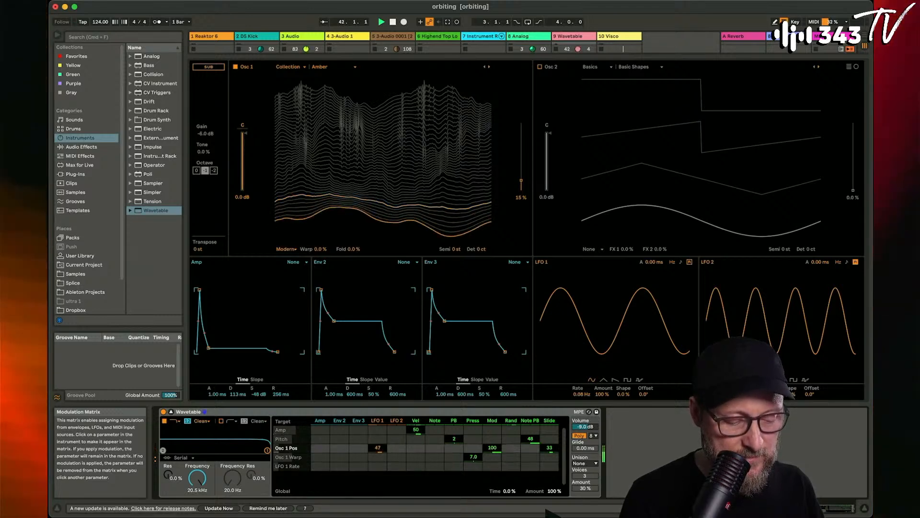
left_click_drag(522, 181, 521, 156)
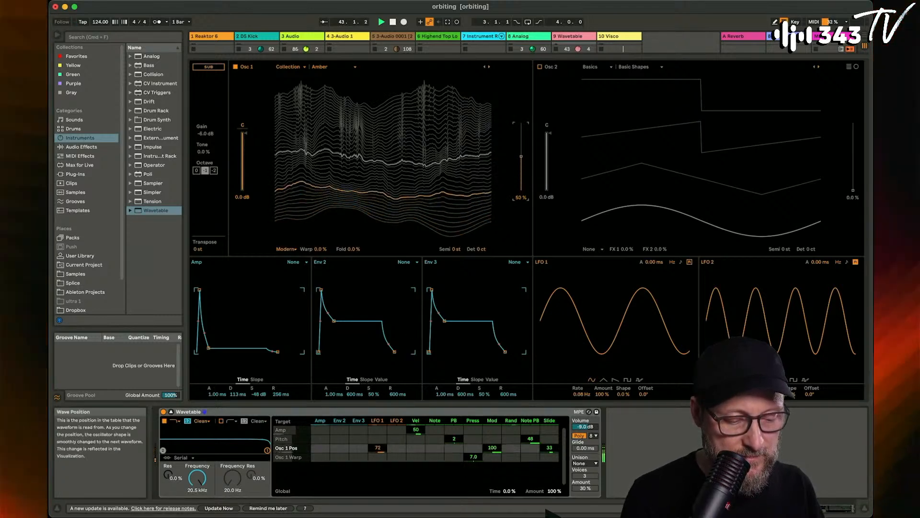
left_click_drag(380, 451, 380, 456)
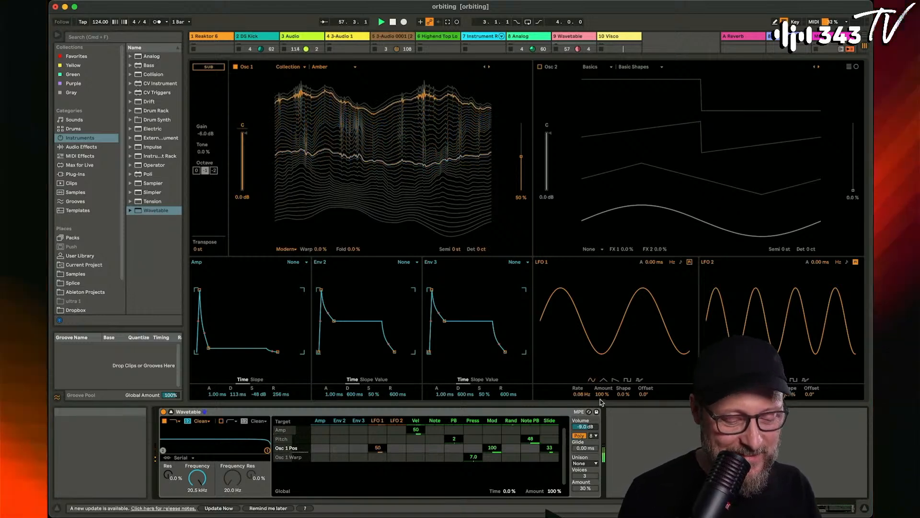
mouse_move(585, 395)
left_mouse_down()
mouse_move(586, 407)
mouse_move(587, 399)
left_mouse_up()
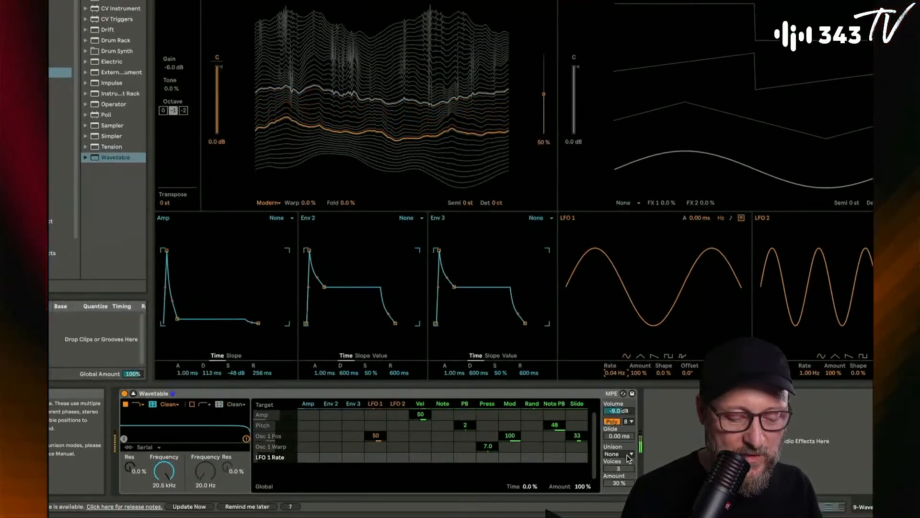
- Set Wavetable's unison mode to Noise with 7 voices and an amount of 34%
left_click(629, 455)
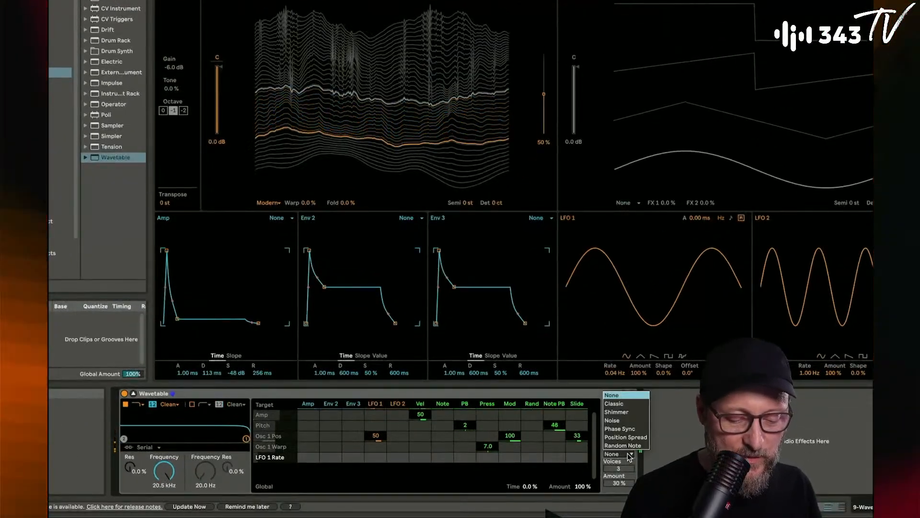
left_click(629, 424)
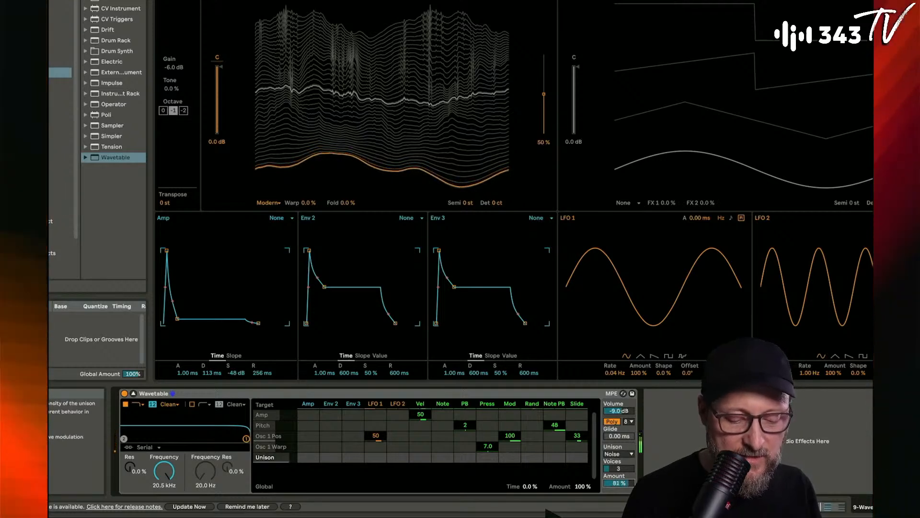
left_click_drag(619, 468, 618, 506)
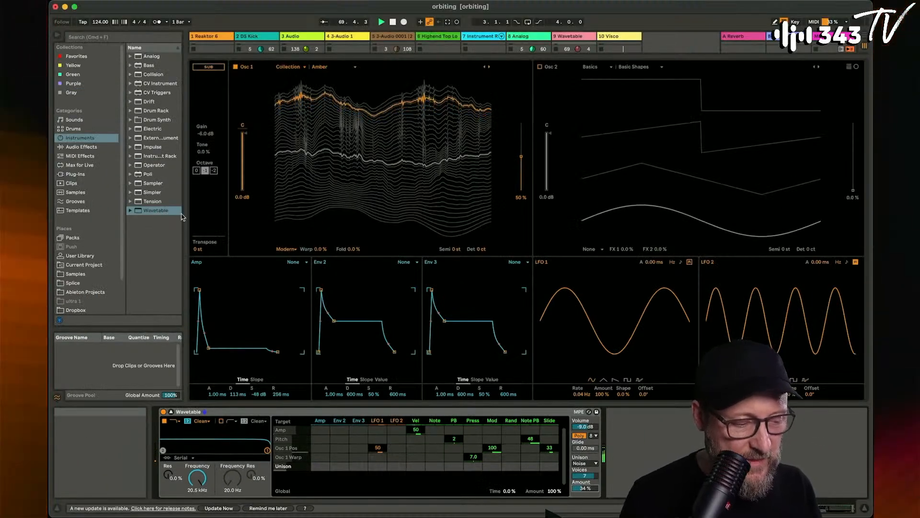
- Add a Compressor audio effect after Wavetable and set its threshold to -22.6 dB
left_click(81, 147)
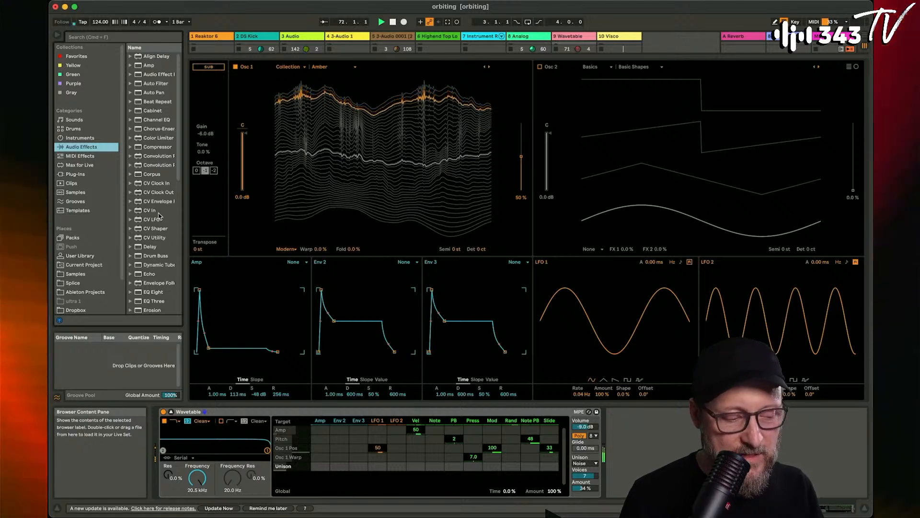
left_click_drag(156, 150, 659, 450)
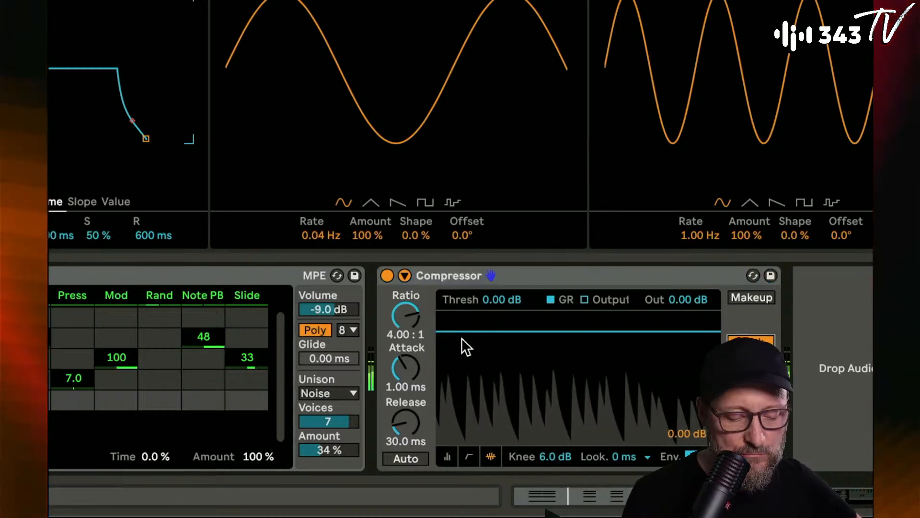
left_click_drag(490, 303, 490, 361)
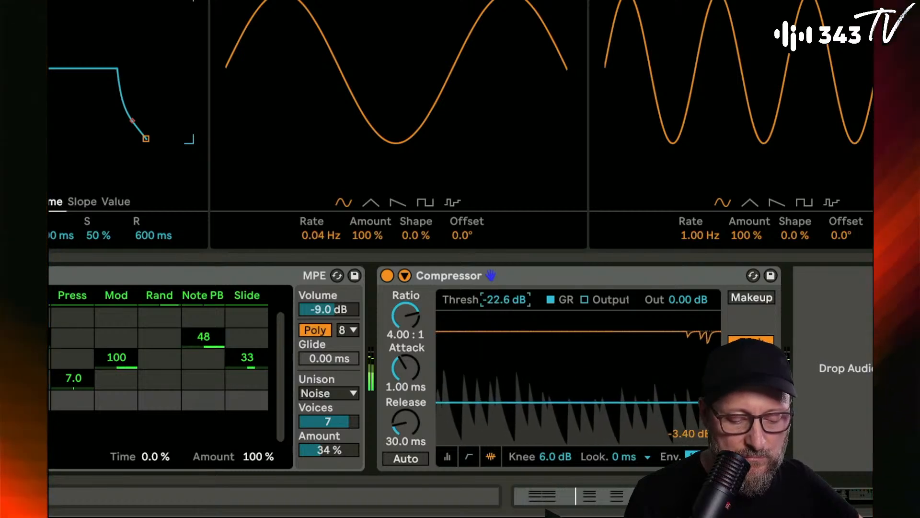
- Set the Compressor's ratio to 6.63:1, attack to 3.16 ms and output gain to 6 dB
left_click_drag(428, 361, 405, 310)
left_click_drag(696, 300, 696, 288)
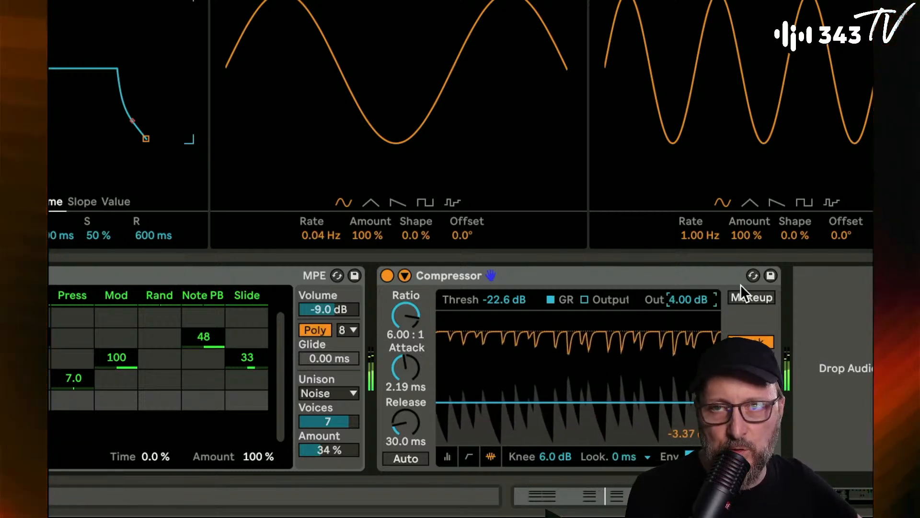
key("Up")
key("Up")
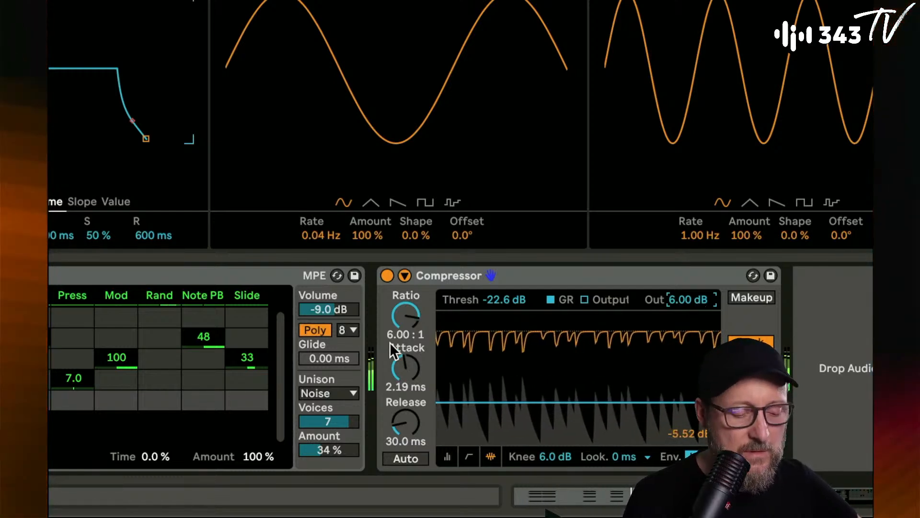
left_click_drag(404, 367, 404, 360)
left_click(405, 331)
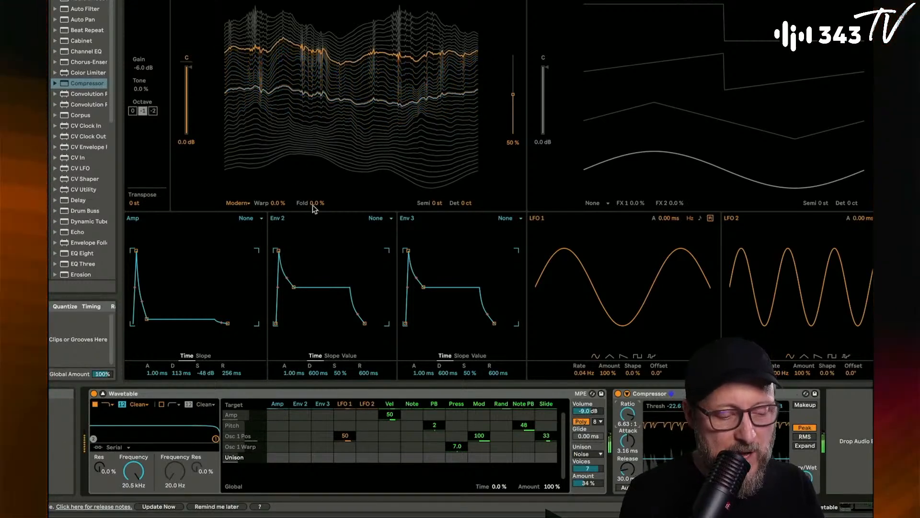
- Set LFO 1's modulation of oscillator 1's position to 38, the base position to 56% and the LFO rate to 0.02 Hz
mouse_move(357, 441)
left_mouse_down()
mouse_move(357, 448)
mouse_move(346, 442)
left_mouse_up()
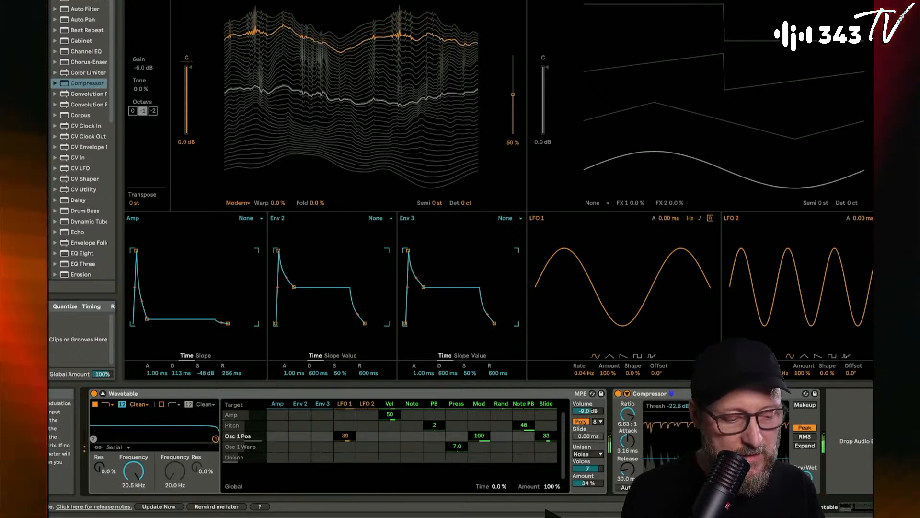
left_click_drag(514, 95, 514, 89)
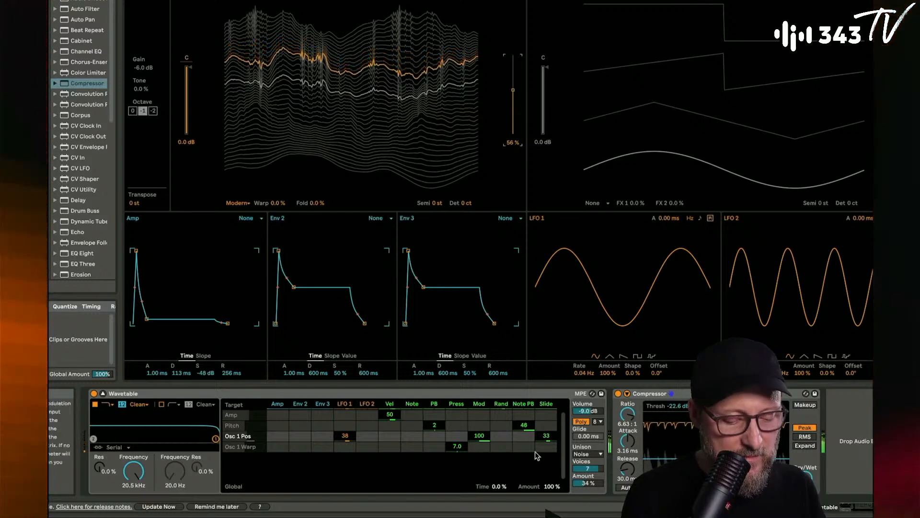
left_click(585, 373)
left_click_drag(584, 373, 591, 376)
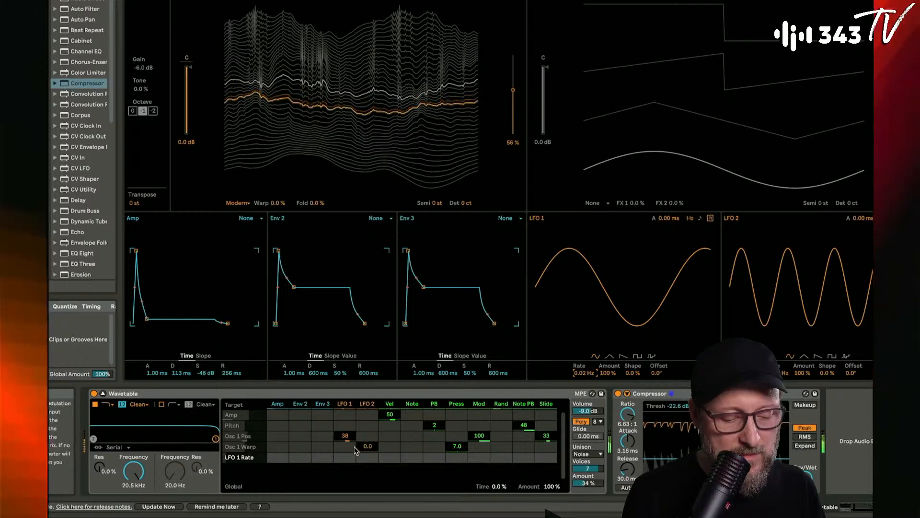
- Reduce LFO 1's modulation of oscillator 1's position to 31 and change the LFO waveform to triangle
left_click_drag(349, 438, 349, 434)
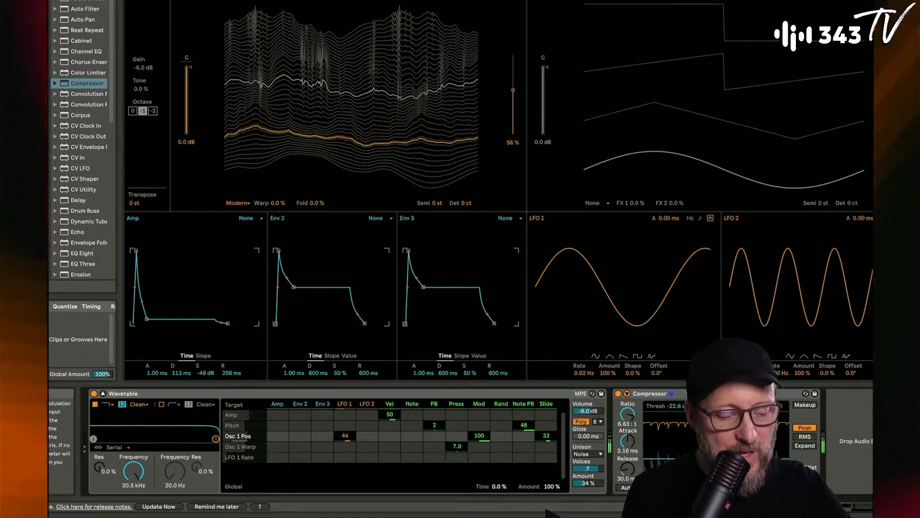
left_click_drag(350, 433, 350, 441)
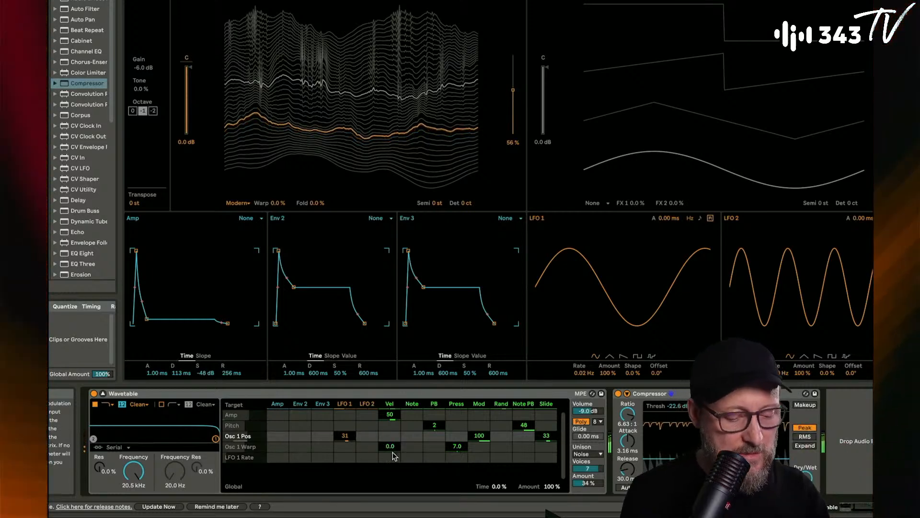
left_click(609, 356)
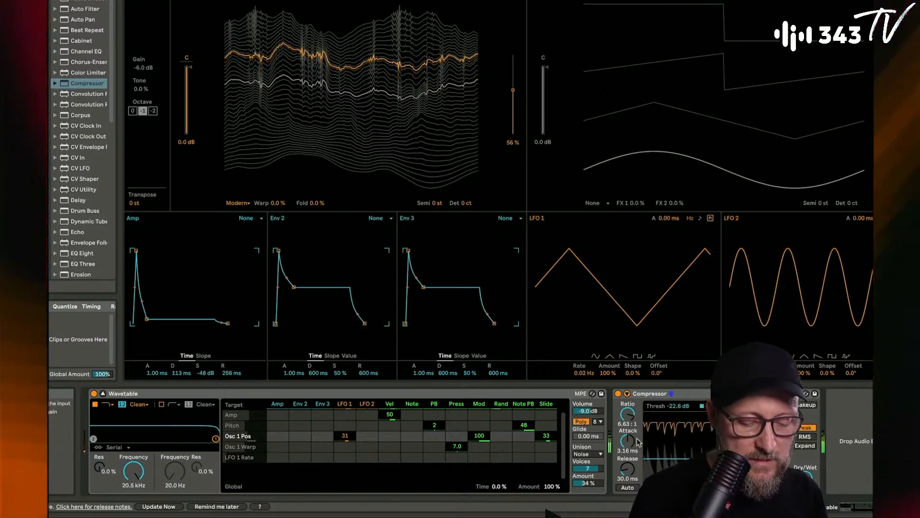
- Set the Compressor's attack to 0.96 ms and Wavetable's amp envelope to 101 ms decay and 967 ms release
left_click_drag(639, 442, 639, 456)
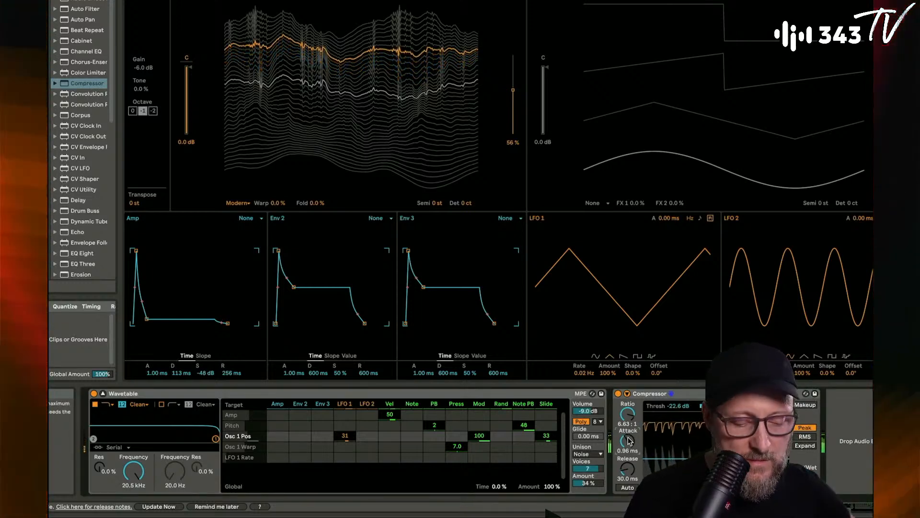
left_click_drag(238, 376, 238, 364)
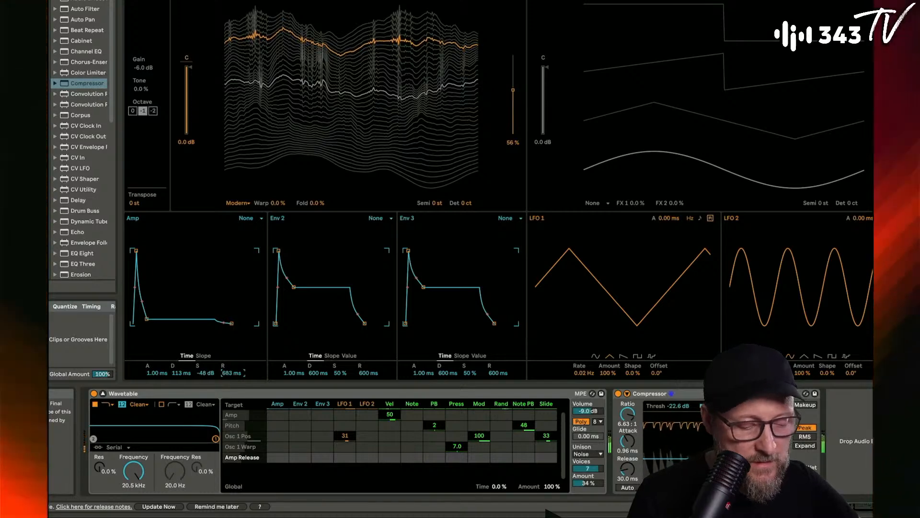
mouse_move(181, 373)
left_mouse_down()
mouse_move(181, 364)
mouse_move(181, 379)
left_mouse_up()
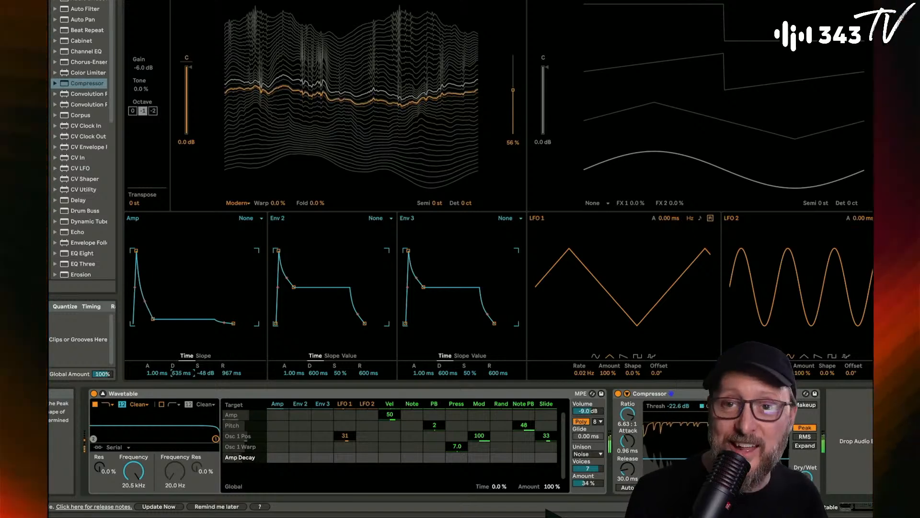
mouse_move(182, 373)
left_mouse_down()
mouse_move(182, 395)
mouse_move(182, 356)
mouse_move(183, 392)
mouse_move(180, 375)
left_mouse_up()
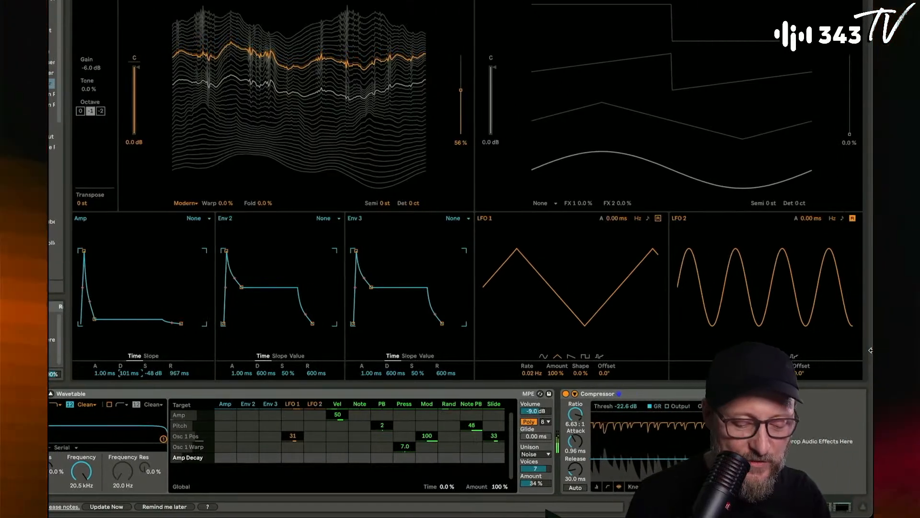
- Change LFO 2's waveform to triangle and raise its rate slightly
left_click(792, 358)
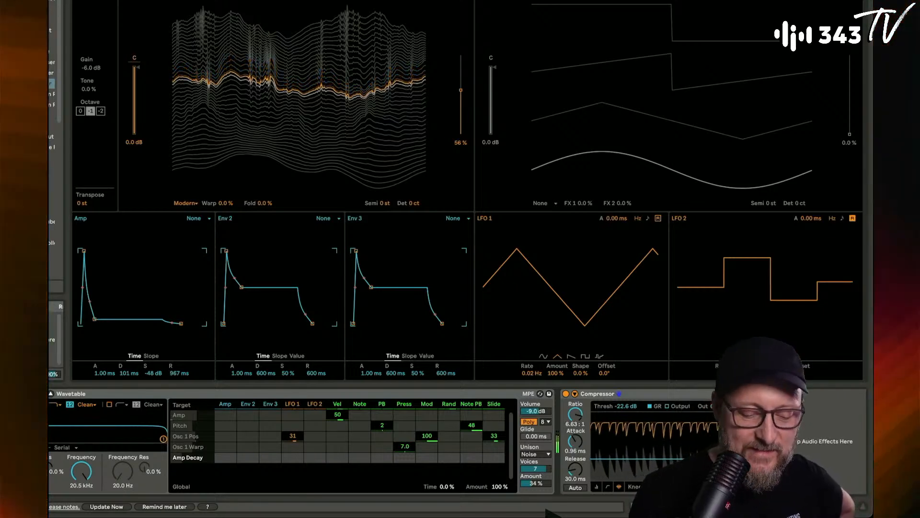
left_click(753, 356)
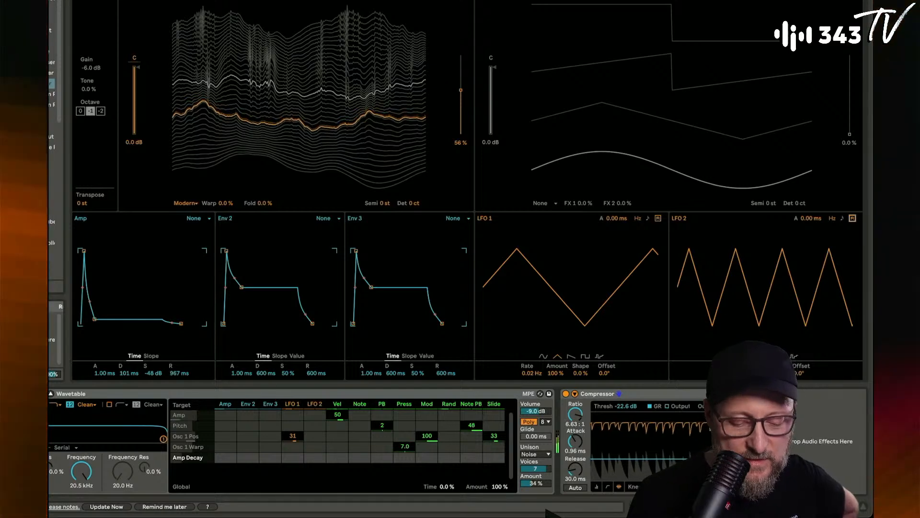
left_click_drag(726, 373, 726, 361)
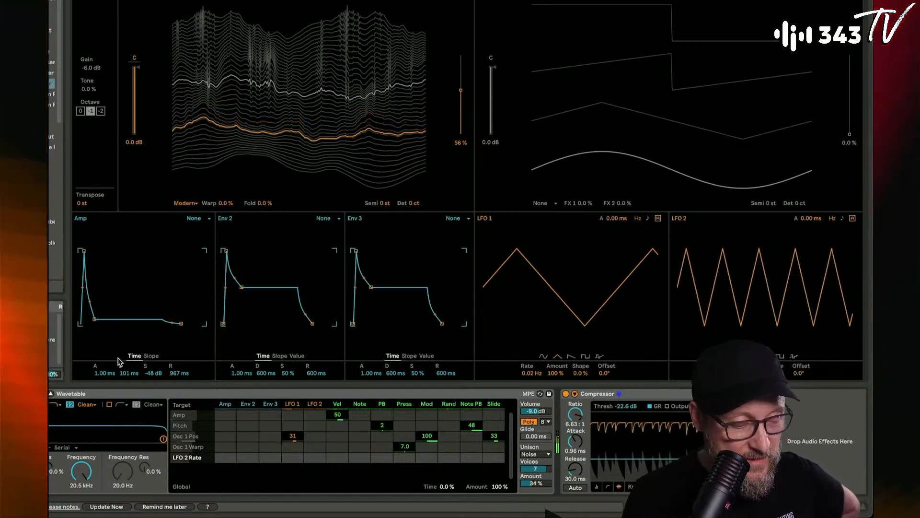
- Modulate the amp decay with LFO 2 at an amount of 23 and fine-tune the LFO 2 rate
left_click(125, 374)
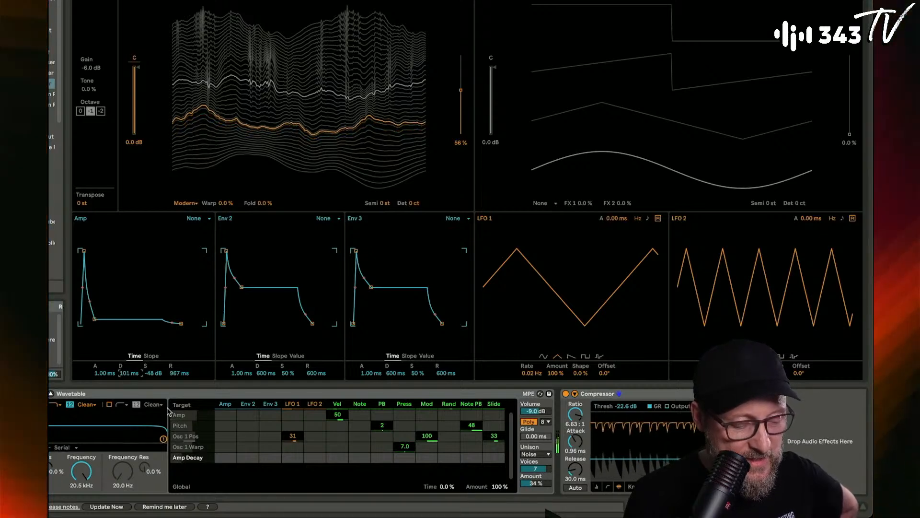
left_click_drag(315, 458, 315, 449)
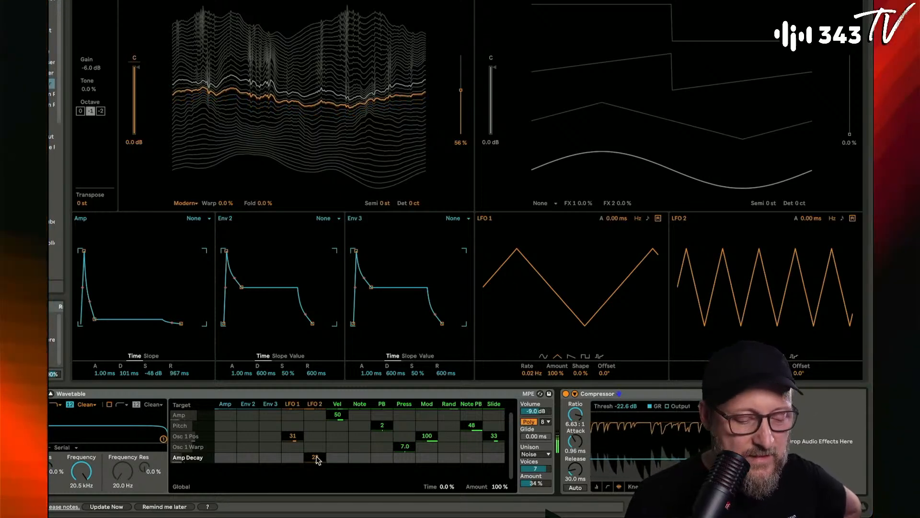
left_click_drag(316, 459, 317, 455)
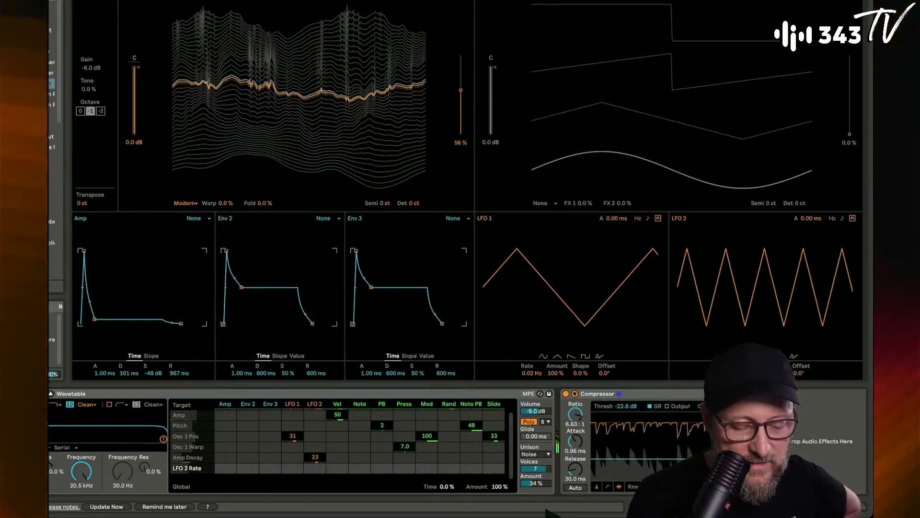
left_click_drag(726, 373, 726, 375)
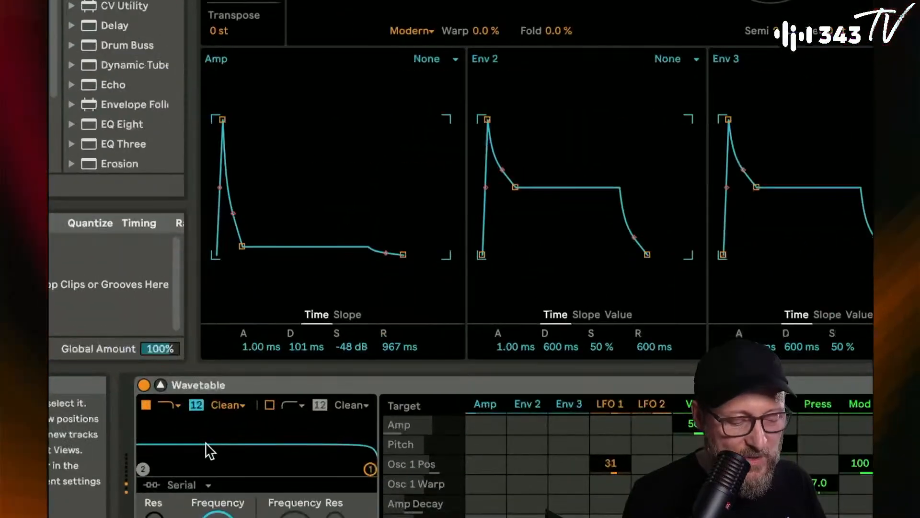
- Reduce LFO 2's modulation of amp decay to 17, with the amp release at 845 ms and LFO 2's rate at 0.93 Hz
left_click_drag(404, 343, 404, 346)
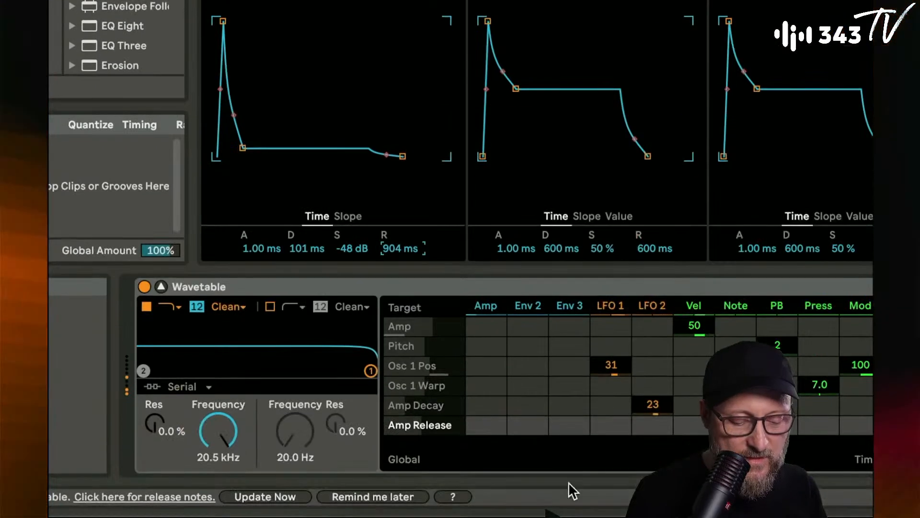
left_click_drag(652, 412, 652, 418)
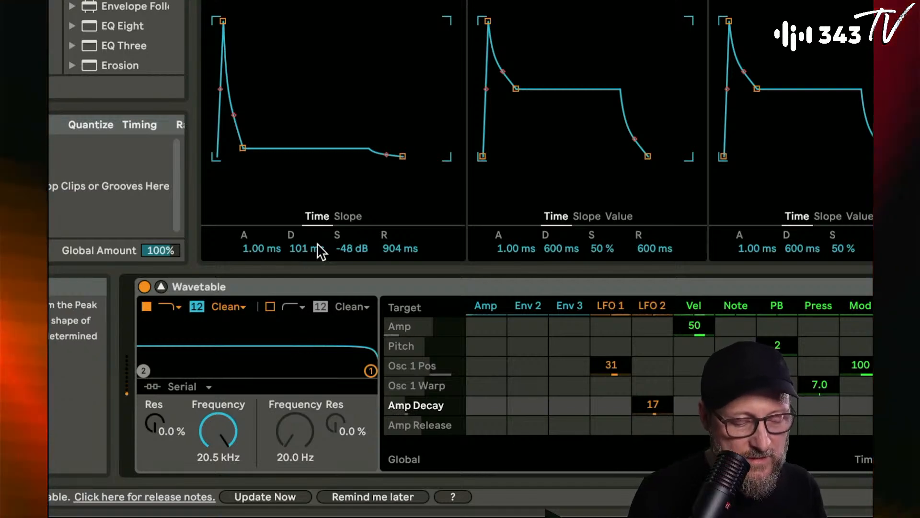
left_click_drag(400, 248, 401, 253)
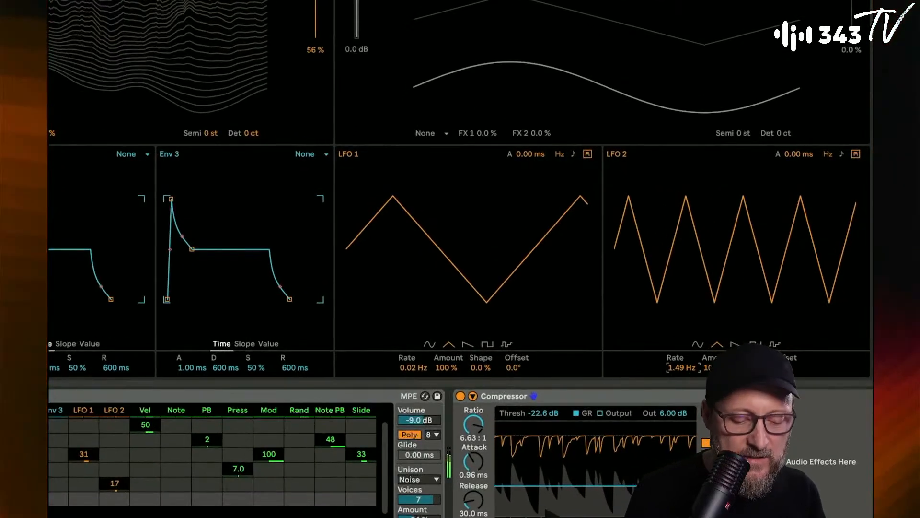
left_click_drag(697, 345, 681, 363)
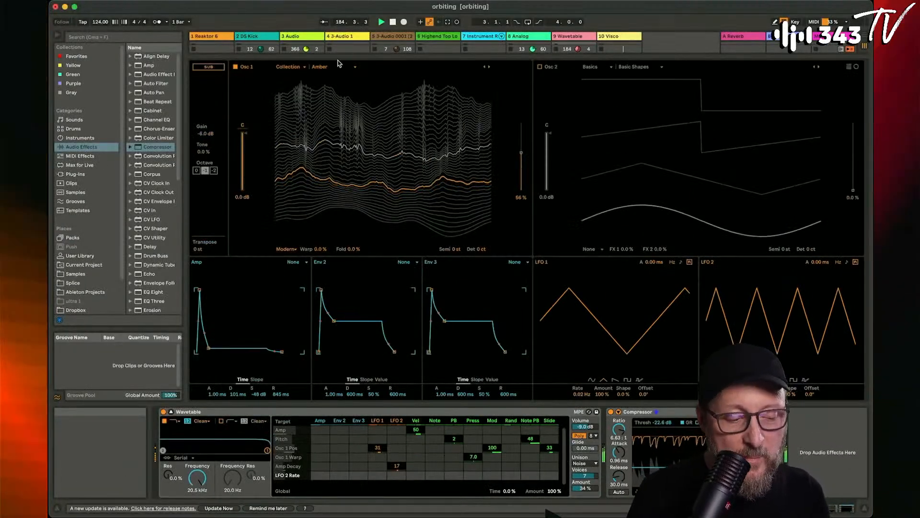
- Reveal the mixer to solo the Wavetable track, and set its amp envelope to 256 ms decay and -31 dB sustain
left_click_drag(338, 57, 338, 229)
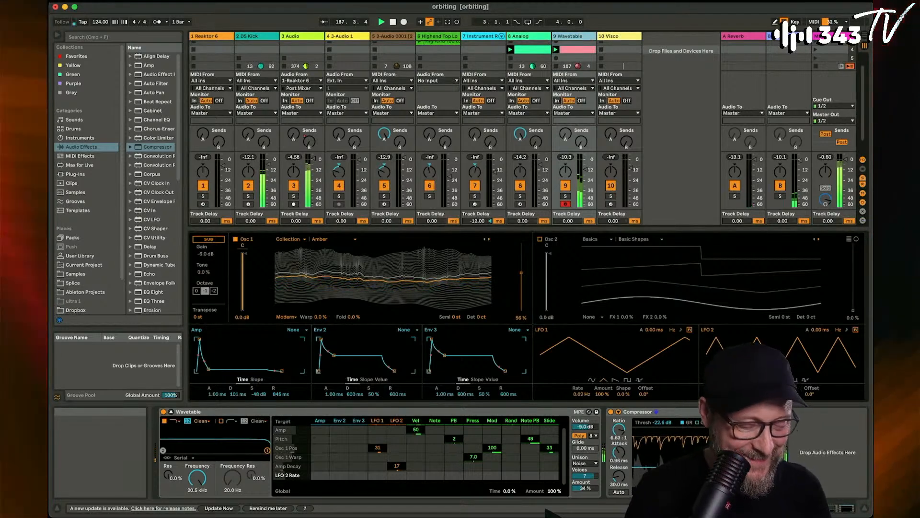
left_click(566, 196)
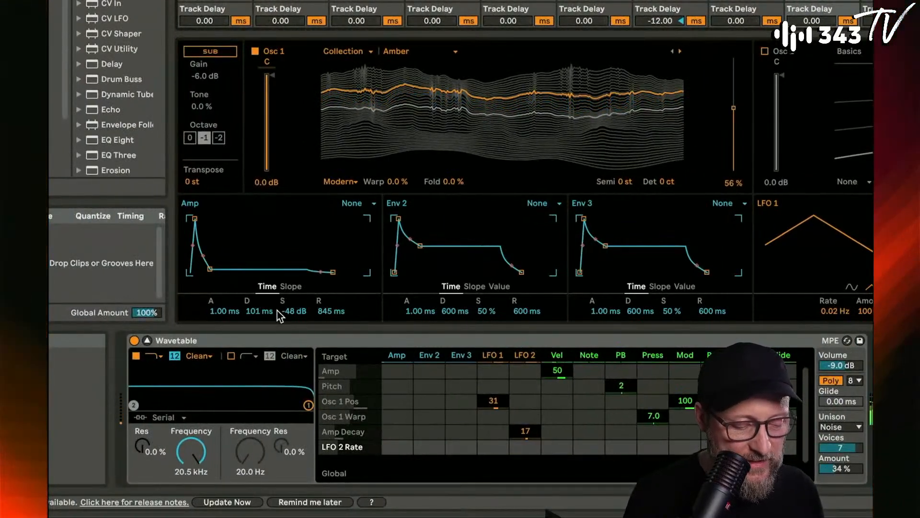
left_click_drag(287, 311, 259, 295)
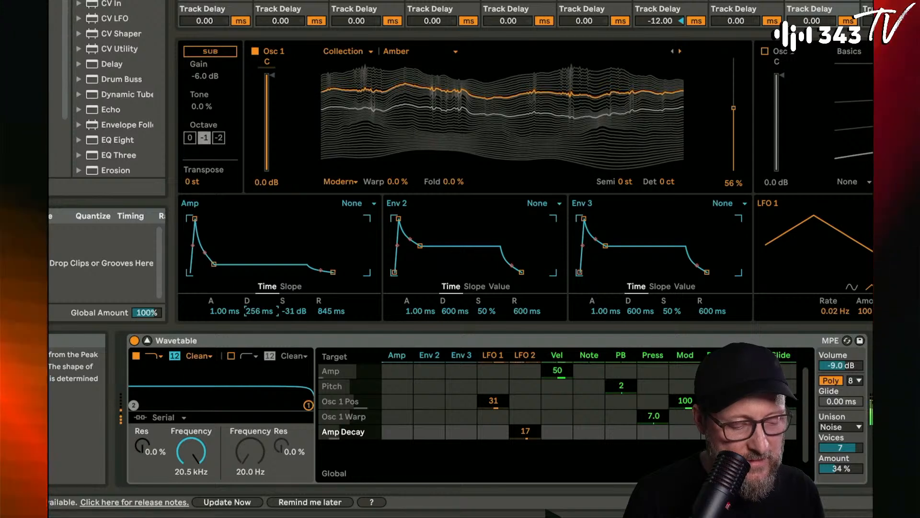
- Set LFO 2's modulation of amp decay to 12 and of amp release to -19
left_click_drag(528, 432, 528, 433)
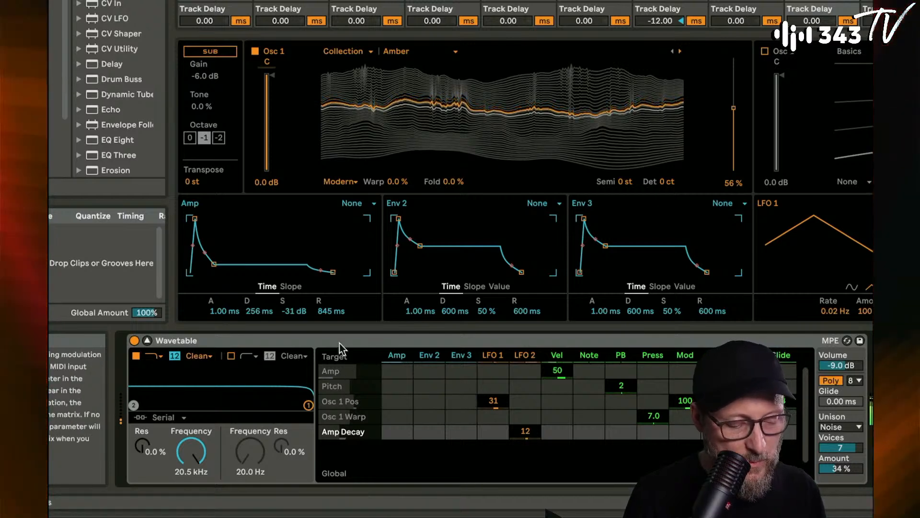
left_click(326, 312)
mouse_move(525, 451)
left_mouse_down()
mouse_move(525, 459)
mouse_move(525, 448)
left_mouse_up()
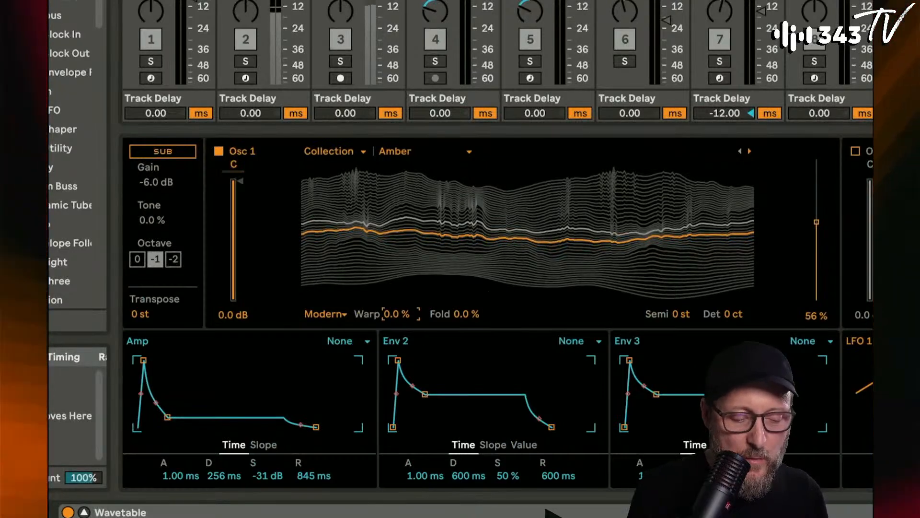
- Try a 36% warp on oscillator 1 and reset the warp to 0%
left_click_drag(394, 320, 394, 303)
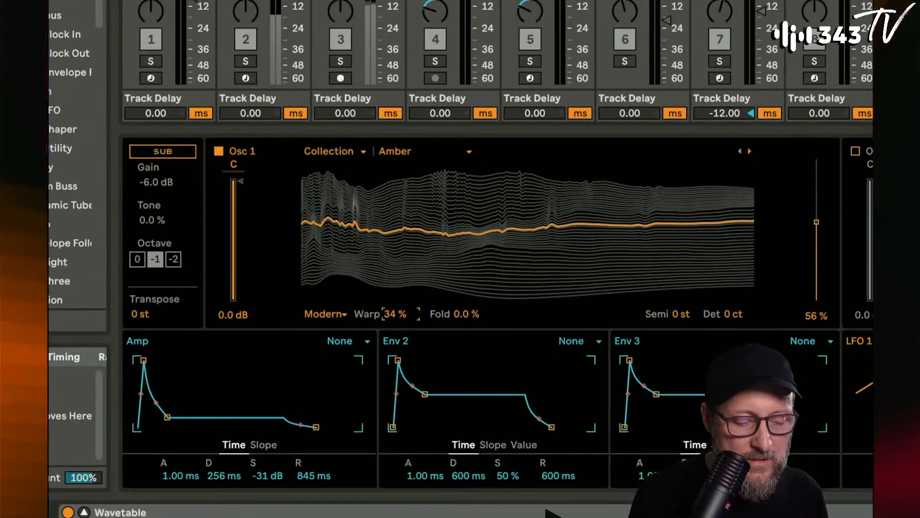
double_click(397, 317)
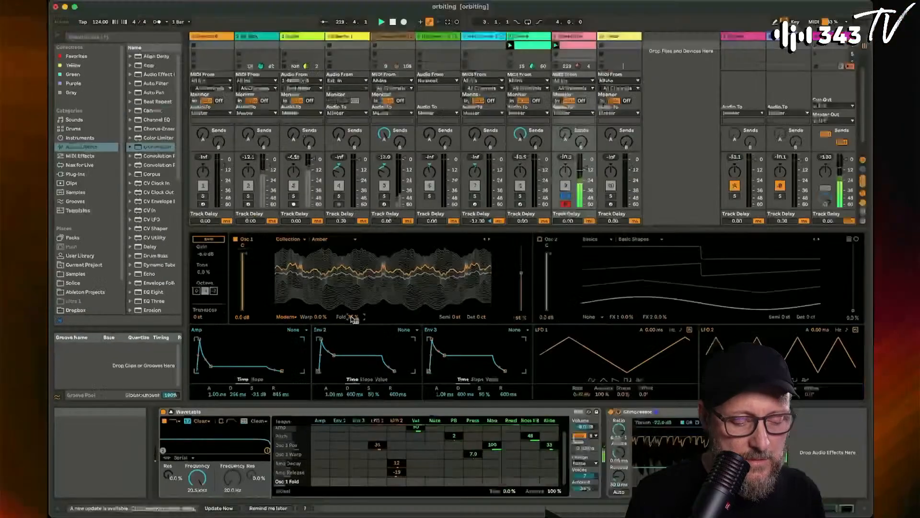
- Try oscillator 1 with 27% fold, random modulation of the fold at -45 and a wavetable position of 55%
left_click_drag(397, 481, 397, 474)
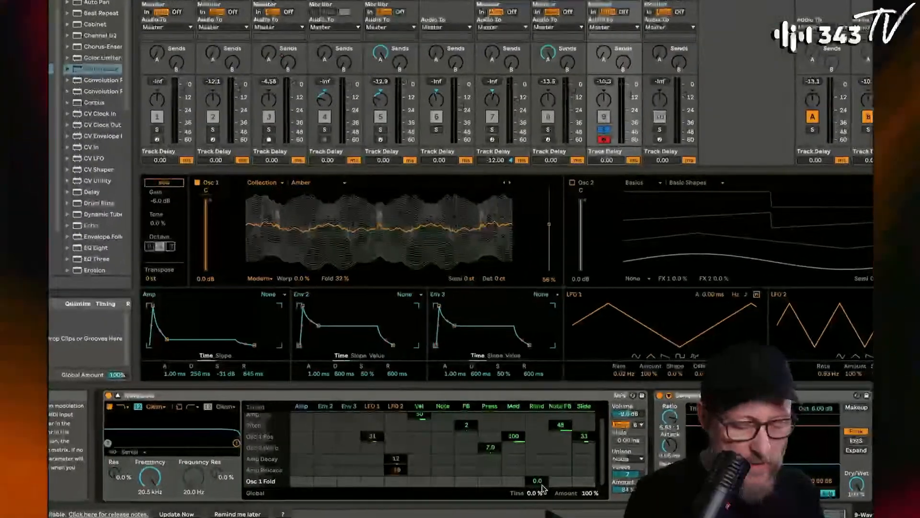
left_click_drag(538, 481, 538, 457)
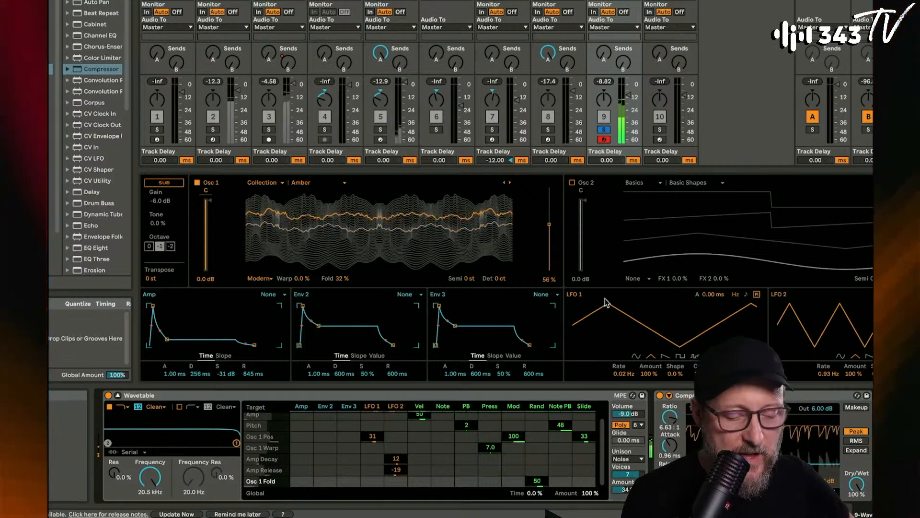
left_click(550, 226)
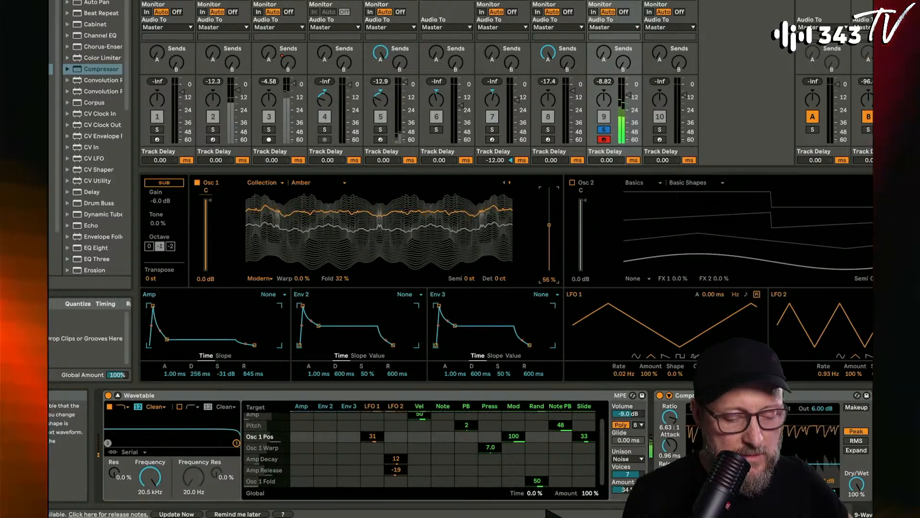
left_click_drag(550, 225, 550, 226)
left_click_drag(539, 479, 539, 480)
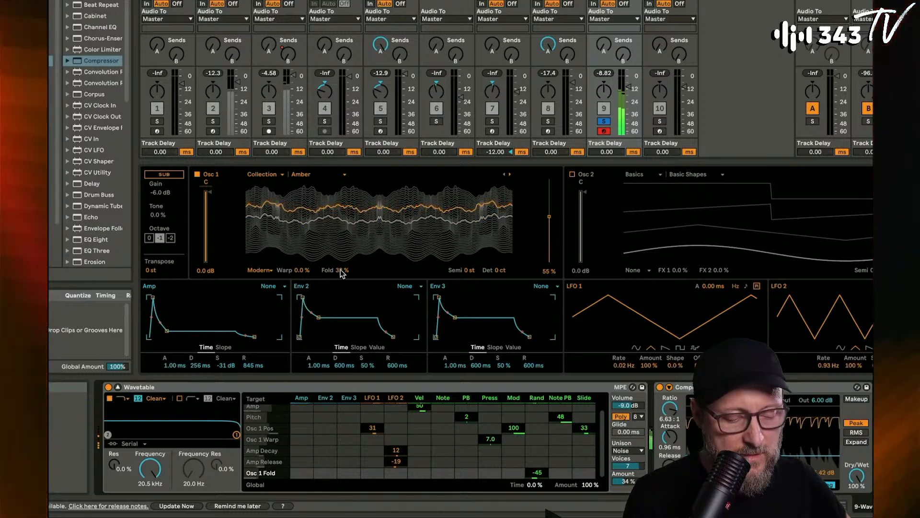
left_click_drag(342, 272, 342, 278)
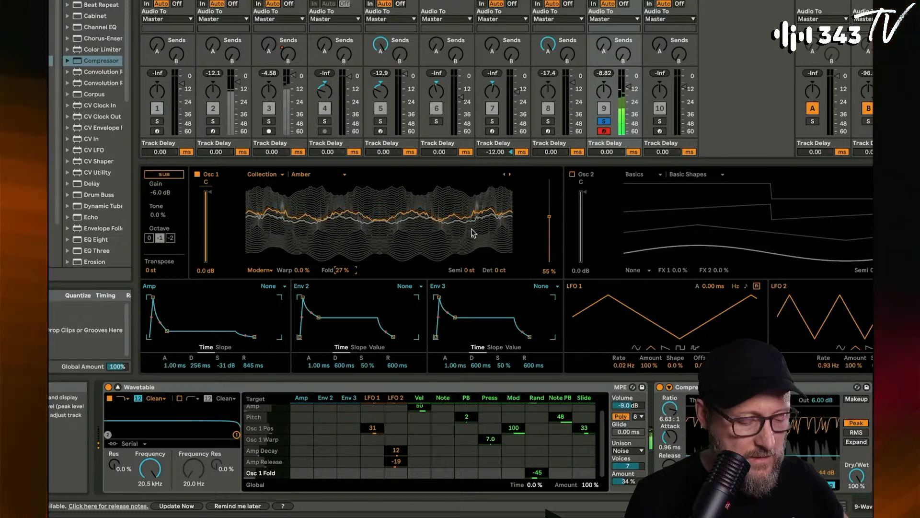
- Shorten the amp envelope's release to 365 ms and its decay to 212 ms
left_click(253, 366)
left_click_drag(253, 366, 254, 386)
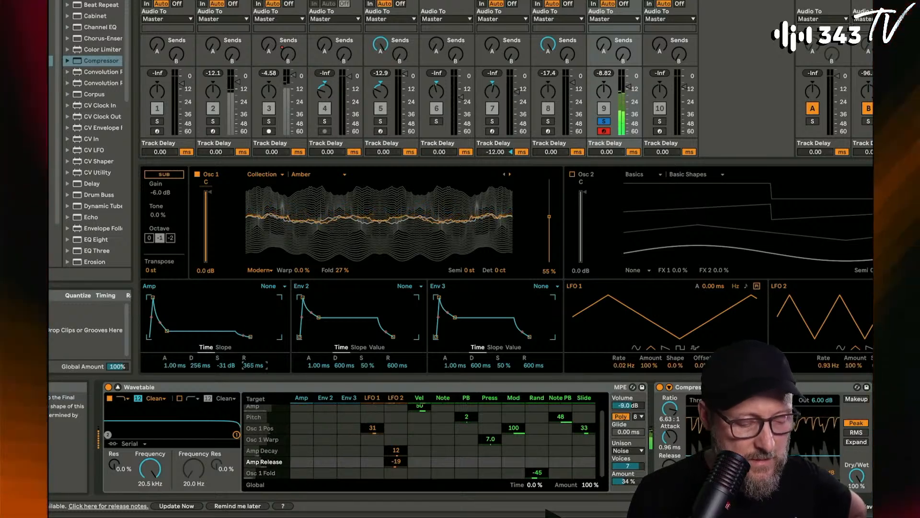
left_click(200, 365)
left_click_drag(199, 366, 199, 378)
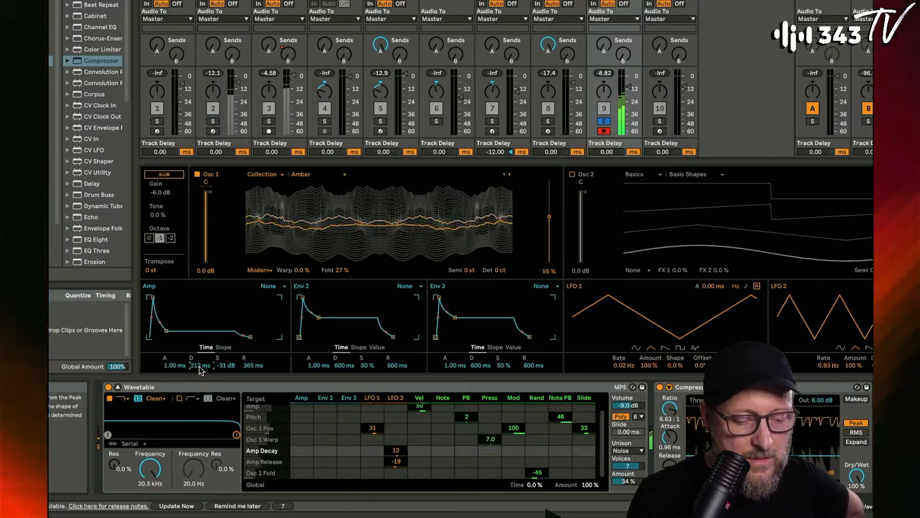
- Adjust the Wavetable track's send B and take the track out of solo
left_click(624, 55)
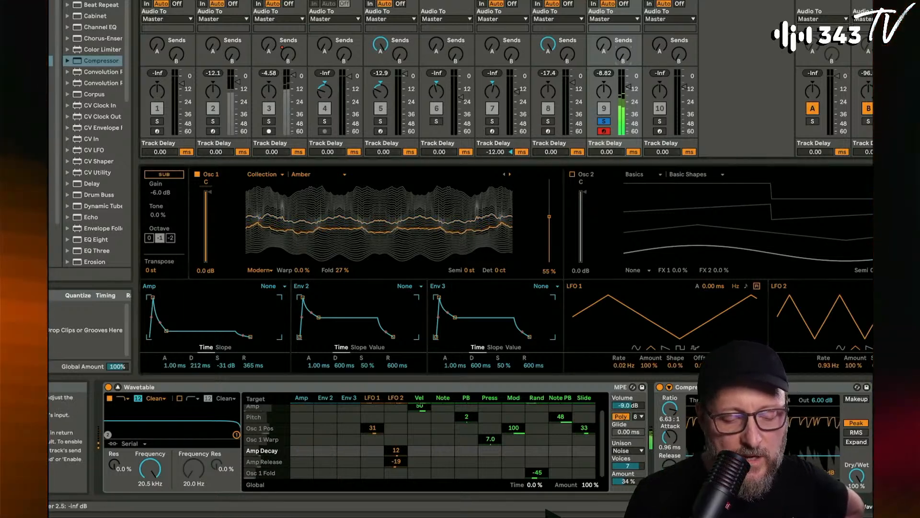
left_click_drag(623, 54, 624, 69)
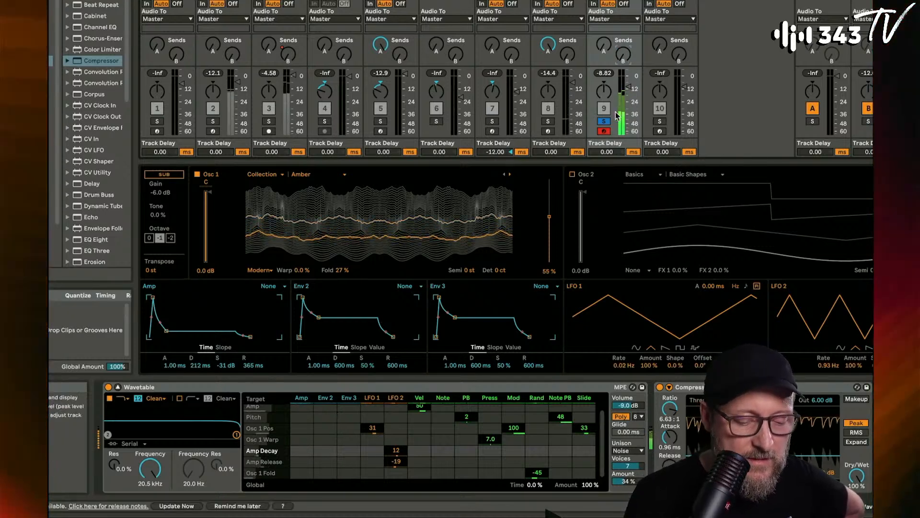
left_click(605, 121)
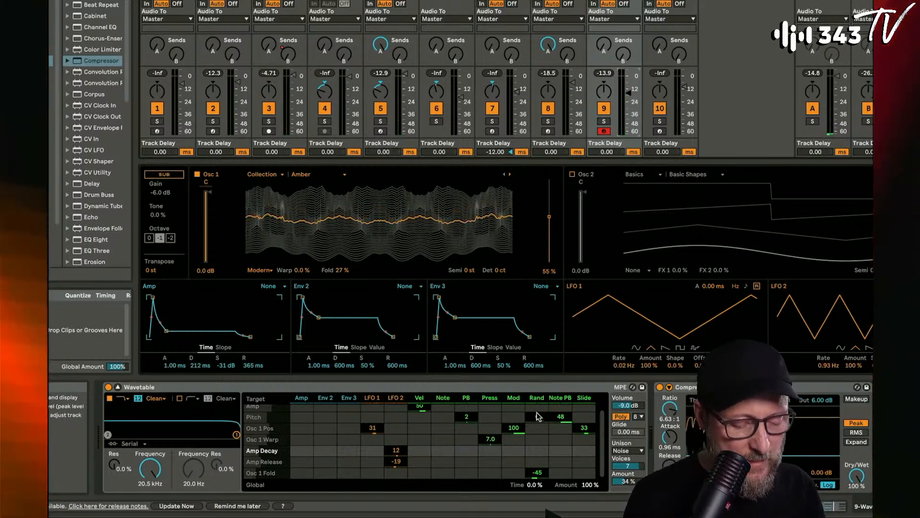
- Remove the random modulation of oscillator 1's fold and, during playback, set the wavetable position to 38% and the fold to 12%
left_click(544, 472)
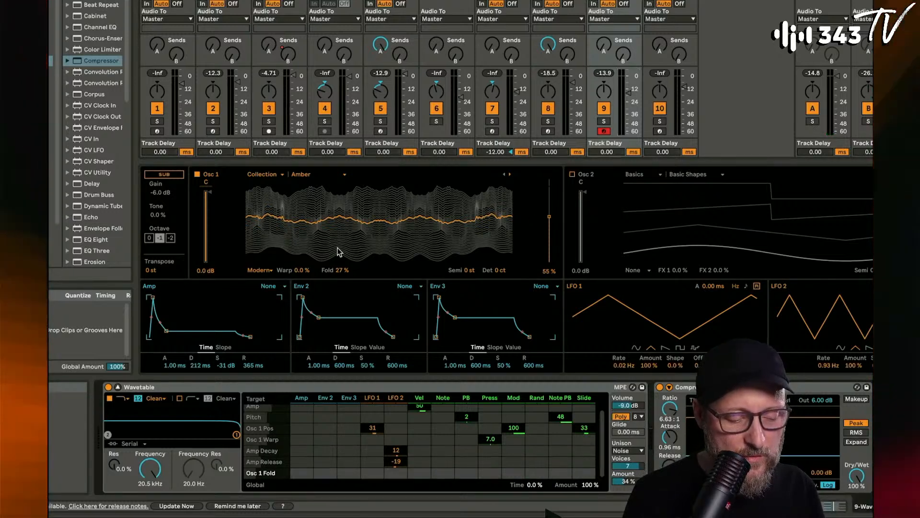
key("space")
left_click_drag(549, 219, 550, 231)
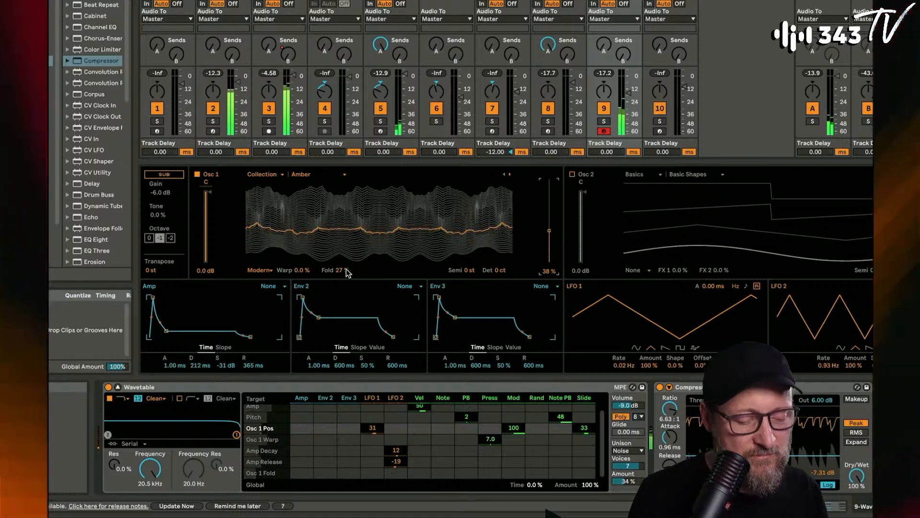
left_click_drag(339, 270, 339, 284)
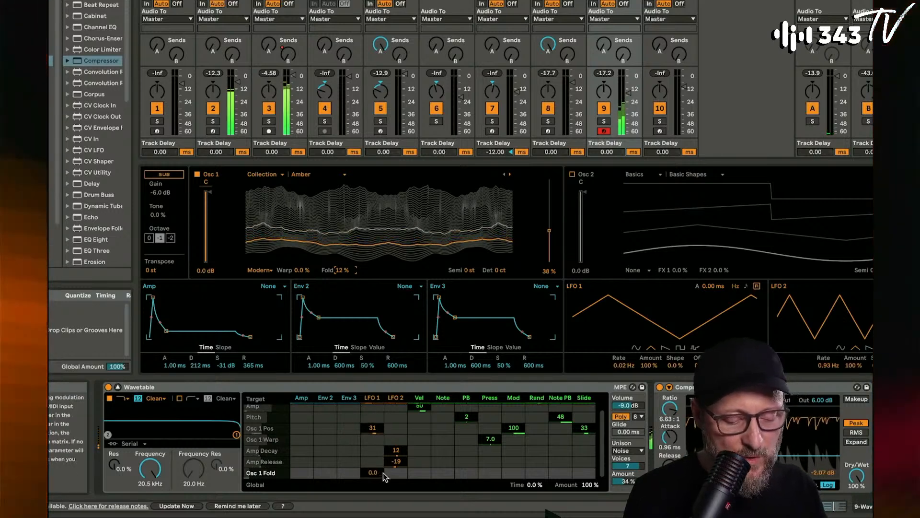
- Set LFO 1's modulation of oscillator 1's fold to -12 and raise the fold to 16%
left_click_drag(374, 474, 374, 477)
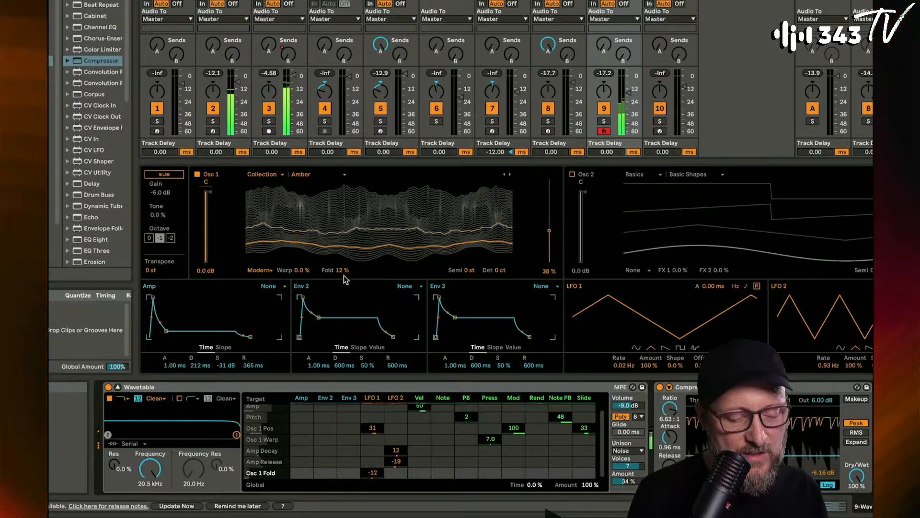
left_click_drag(344, 279, 344, 275)
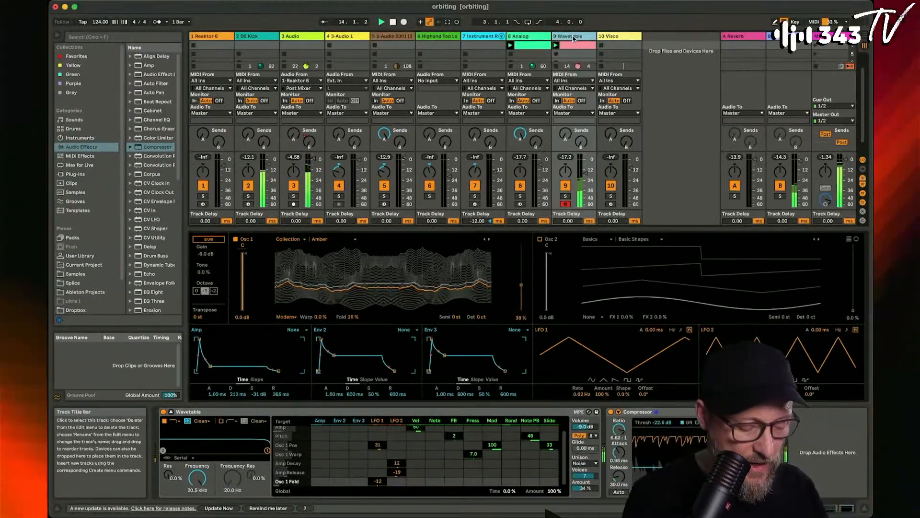
- Insert a MIDI track after the Wavetable track and search the samples for "808 cow" in a widened browser
key("super+shift+t")
left_click(124, 36)
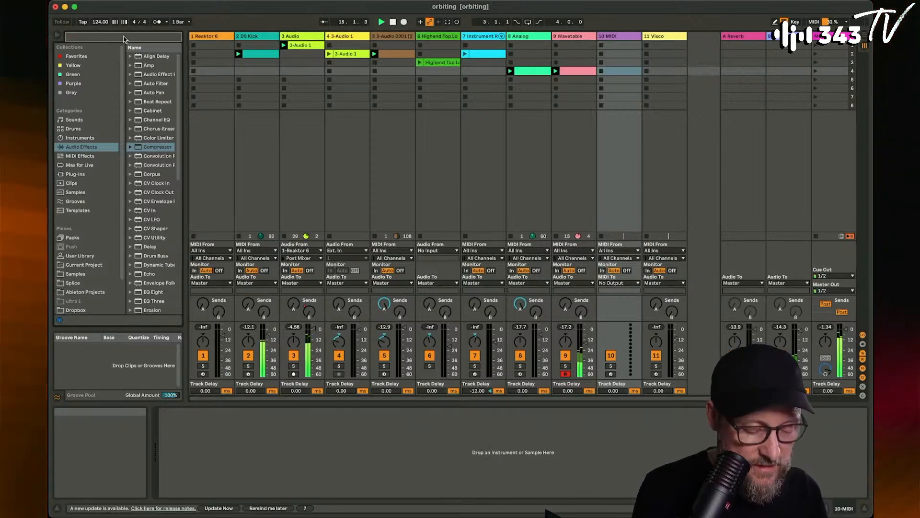
type("808")
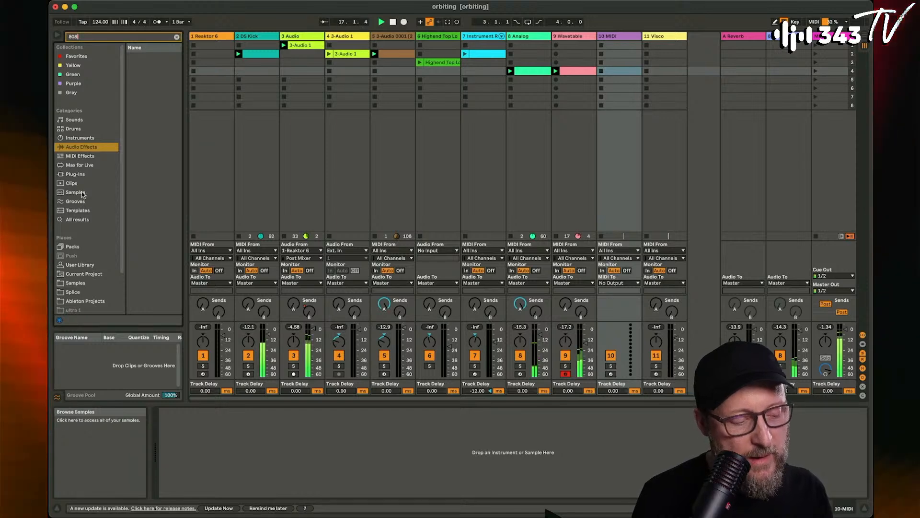
left_click_drag(185, 67, 250, 66)
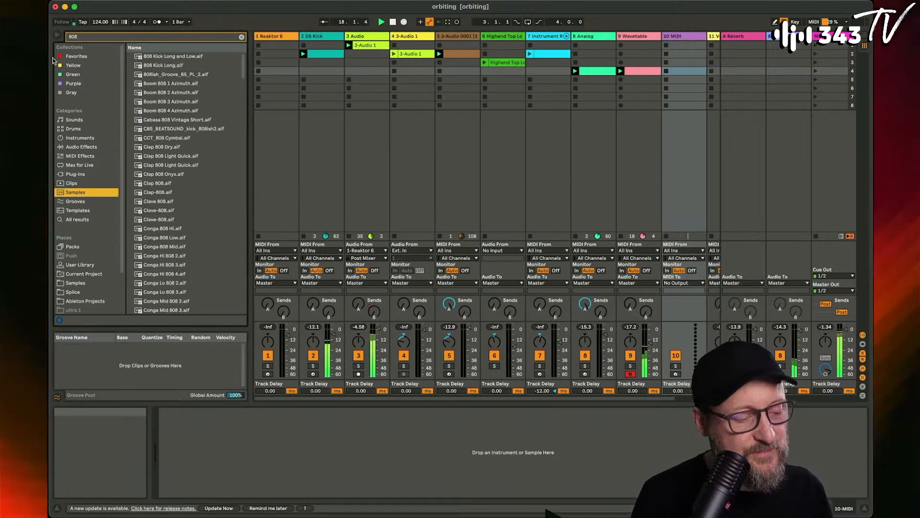
type("cow")
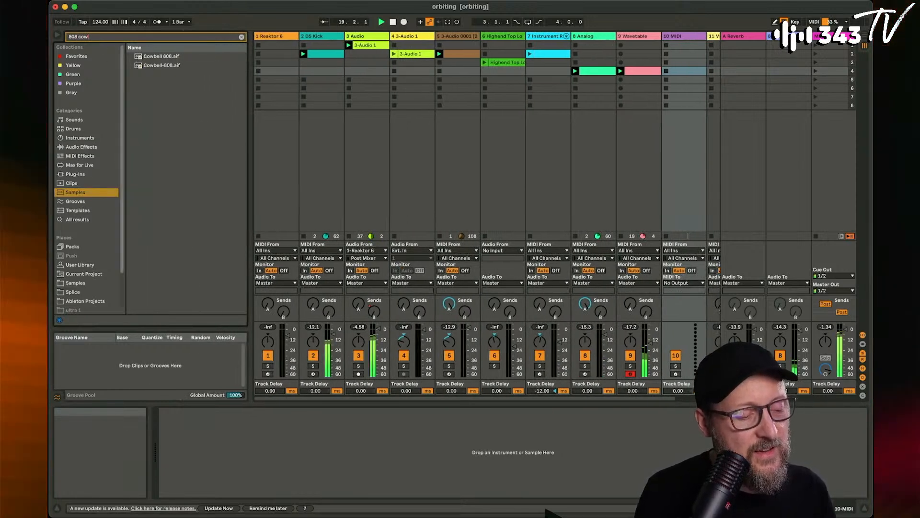
- Preview both 808 cowbell samples and load Cowbell 808.aif into the new MIDI track
left_click(148, 58)
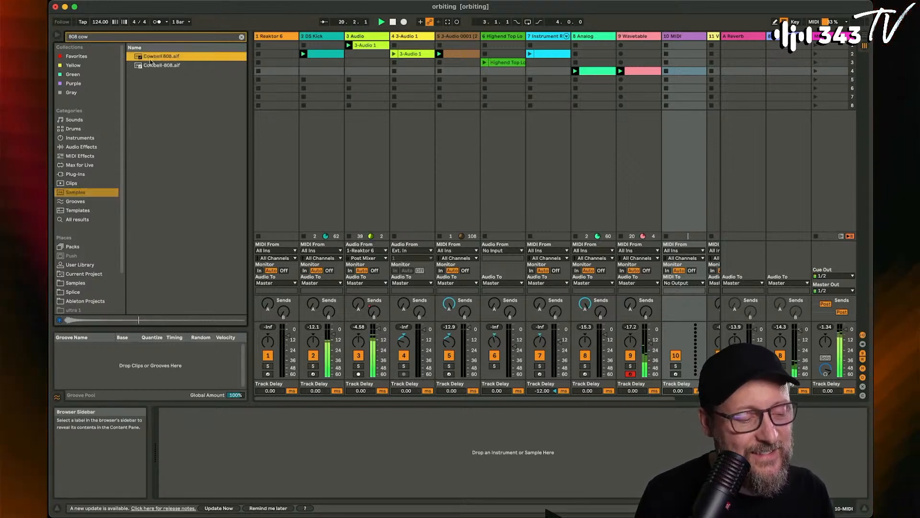
left_click(161, 67)
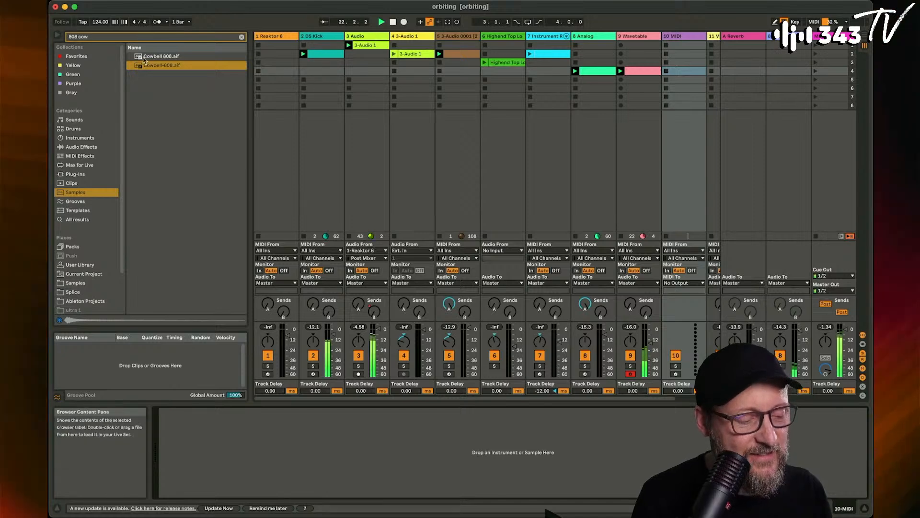
key("Up")
left_click_drag(145, 250, 226, 457)
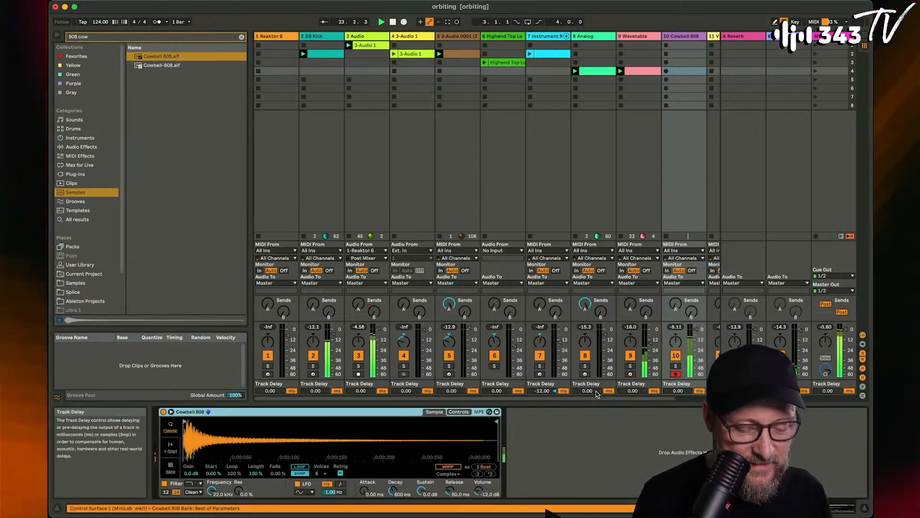
- Audition the cowbell on the computer keyboard at different octaves, lowering its range to C2 to D3, and restart playback
key("x")
key("z")
key("z")
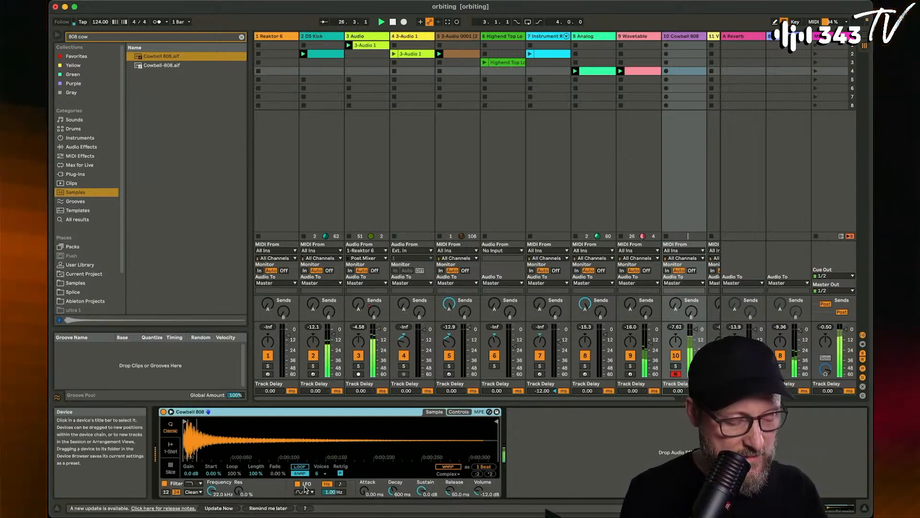
key("z")
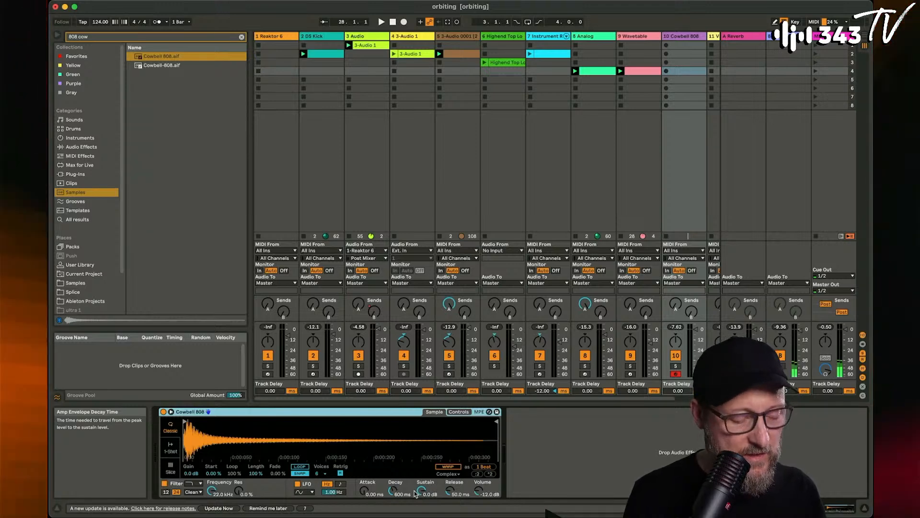
key("z")
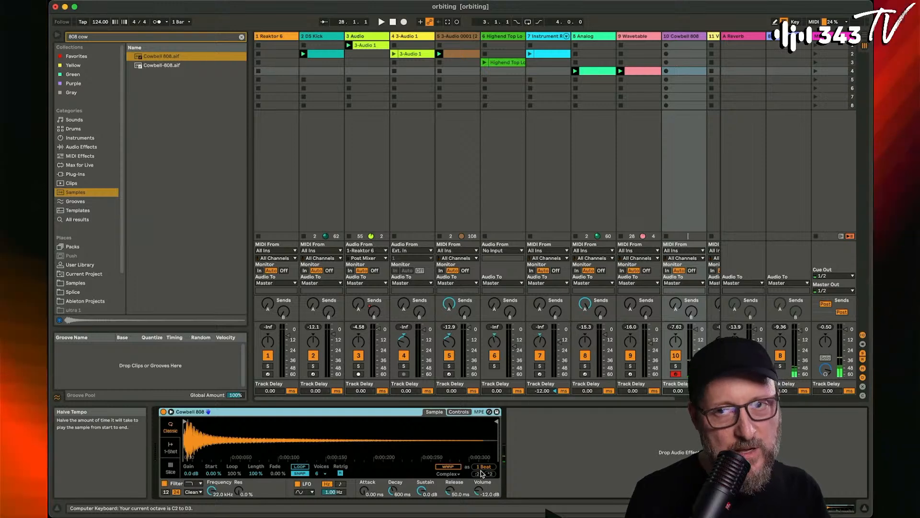
key("space")
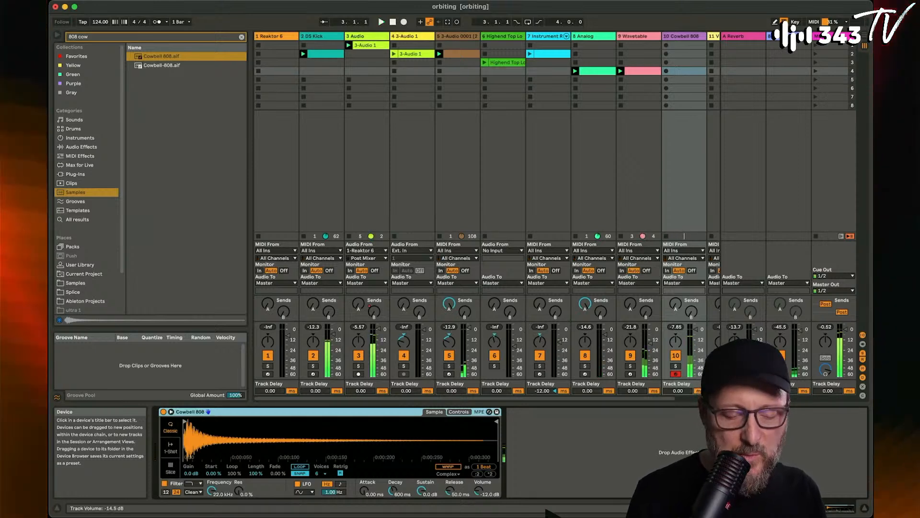
- Create a clip in the cowbell track's fourth slot with a D#2 note at 1.1.2 and duplicate it to 1.1.4
double_click(680, 71)
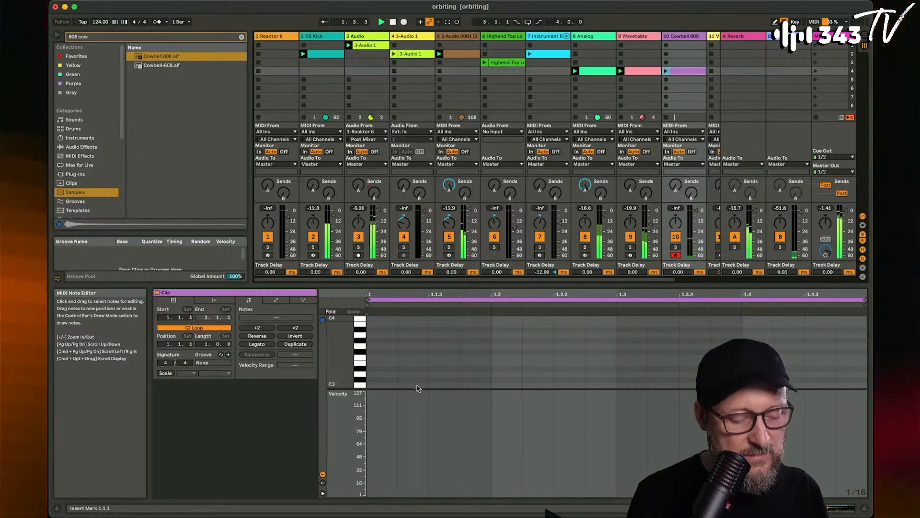
double_click(418, 385)
key("shift+Down")
key("Up")
key("Up")
key("Up")
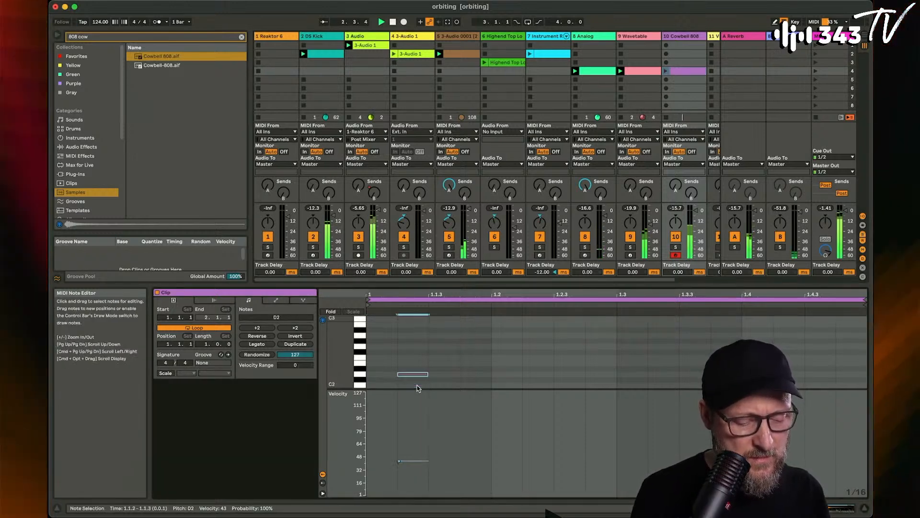
key("super+d")
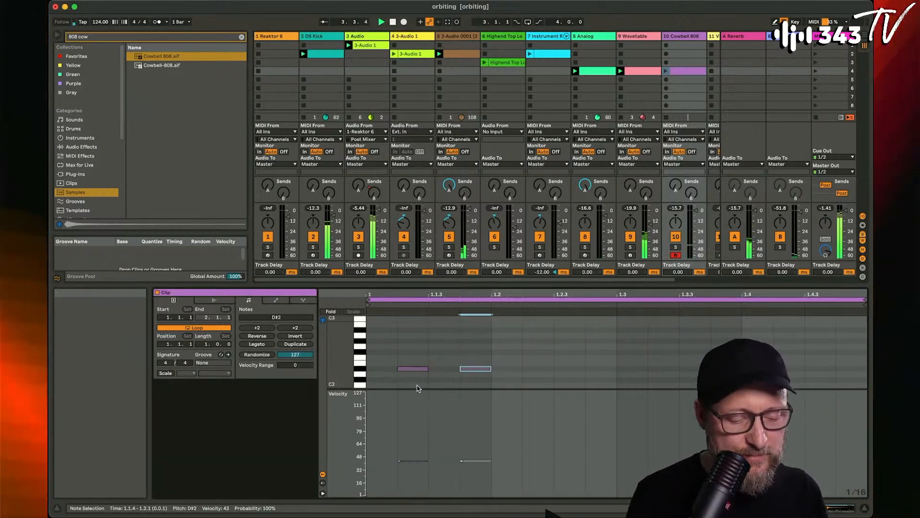
- Lower the first cowbell note's velocity and duplicate the bar's first half into its second half
left_click_drag(413, 369, 412, 378)
left_click_drag(374, 348, 617, 388)
key("super+d")
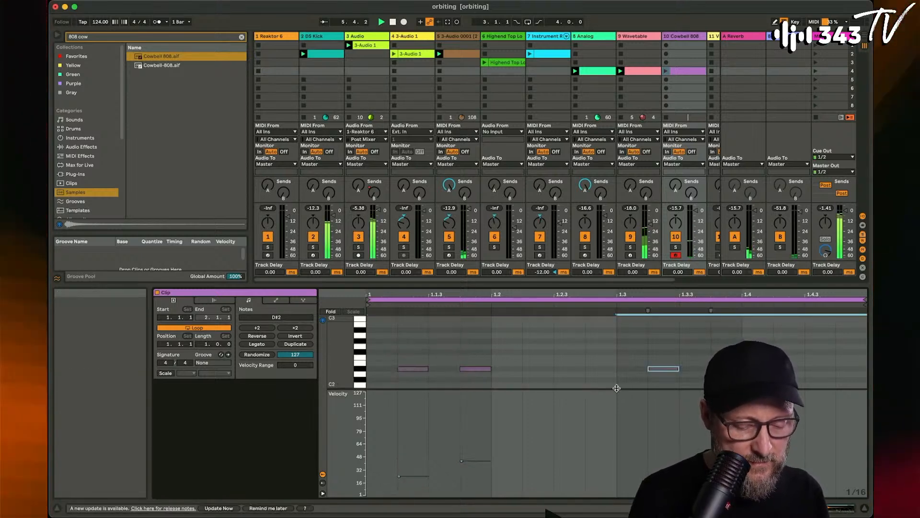
- Solo the cowbell and Wavetable tracks, launch the cowbell clip and show the cowbell's Simpler device
left_click(676, 247)
left_click(631, 247, "super")
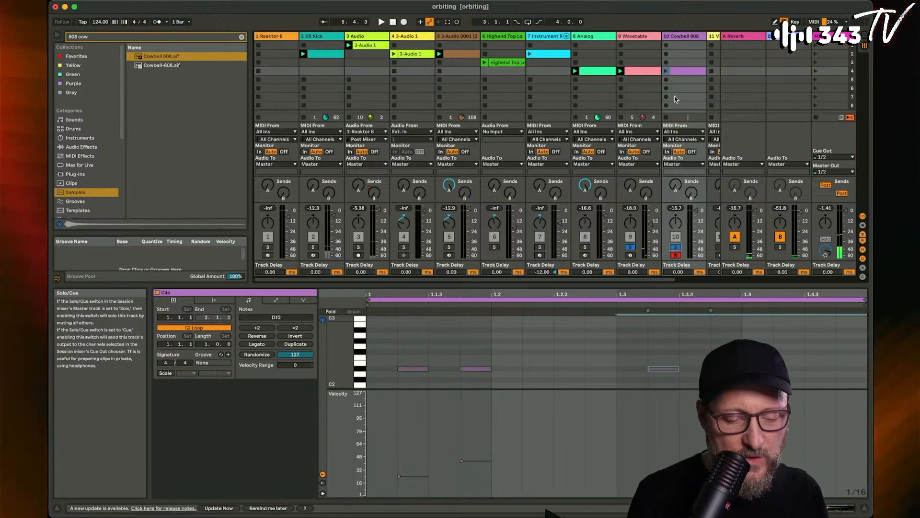
left_click(667, 72)
left_click(681, 36)
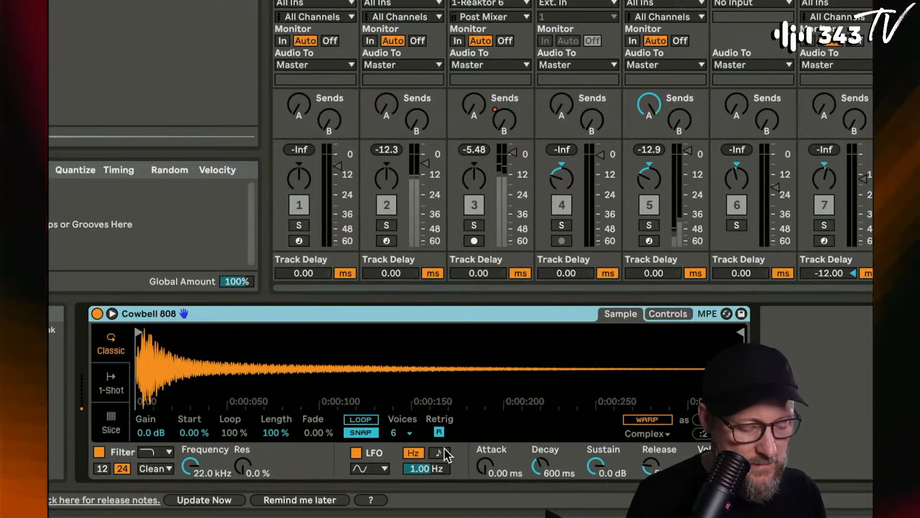
- Set the cowbell Simpler's detune to -16 ct, its release to 347 ms and its sustain to -6.6 dB
left_click(673, 314)
left_click(657, 422)
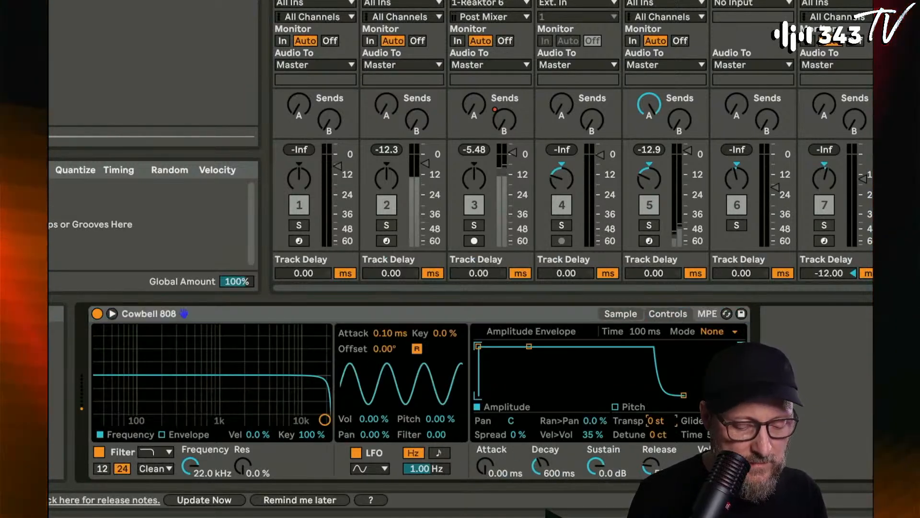
left_click_drag(656, 422, 658, 445)
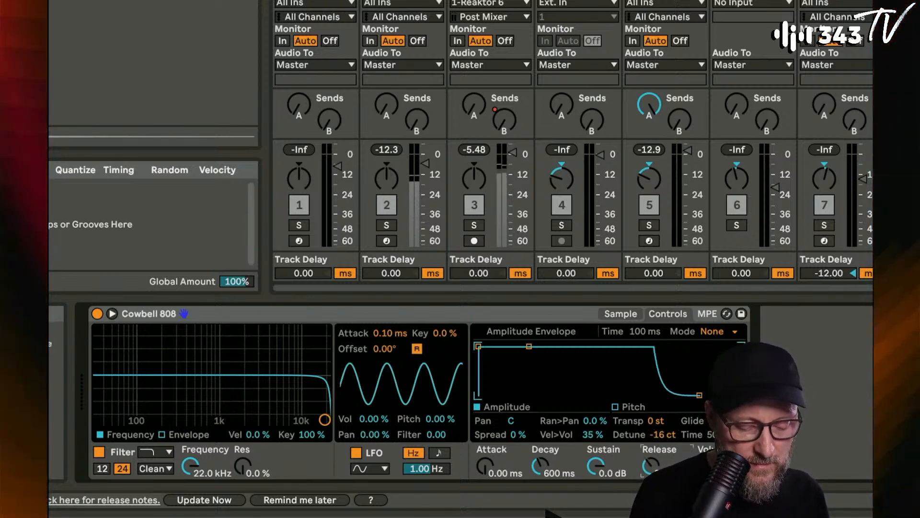
left_click_drag(596, 464, 596, 472)
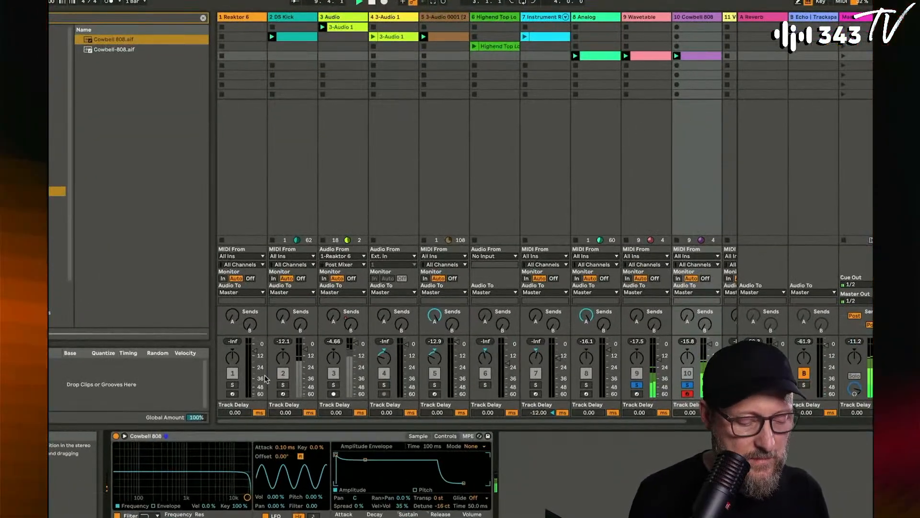
- Solo the DS Kick track as well and add a D#2 note at 1.3.3 to the cowbell clip, raising its velocity slightly
left_click(283, 385)
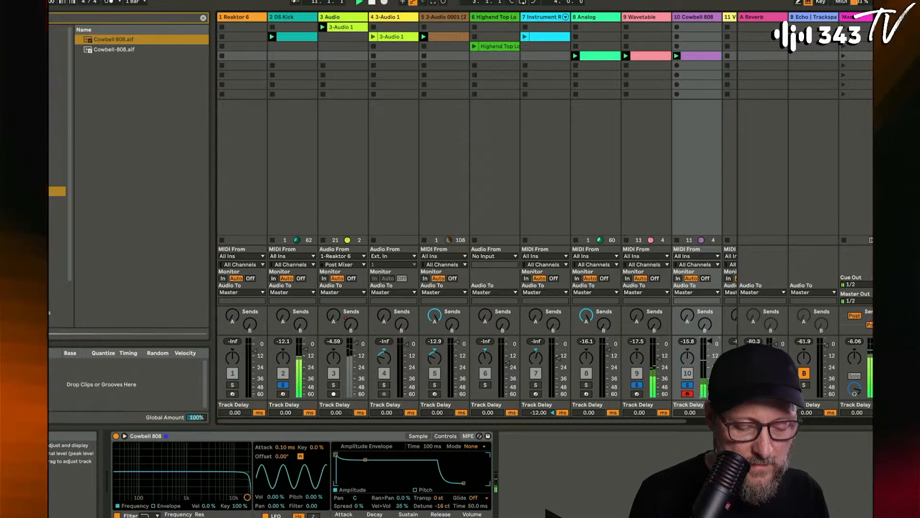
double_click(699, 57)
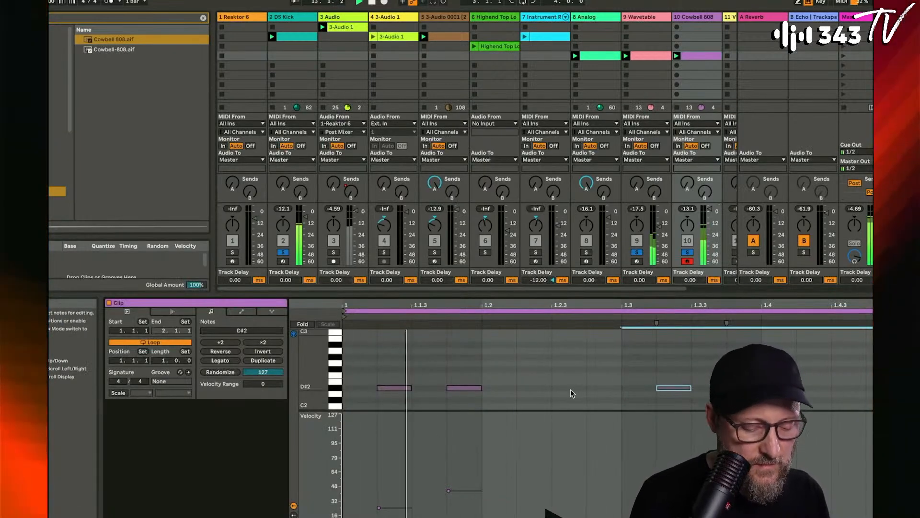
left_click(711, 387)
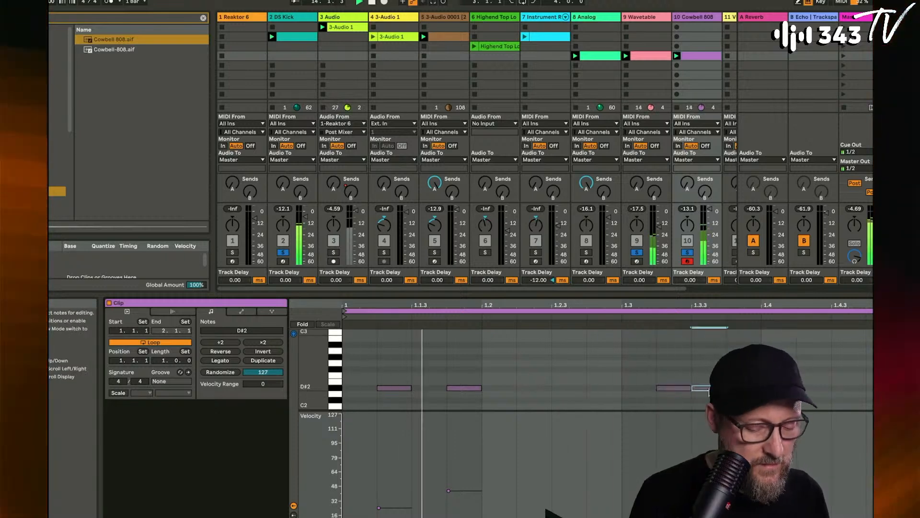
left_click_drag(711, 388, 712, 383)
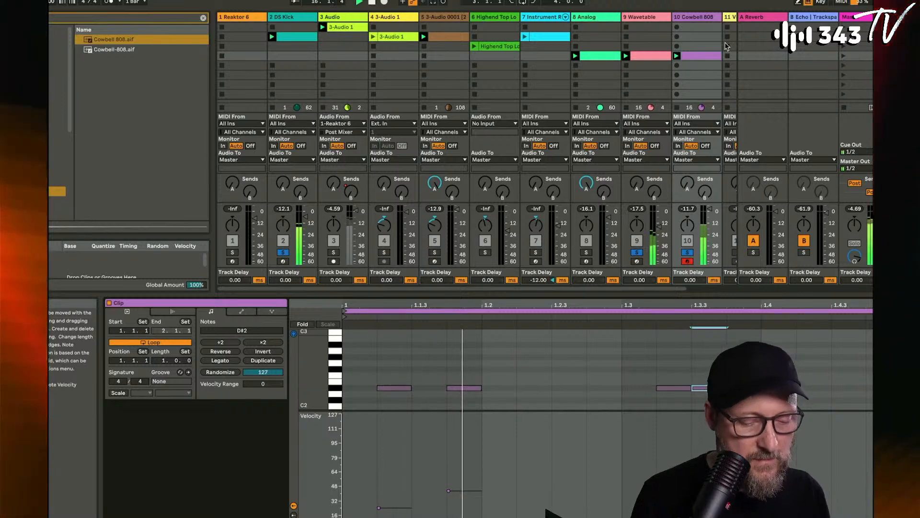
- Switch the cowbell's filter to high-pass with a cutoff of about 1.11 kHz and 36% resonance
key("shift+Tab")
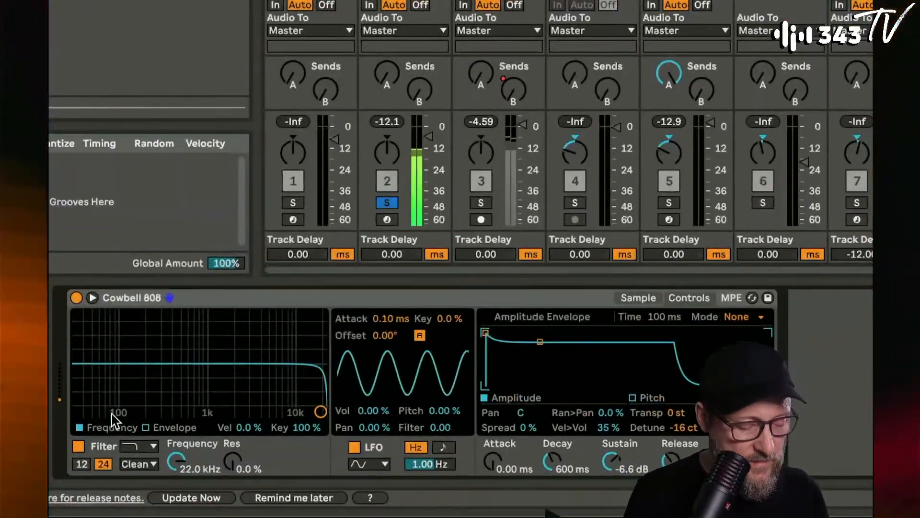
left_click(138, 443)
left_click(139, 392)
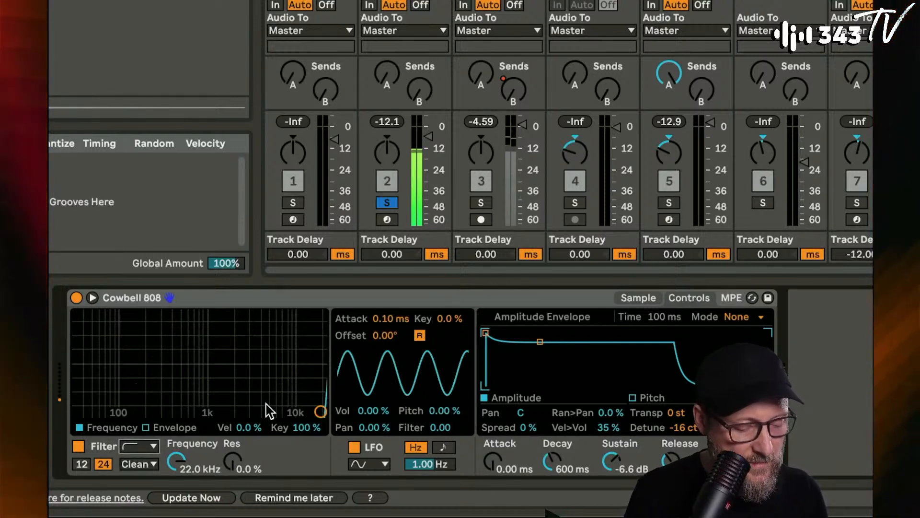
left_click_drag(270, 409, 211, 386)
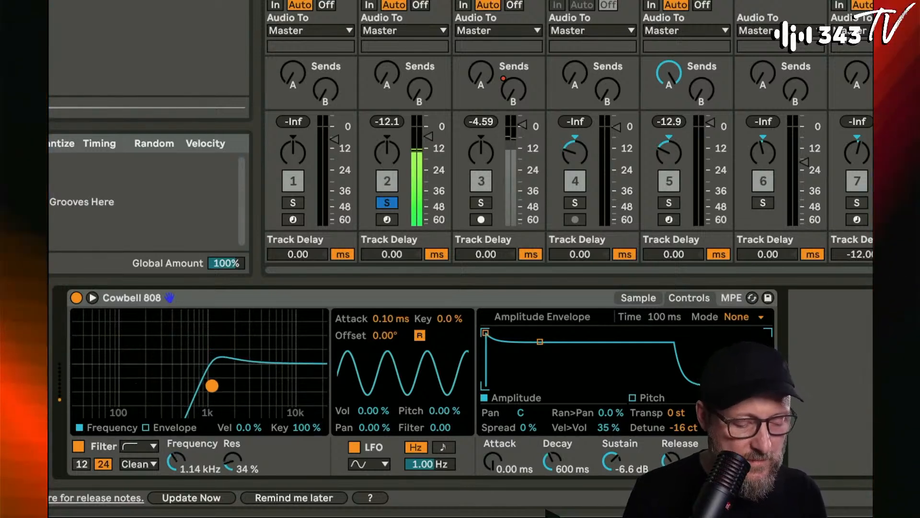
- Enable looping of the cowbell sample with a length of 26.6% and a fade of 32.8%, and reduce the loop amount
left_click(619, 299)
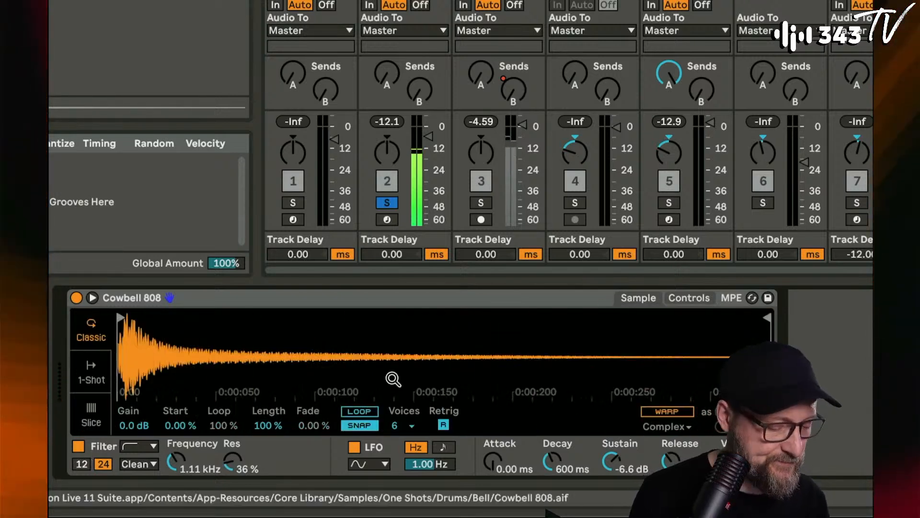
left_click(373, 412)
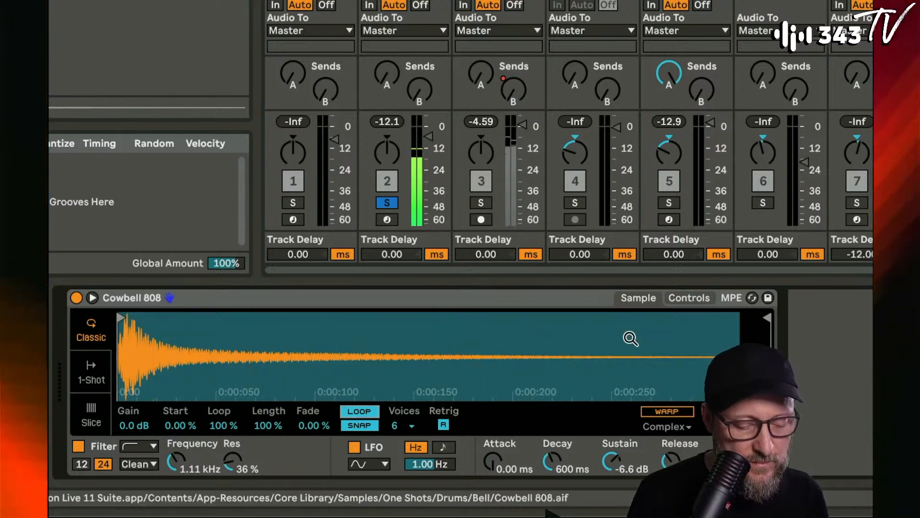
left_click_drag(268, 426, 268, 483)
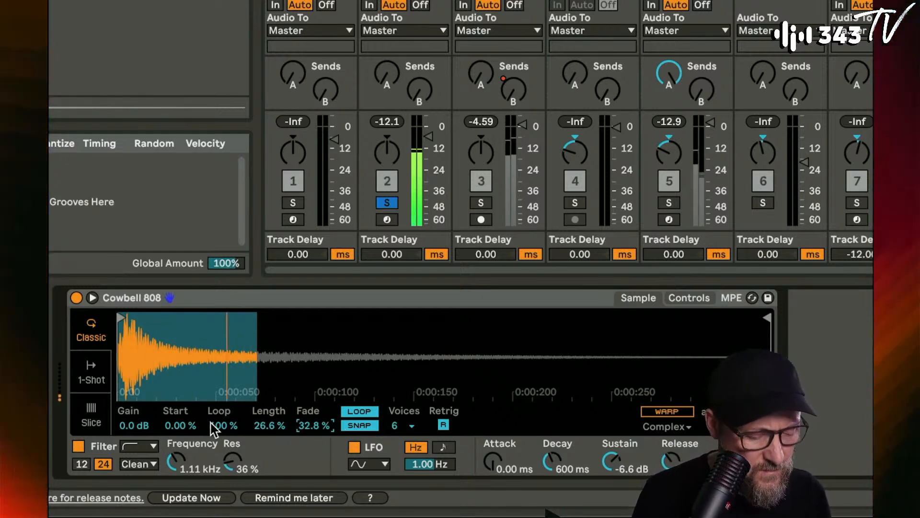
left_click_drag(212, 427, 212, 438)
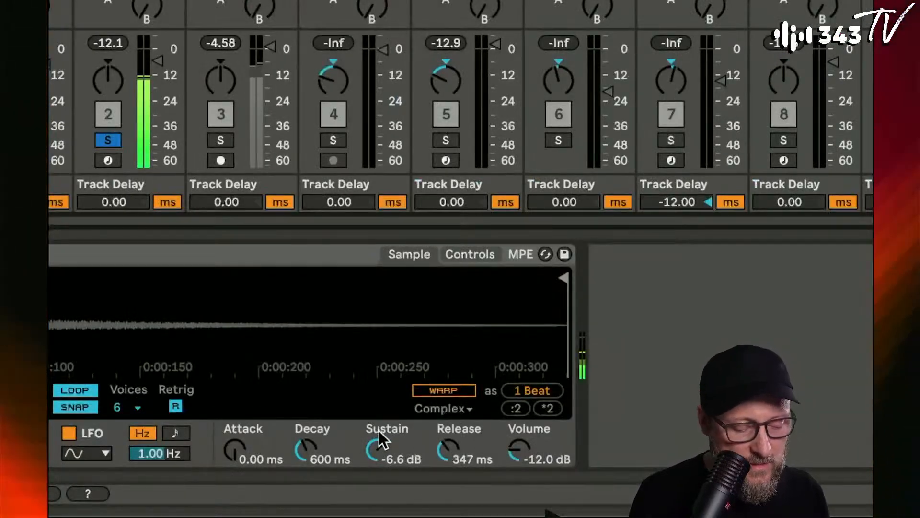
- Set the cowbell's sustain to -12 dB, its decay to 245 ms and its volume to -6.86 dB
left_click_drag(379, 434, 379, 451)
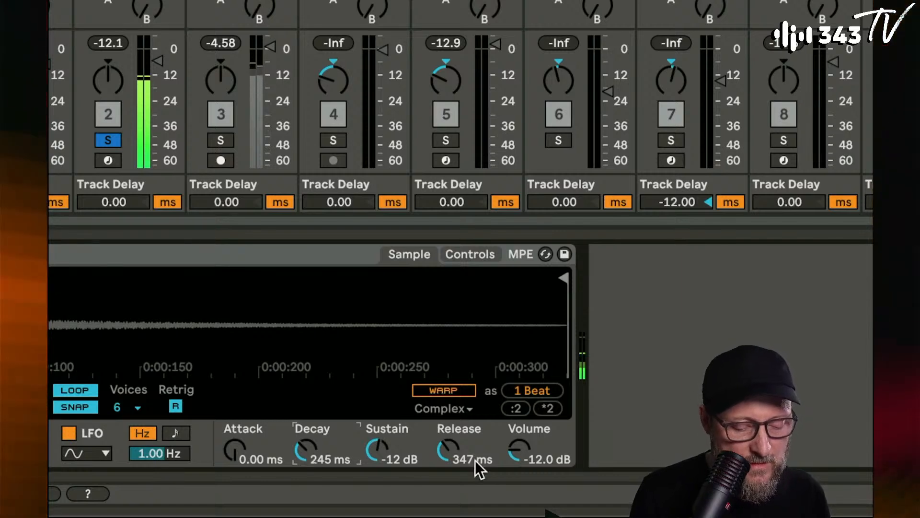
left_click_drag(519, 450, 519, 442)
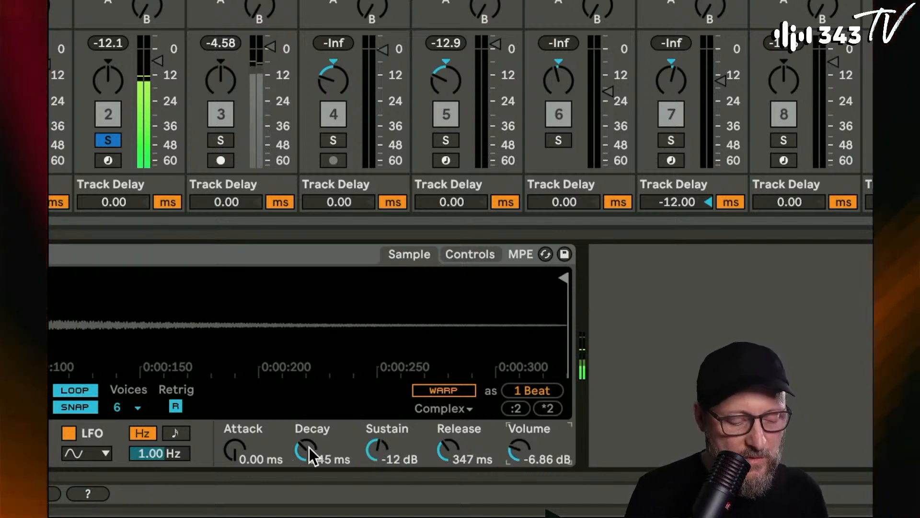
- Lower the cowbell's sustain to -20 dB and shorten its decay to 173 ms
left_click_drag(385, 450, 385, 467)
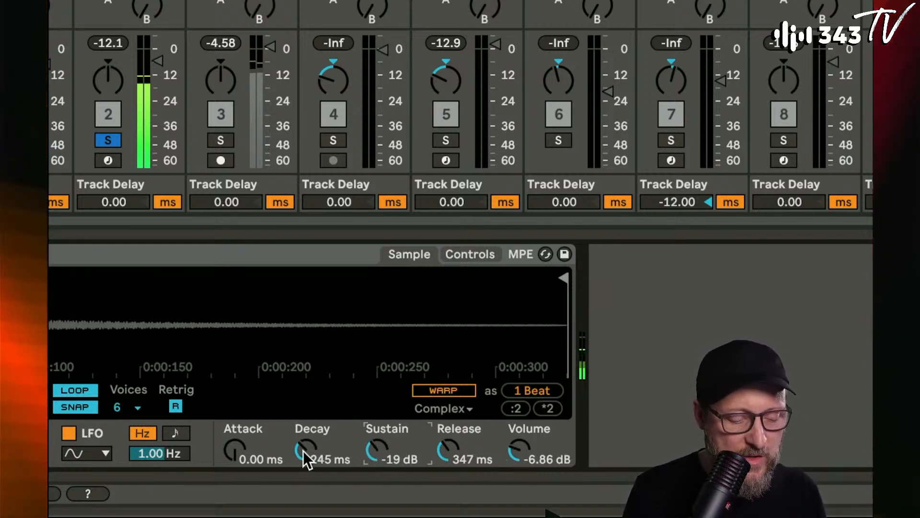
left_click_drag(311, 446, 311, 458)
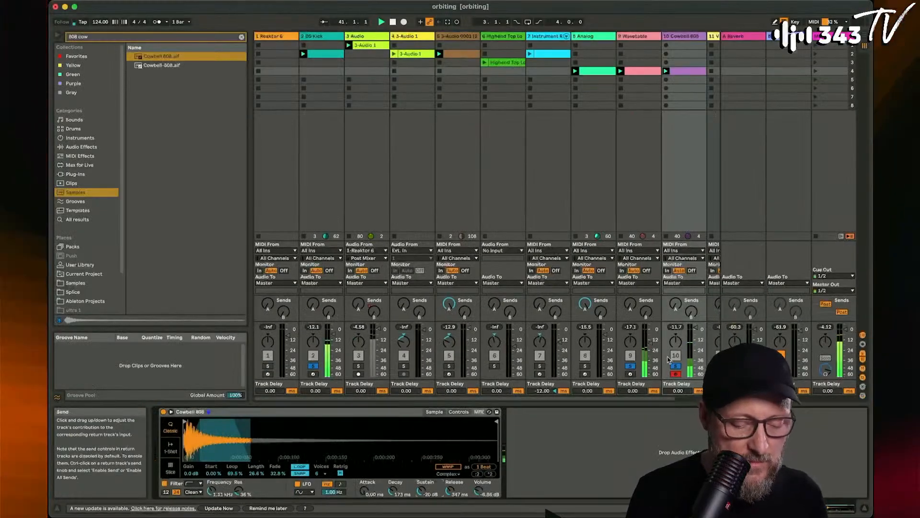
- Launch the high-end top loop clip on track 6 and restart playback to hear it with the soloed tracks
left_click(485, 63)
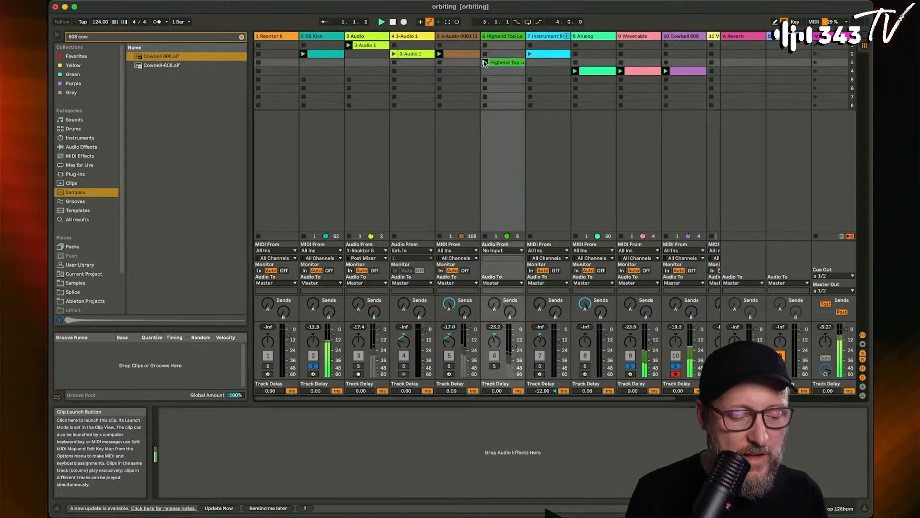
key("space")
key("space")
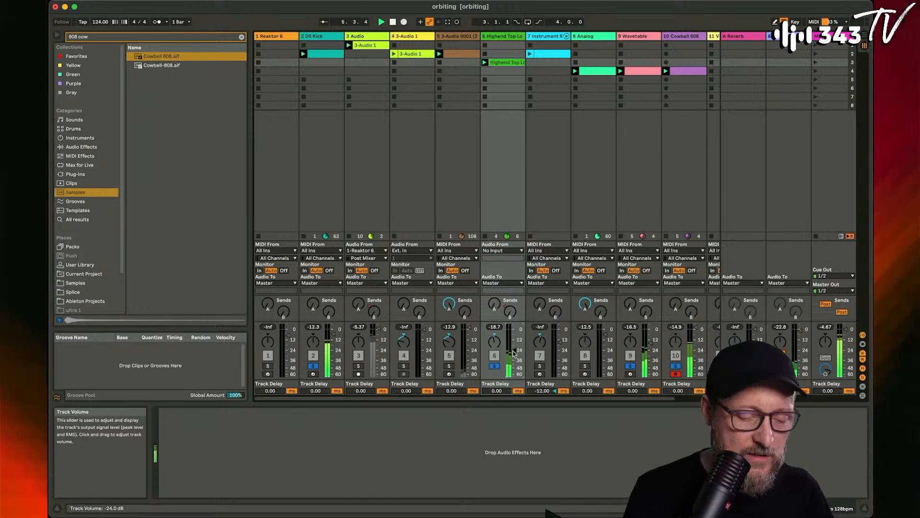
- Launch the Instrument Rack's shaker clip with its track soloed and its notes open, and return all tracks to unsoloed playback
left_click(531, 54)
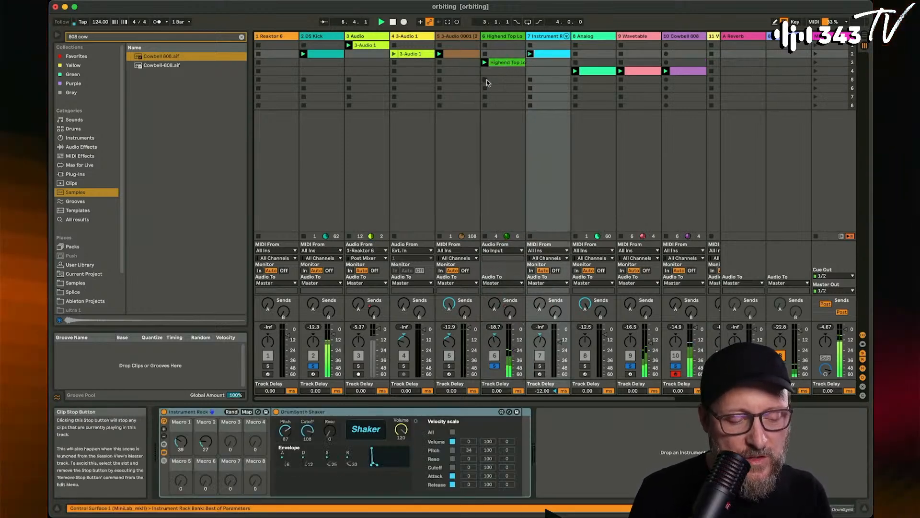
left_click(540, 365)
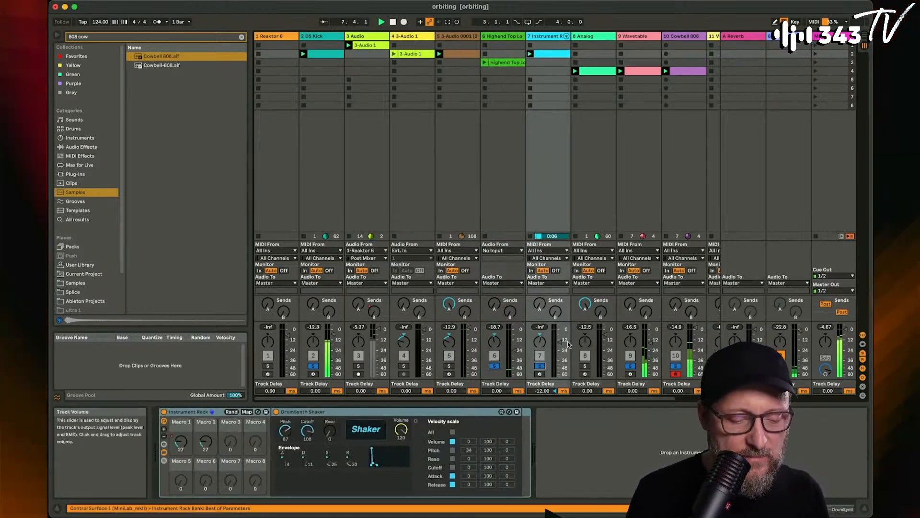
left_click(550, 54)
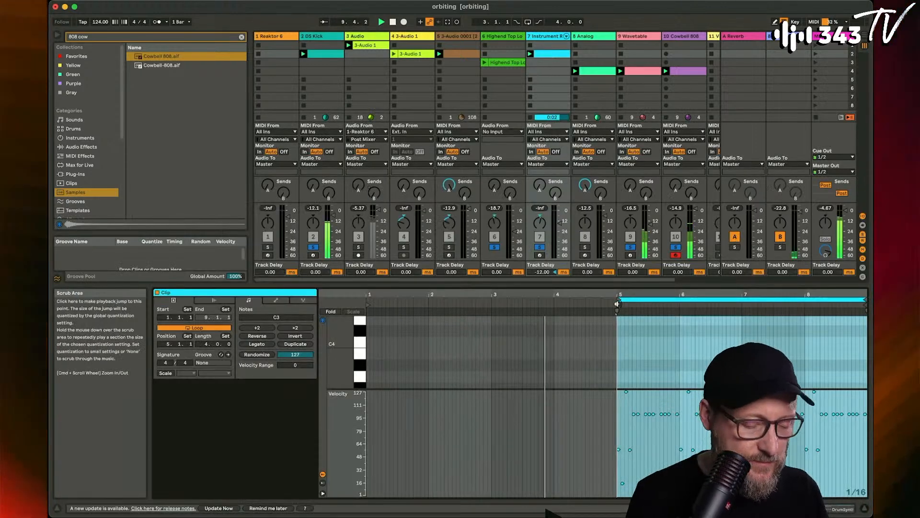
left_click(540, 247)
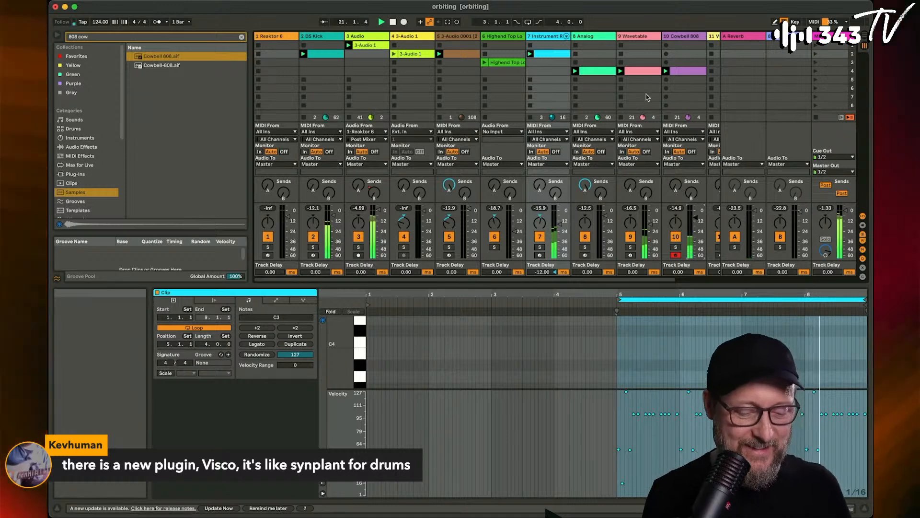
- Reset the Cowbell 808 track's send B to its default level
scroll(647, 97, "right", 3)
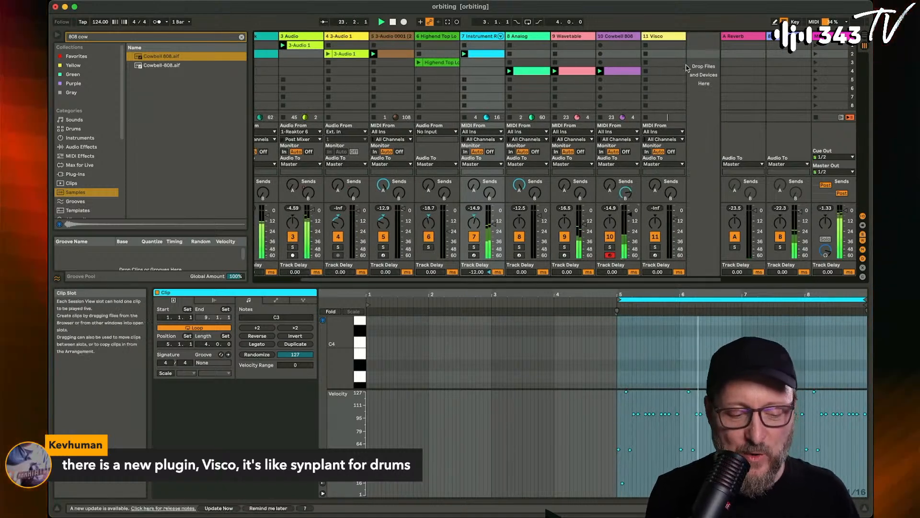
left_click(658, 182)
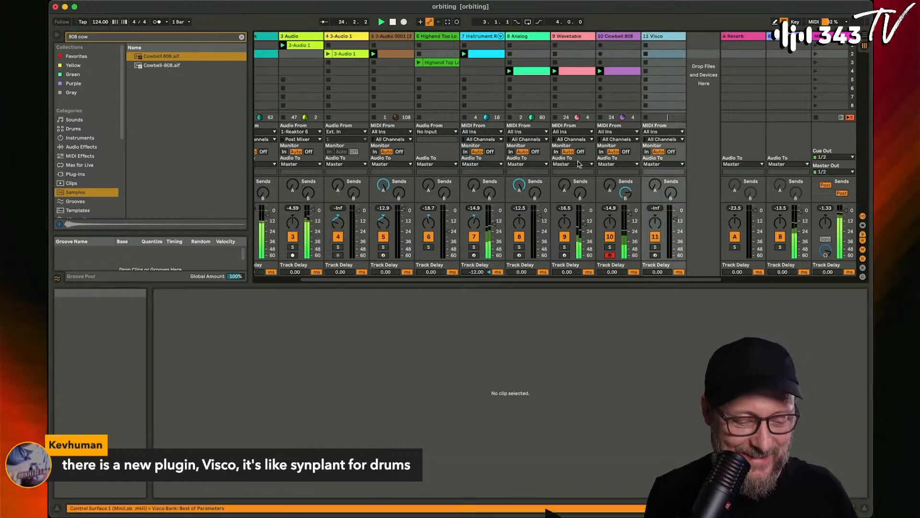
double_click(626, 192)
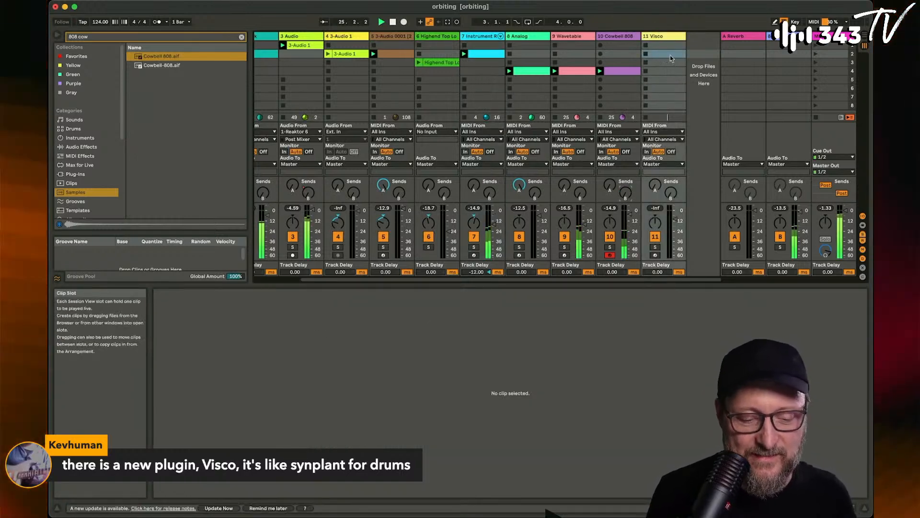
- Open the Visco plug-in on track 11 and audition its drum sequence, stopping its playback again
double_click(667, 37)
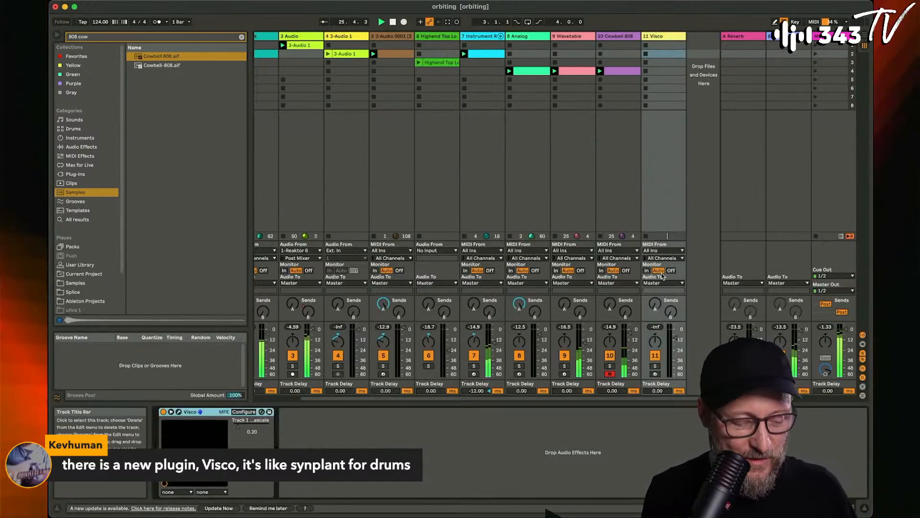
left_click(178, 412)
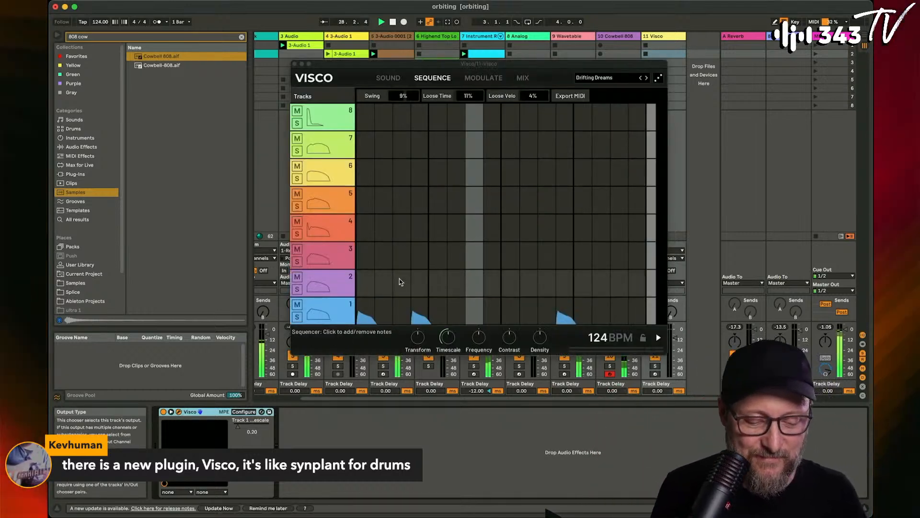
left_click(658, 339)
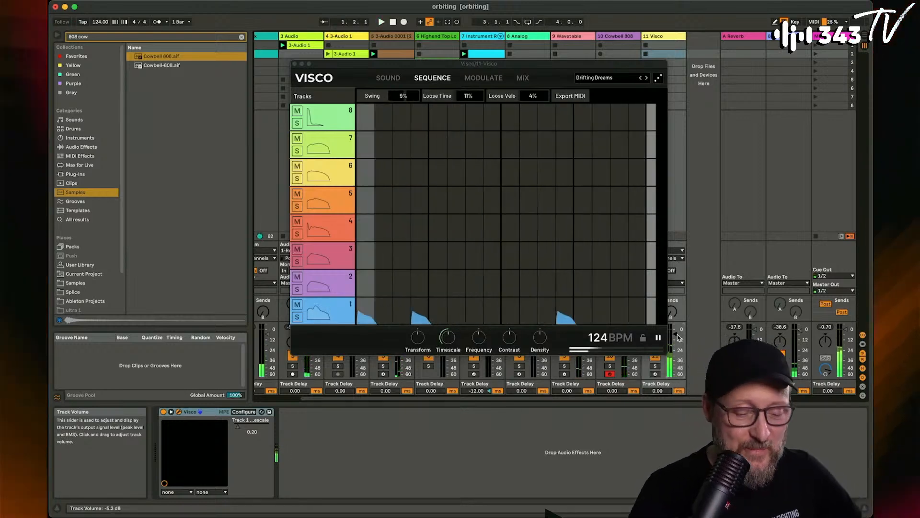
left_click(659, 338)
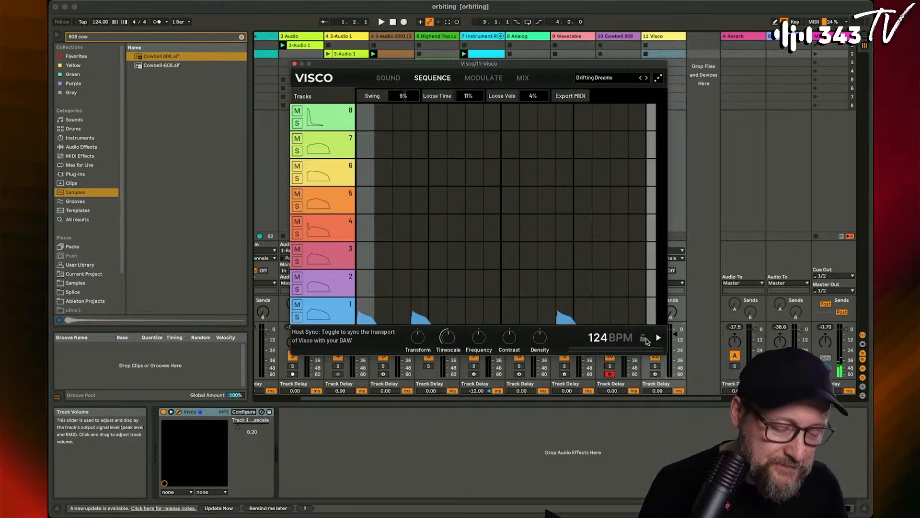
- Show the sound design view for Visco's track 1 and record-arm the Visco track to play the sound
left_click(389, 78)
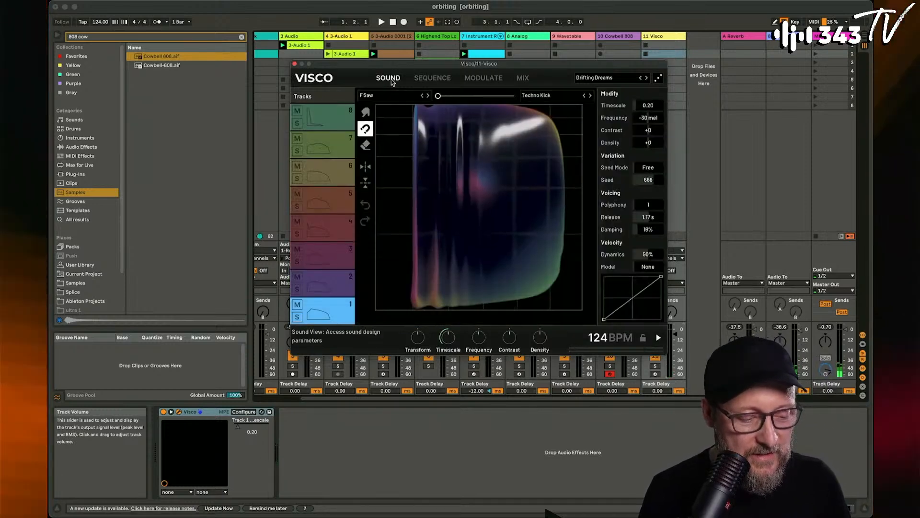
left_click_drag(411, 66, 405, 63)
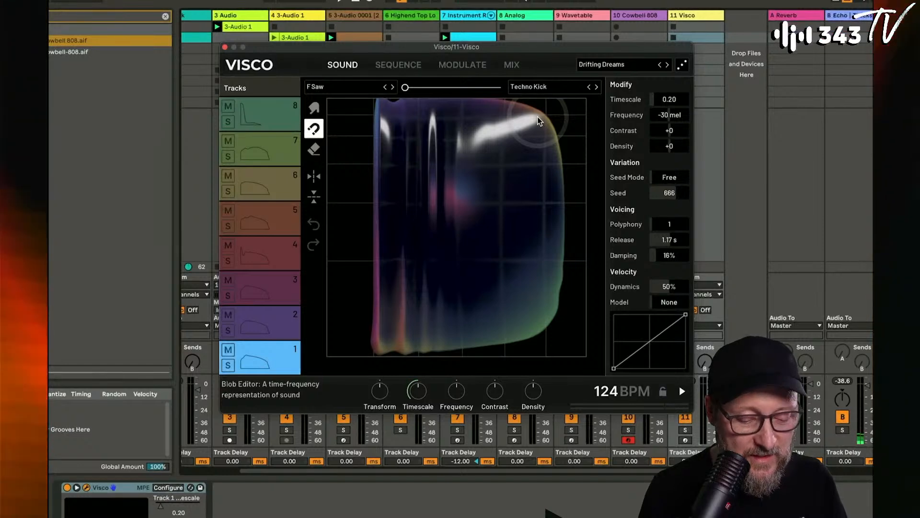
left_click(685, 440)
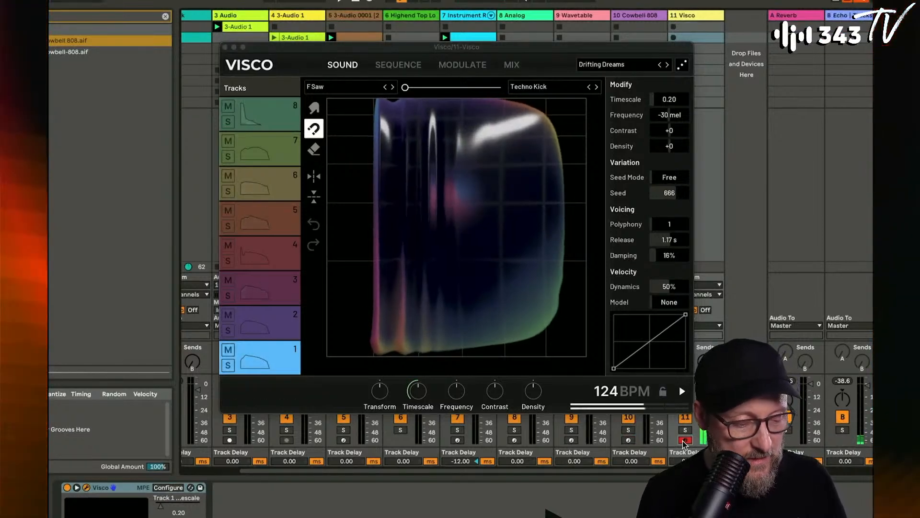
left_click(437, 246)
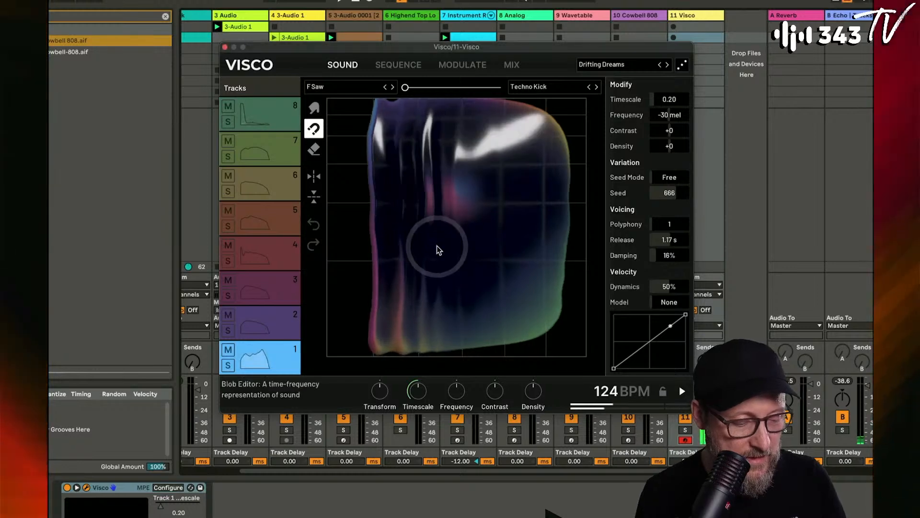
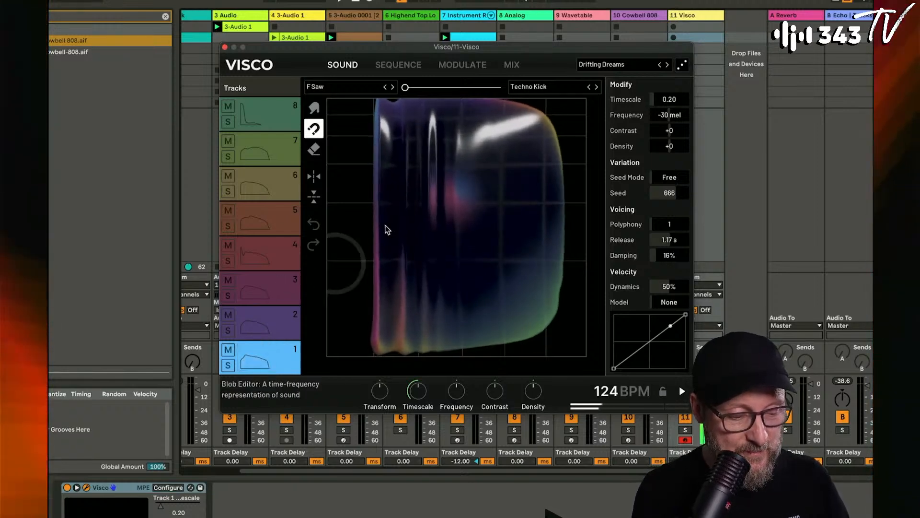
- Audition the morph between the two source sounds on Visco's track 1 and on track 8
mouse_move(407, 89)
left_mouse_down()
mouse_move(485, 92)
mouse_move(405, 89)
left_mouse_up()
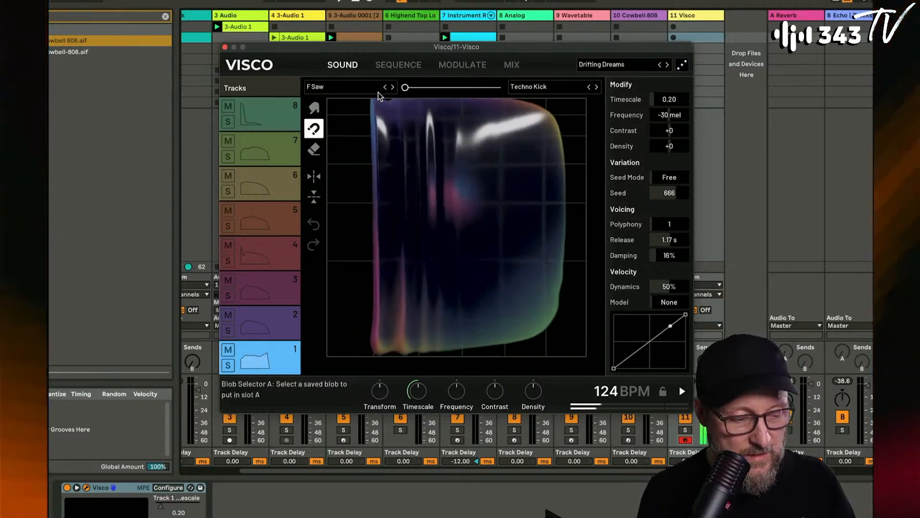
left_click(255, 112)
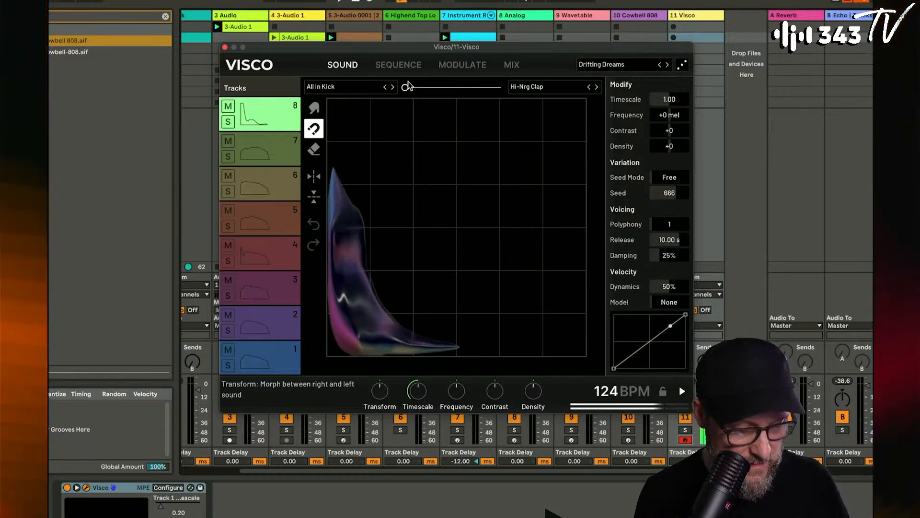
mouse_move(406, 89)
left_mouse_down()
mouse_move(508, 96)
mouse_move(401, 99)
mouse_move(509, 99)
mouse_move(399, 94)
left_mouse_up()
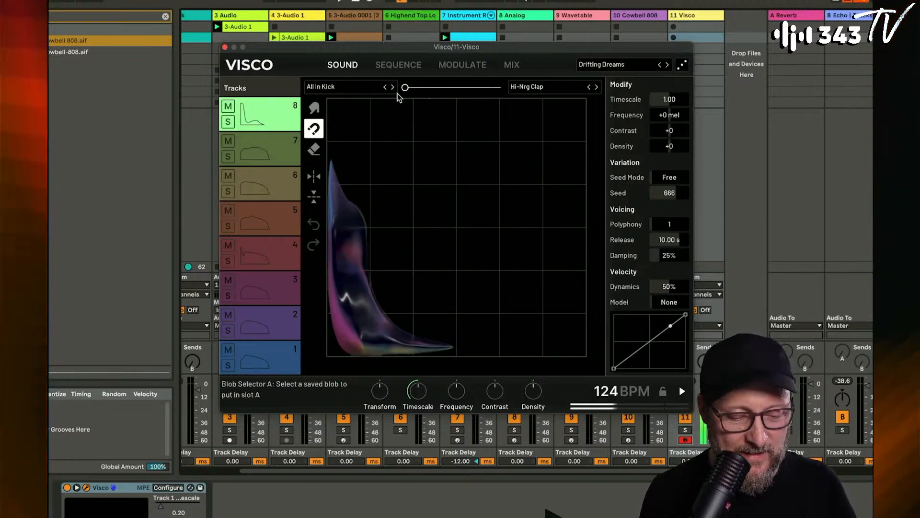
- Try a 2.92 timescale and +415 mel frequency on track 8's sound, and reset both to their defaults
left_click_drag(669, 100, 675, 119)
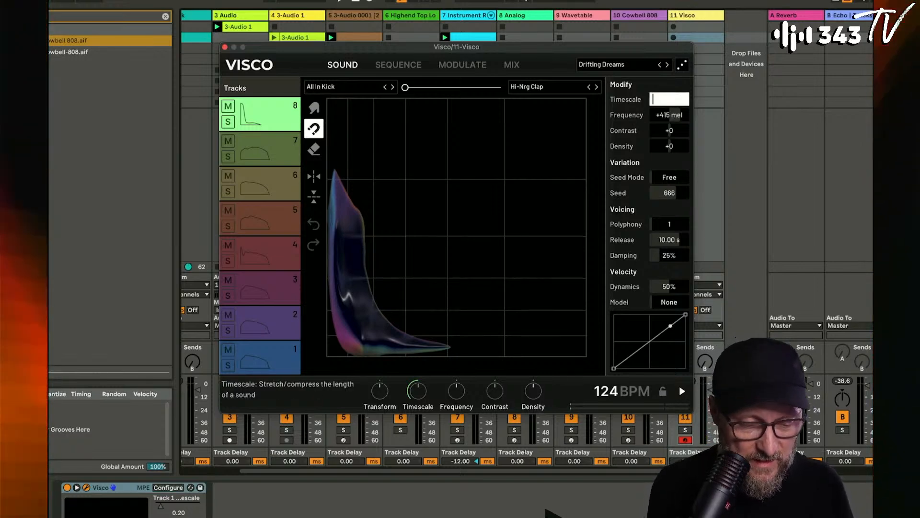
key("Escape")
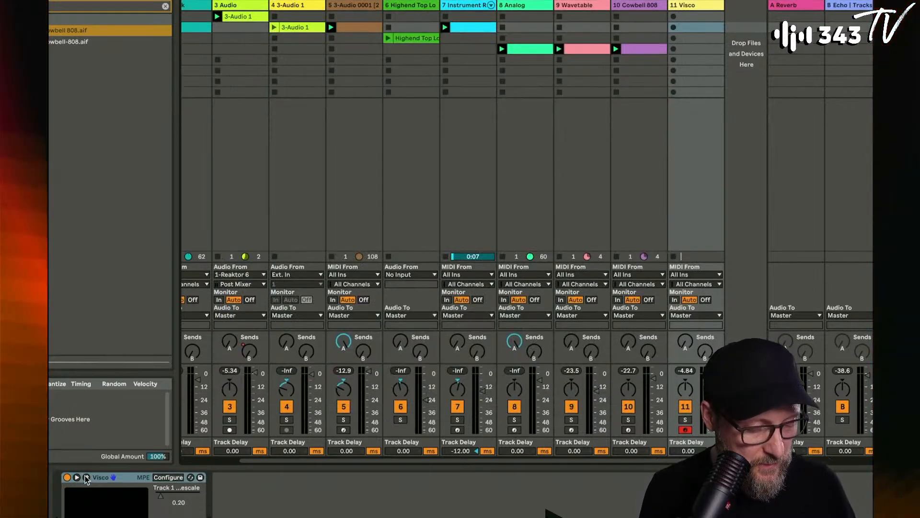
left_click(86, 477)
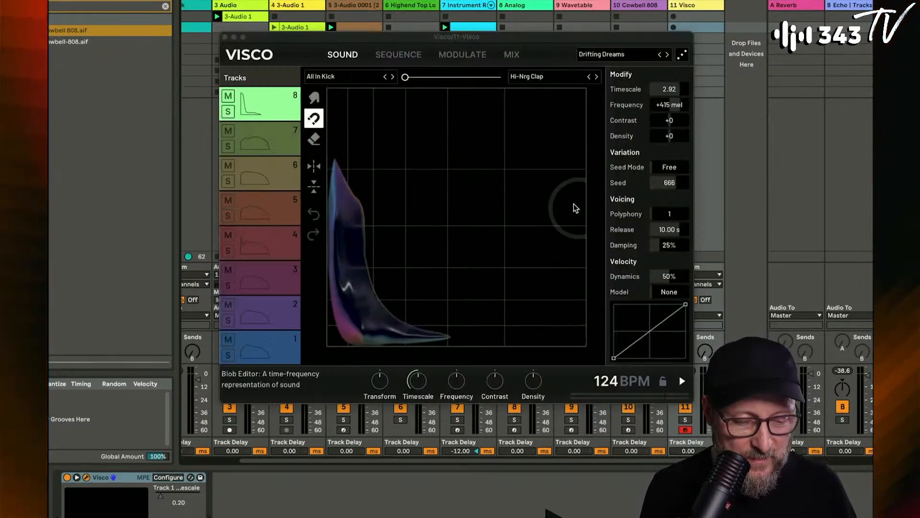
double_click(675, 93)
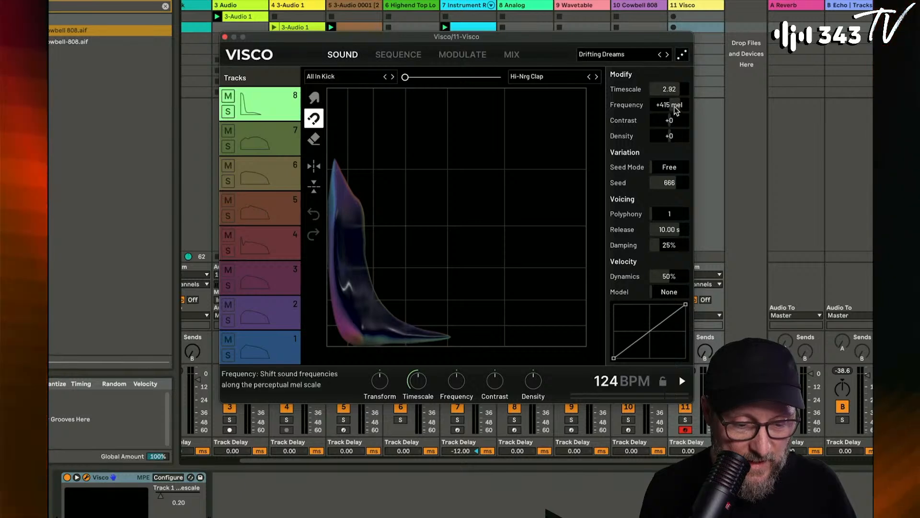
double_click(676, 109)
double_click(672, 90)
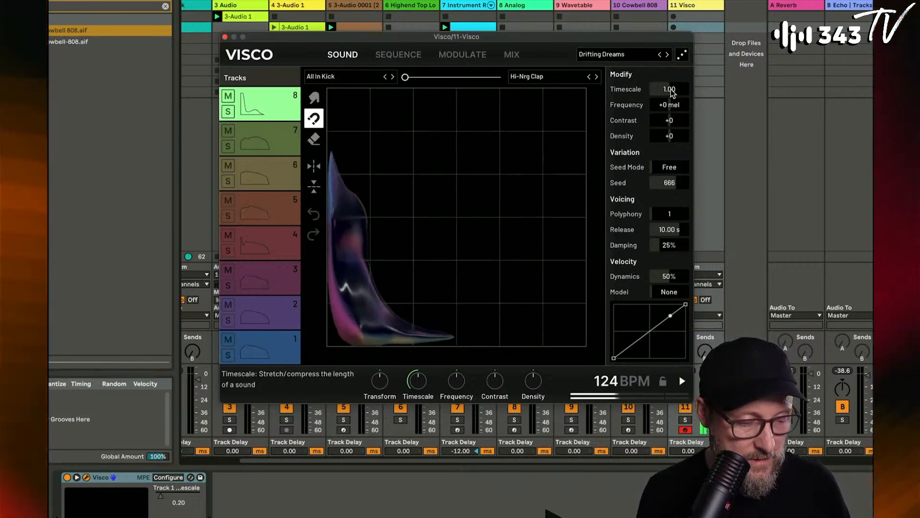
- Shape track 1's F Saw sound with timescale 0.23, frequency -33 mel and contrast +39
left_click(278, 346)
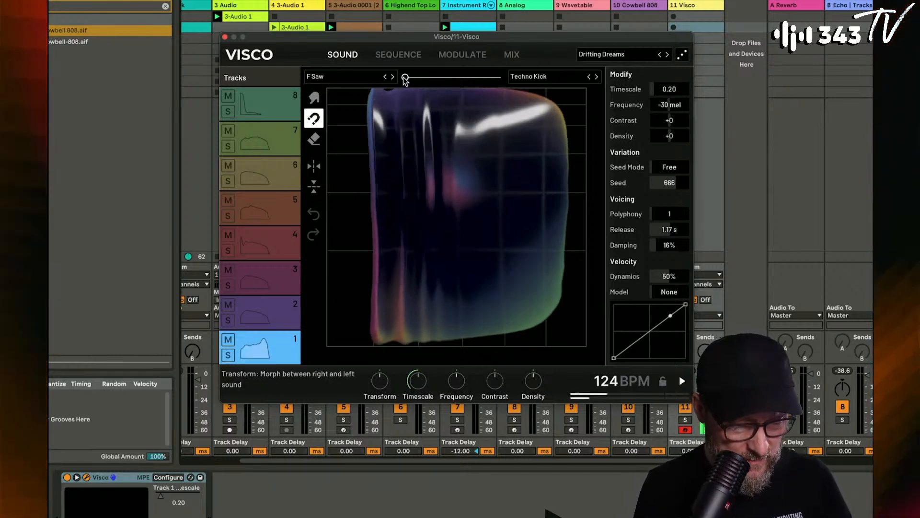
mouse_move(405, 78)
left_mouse_down()
mouse_move(497, 78)
mouse_move(405, 78)
left_mouse_up()
left_click_drag(670, 89, 671, 146)
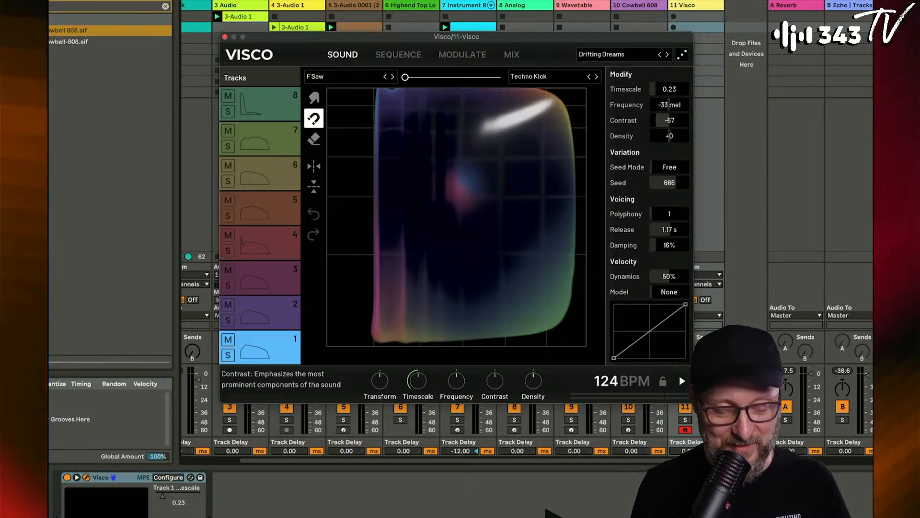
mouse_move(670, 120)
left_mouse_down()
mouse_move(670, 84)
mouse_move(670, 129)
mouse_move(670, 88)
left_mouse_up()
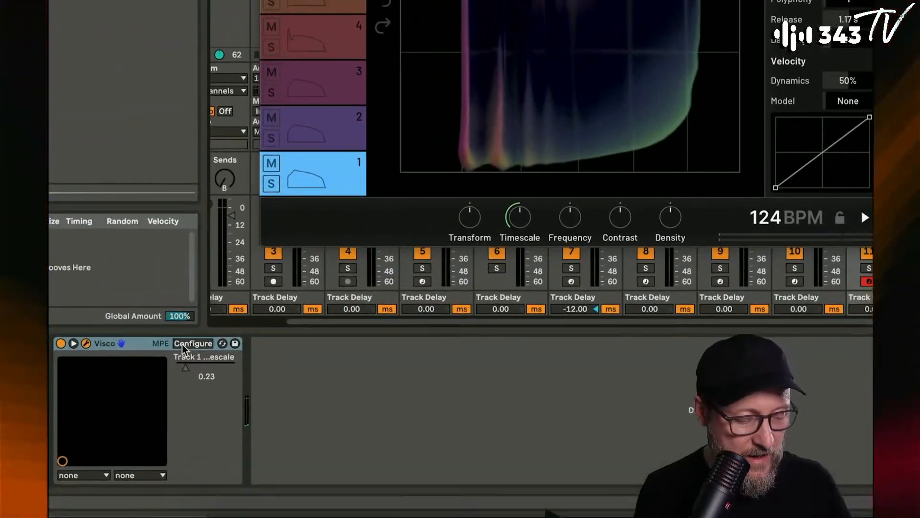
- Turn on parameter configuration for the Visco device and expose track 1's contrast at +32 and density at +0, with timescale at 0.24
left_click(192, 343)
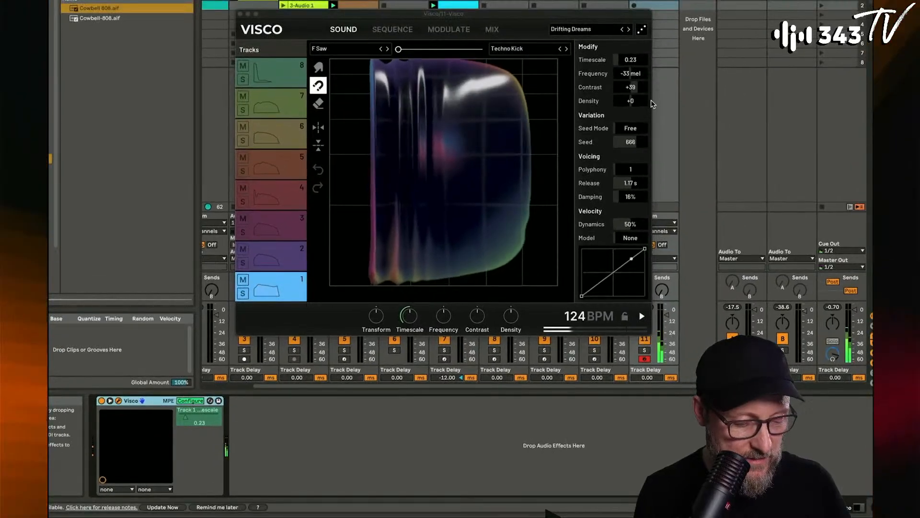
left_click_drag(632, 90, 631, 95)
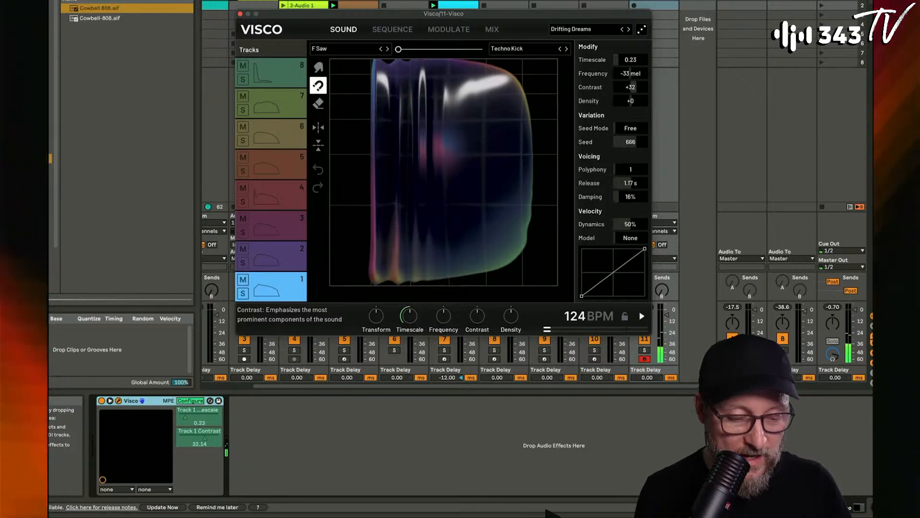
mouse_move(630, 60)
left_mouse_down()
mouse_move(629, 37)
mouse_move(629, 59)
left_mouse_up()
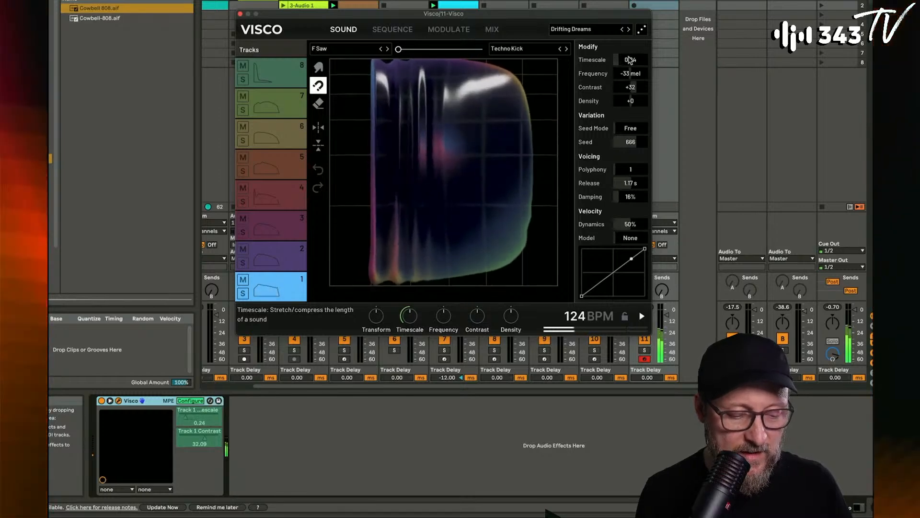
left_click_drag(630, 105, 630, 56)
double_click(631, 100)
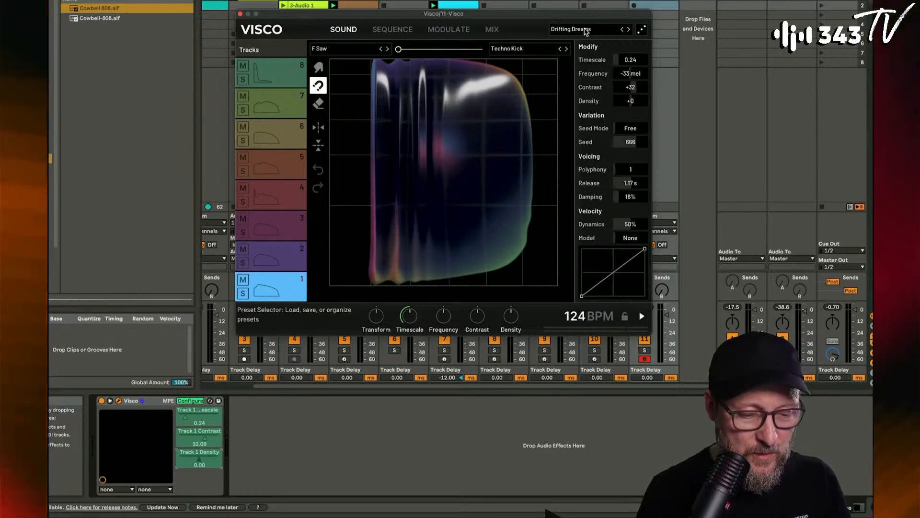
- Load the A Clean Start preset and shape track 1 with a 4.09 timescale and a morph about 75% toward Huge Kick
left_click(586, 32)
left_click(640, 83)
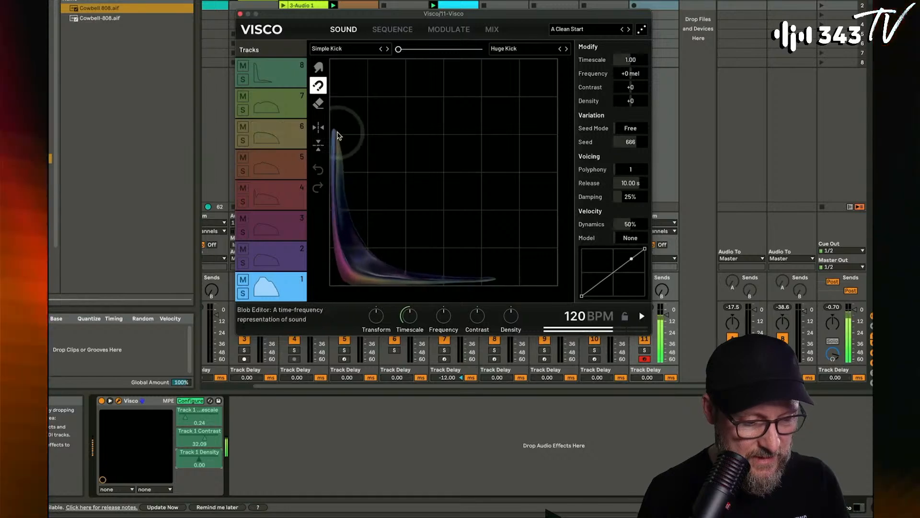
left_click_drag(399, 50, 489, 57)
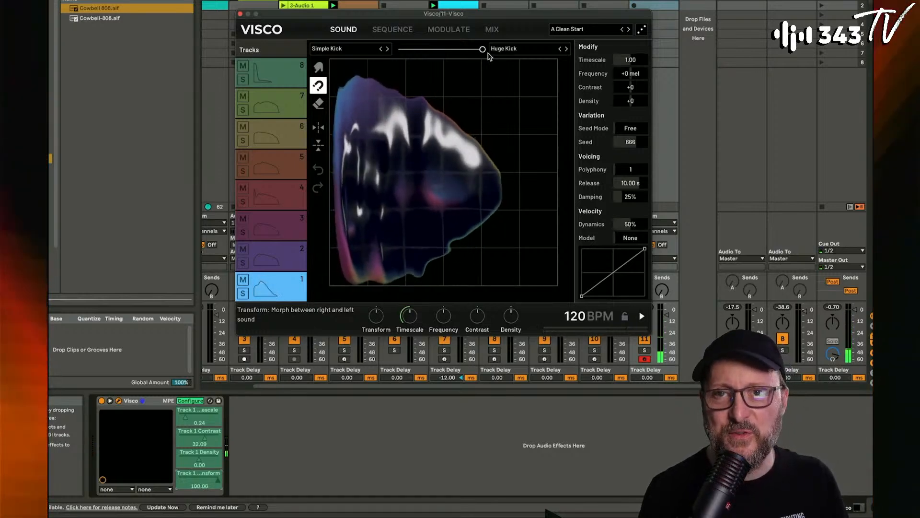
left_click_drag(488, 54, 402, 67)
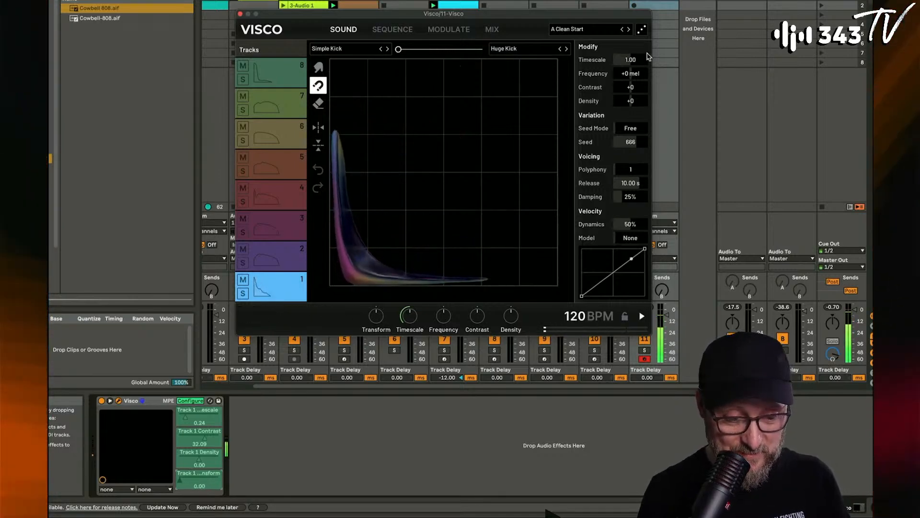
left_click_drag(637, 60, 636, 30)
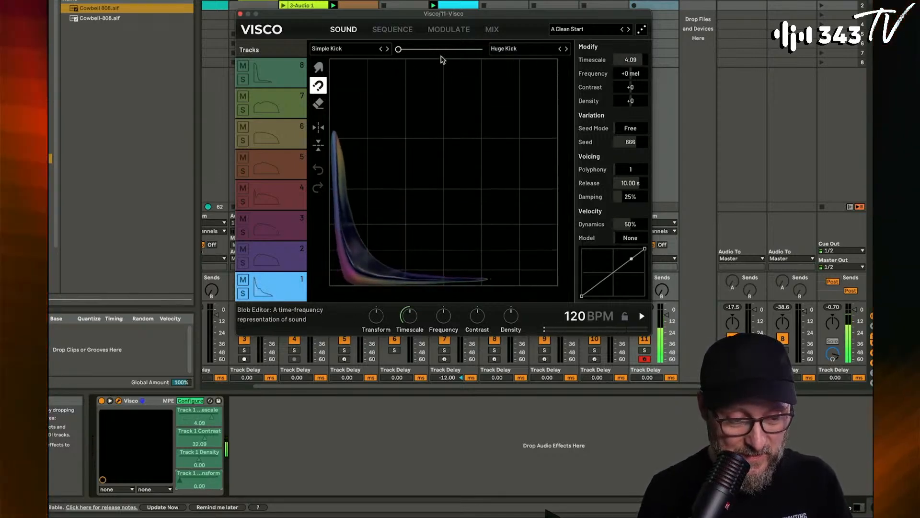
left_click_drag(402, 50, 465, 55)
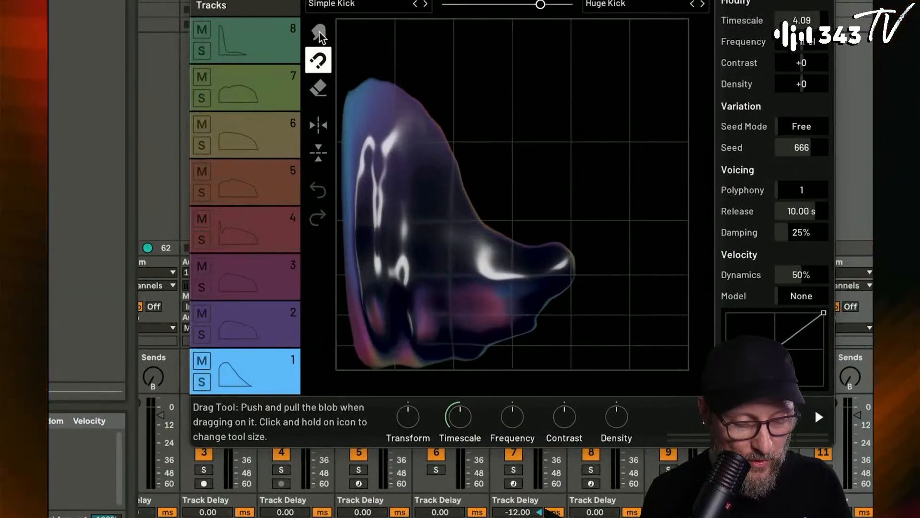
- Reshape track 1's kick blob with an enlarged Drag tool, pulling its body outward along the time axis
left_click(319, 32)
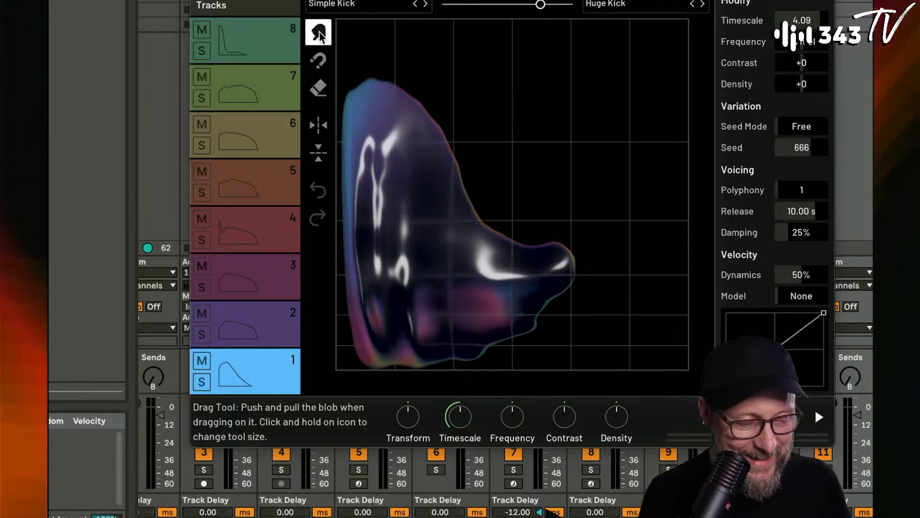
mouse_move(452, 222)
left_mouse_down()
mouse_move(569, 89)
mouse_move(624, 123)
mouse_move(584, 213)
mouse_move(454, 342)
mouse_move(390, 257)
mouse_move(375, 181)
mouse_move(524, 264)
left_mouse_up()
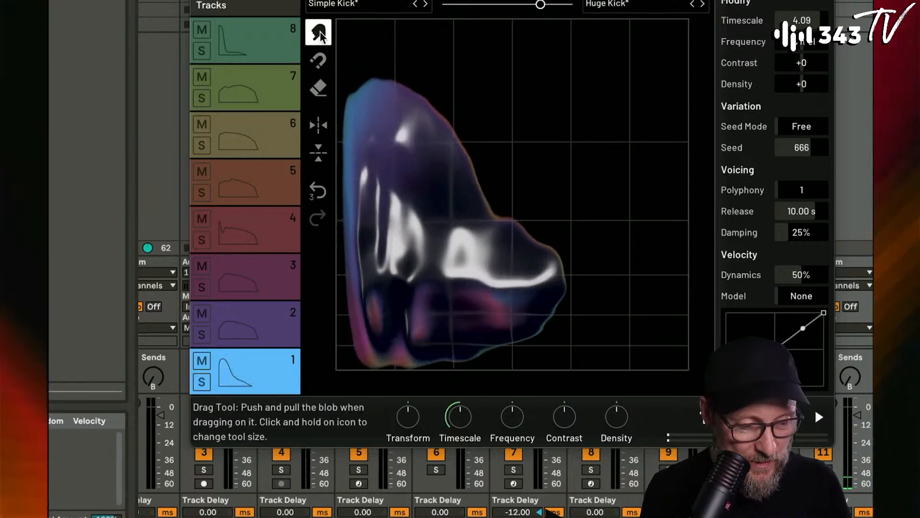
left_click_drag(318, 33, 311, 3)
mouse_move(432, 197)
left_mouse_down()
mouse_move(522, 117)
mouse_move(525, 144)
left_mouse_up()
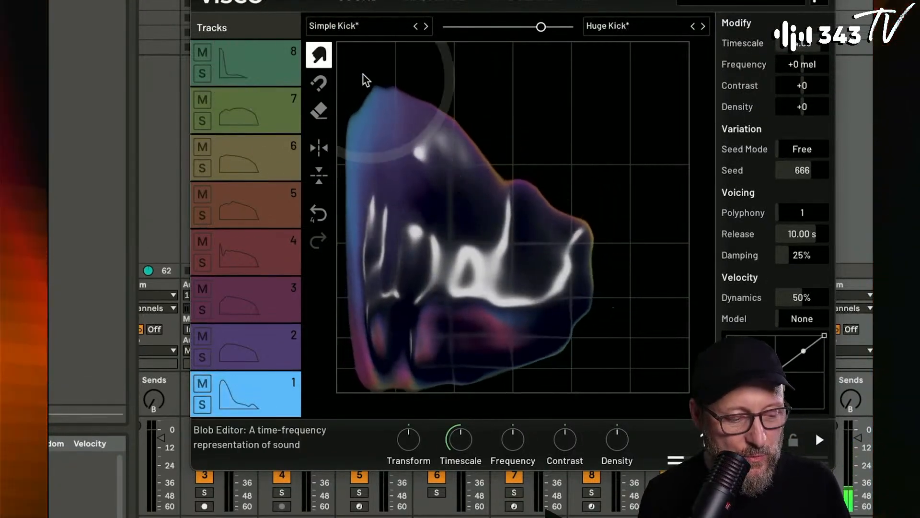
- Extend the kick blob's upper edge and its low-frequency tail with the Attract tool
left_click(323, 83)
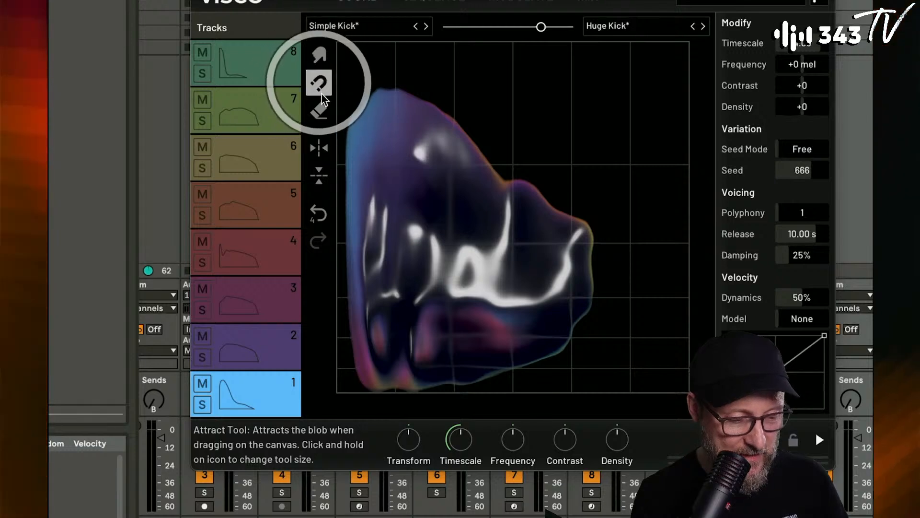
left_click_drag(495, 78, 502, 72)
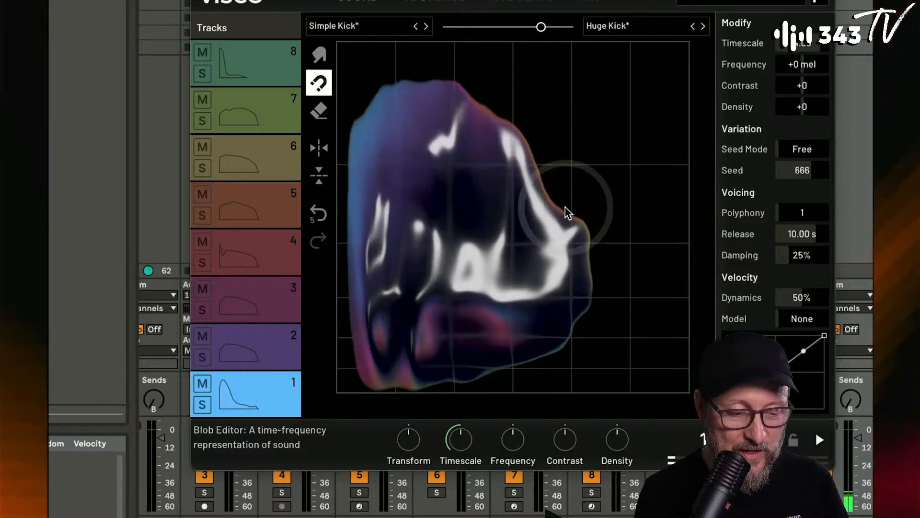
left_click_drag(644, 357, 647, 360)
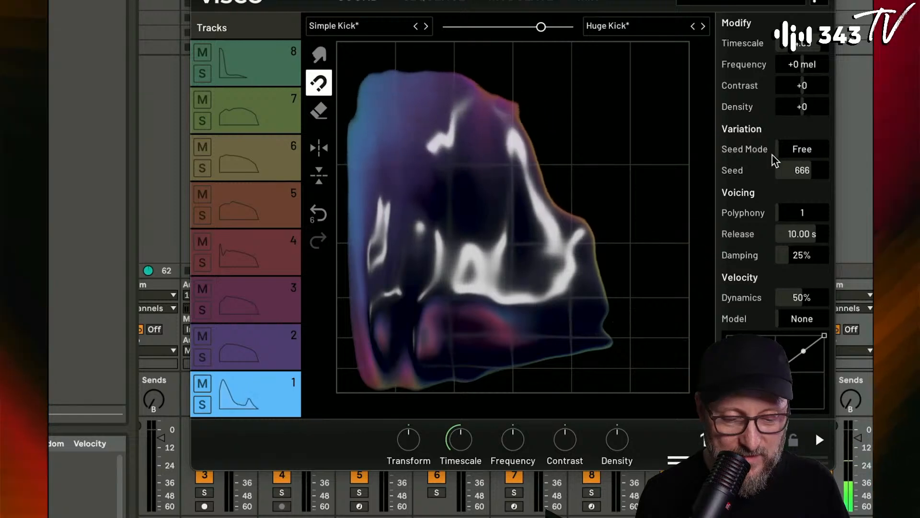
- Set track 1's density to -100, timescale to 0.43 and frequency to -42 mel
left_click_drag(805, 107, 805, 153)
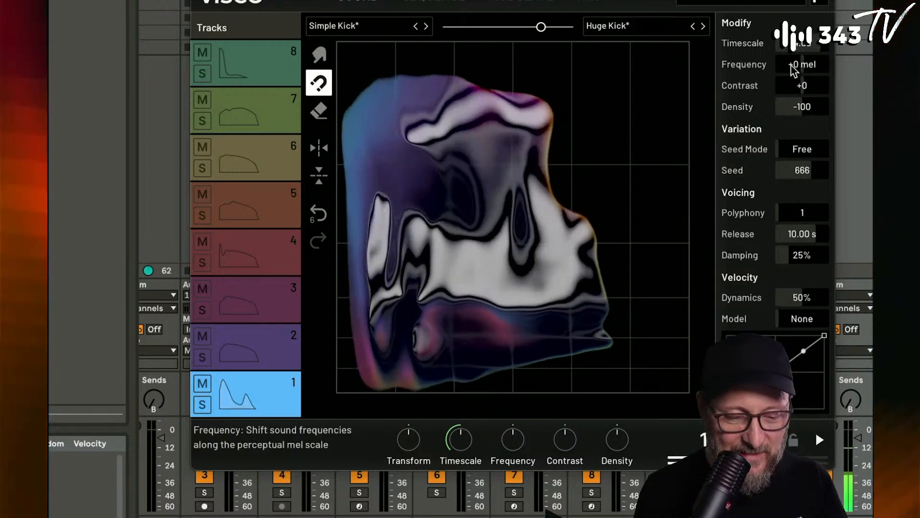
left_click_drag(798, 45, 805, 71)
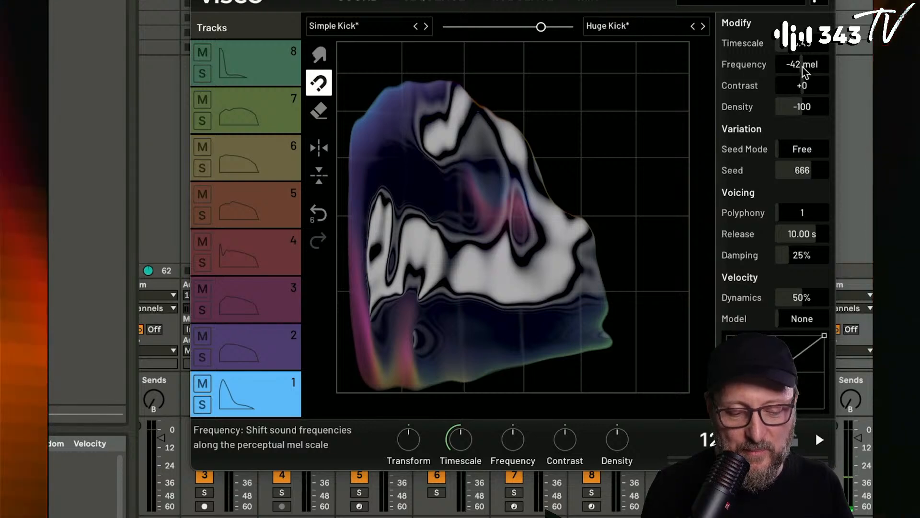
- Reset track 1's frequency to +0 mel, reopening the Visco window to do so
double_click(805, 66)
key("BackSpace")
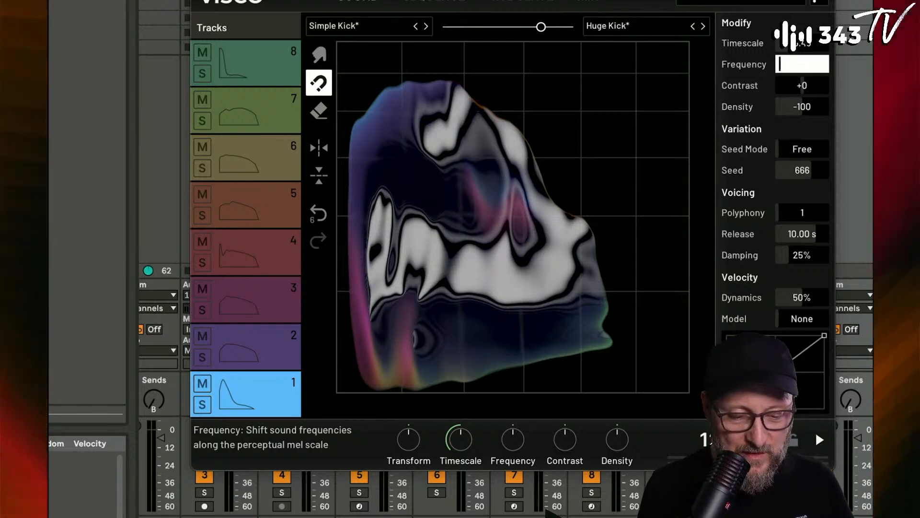
key("Escape")
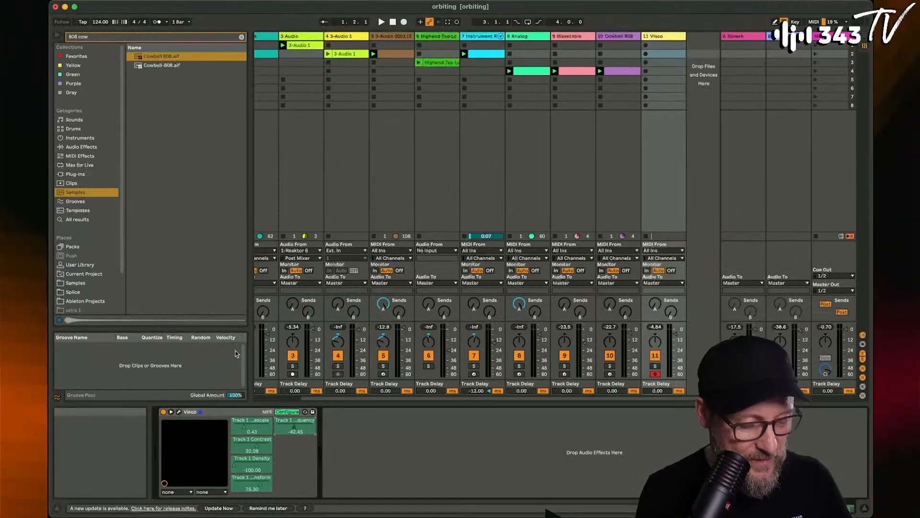
left_click(179, 412)
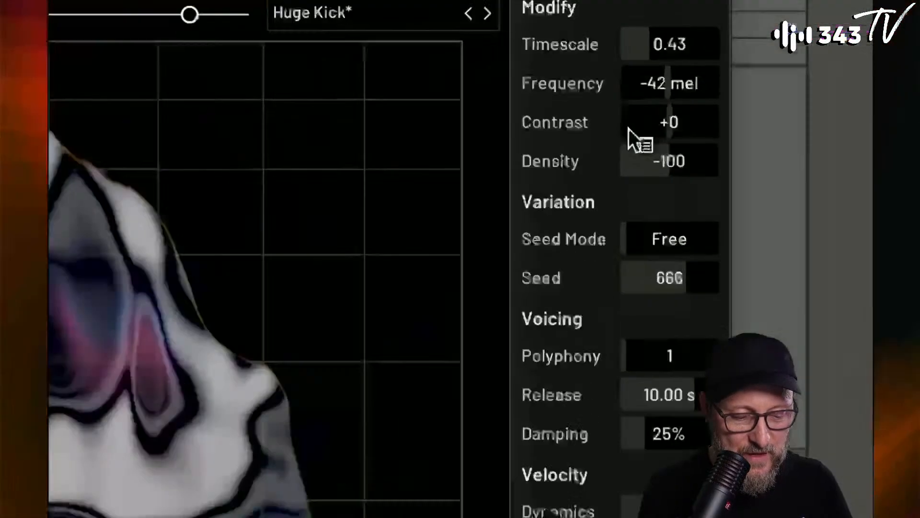
left_click(641, 117, "alt")
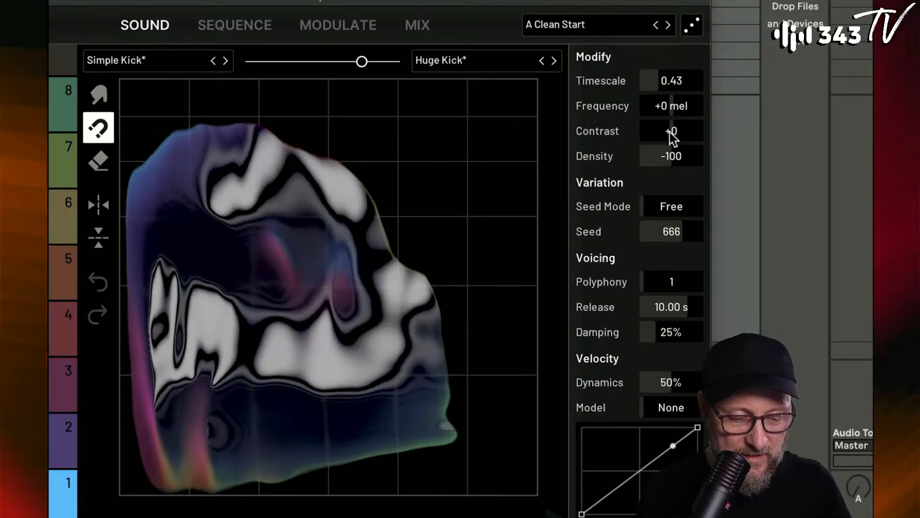
left_click_drag(673, 103, 673, 152)
double_click(673, 102)
- Set track 1's timescale to 4.75 and density to +77, and morph the sound fully to Simple Kick
left_click_drag(665, 82, 657, 113)
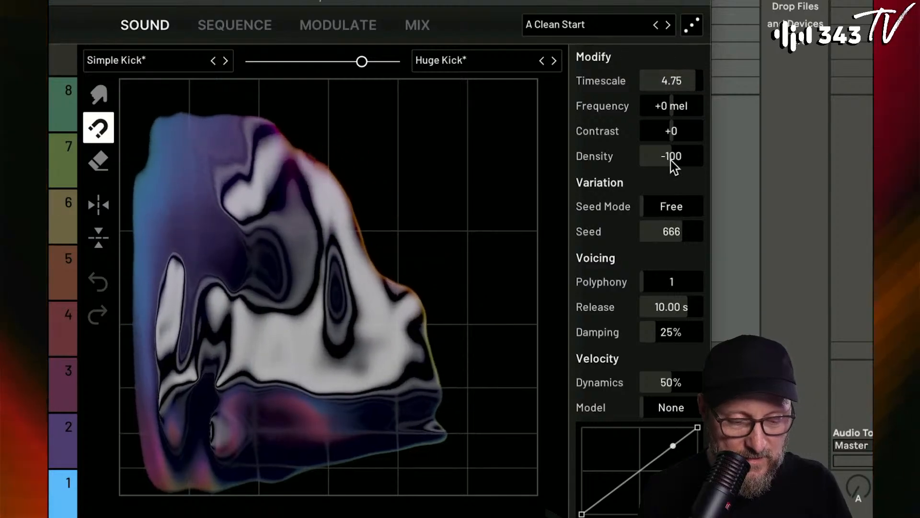
left_click_drag(671, 155, 672, 120)
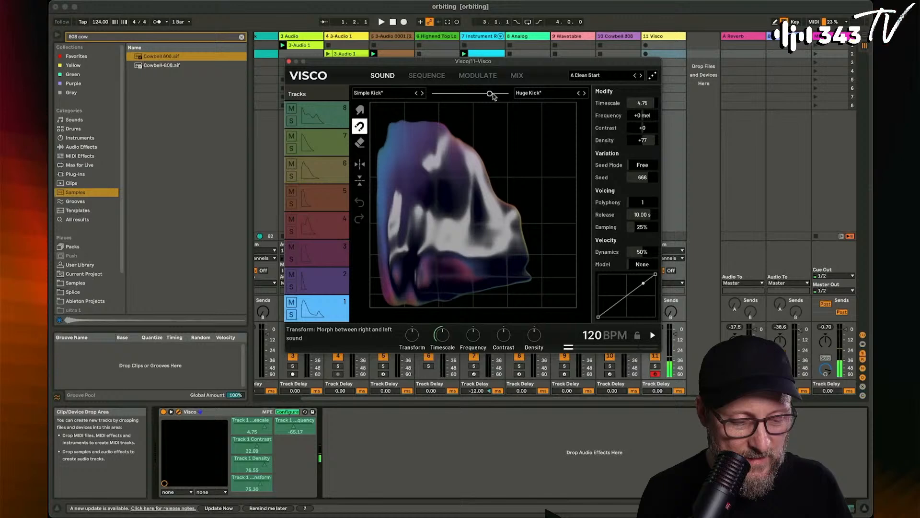
left_click_drag(489, 93, 433, 94)
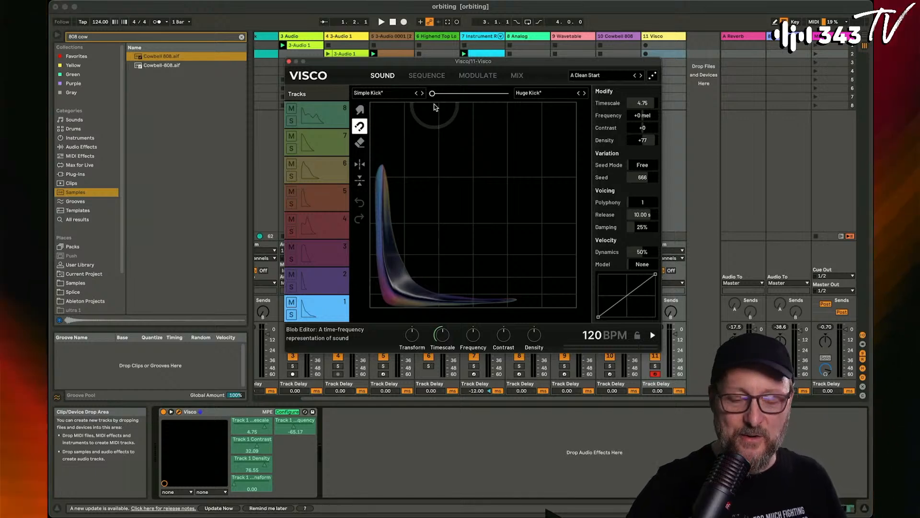
- Start playback with the Visco window closed, stopping the Wavetable clip and launching the Cowbell 808 clip
left_click(289, 62)
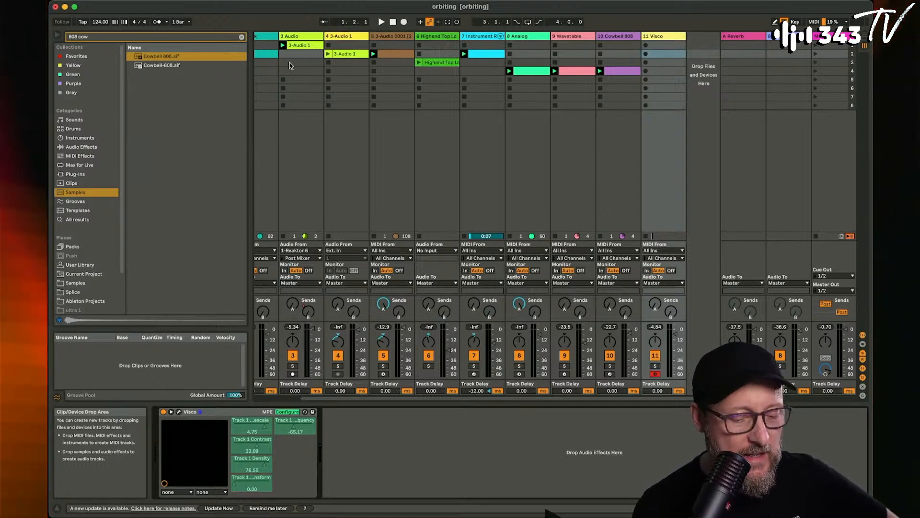
key("space")
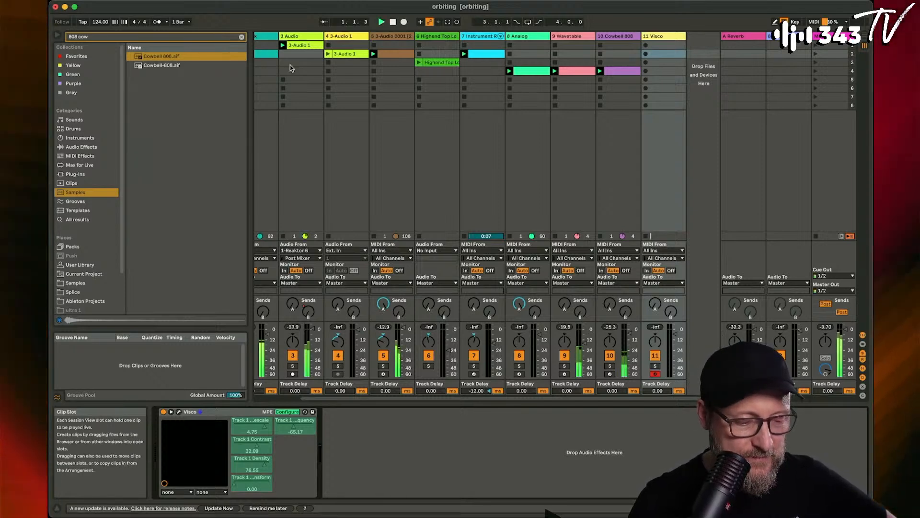
left_click(554, 80)
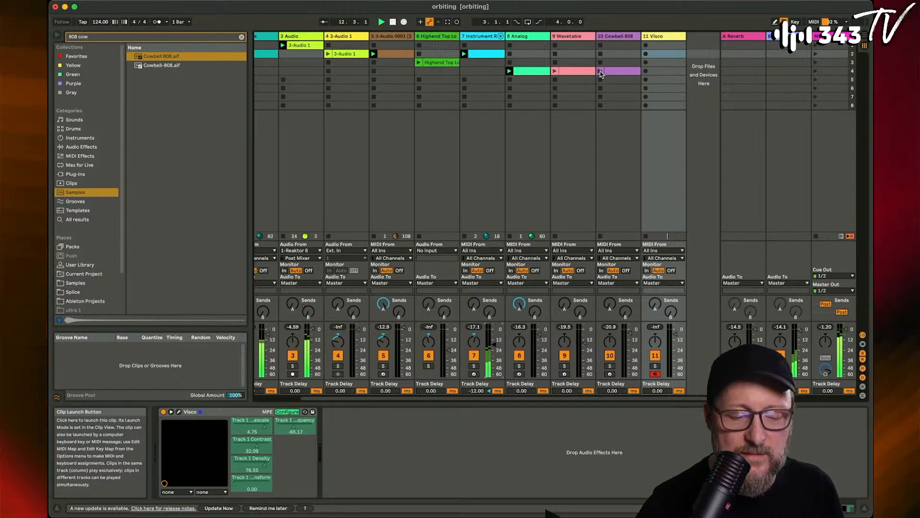
left_click(601, 72)
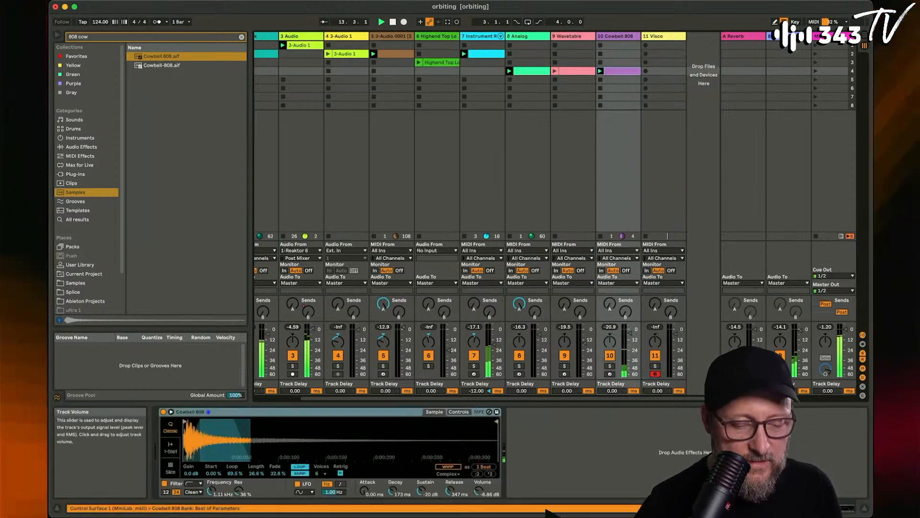
- Deactivate the first two notes in the Cowbell 808 clip
double_click(622, 71)
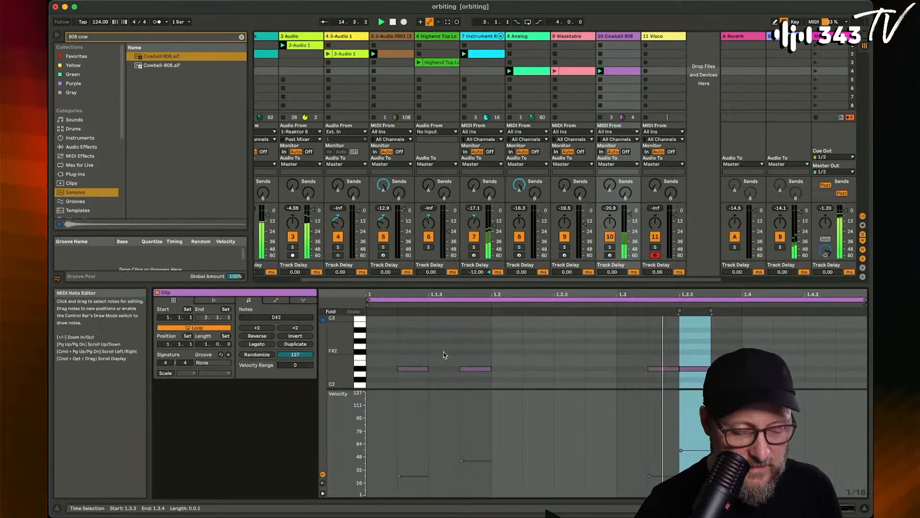
left_click_drag(391, 354, 474, 388)
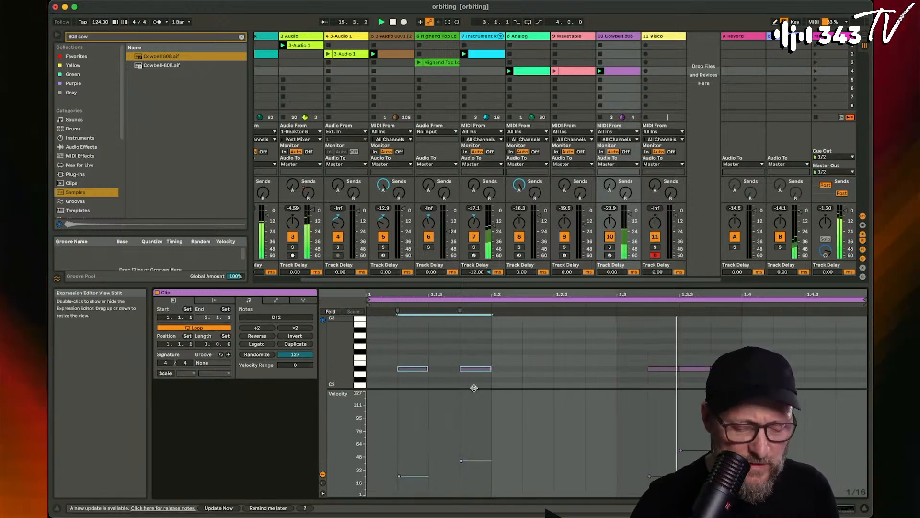
left_click(540, 364)
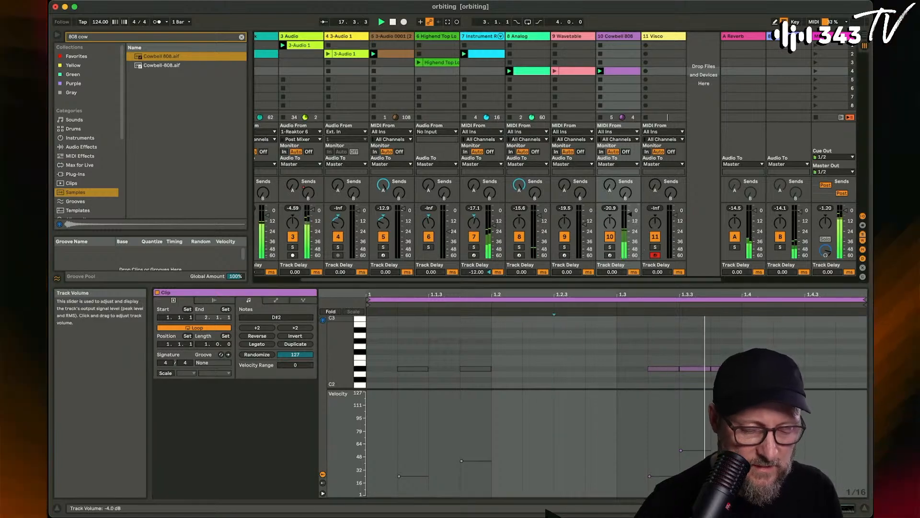
- Set the Cowbell 808 Simpler's detune to -25 ct and its release to 1.62 s
left_click(618, 36)
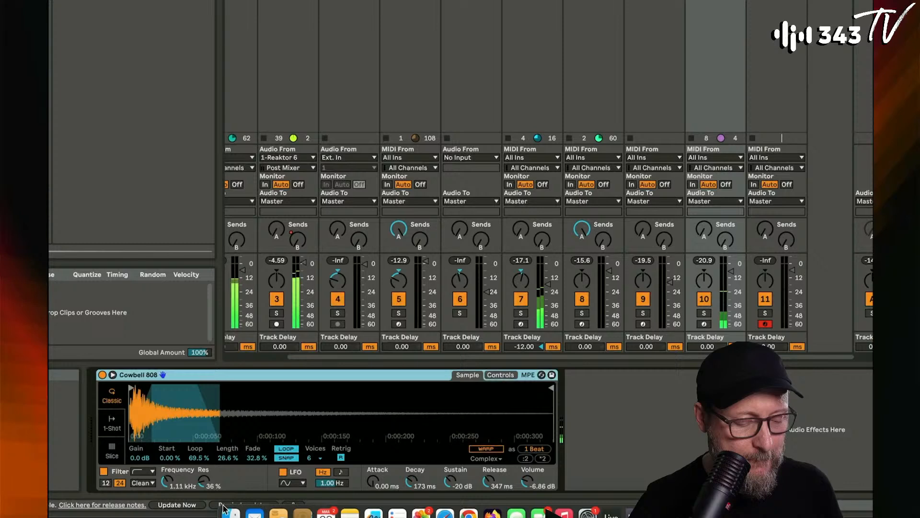
left_click(501, 374)
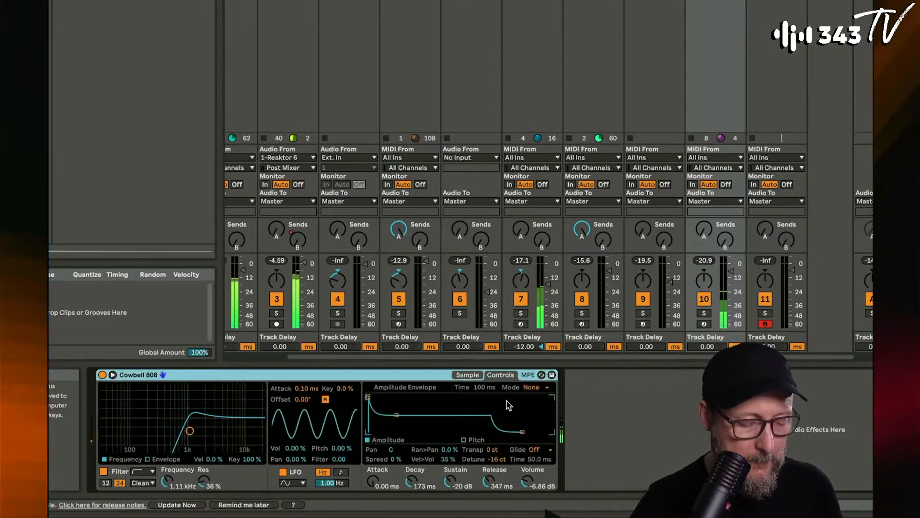
left_click(502, 458)
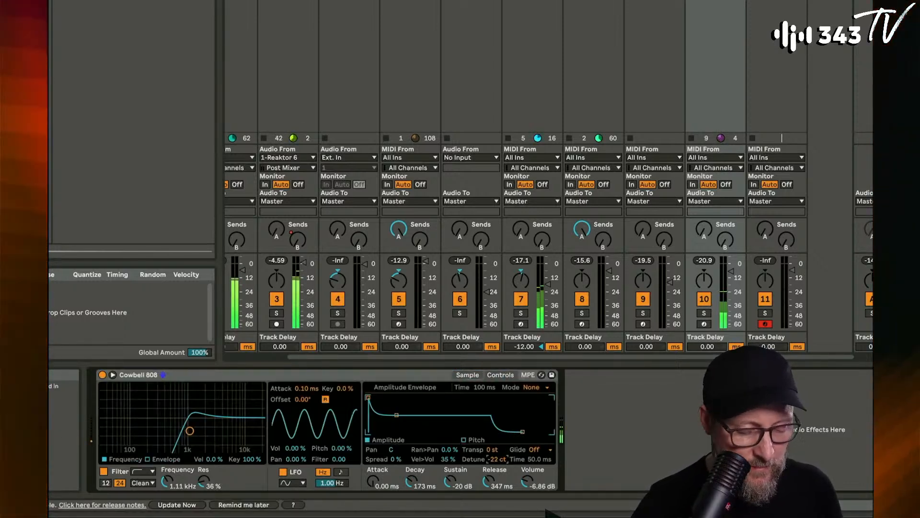
left_click_drag(488, 481, 489, 469)
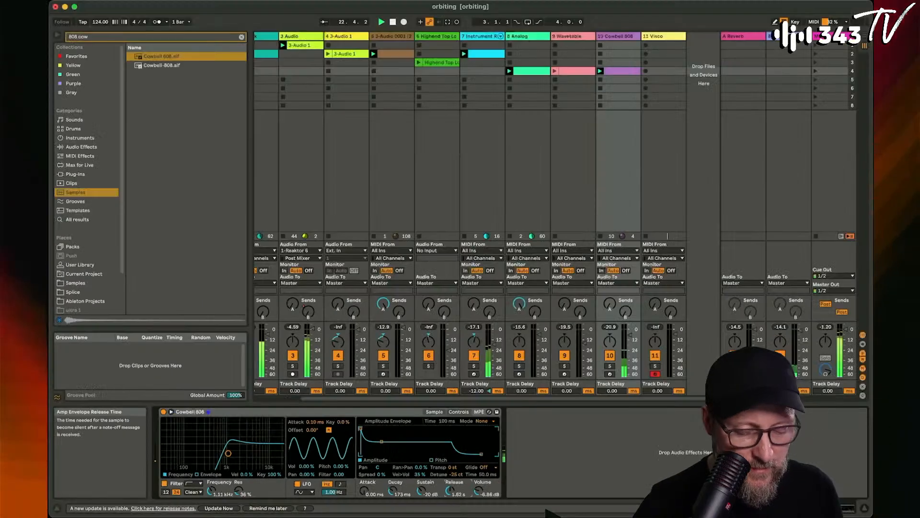
- Search the plug-ins for "fragments" and load Arturia's AUv2 Efx FRAGMENTS onto the Cowbell 808 track
double_click(87, 37)
type("frag")
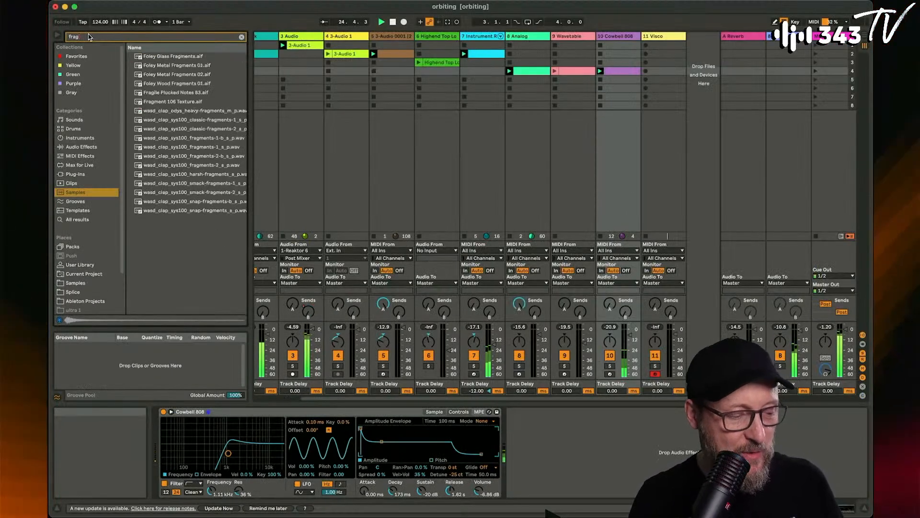
type("ments")
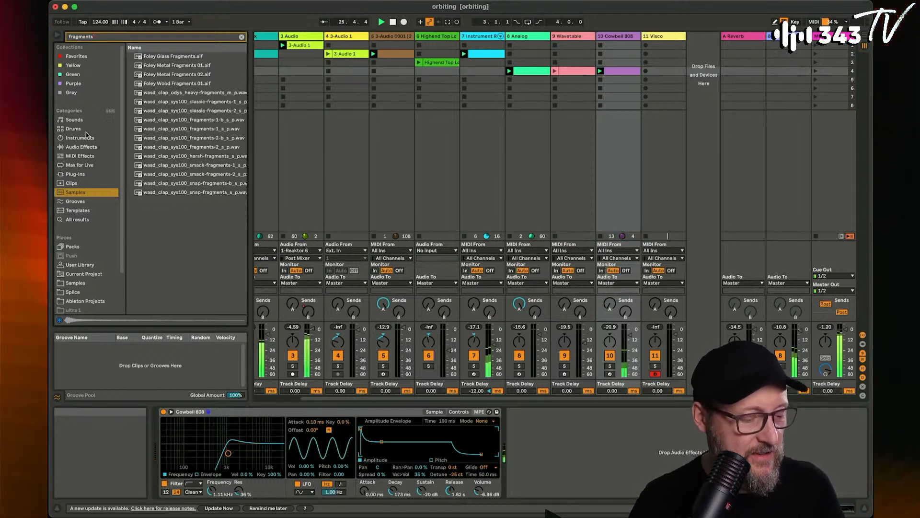
left_click(82, 174)
left_click(157, 67)
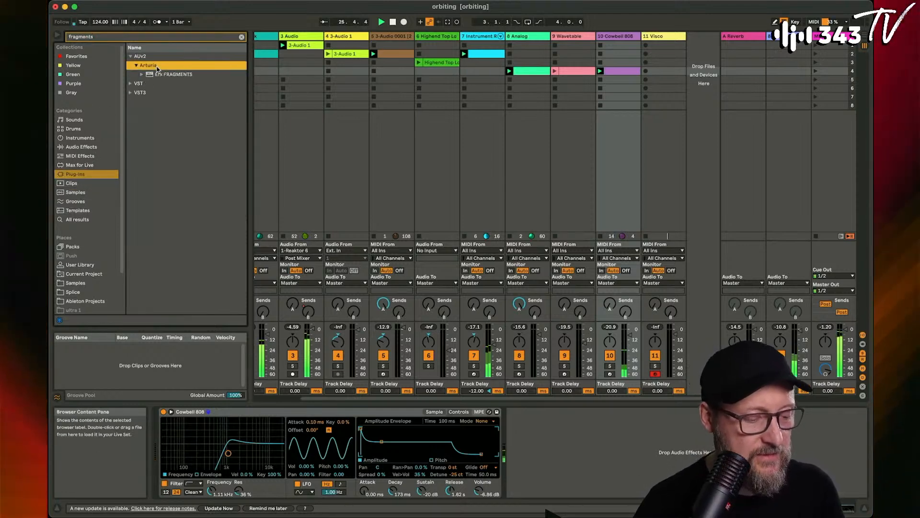
key("Down")
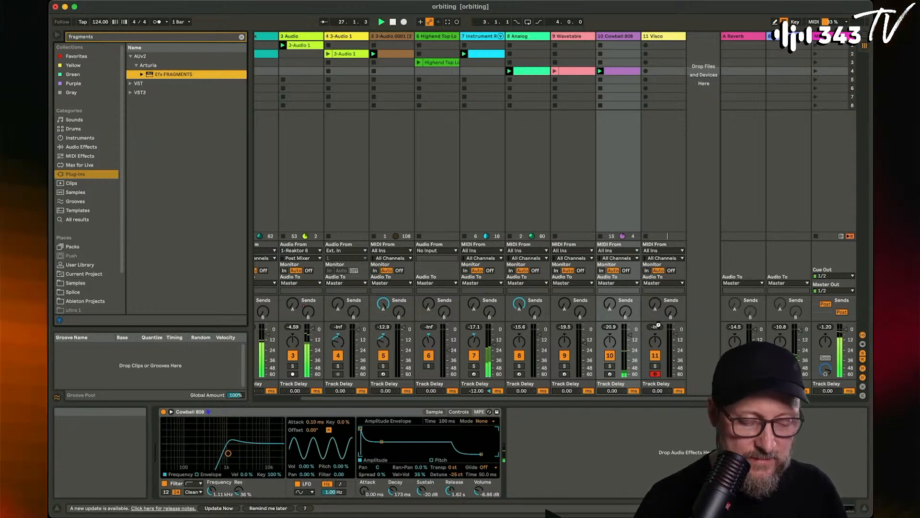
key("Return")
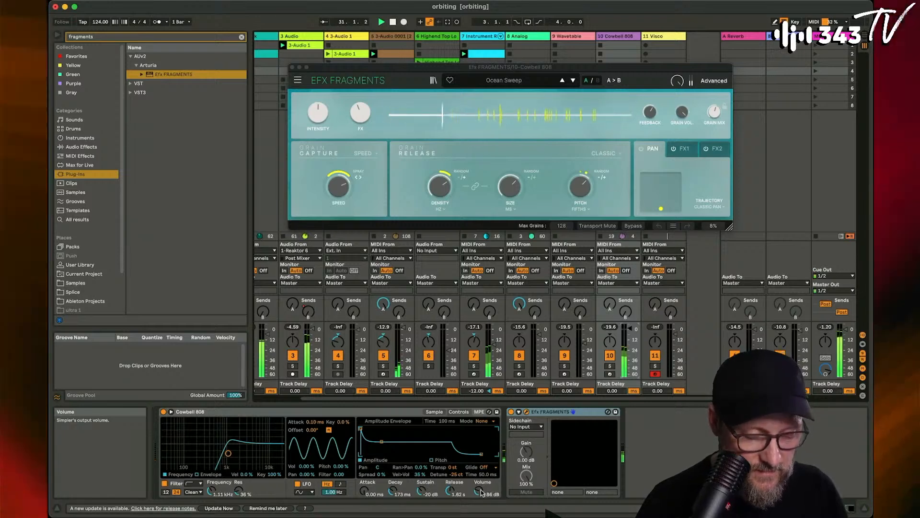
- Audition Efx FRAGMENTS presets including 1 Bar Glimmers and Dampened 5ths, and load Past Lives
left_click(572, 81)
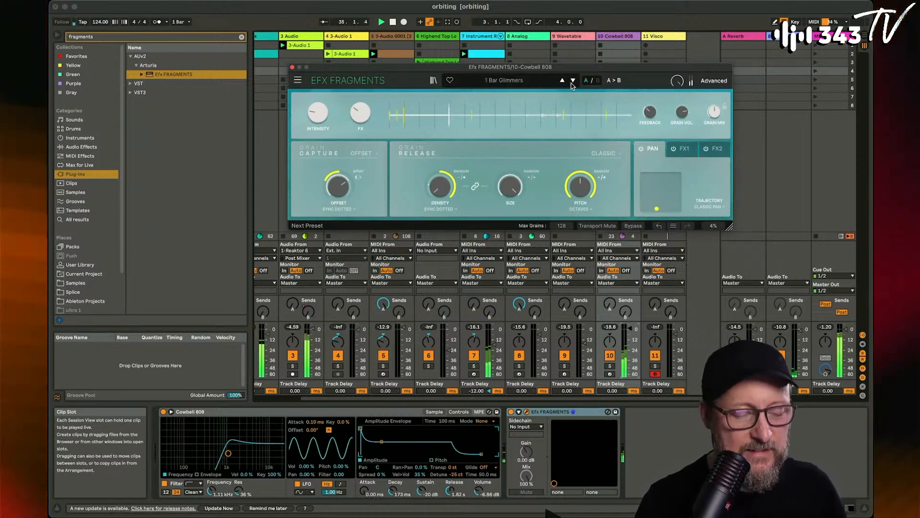
left_click(573, 81)
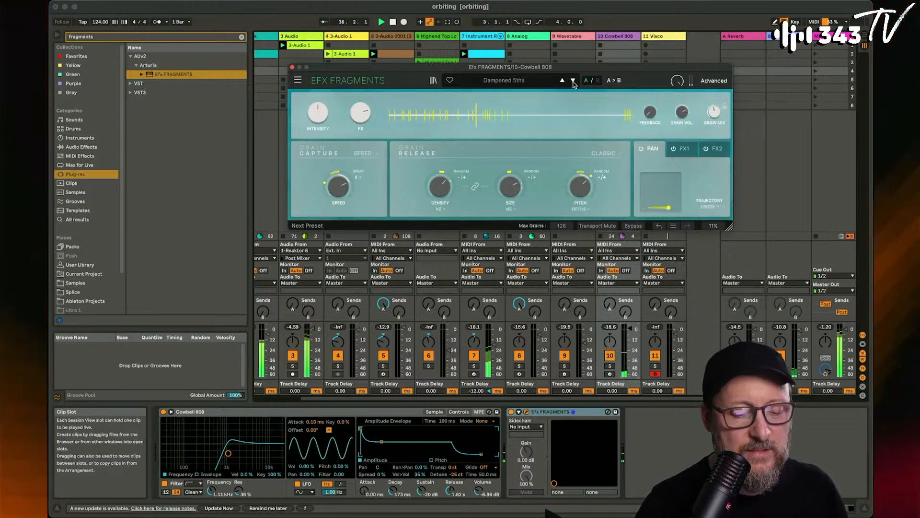
left_click(572, 80)
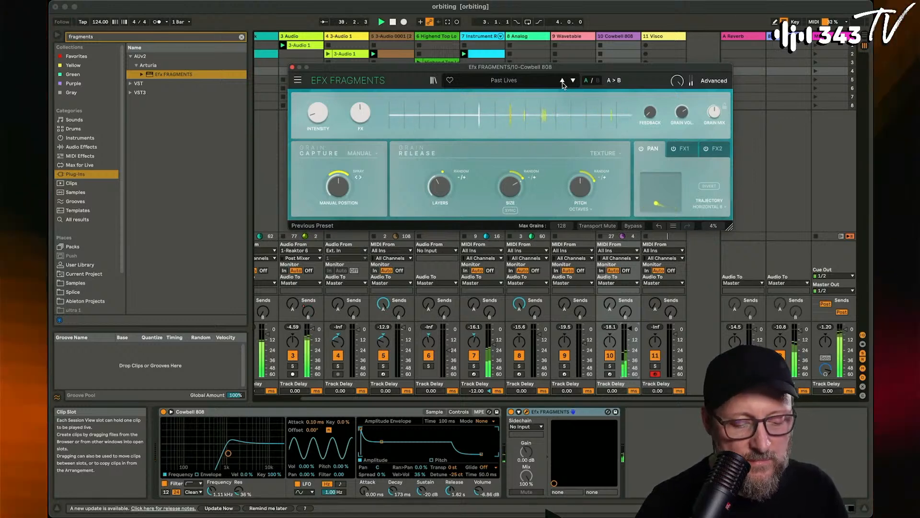
- Move the Efx FRAGMENTS window clear of the clips and set the Cowbell 808 clip's loop length to four bars
left_click_drag(565, 71, 418, 149)
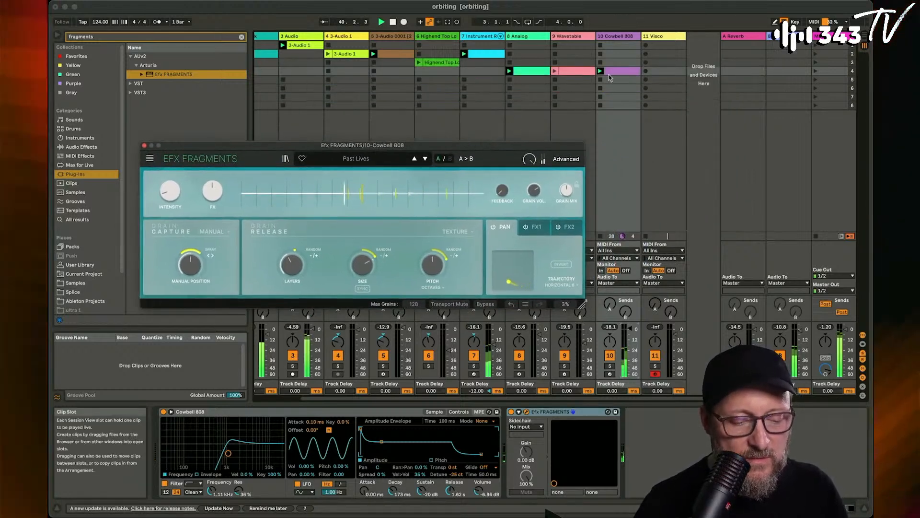
left_click(615, 72)
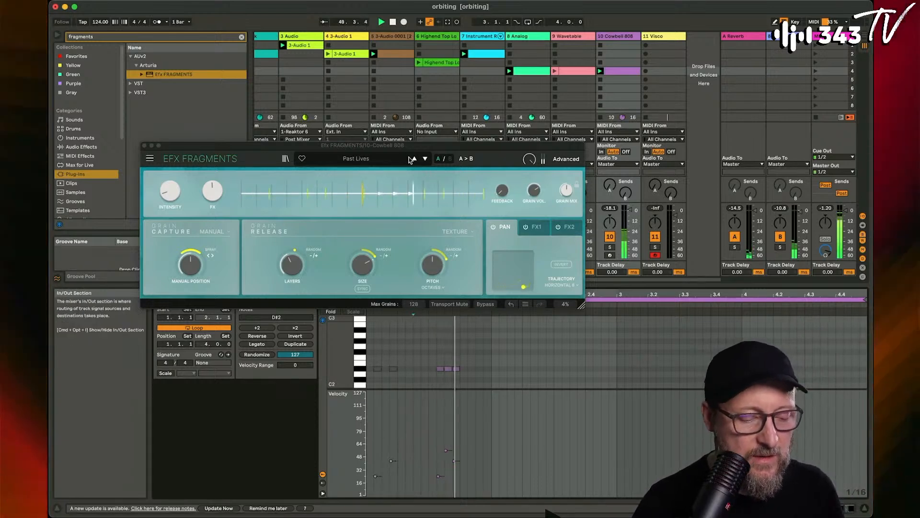
- Step through the Efx FRAGMENTS presets to Cascade Circles, raise its feedback and close the plug-in window
left_click(425, 160)
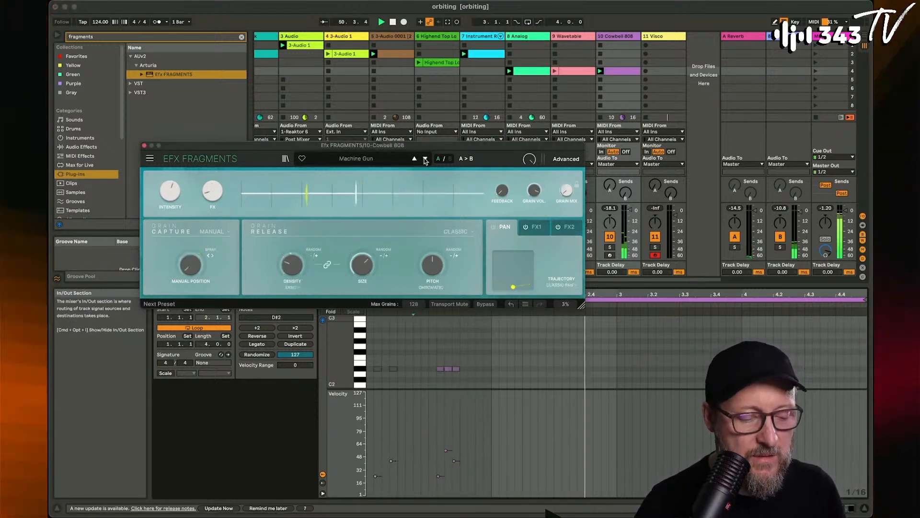
left_click(425, 160)
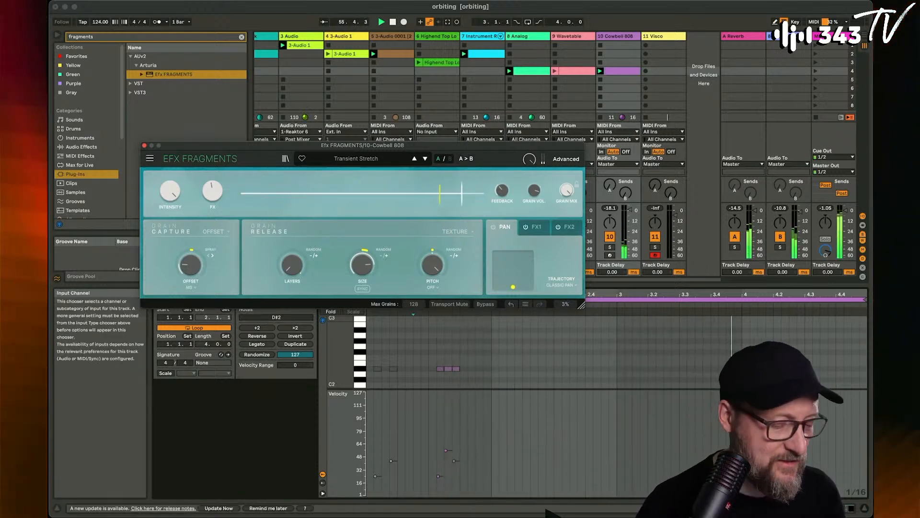
left_click(425, 160)
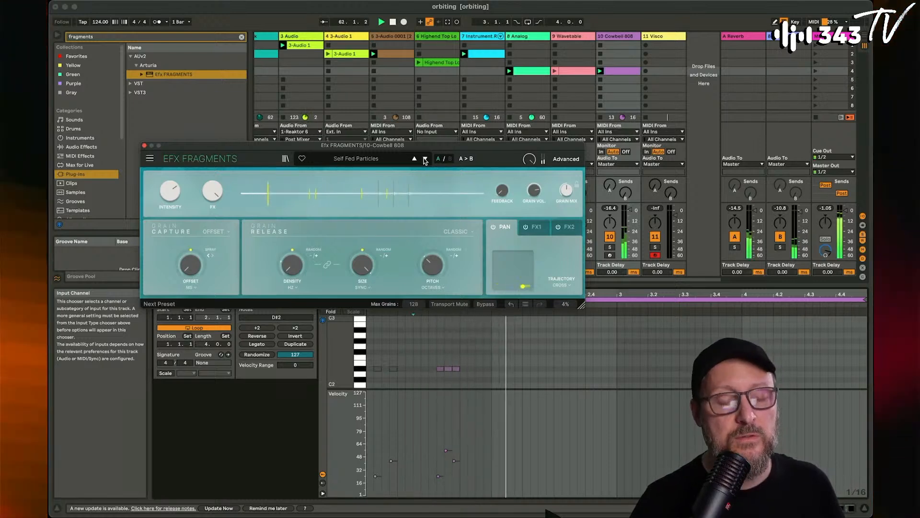
left_click(425, 160)
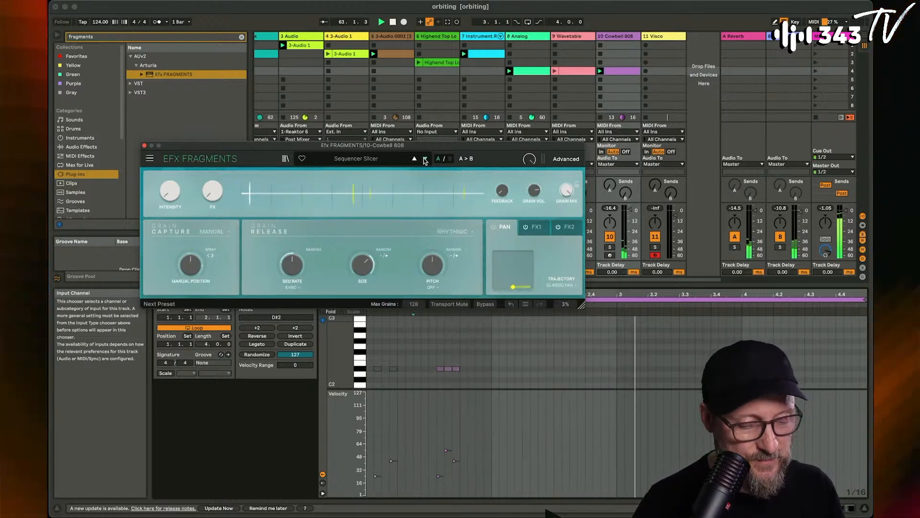
left_click(425, 160)
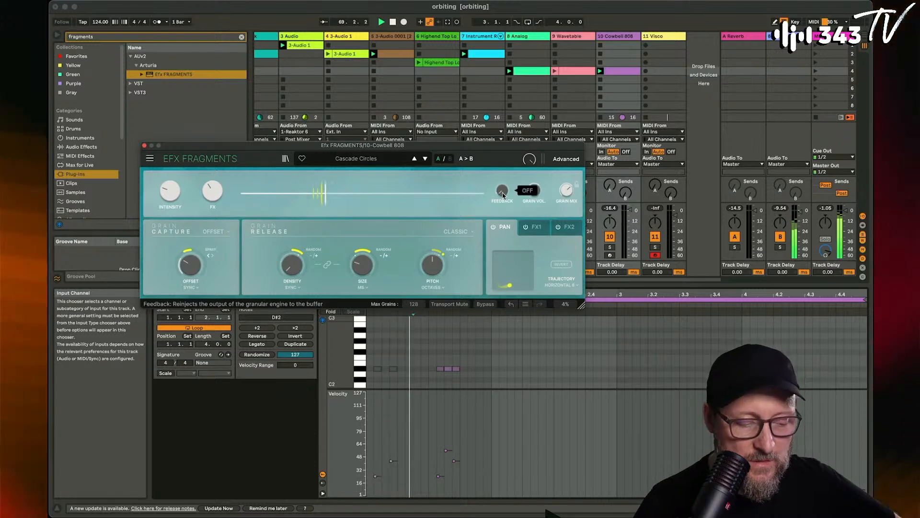
left_click_drag(502, 190, 502, 169)
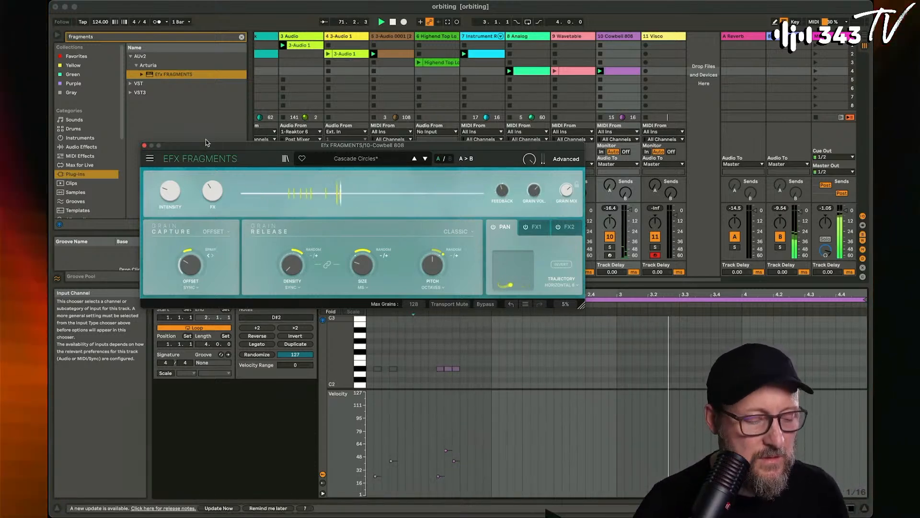
left_click(145, 146)
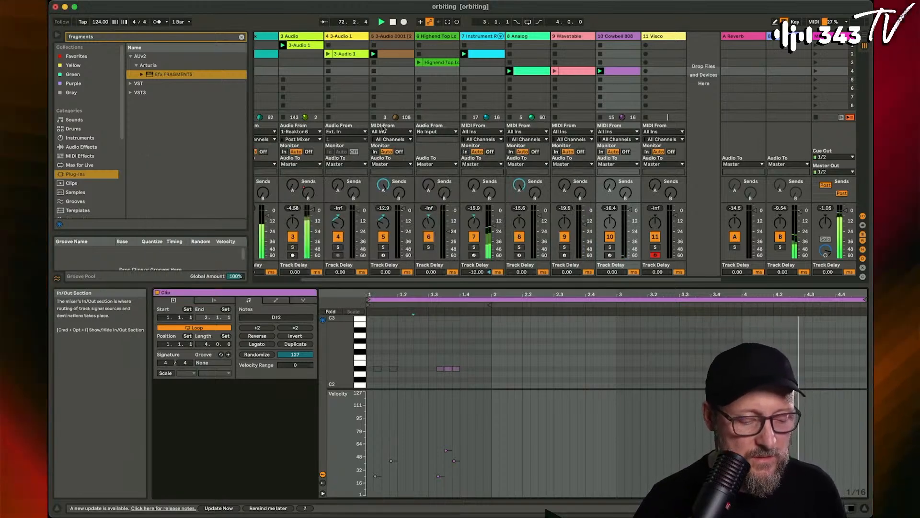
- Lower the Highend Top Loop track's volume and launch its clip
scroll(383, 128, "left", 3)
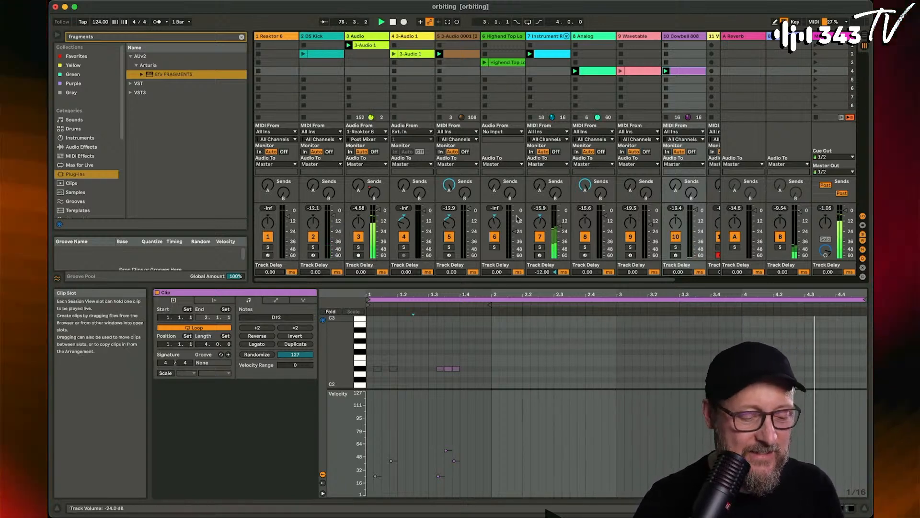
mouse_move(516, 231)
left_mouse_down()
mouse_move(516, 257)
mouse_move(515, 237)
left_mouse_up()
left_click(484, 63)
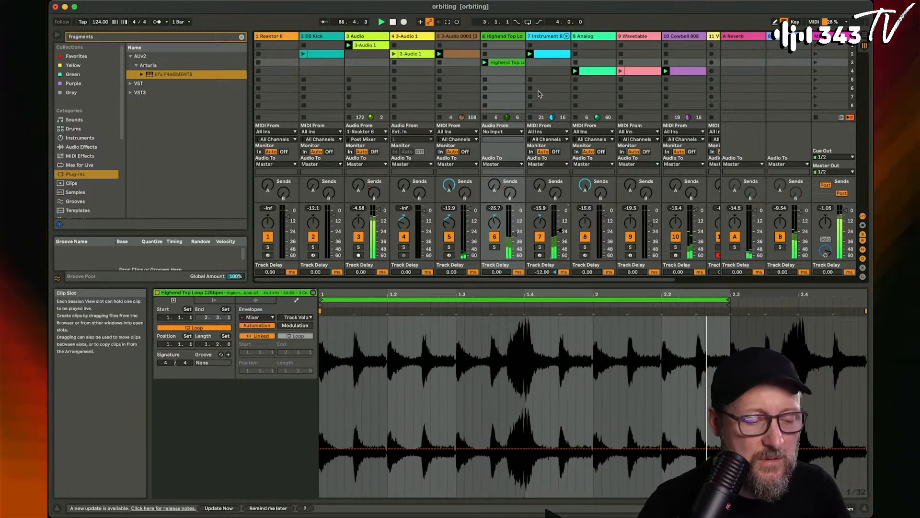
- Relaunch the clip on the Wavetable track
scroll(544, 91, "right", 2)
scroll(544, 91, "right", 2)
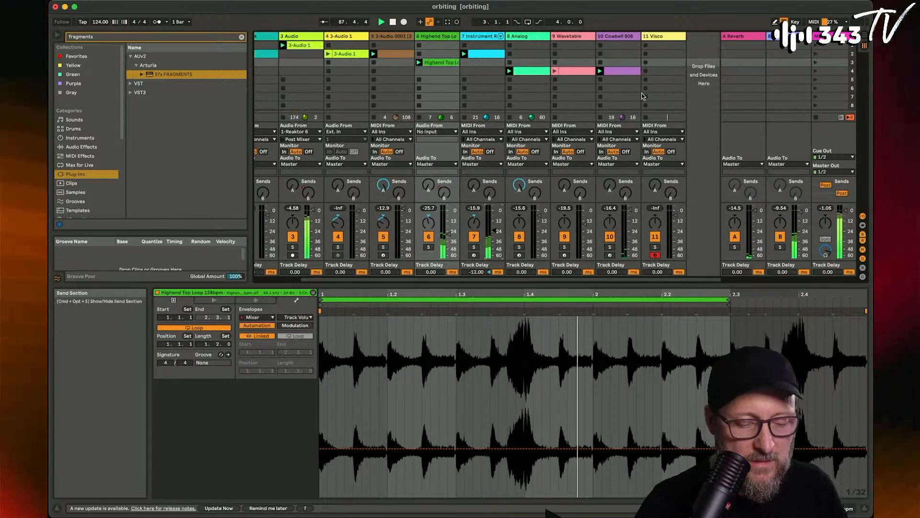
left_click(559, 73)
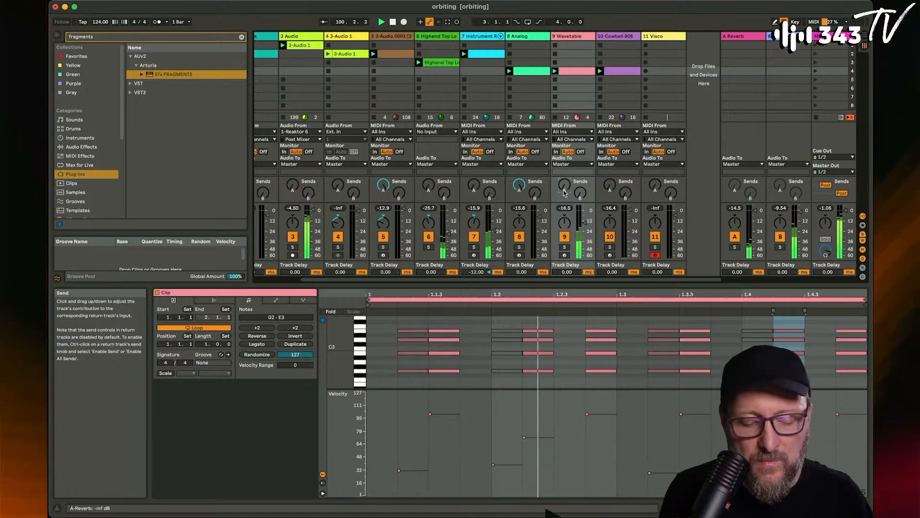
- Add an EQ Eight after the Compressor on the Wavetable track
left_click(569, 37)
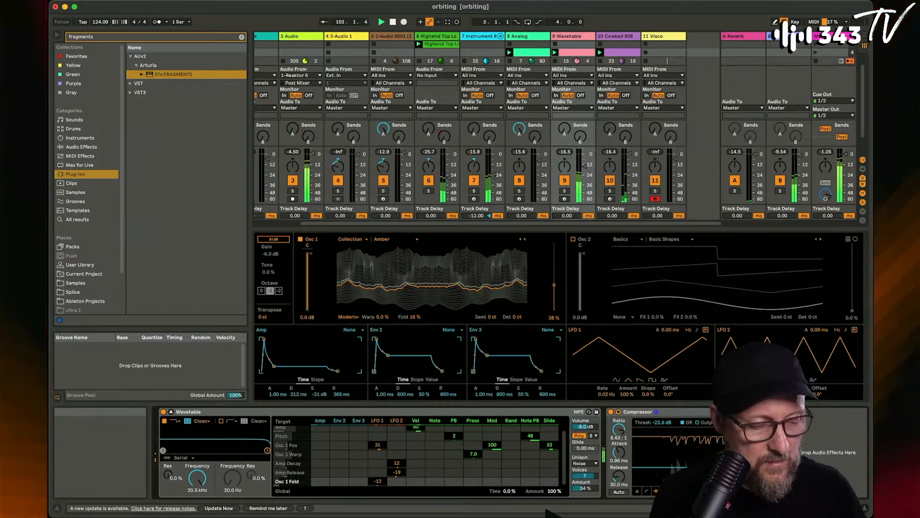
left_click(81, 147)
left_click(242, 37)
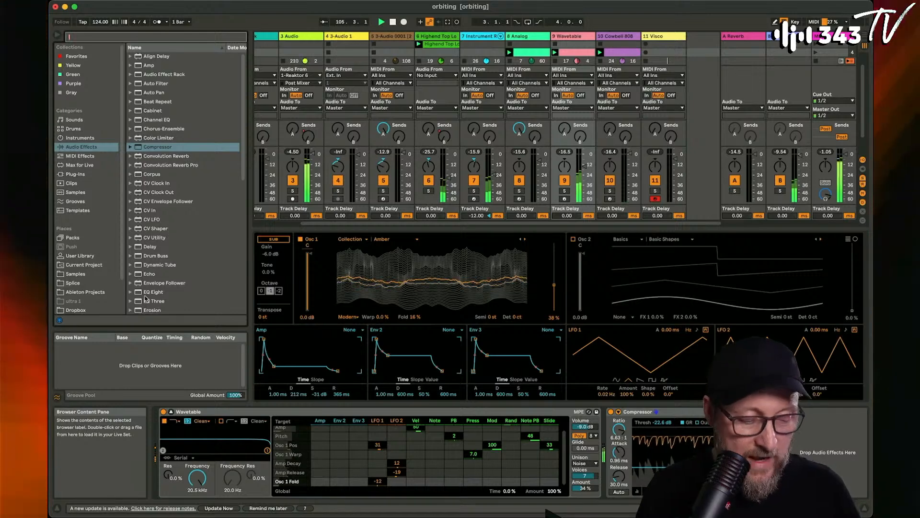
left_click_drag(146, 293, 815, 451)
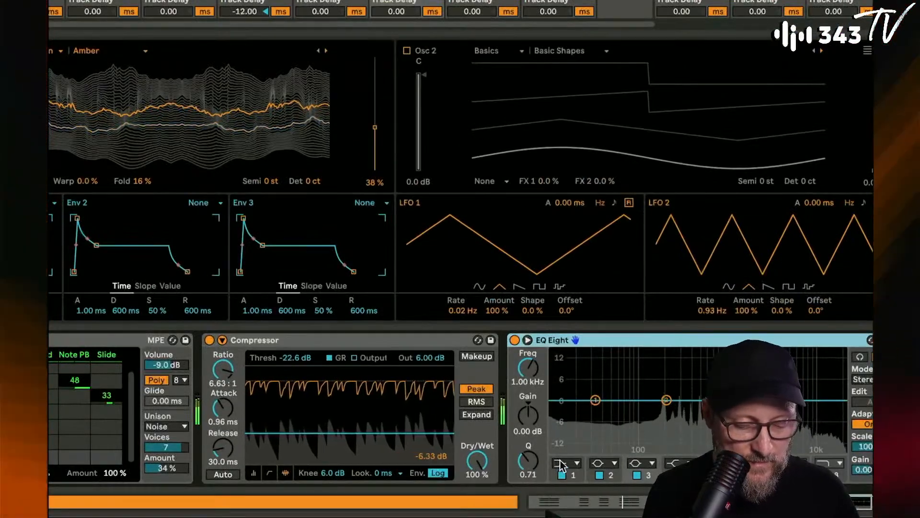
- Turn band 1 of the Wavetable track's EQ Eight into a low cut and set band 2 to -2.36 dB at 225 Hz
left_click(561, 464)
left_click(566, 386)
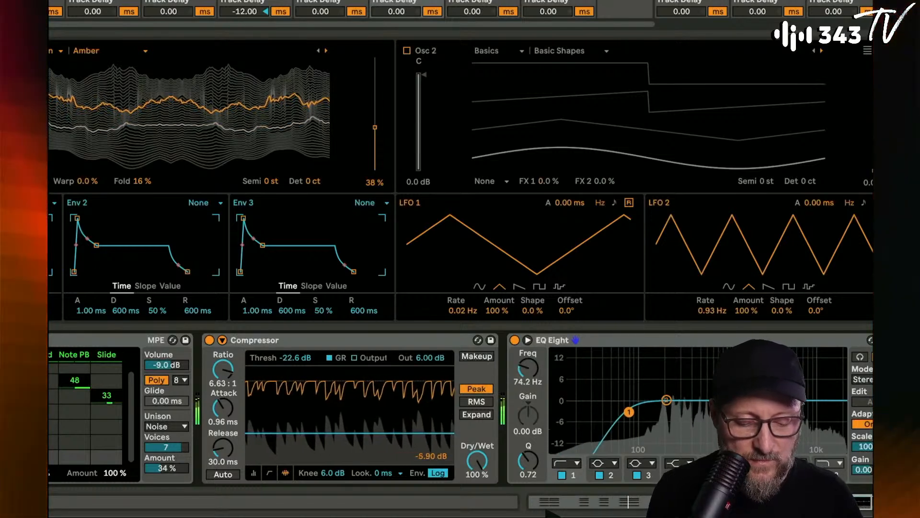
left_click_drag(629, 412, 671, 408)
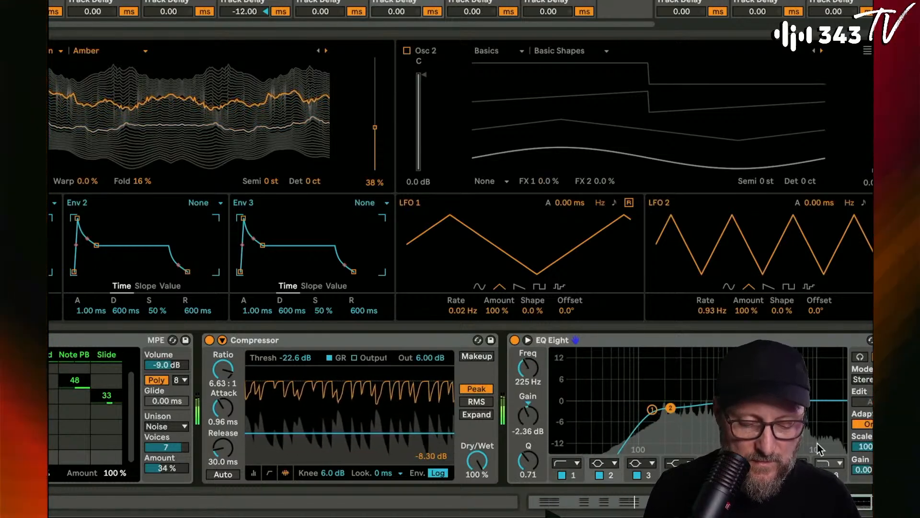
- Shape the Wavetable EQ's highs by enabling band 8, boosting band 4 and setting band 3 to -3.10 dB at 2.11 kHz
left_click(825, 475)
left_click_drag(786, 400, 811, 383)
left_click_drag(726, 401, 756, 412)
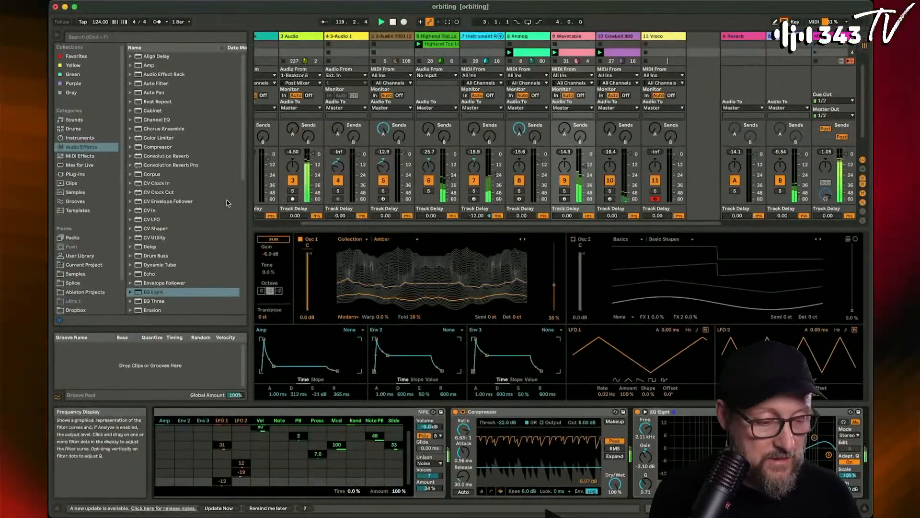
- Lower band 1 of the EQ Eight on the 3 Audio track to 75.1 Hz
scroll(179, 191, "down", 3)
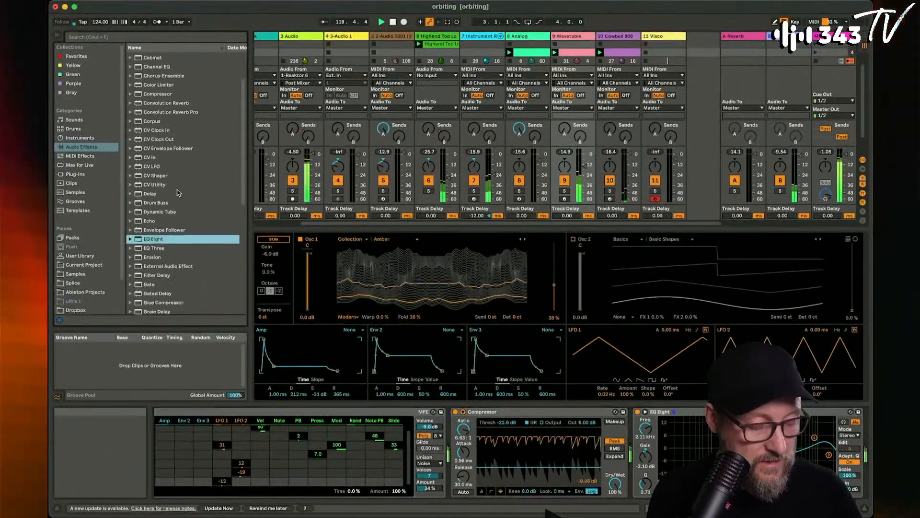
scroll(177, 190, "down", 1)
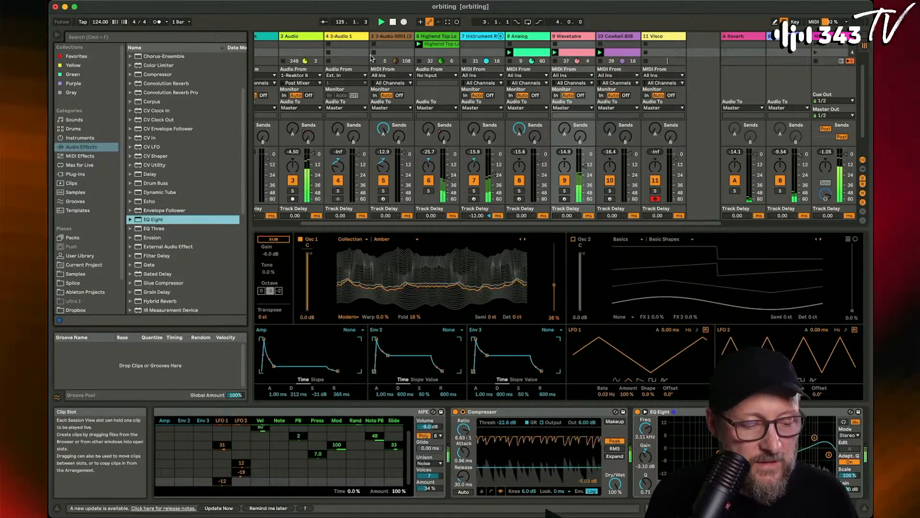
scroll(520, 36, "left", 3)
left_click(364, 36)
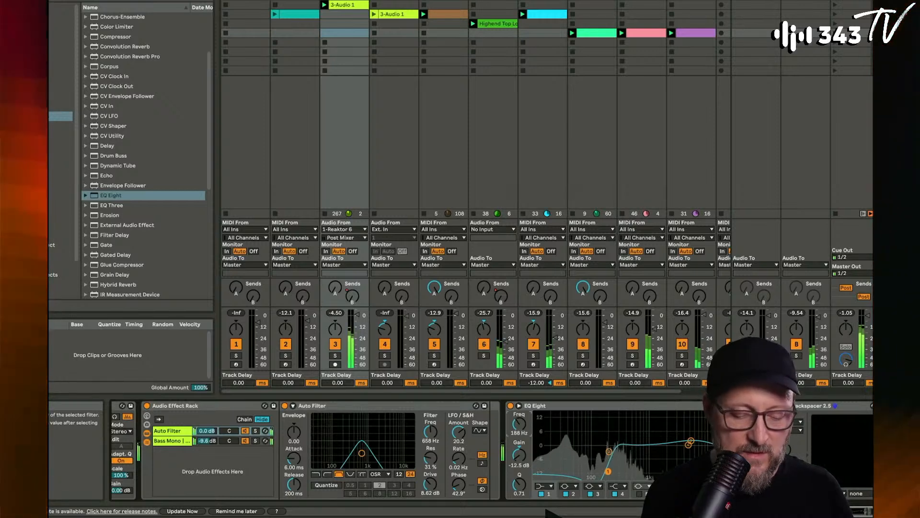
left_click_drag(519, 424, 520, 432)
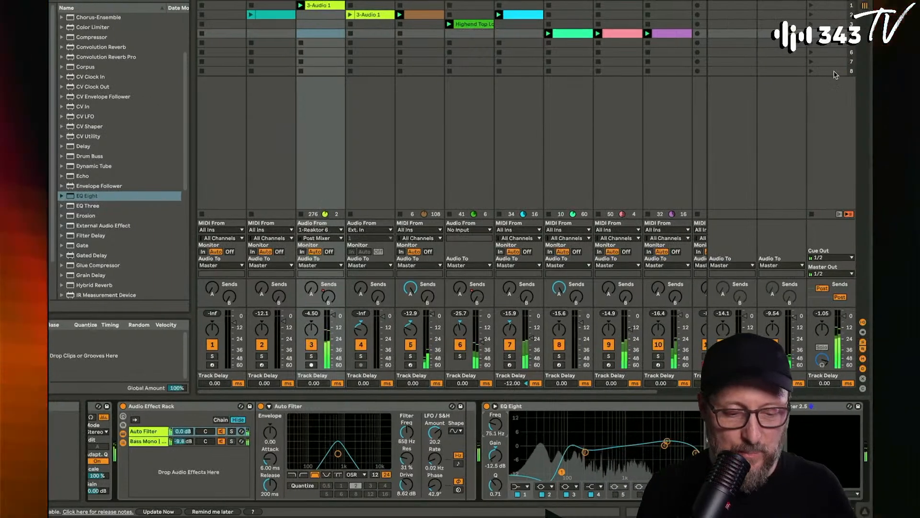
- Insert the Utility preset Mono.adv between Glue Compressor and ClipGain on the Master track and switch its Mono option off
left_click(825, 6)
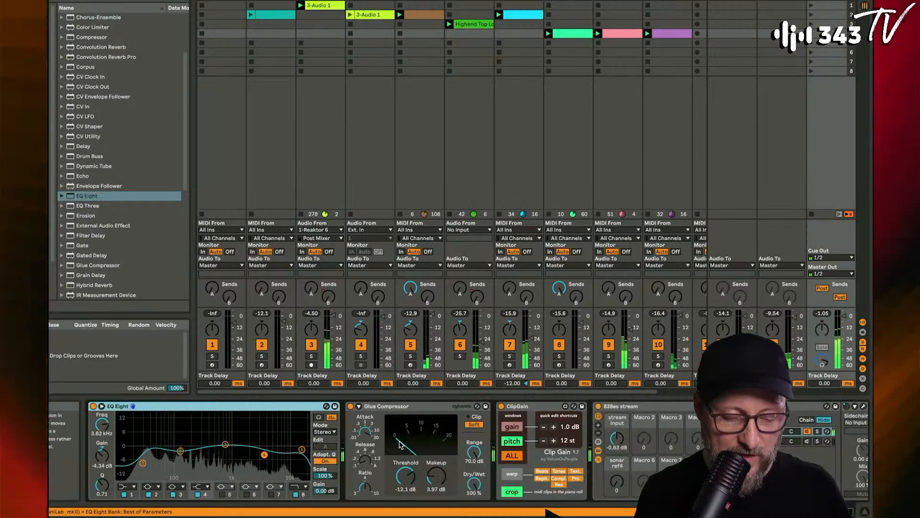
scroll(124, 299, "down", 8)
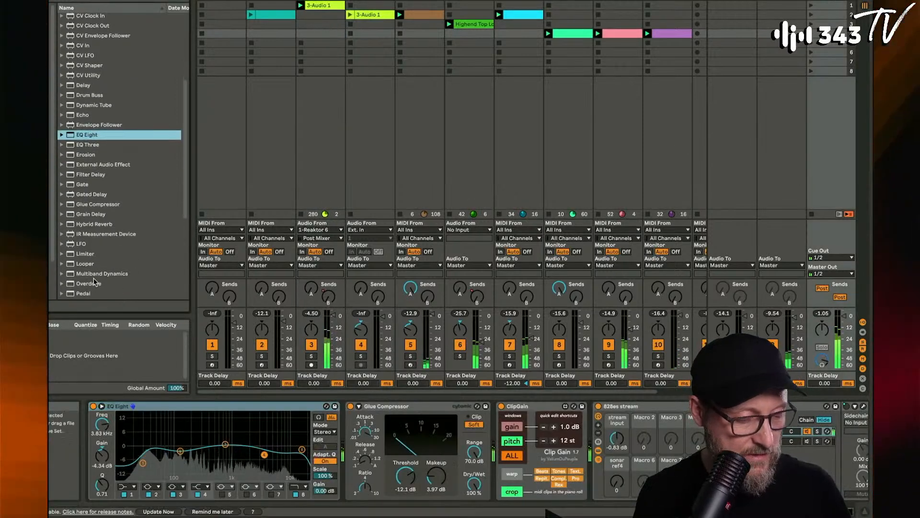
scroll(87, 286, "down", 3)
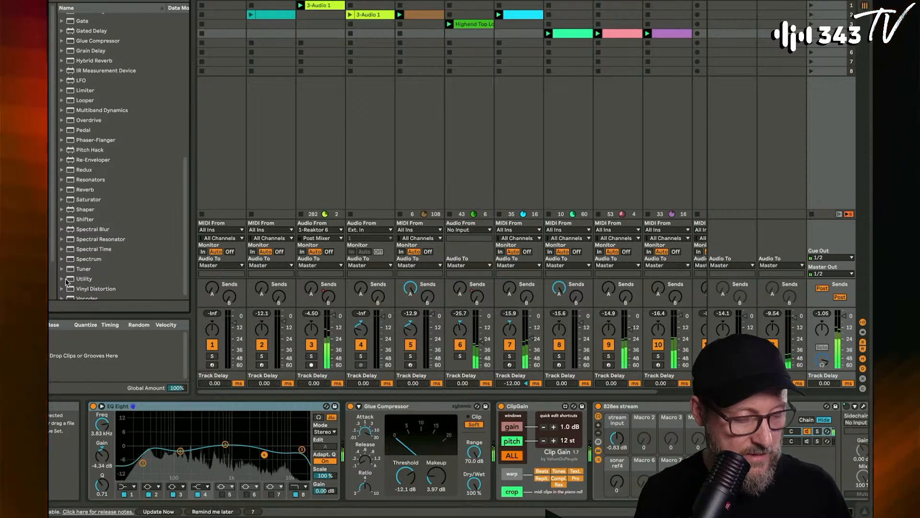
left_click(66, 282)
scroll(96, 259, "down", 10)
left_click(99, 247)
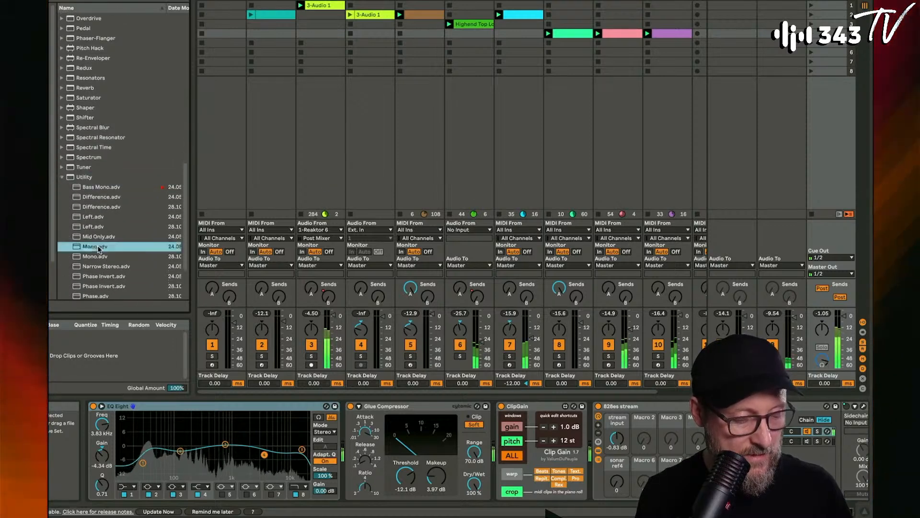
left_click(510, 426)
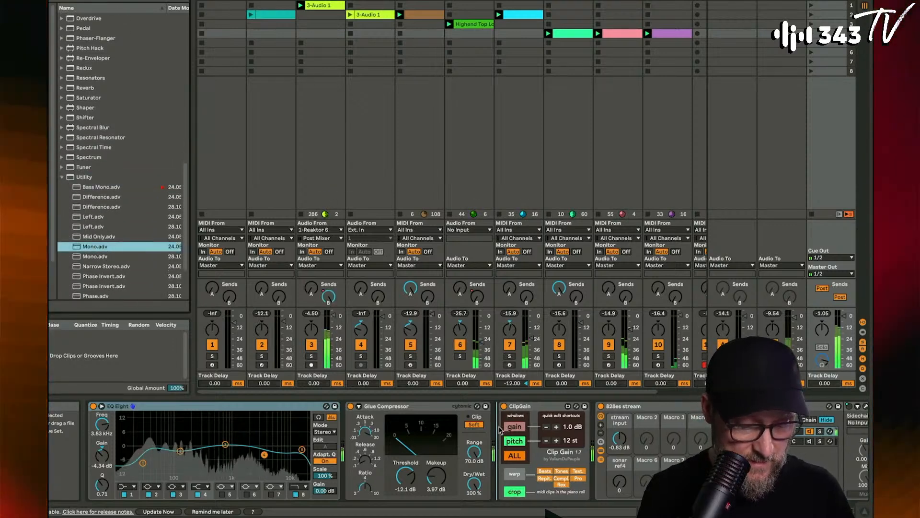
left_click_drag(500, 429, 500, 429)
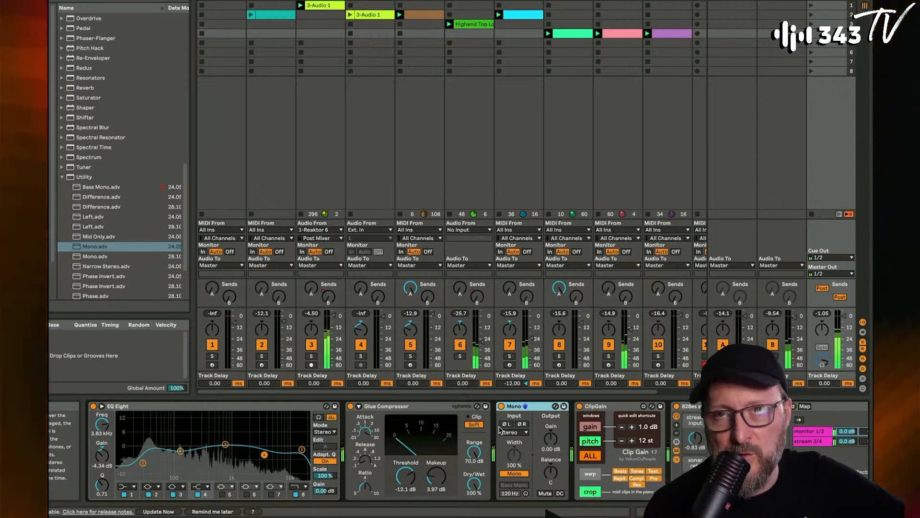
left_click(510, 474)
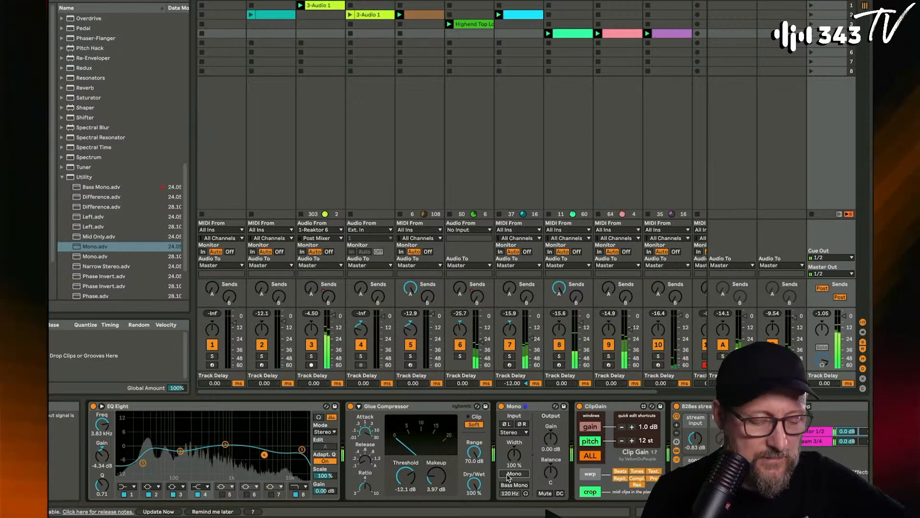
- Launch the DS Kick clip and, with the 3 Audio track soloed, lower its EQ Eight band 1 to 22.1 Hz
left_click(251, 16)
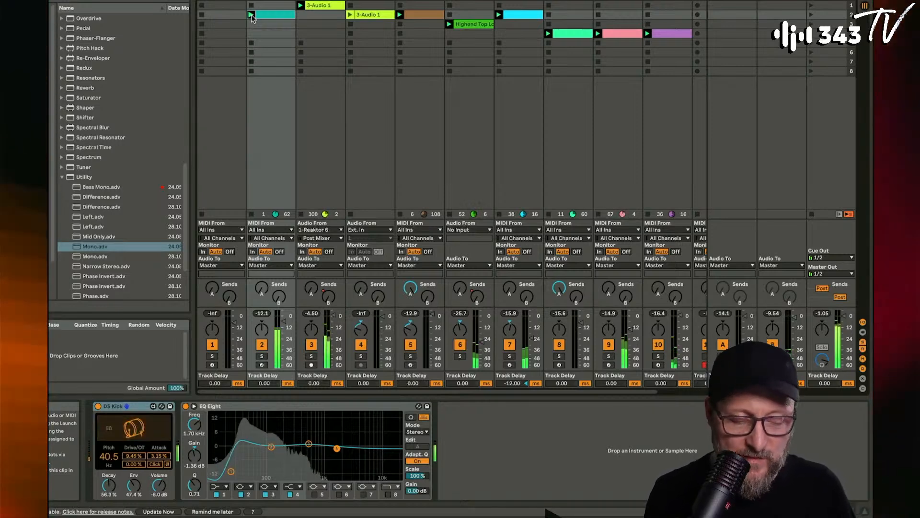
left_click(311, 355)
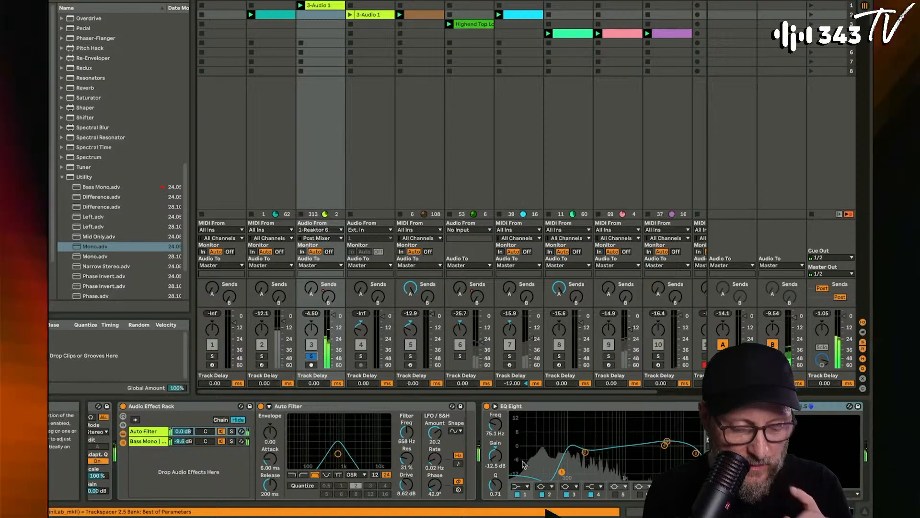
left_click_drag(496, 426, 496, 443)
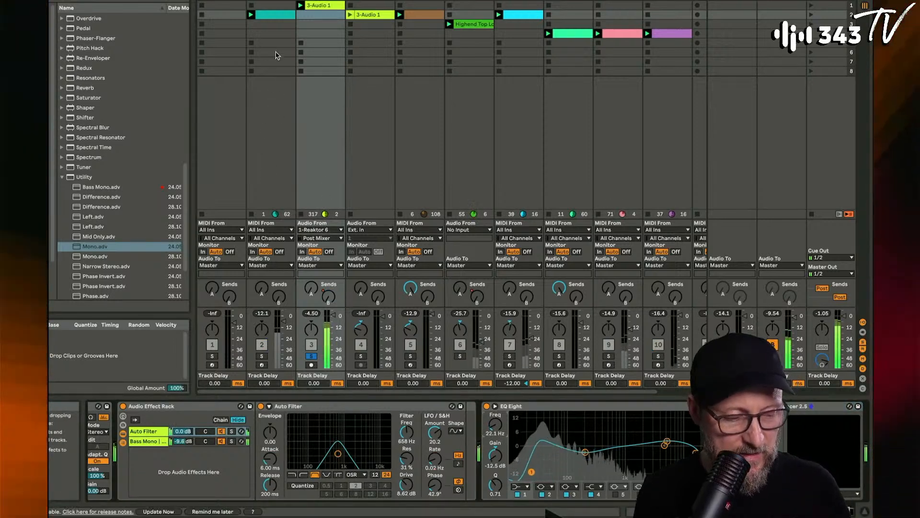
- Solo the DS Kick track as well and set band 2 of its EQ Eight to -2.36 dB at 124 Hz
left_click(262, 357)
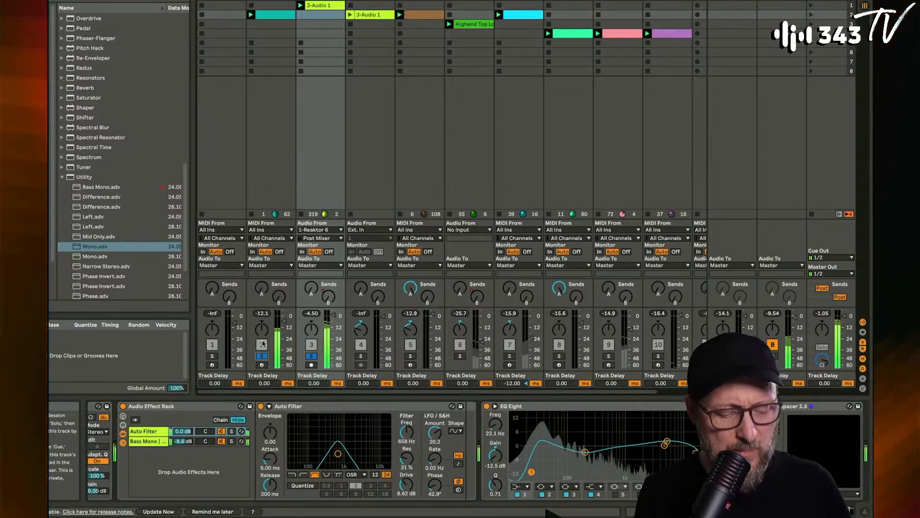
left_click(270, 1)
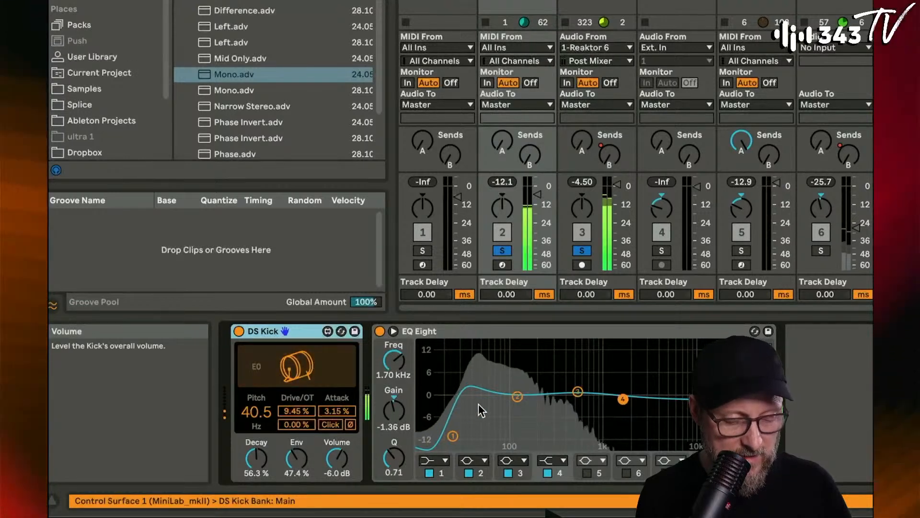
left_click_drag(316, 440, 315, 452)
mouse_move(517, 409)
left_mouse_down()
mouse_move(522, 380)
mouse_move(523, 406)
left_mouse_up()
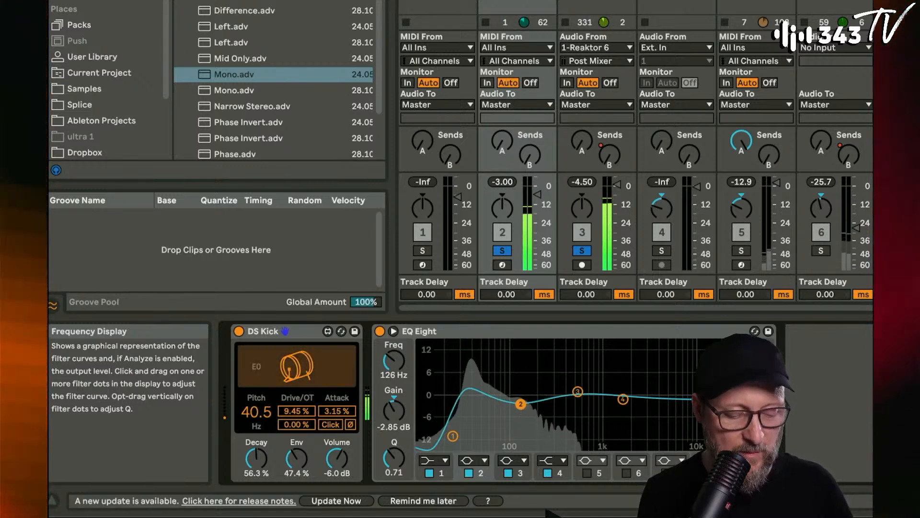
left_click_drag(521, 405, 520, 402)
- Shorten the DS Kick's decay to 48.2% and unsolo the kick and 3 Audio tracks
left_click_drag(262, 459, 262, 478)
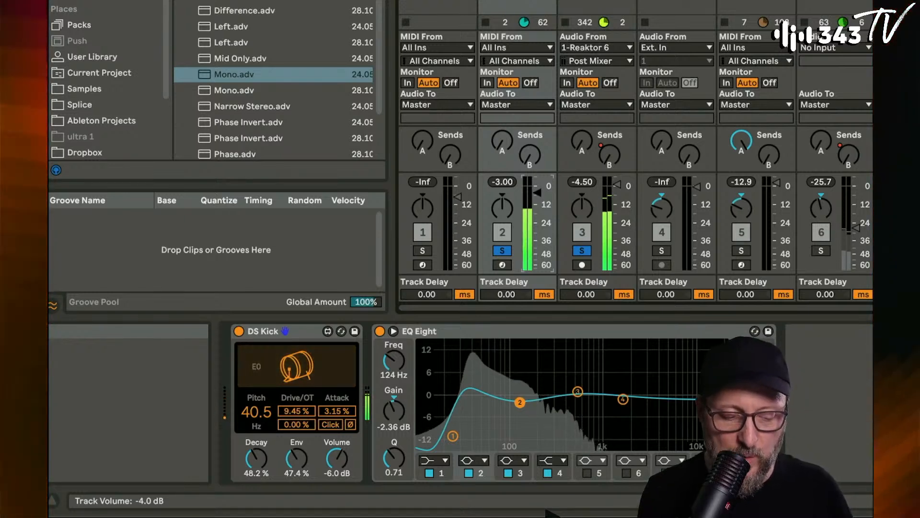
left_click(503, 251)
left_click(580, 251)
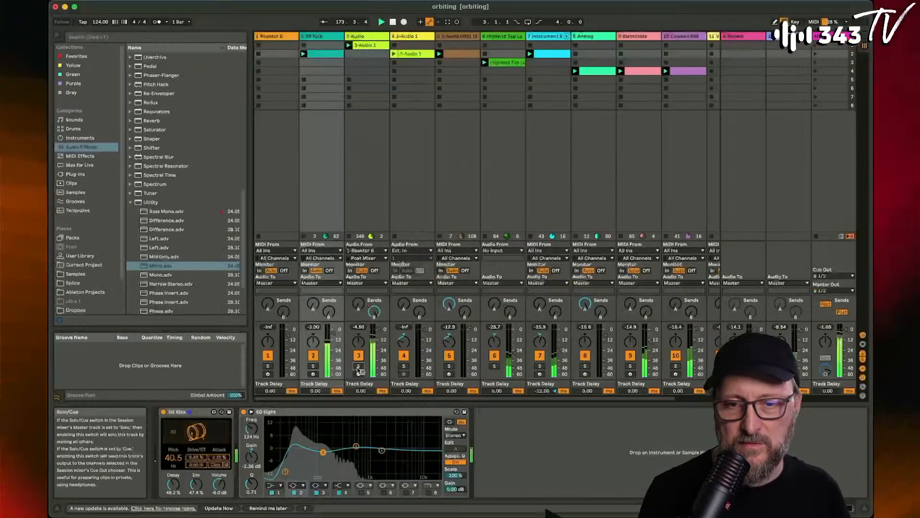
- Set filter 1 of the Wavetable instrument to a 24 dB slope with a 5.18 kHz cutoff and 34% resonance
scroll(555, 158, "right", 3)
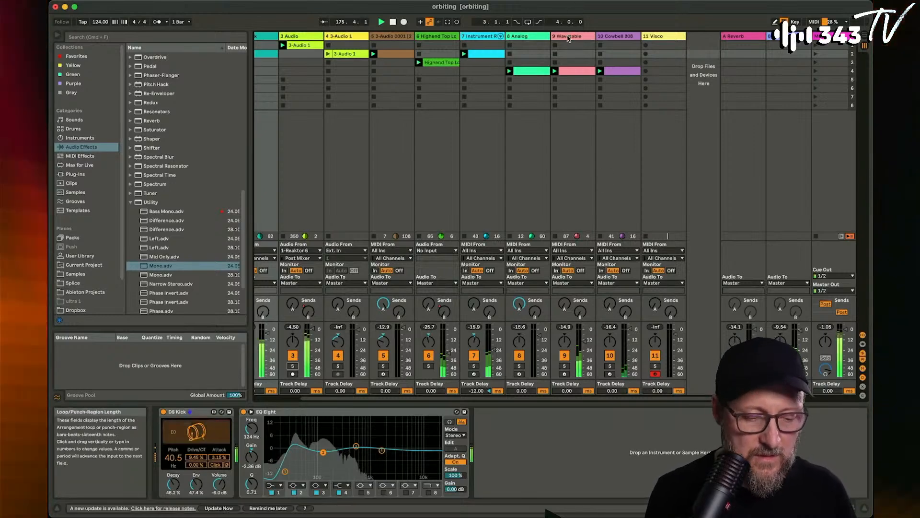
left_click(591, 329)
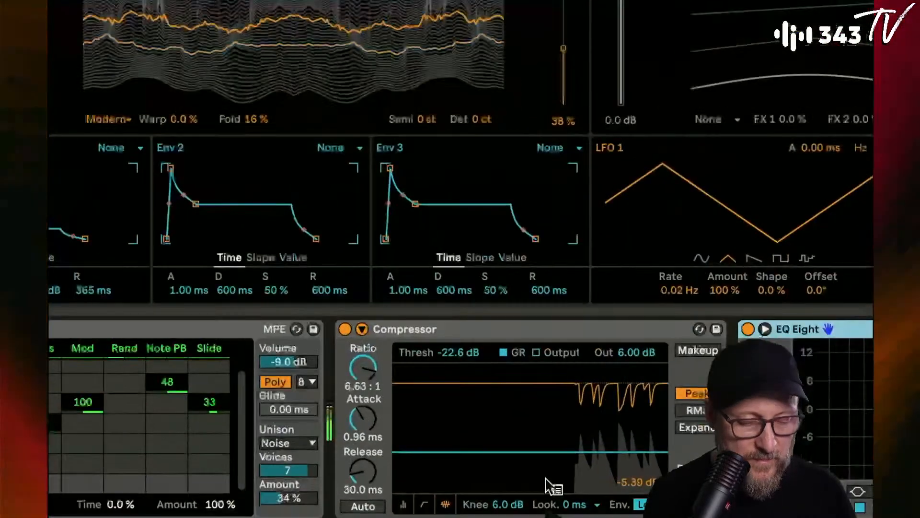
scroll(468, 494, "left", 5)
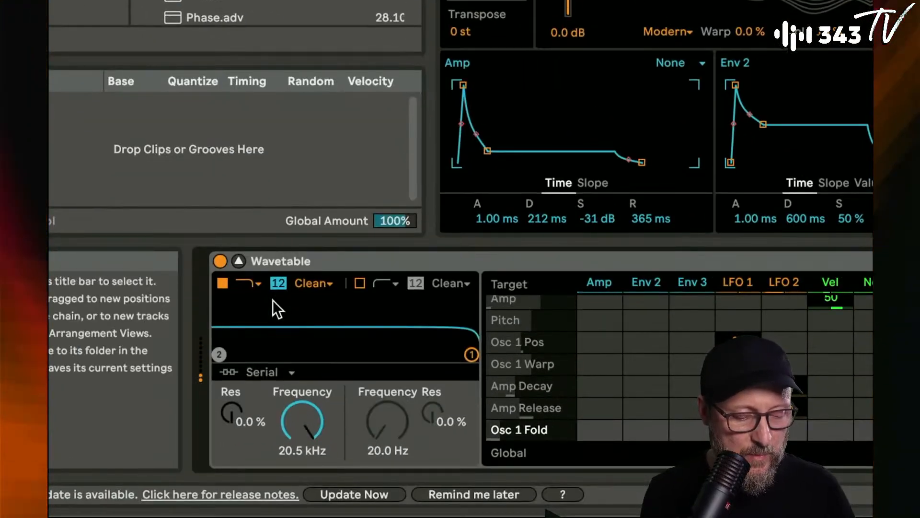
left_click(279, 282)
left_click_drag(302, 422, 302, 434)
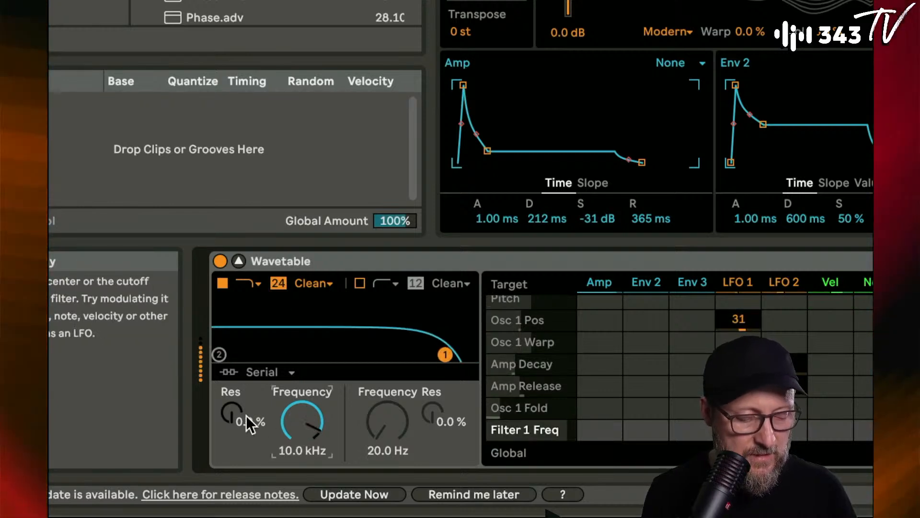
left_click_drag(246, 421, 242, 420)
left_click_drag(302, 421, 302, 426)
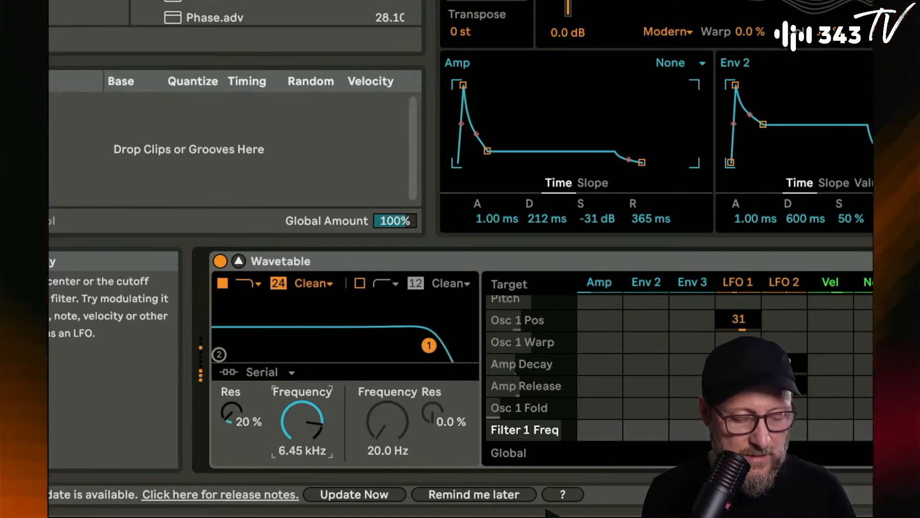
left_click_drag(243, 421, 243, 417)
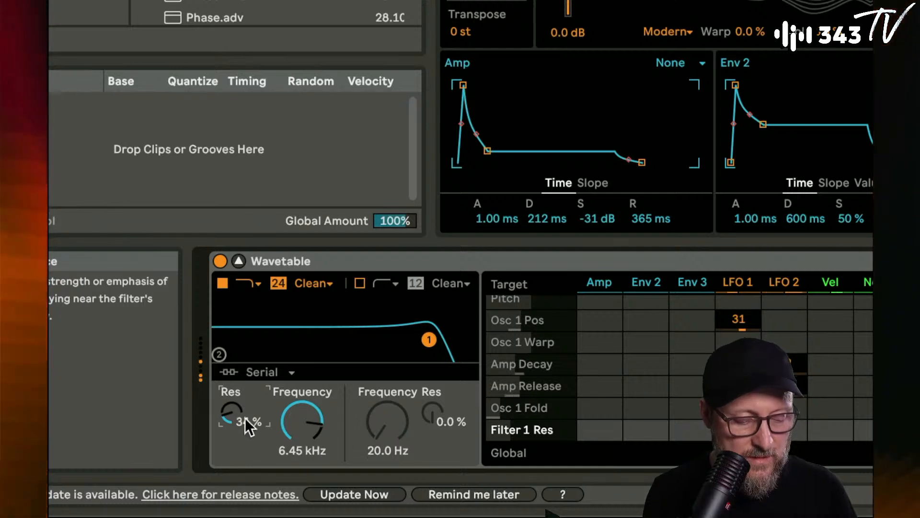
mouse_move(302, 421)
left_mouse_down()
mouse_move(302, 412)
mouse_move(302, 424)
left_mouse_up()
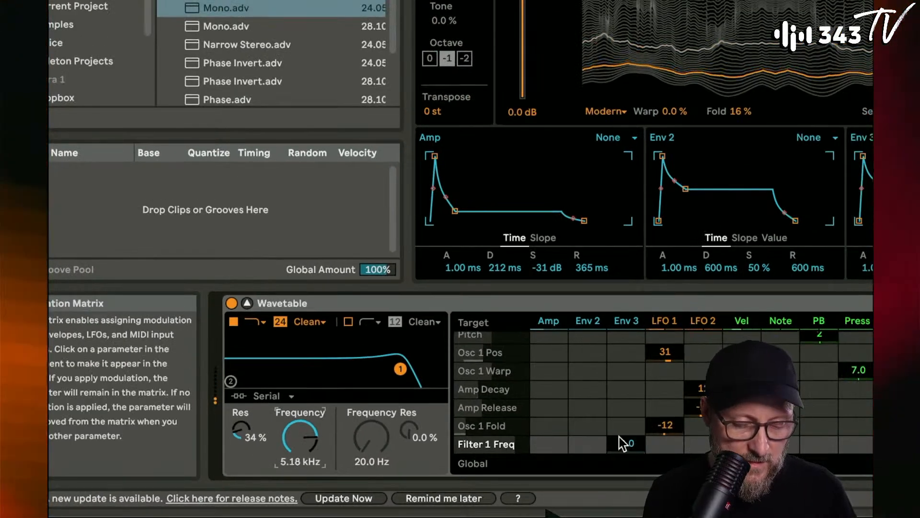
- Modulate the Wavetable's Filter 1 Freq with the Amp envelope at 36 and lower the cutoff to 2.99 kHz
left_click_drag(551, 442, 551, 422)
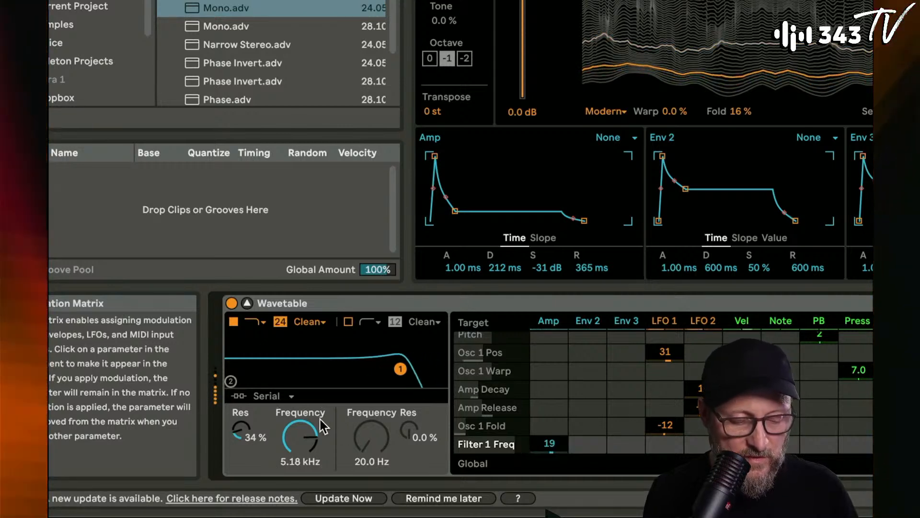
left_click_drag(304, 432, 304, 455)
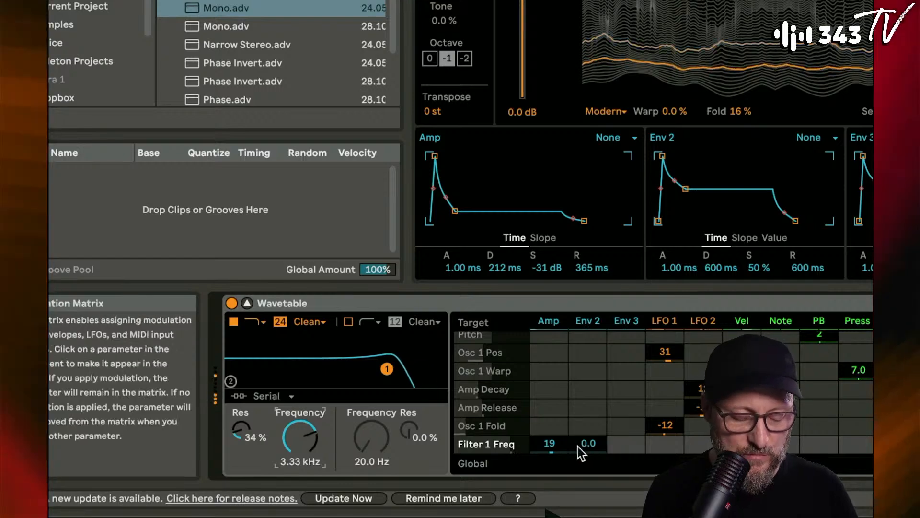
left_click_drag(551, 444, 551, 428)
left_click_drag(301, 437, 301, 442)
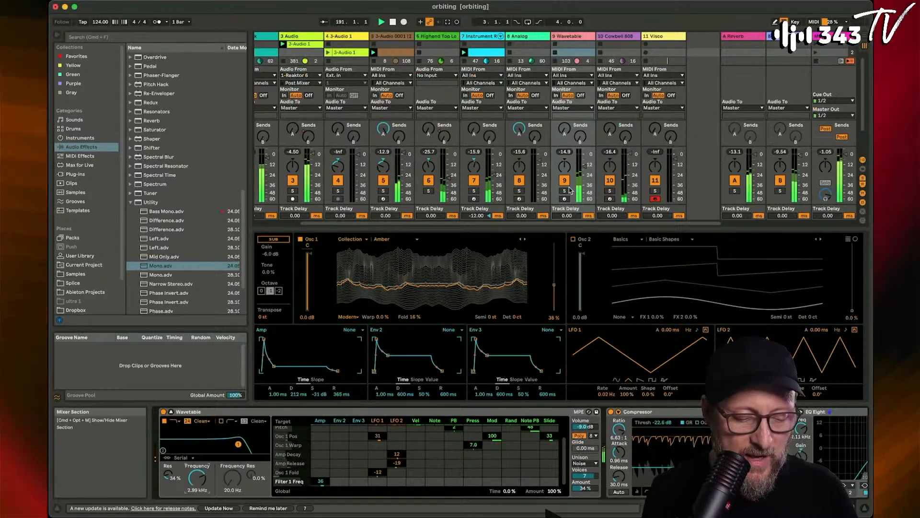
- Solo the Wavetable track and refine filter 1 to 27% resonance, a 2.15 kHz cutoff and an Amp modulation amount of 33
left_click(564, 192)
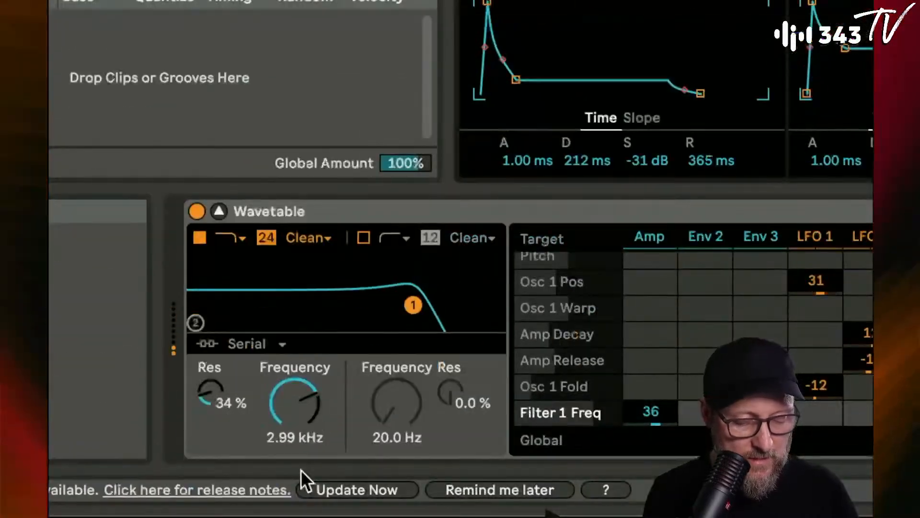
left_click_drag(219, 404, 218, 412)
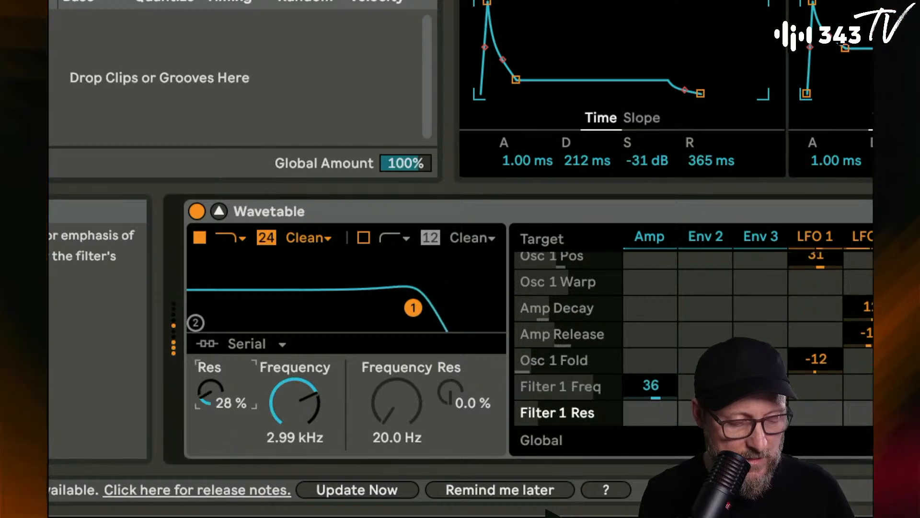
left_click_drag(282, 422, 282, 429)
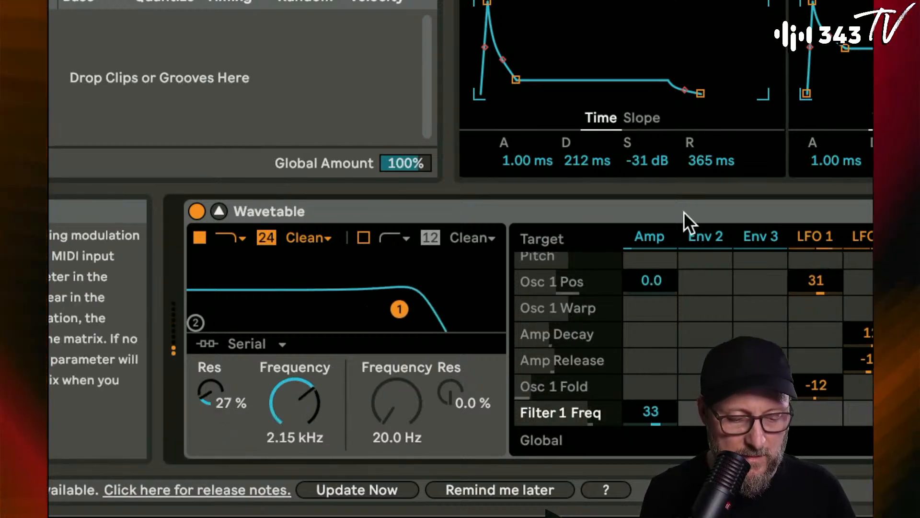
- Set the Wavetable's Amp envelope to 7.82 ms attack, 192 ms decay and 546 ms release
left_click(712, 161)
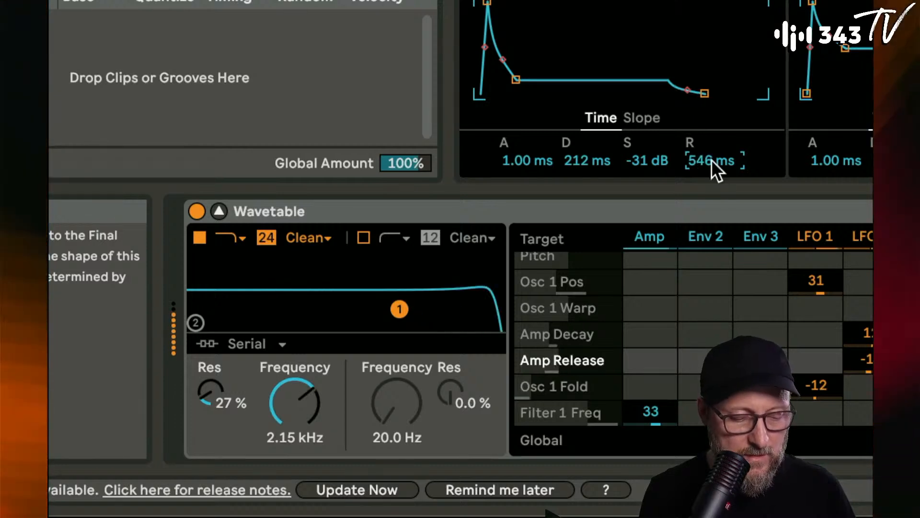
left_click_drag(522, 172, 521, 164)
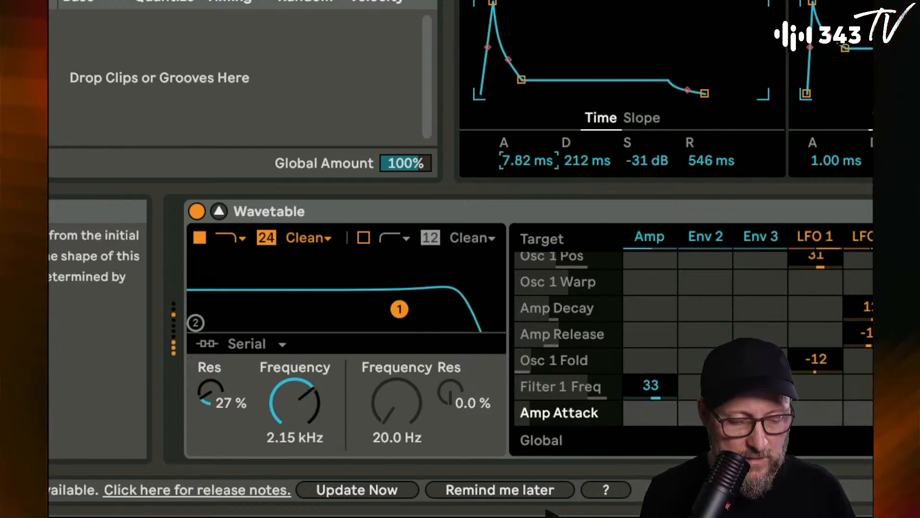
left_click_drag(587, 160, 579, 159)
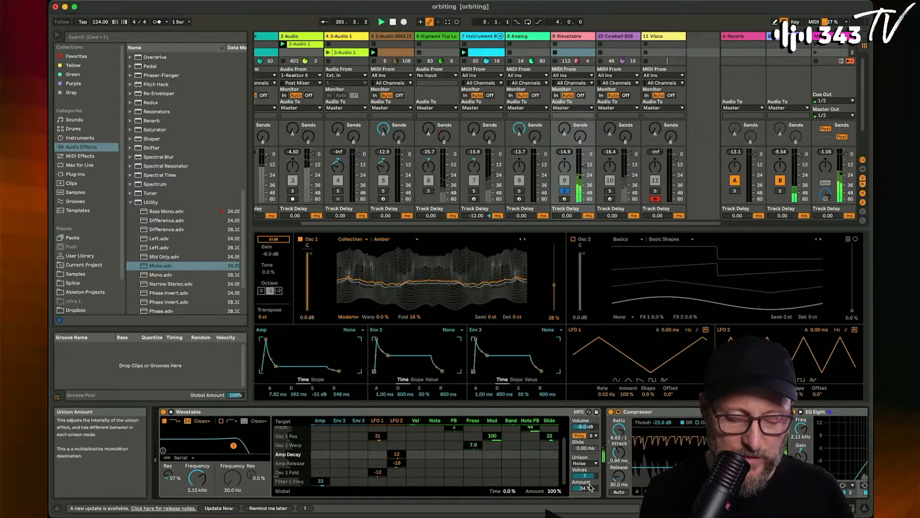
- Set the Wavetable's Noise unison to 5 voices with a 72% amount and unsolo the Wavetable track
left_click_drag(591, 488, 591, 475)
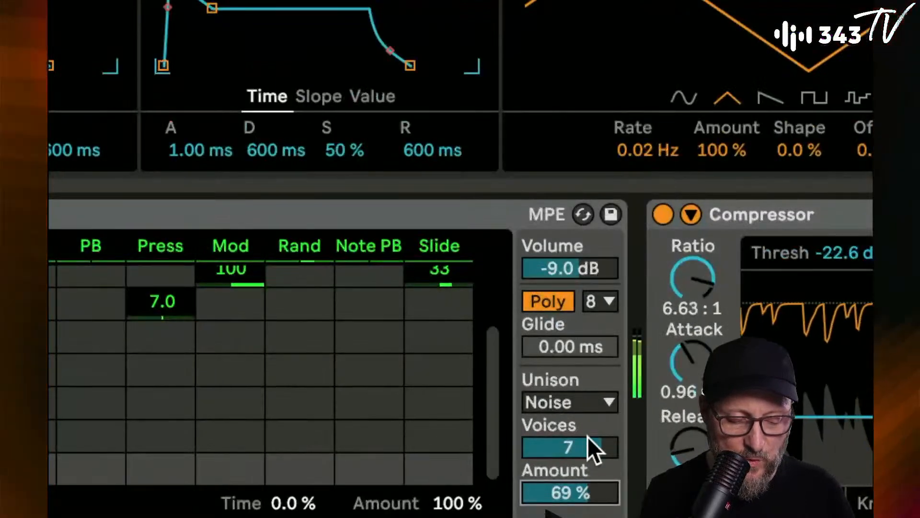
left_click_drag(590, 476, 591, 484)
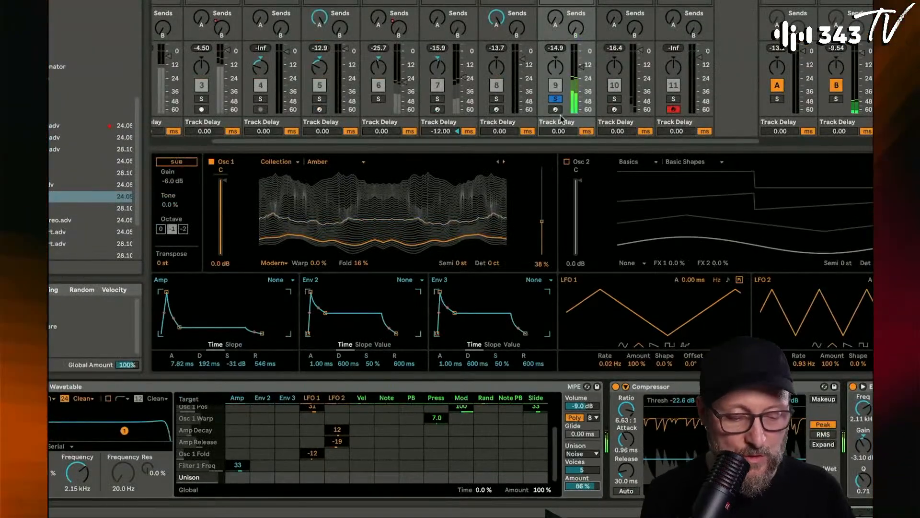
left_click_drag(581, 67, 582, 65)
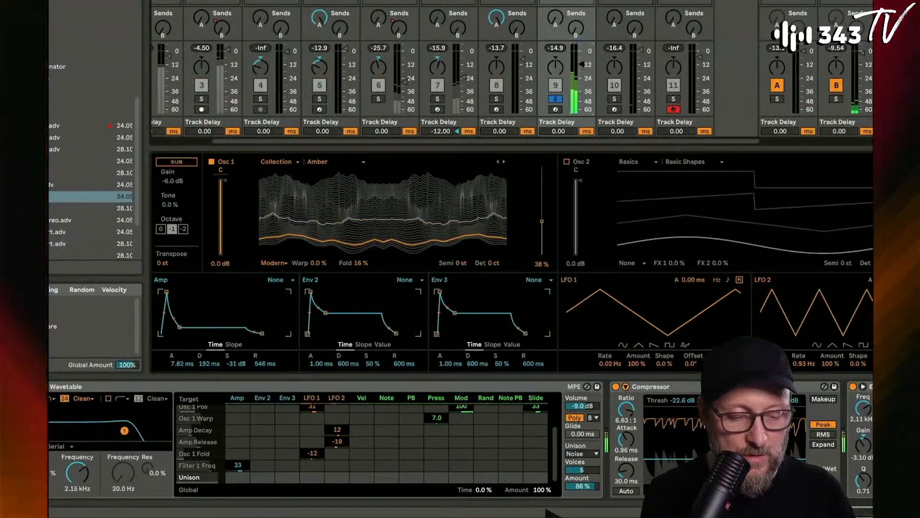
left_click(556, 98)
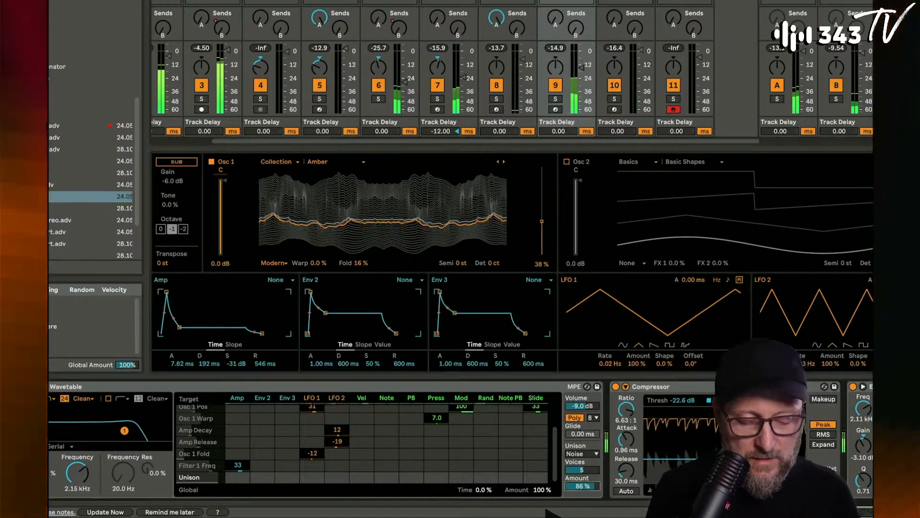
left_click_drag(582, 486, 583, 496)
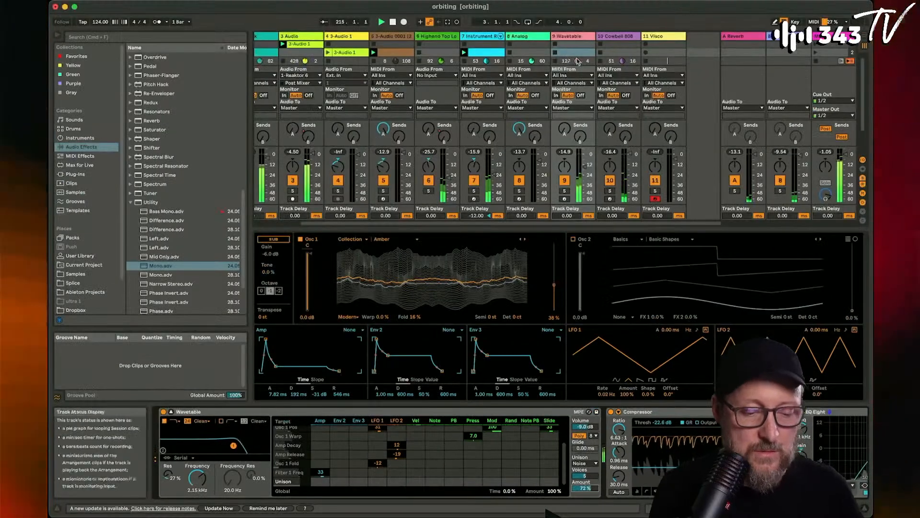
- Open the Visco plug-in on track 11 and browse its kit presets until Techno Dungeon is loaded
left_click(662, 38)
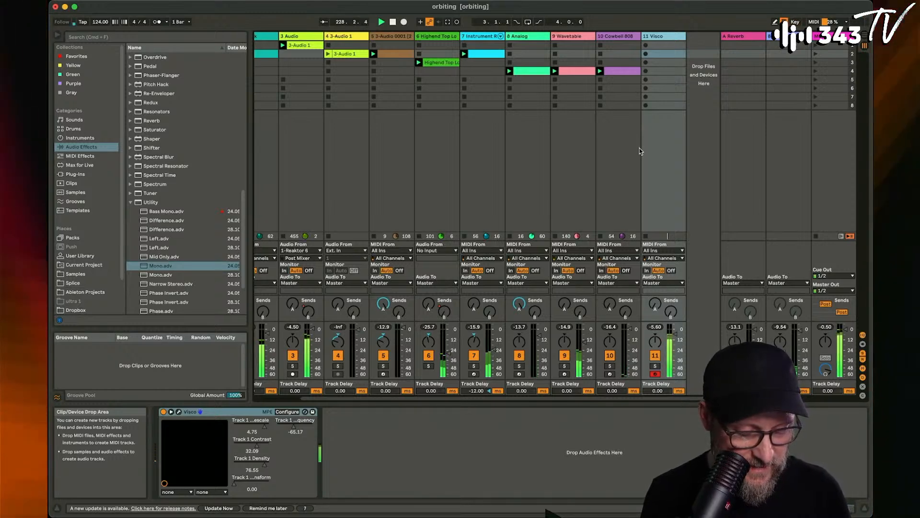
left_click(179, 411)
left_click(634, 76)
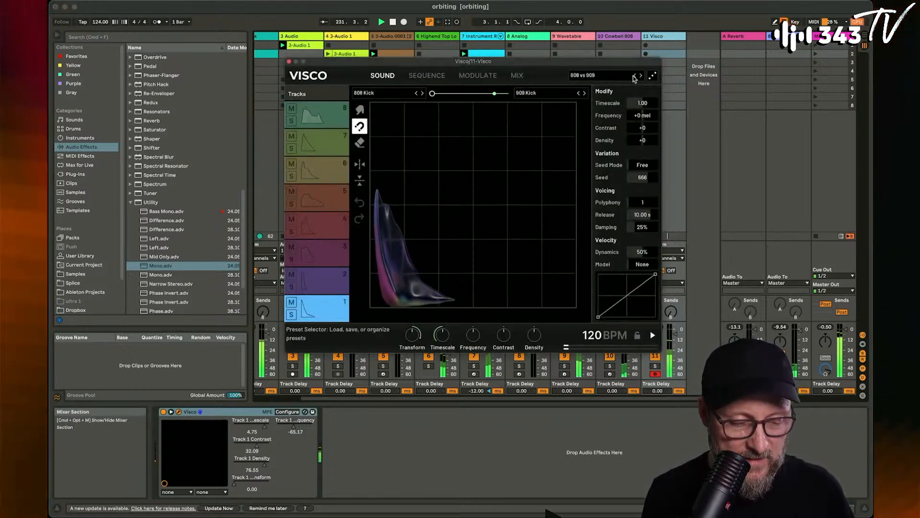
left_click(635, 76)
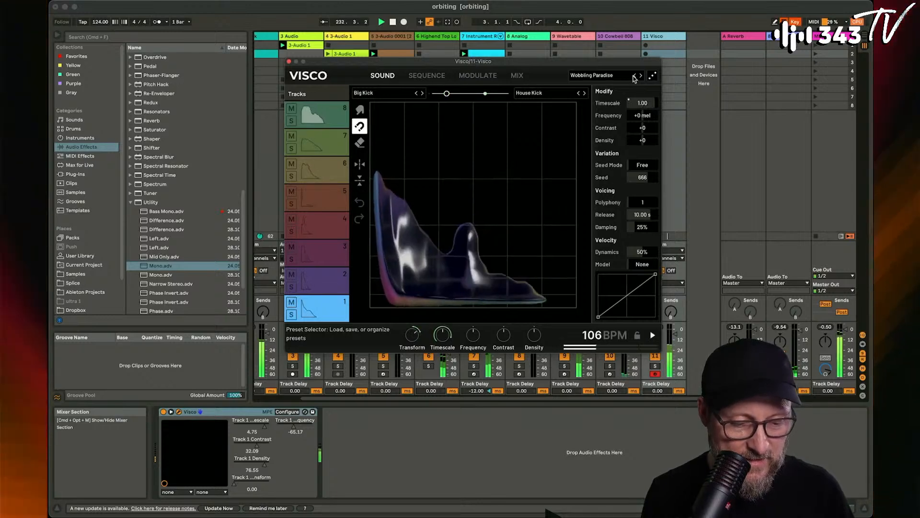
left_click(634, 76)
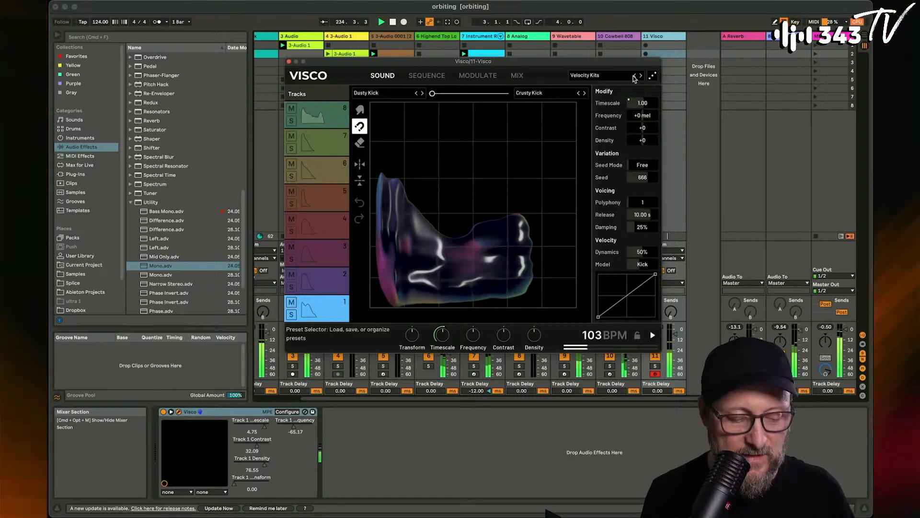
left_click(634, 75)
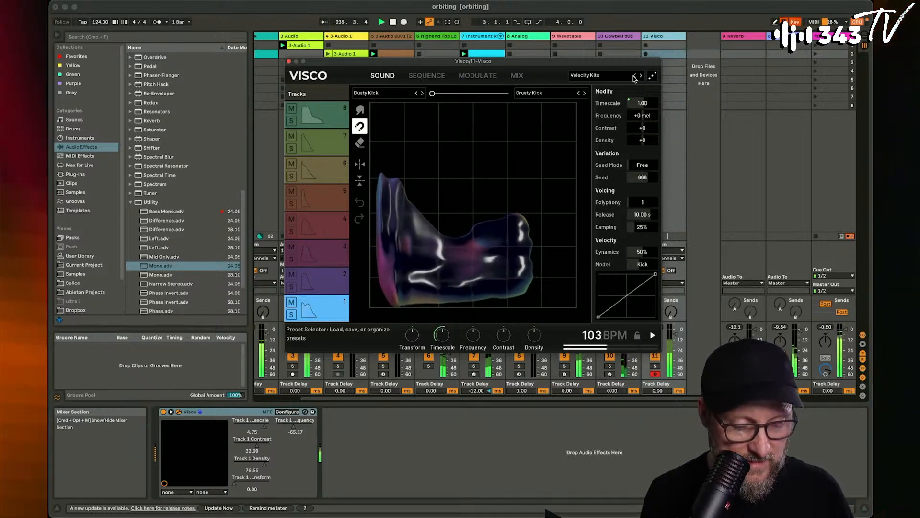
left_click(634, 76)
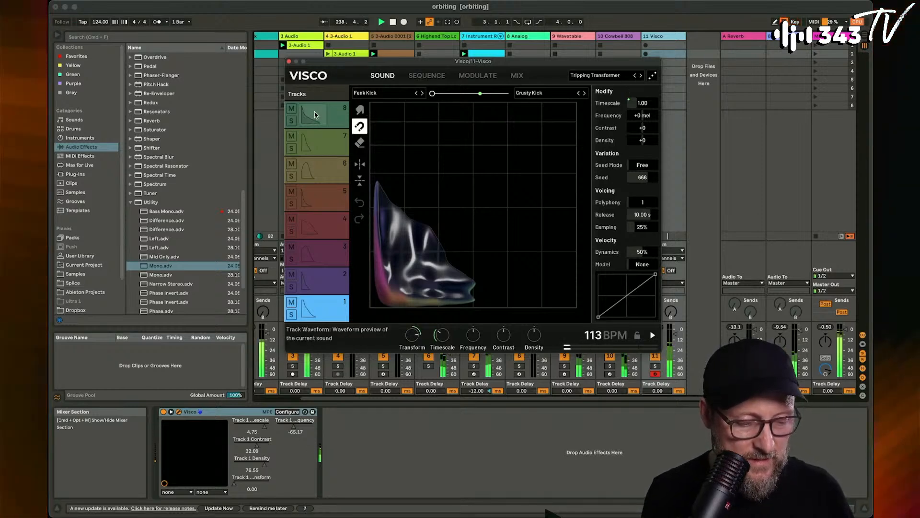
left_click(331, 142)
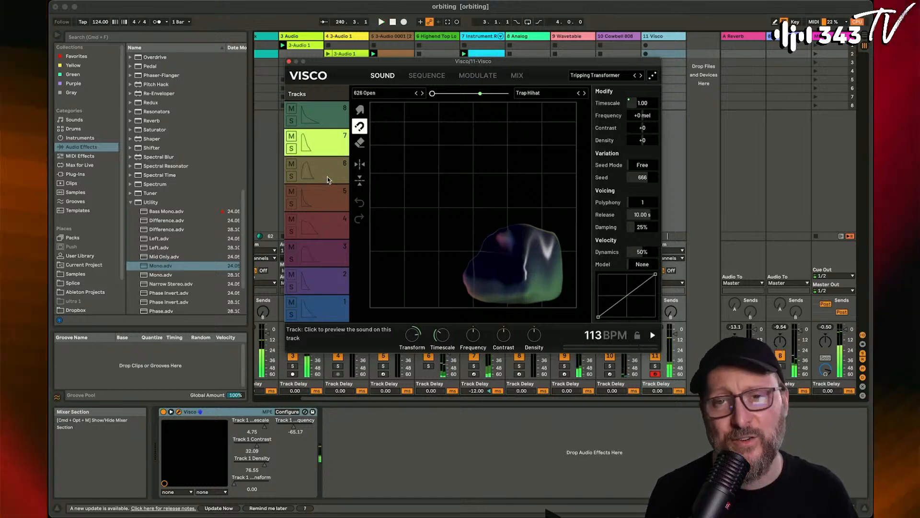
left_click_drag(638, 62, 592, 58)
left_click(594, 71)
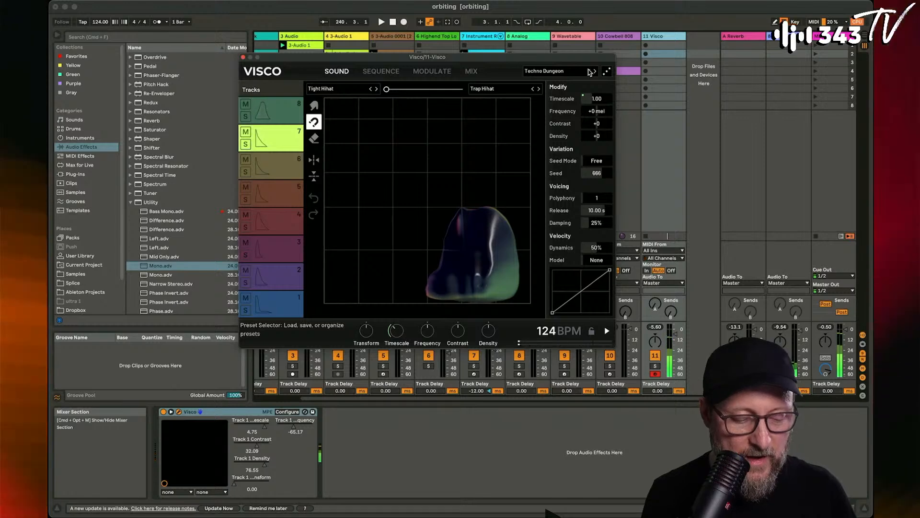
- Set the Visco track's volume to 1.0 dB and preview the DMX Shaker sound on Visco's track 8
left_click_drag(675, 335, 675, 339)
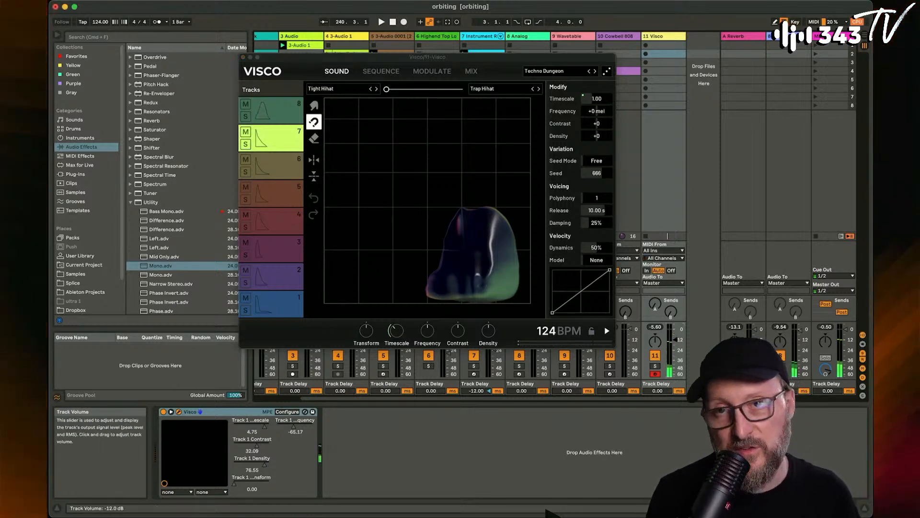
left_click(280, 110)
left_click(289, 119)
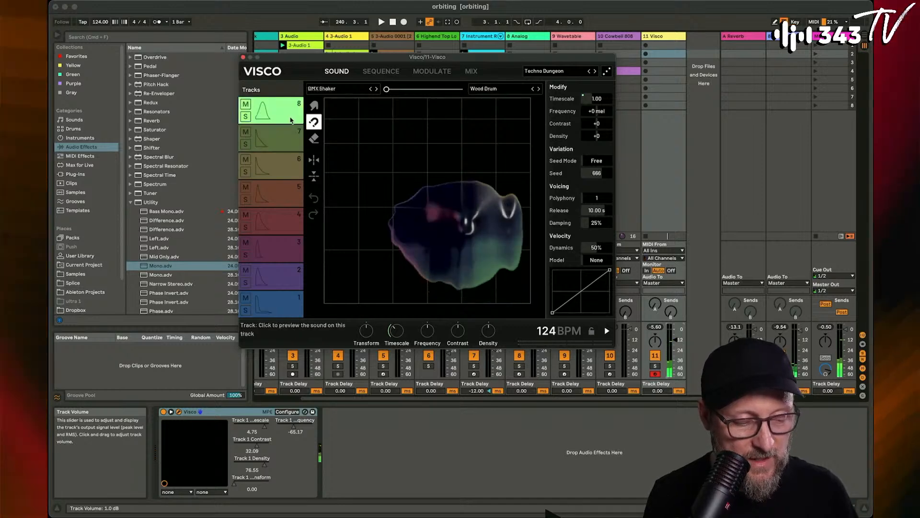
- Create a one-bar MIDI clip in the Visco track's second slot and bring the G1 row into view
double_click(663, 53)
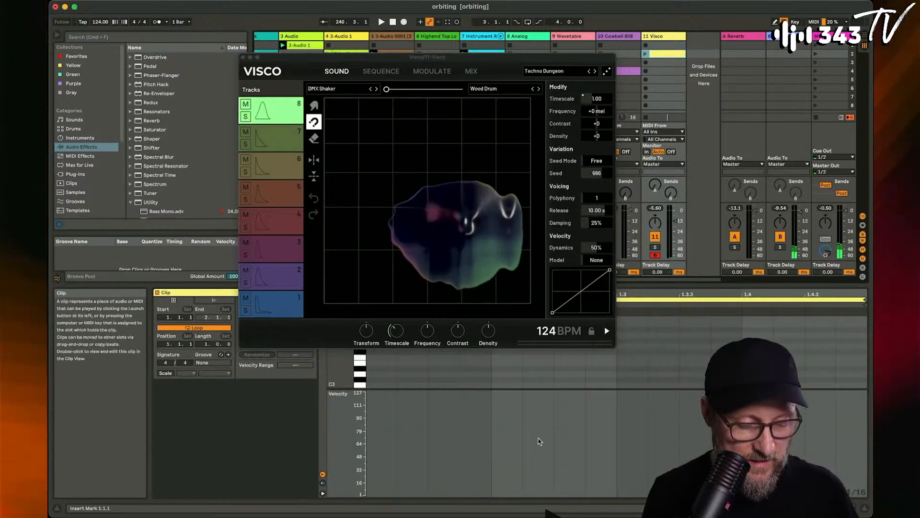
key("g")
scroll(468, 374, "up", 4)
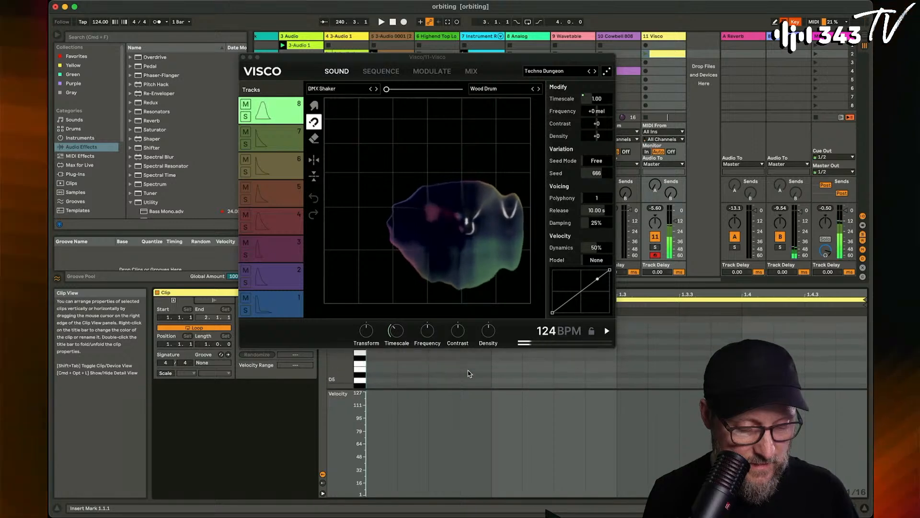
left_click_drag(342, 374, 342, 340)
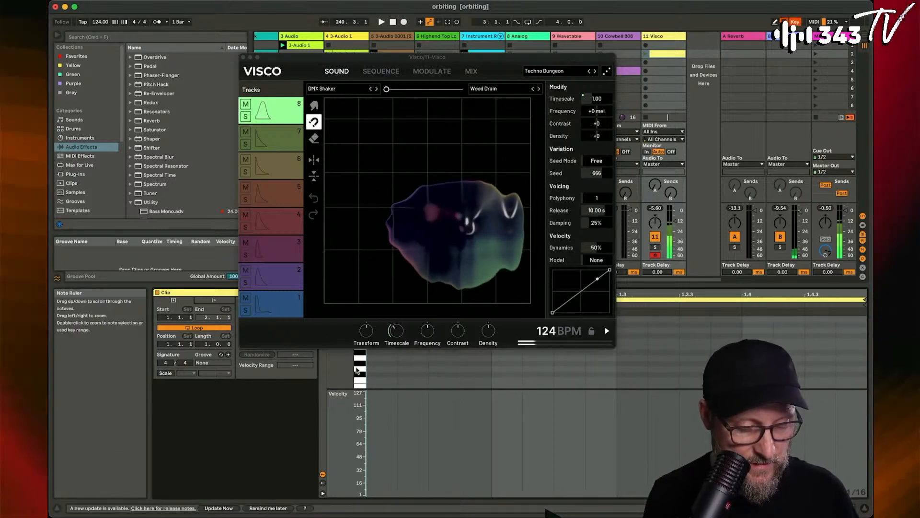
- Add sixteenth notes on G1 at 1.1.3, 1.2.3, 1.3.3 and 1.4.3, and launch the Visco clip
double_click(445, 368)
double_click(571, 365)
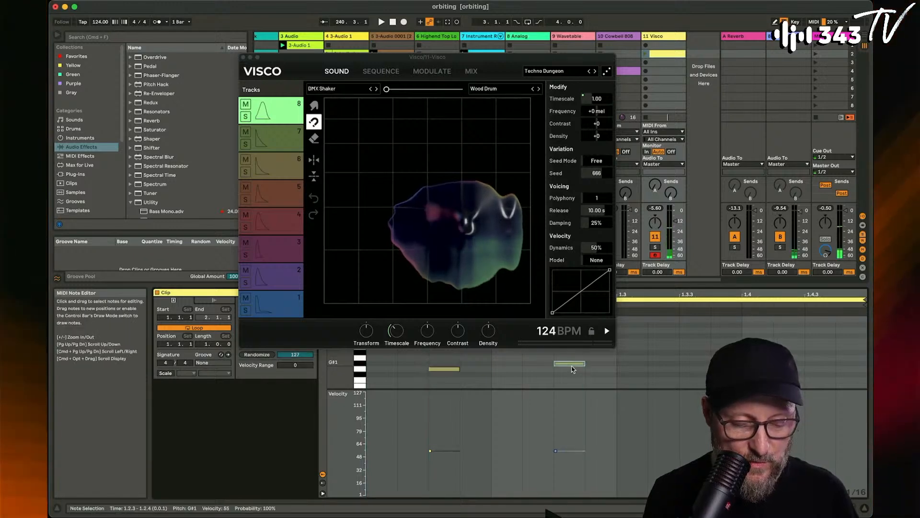
left_click_drag(571, 364, 572, 369)
double_click(694, 369)
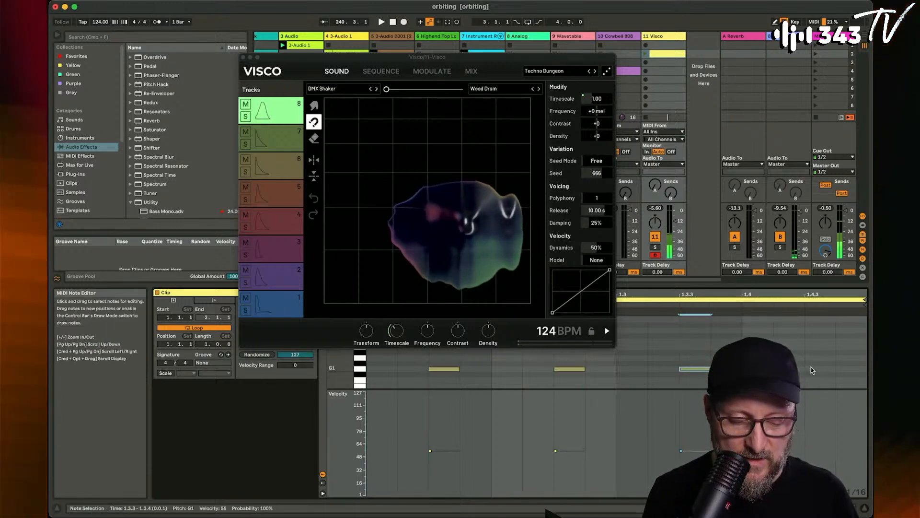
double_click(815, 369)
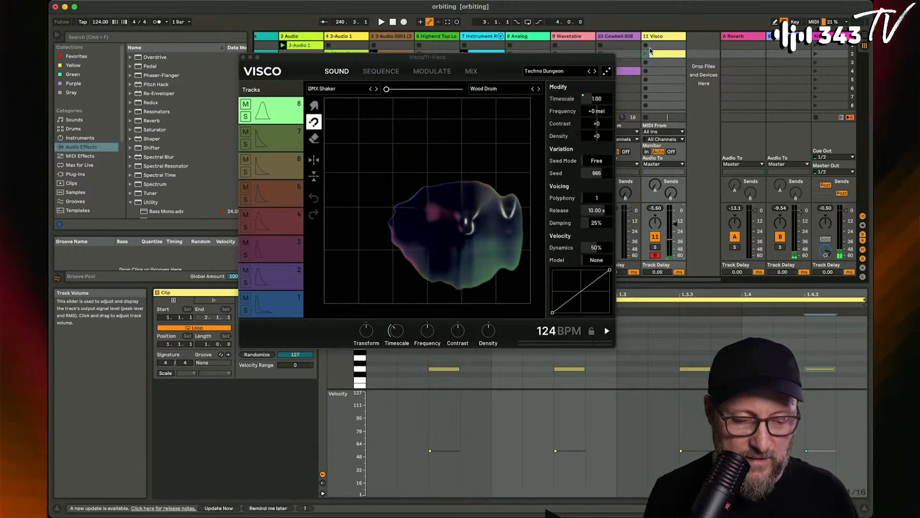
left_click(647, 53)
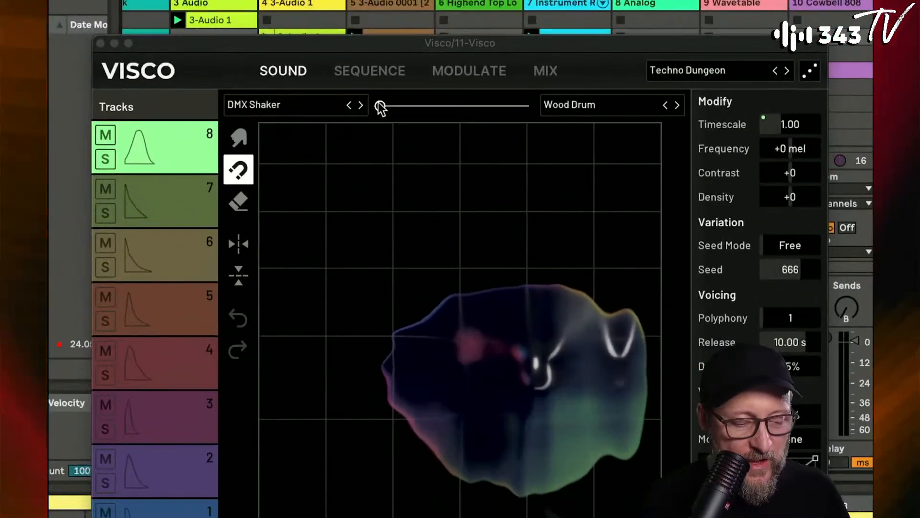
- Replace track 8's Wood Drum with the closed hi-hat 1974 Hihat and morph the DMX Shaker most of the way toward it
left_click_drag(380, 107, 506, 130)
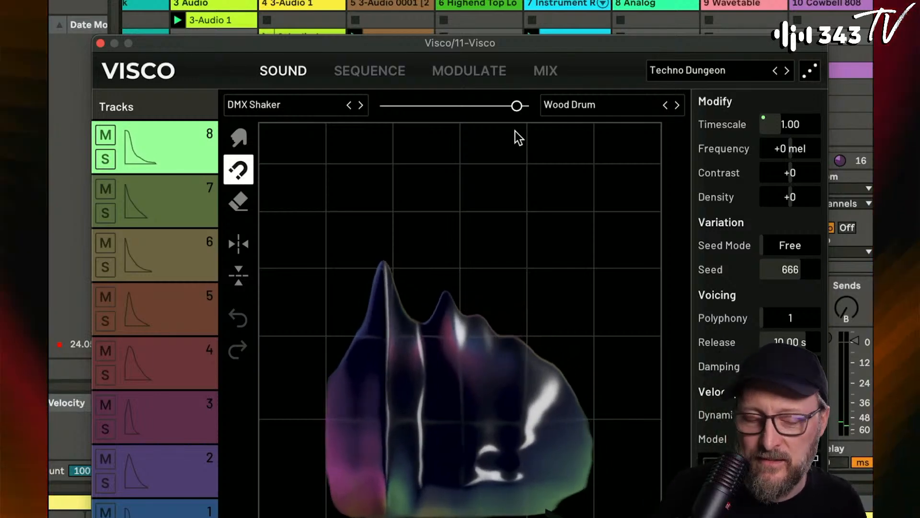
left_click(595, 98)
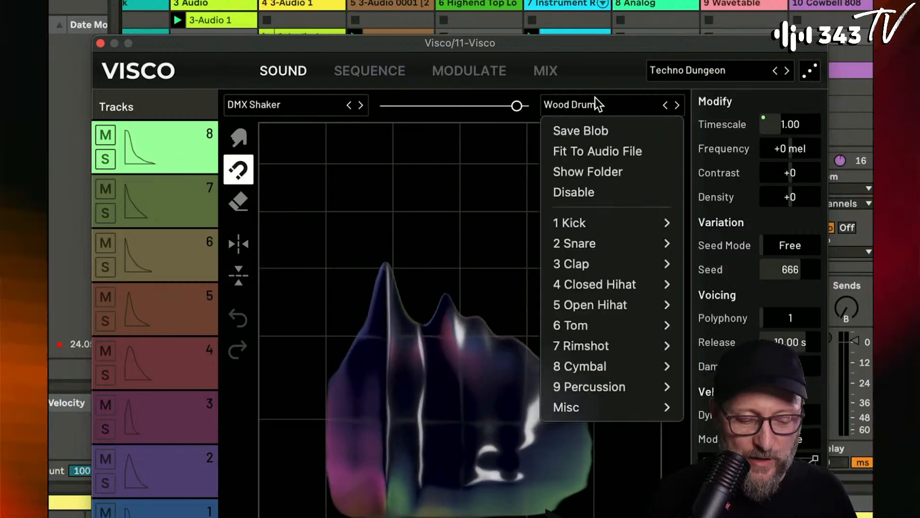
mouse_move(616, 283)
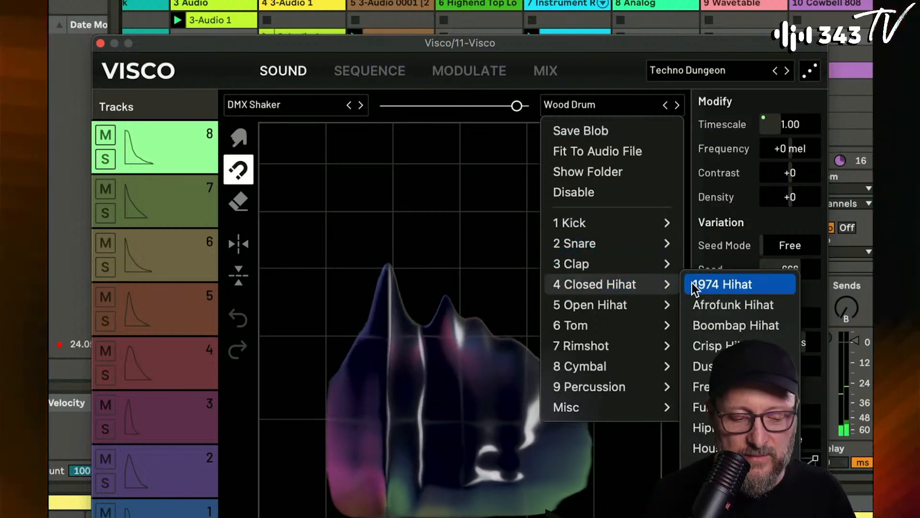
left_click(698, 283)
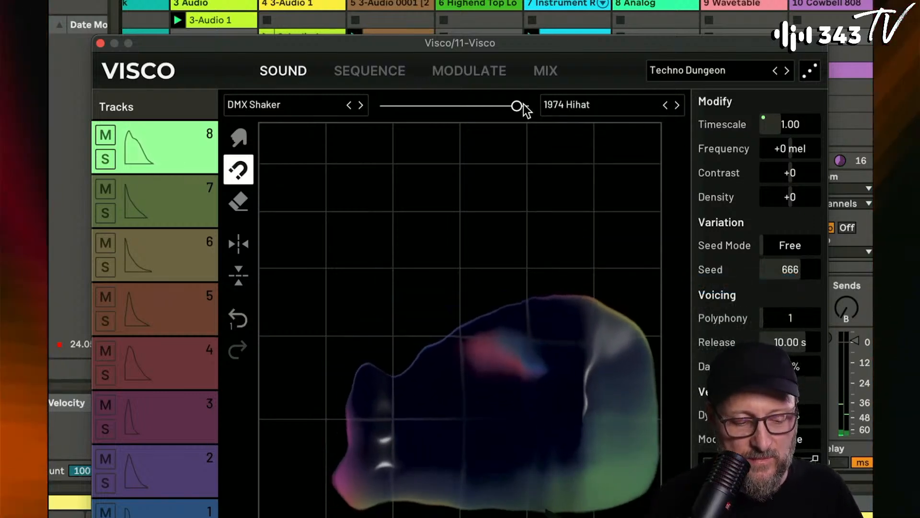
left_click_drag(517, 107, 499, 147)
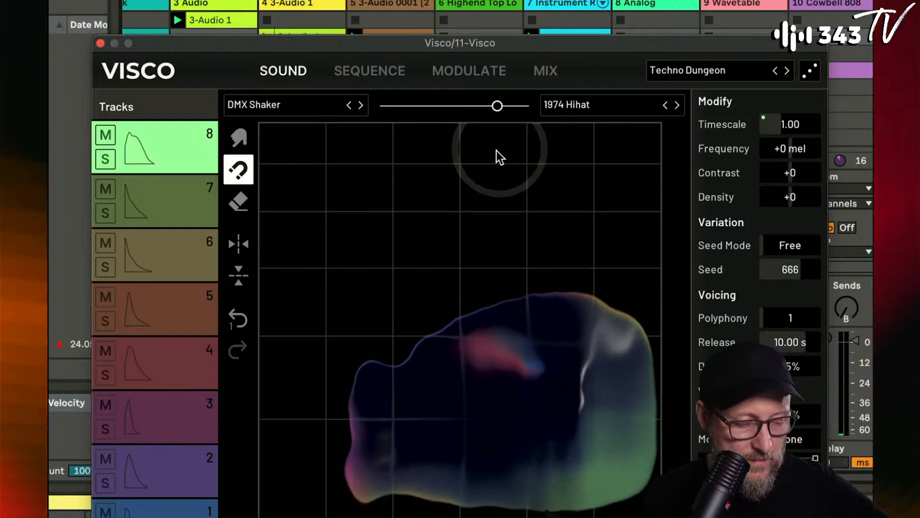
- Compare track 8's sound with its frequency range mirrored and unmirrored, ending on the mirrored version
left_click(238, 244)
left_click(240, 248)
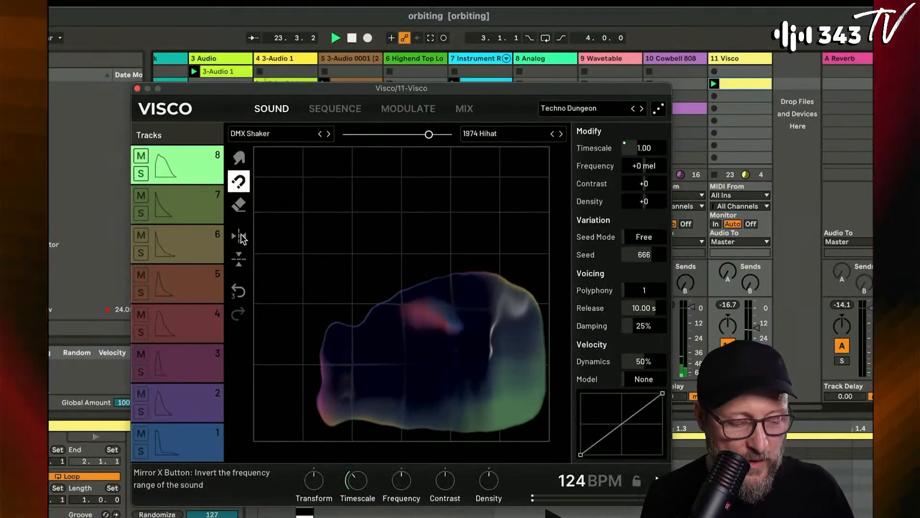
left_click(242, 238)
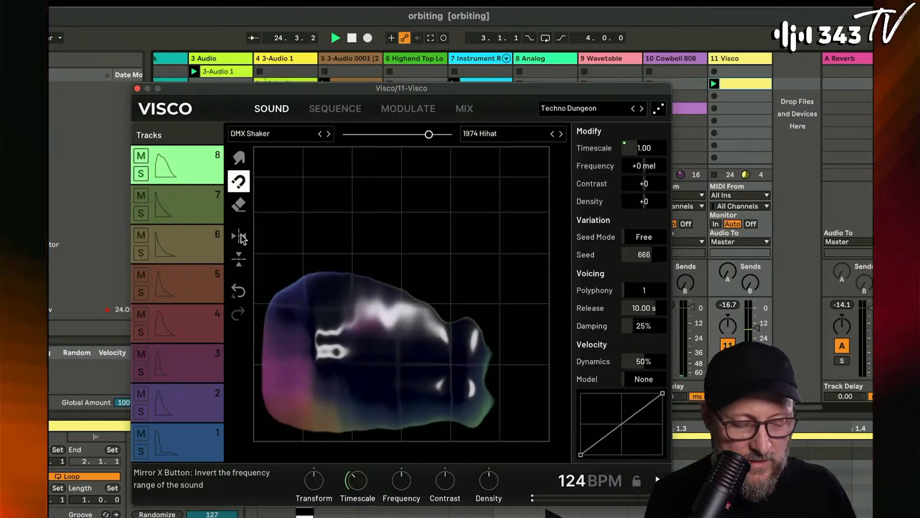
- Morph track 8 slightly closer to 1974 Hihat, then flip its frequency range back and reverse its timeline
left_click_drag(429, 135, 438, 155)
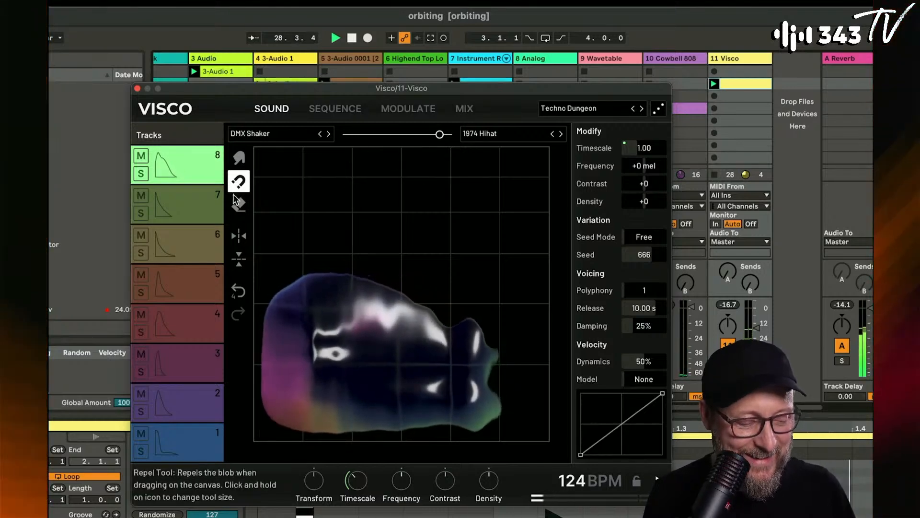
left_click(241, 238)
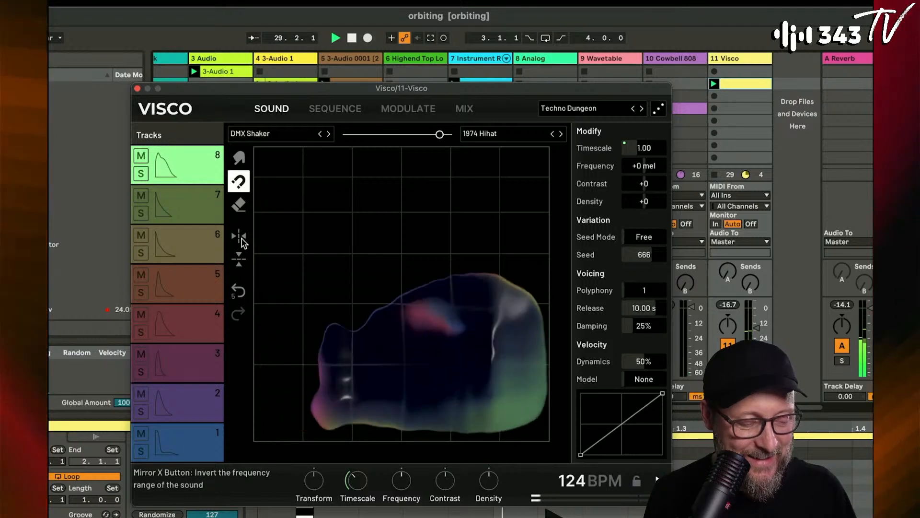
left_click(242, 267)
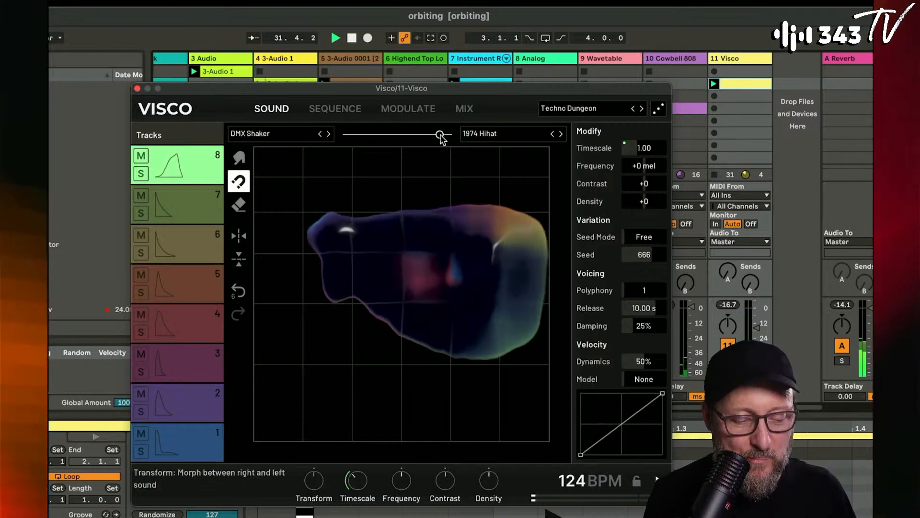
- Morph track 8 fully back to DMX Shaker, set the global timescale to about 0.27 and return the global transform to its default
left_click_drag(437, 138, 345, 159)
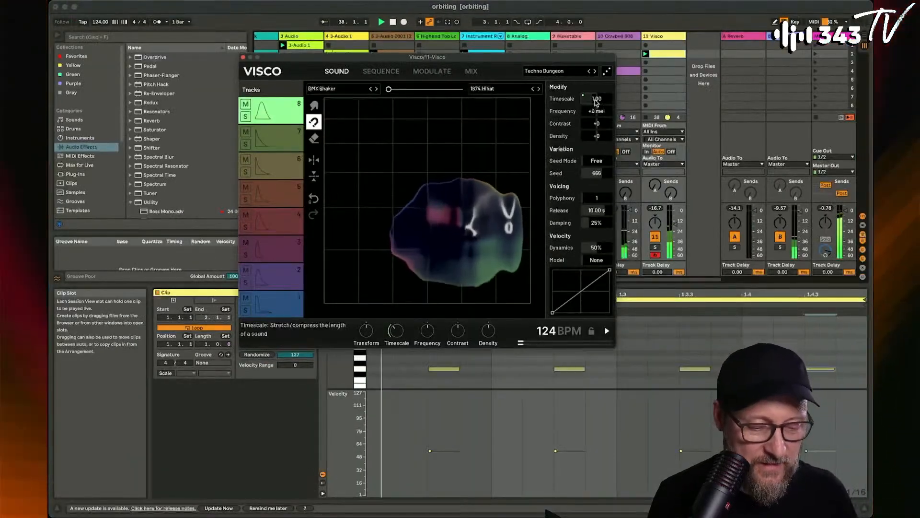
mouse_move(397, 330)
left_mouse_down()
mouse_move(396, 319)
mouse_move(396, 357)
mouse_move(399, 335)
left_mouse_up()
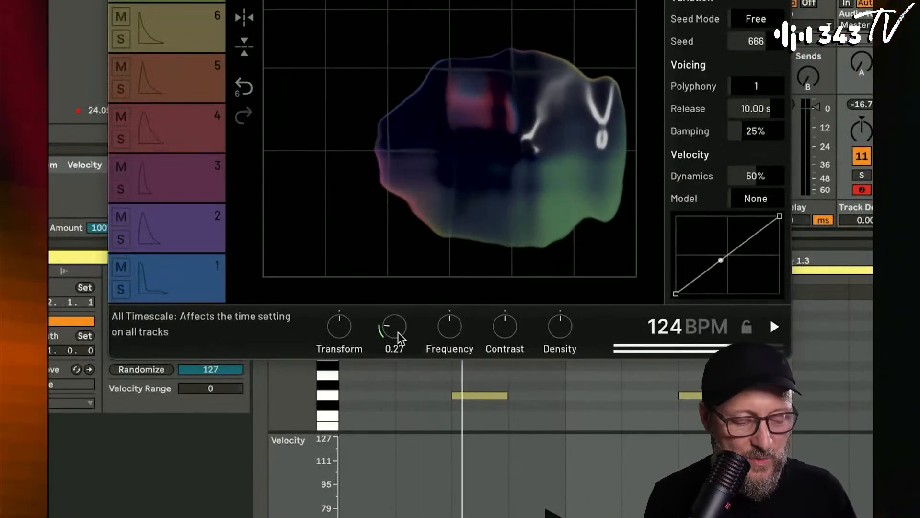
left_click_drag(339, 326, 340, 345)
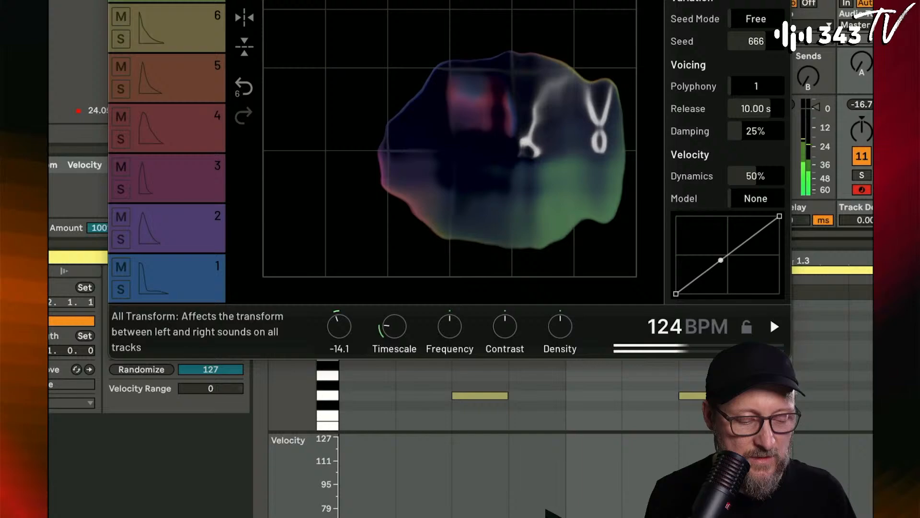
double_click(341, 326)
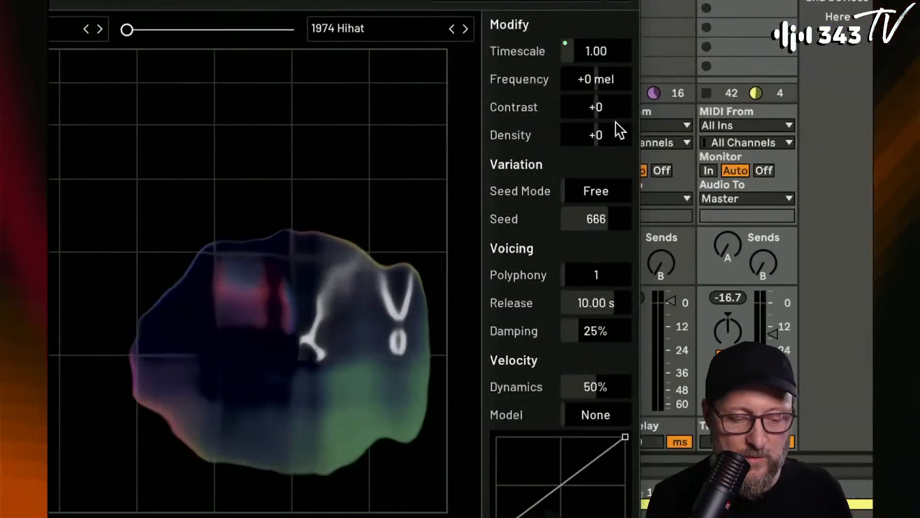
- Set track 8's contrast to -48 and density to +75, and morph the sound about halfway toward 1974 Hihat
left_click_drag(597, 106, 605, 134)
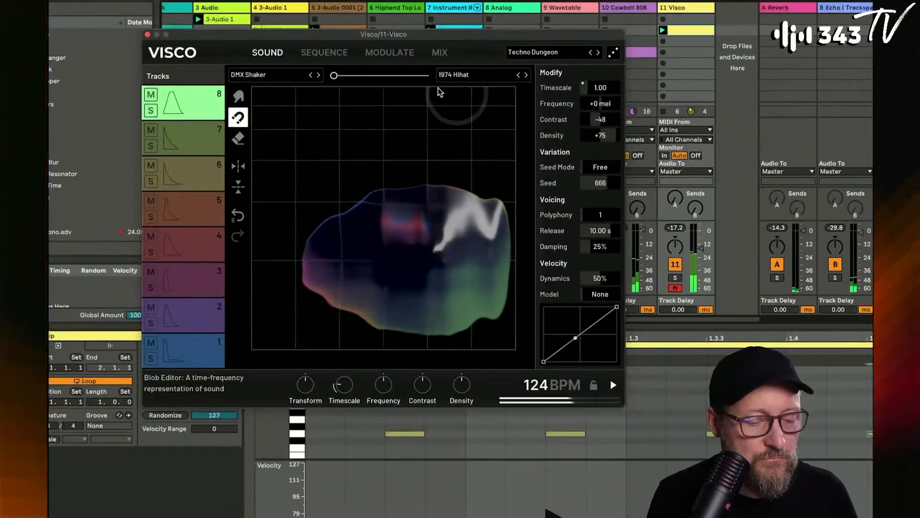
left_click_drag(335, 75, 413, 87)
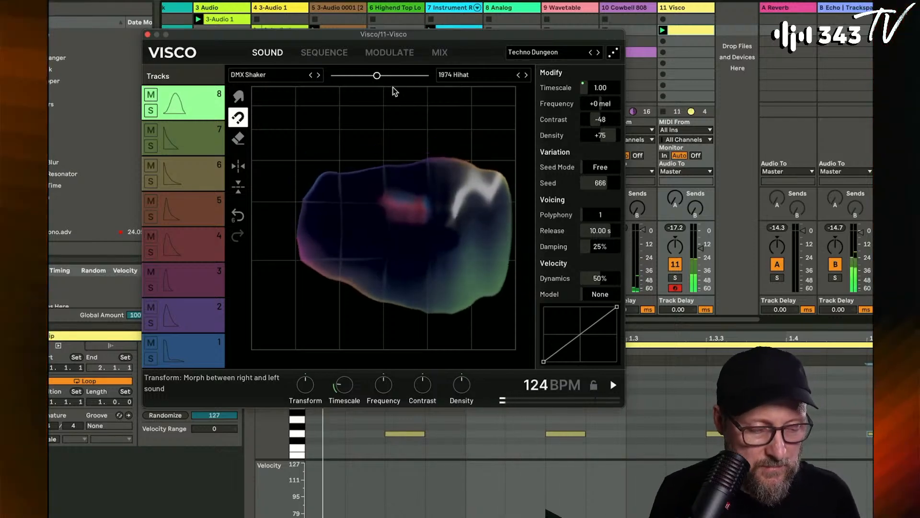
- Slow LFO 1 down to a rate of 0.07 Hz in the modulation settings
left_click(390, 52)
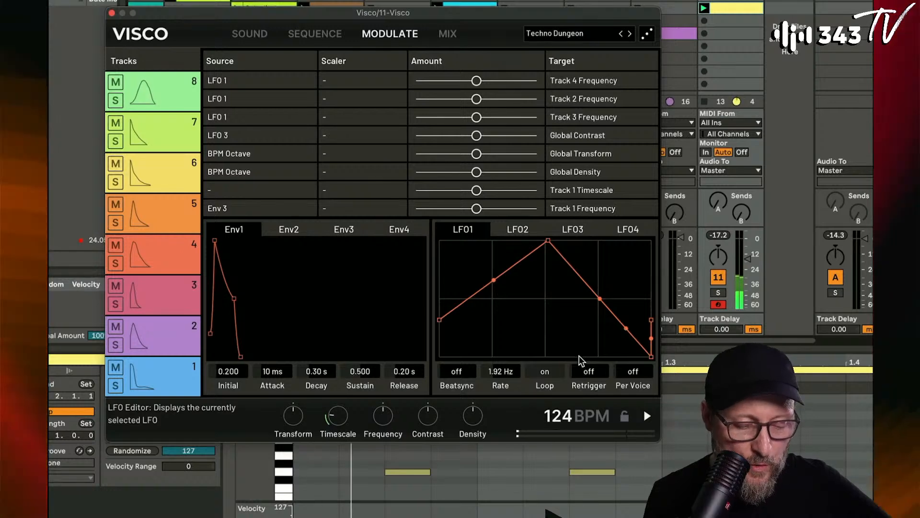
mouse_move(487, 371)
left_mouse_down()
mouse_move(470, 372)
mouse_move(488, 370)
left_mouse_up()
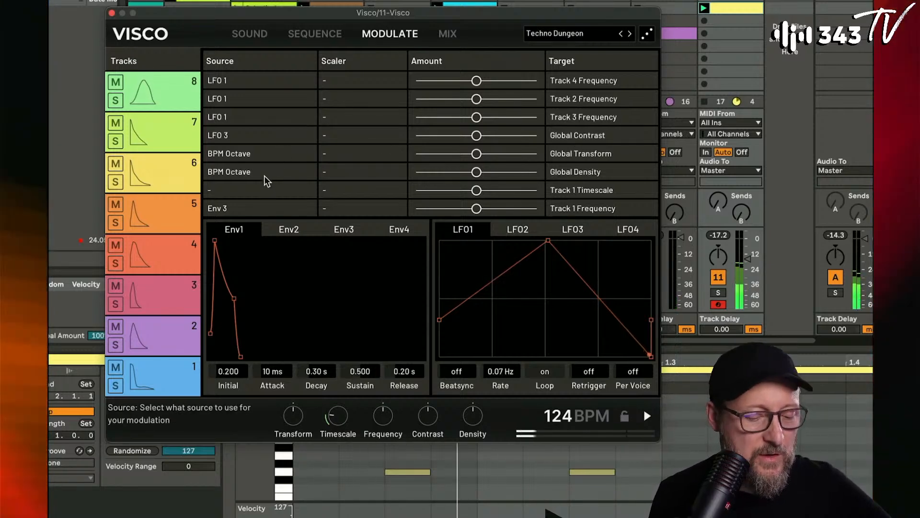
double_click(477, 191)
left_click_drag(478, 194, 581, 191)
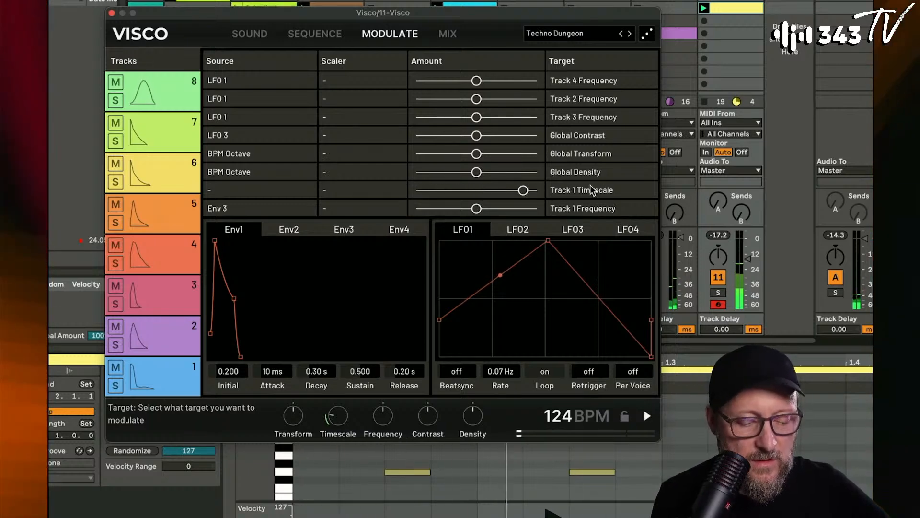
double_click(524, 193)
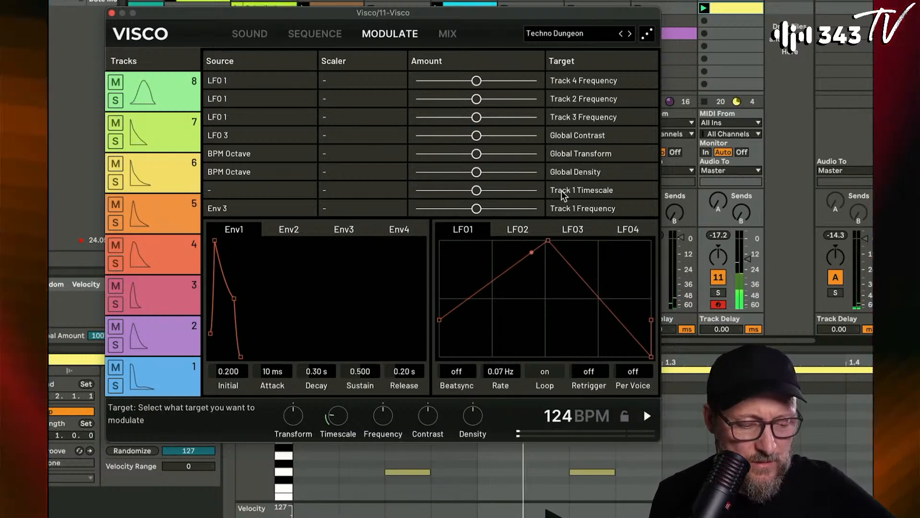
- Turn the unassigned Track 1 Timescale modulation into LFO 1 modulating Track 8 Timescale with a small positive amount
left_click(573, 192)
mouse_move(571, 331)
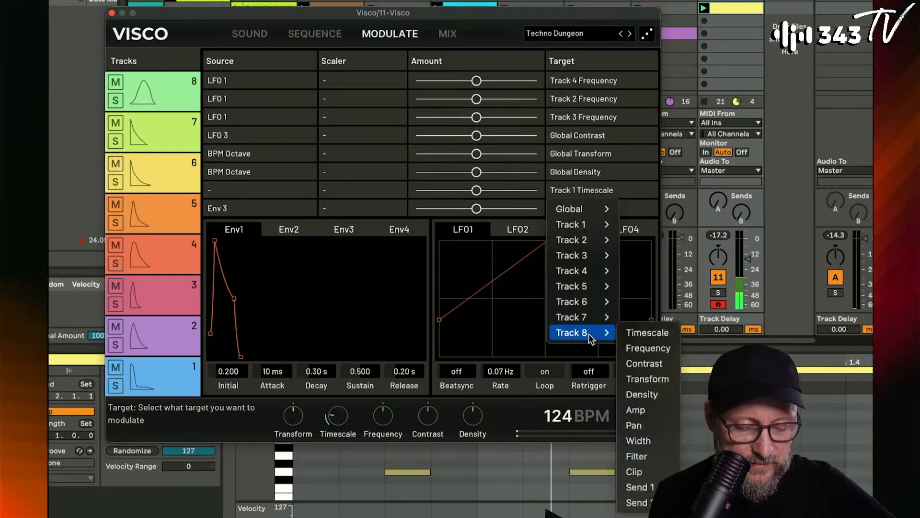
left_click(649, 330)
left_click_drag(487, 190, 535, 191)
left_click(285, 188)
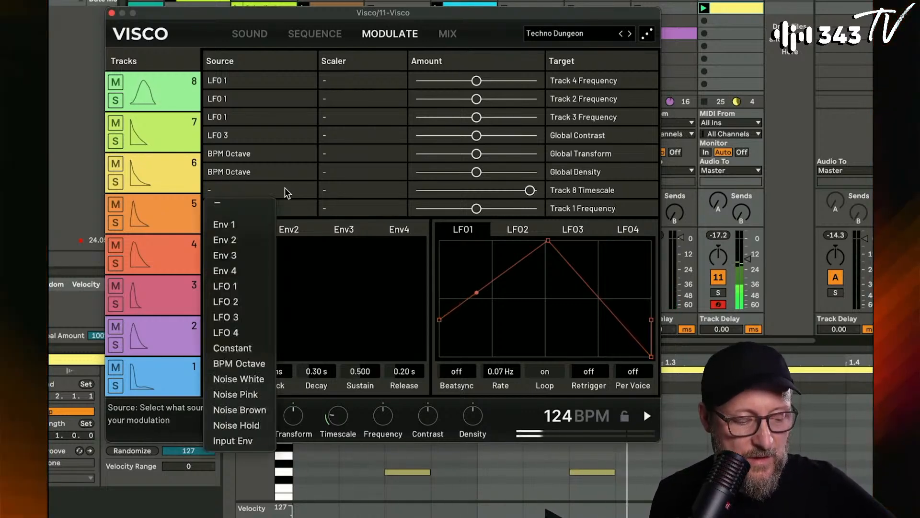
left_click(240, 289)
left_click_drag(531, 190, 490, 197)
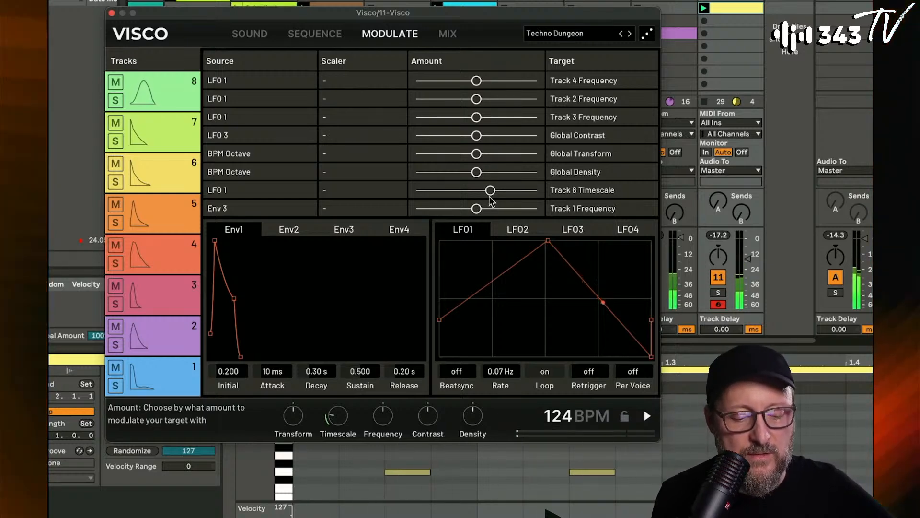
left_click_drag(490, 197, 491, 198)
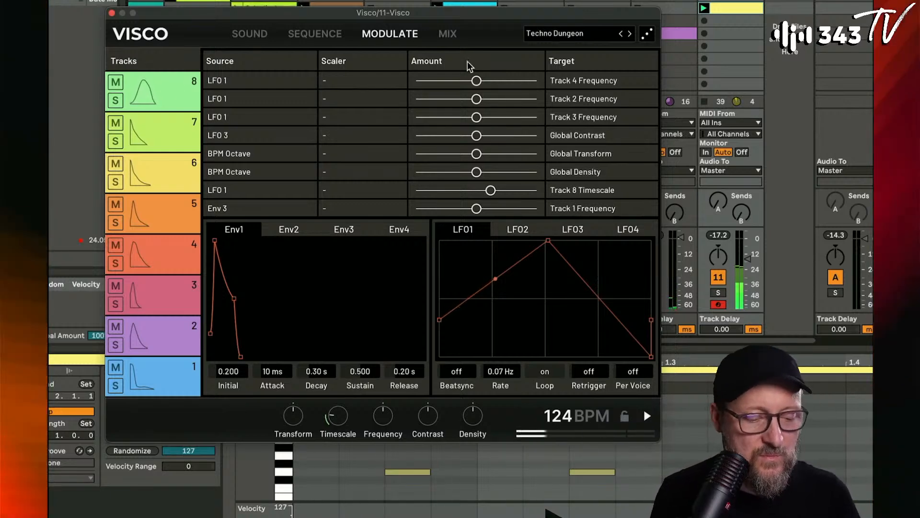
- Raise track 8's filter in the mix settings and feed it into both sends, with Send 2 at -18 dB
left_click(447, 34)
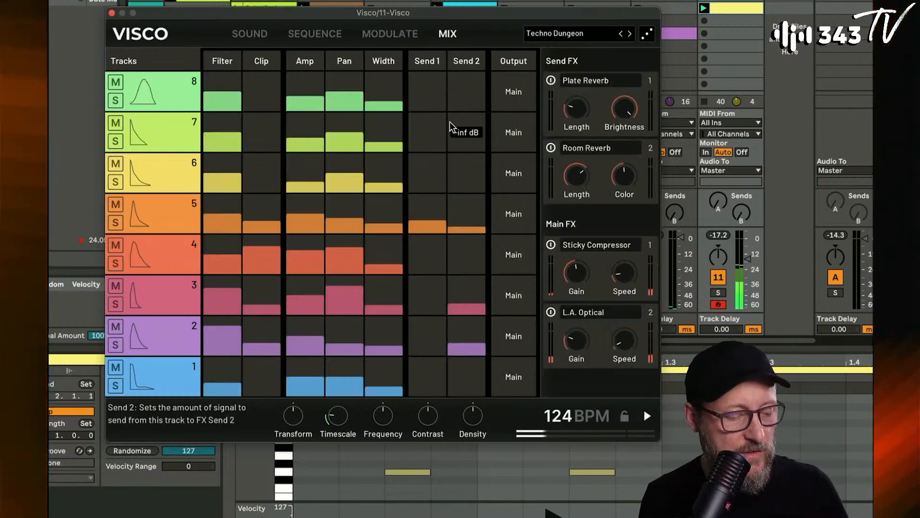
left_click_drag(233, 91, 233, 72)
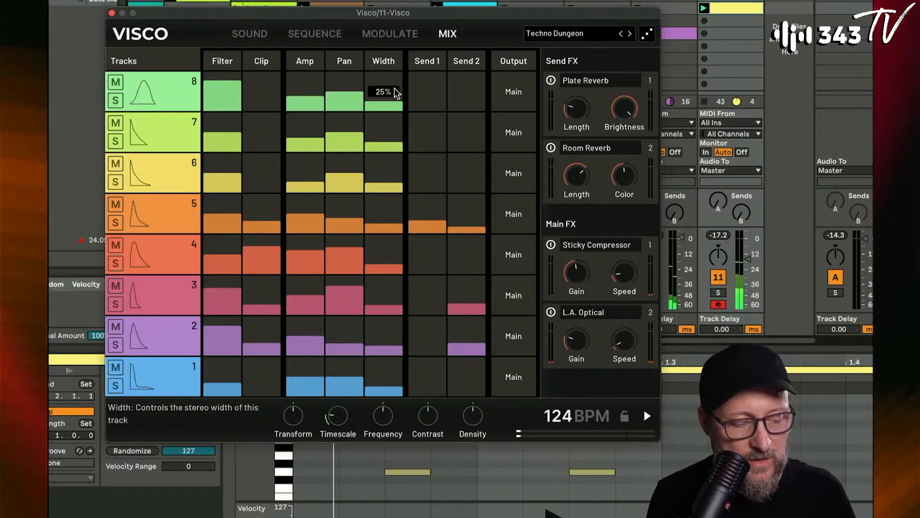
left_click_drag(426, 93, 466, 94)
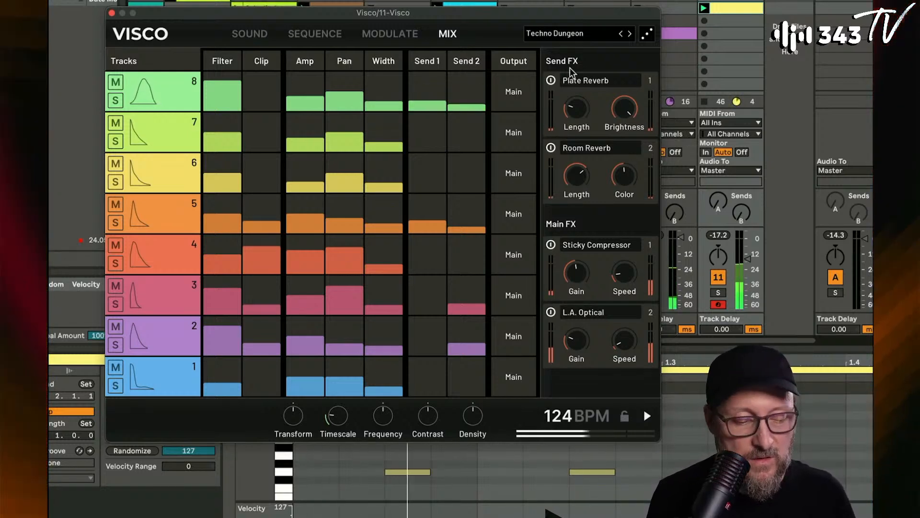
- Replace the Plate Reverb send effect with Tempo Delay, increase its length and raise track 8's Send 1 level
left_click(599, 81)
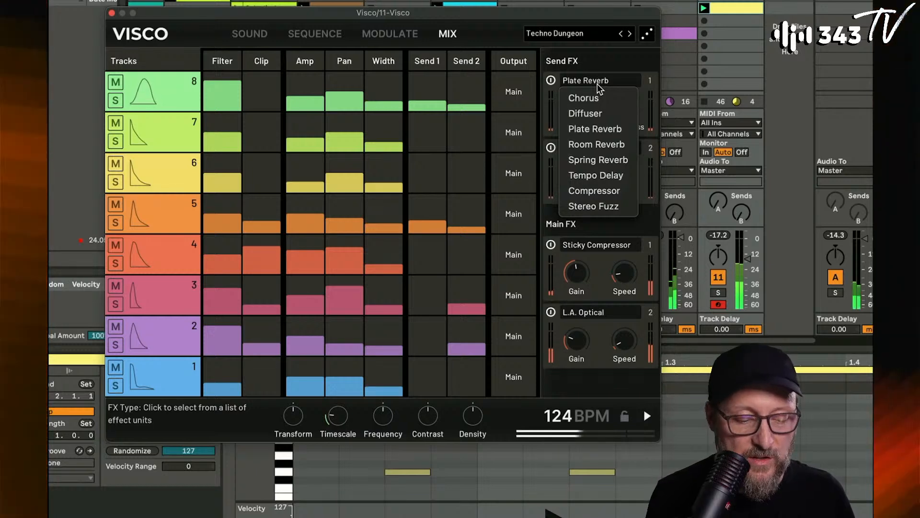
left_click(596, 175)
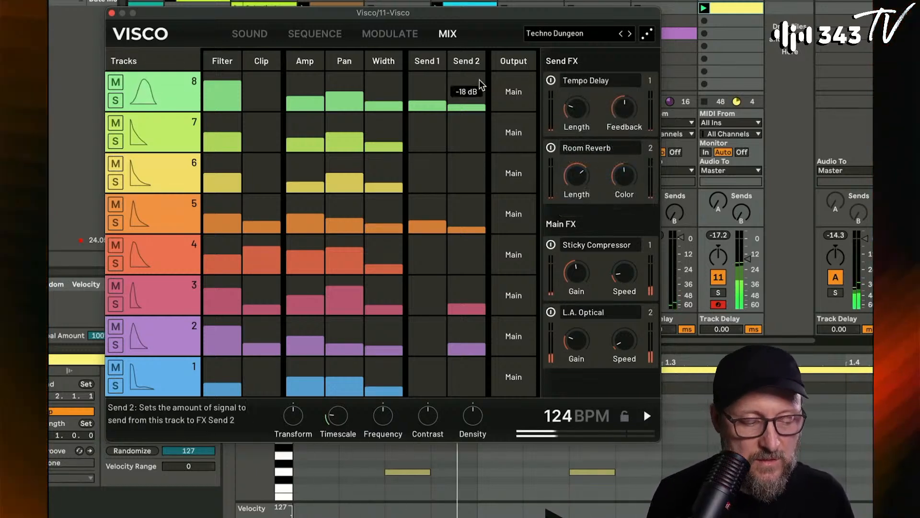
left_click_drag(577, 118, 577, 106)
left_click_drag(428, 105, 436, 100)
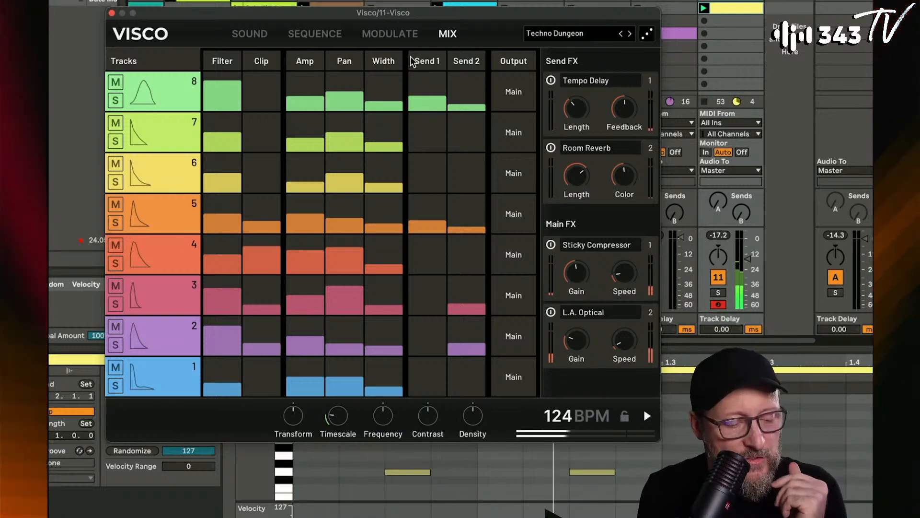
- Retarget the LFO 1 modulation of Track 8 Timescale to Track 8 Send 1
left_click(393, 35)
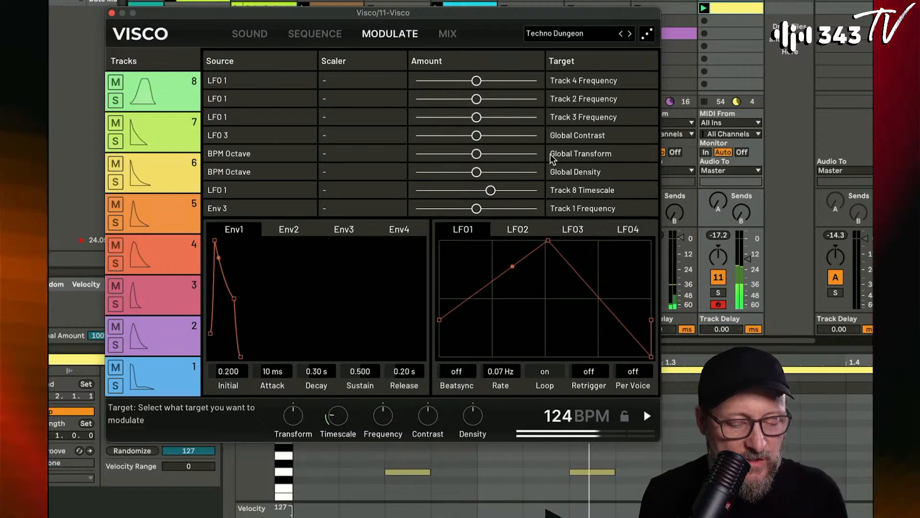
left_click(588, 193)
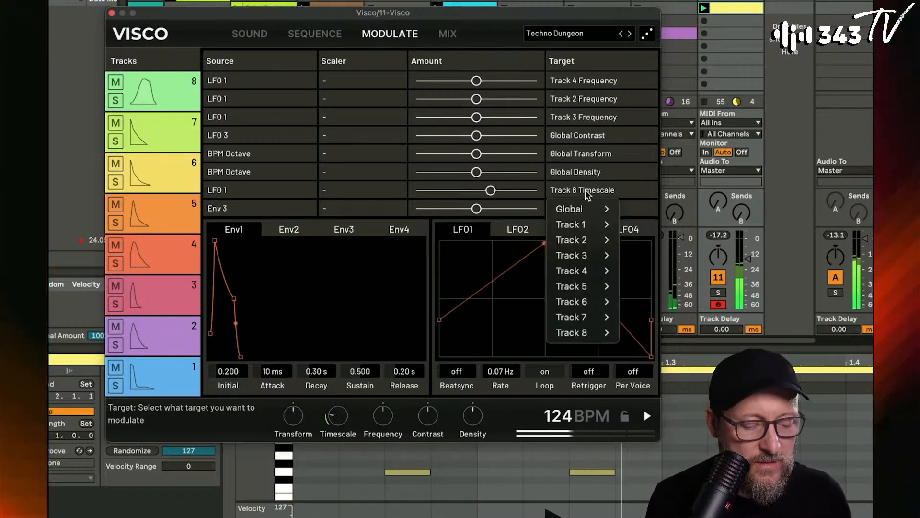
mouse_move(589, 211)
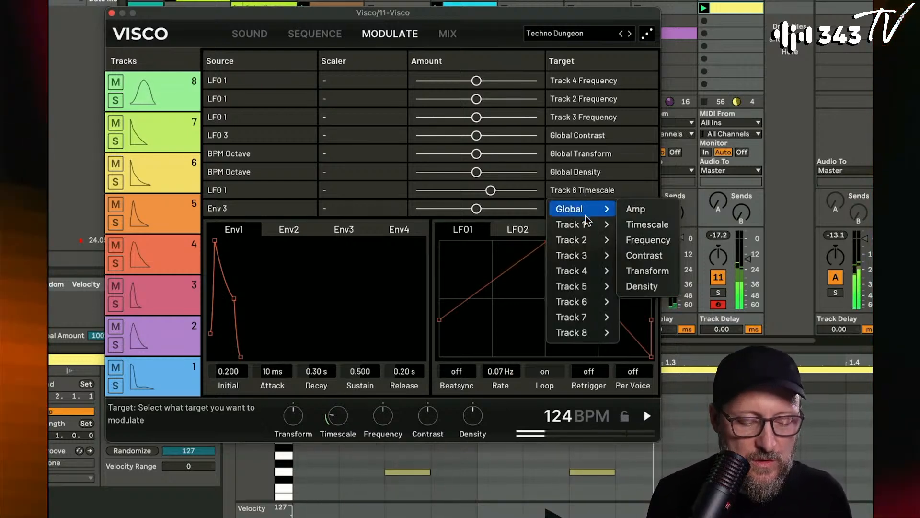
mouse_move(587, 228)
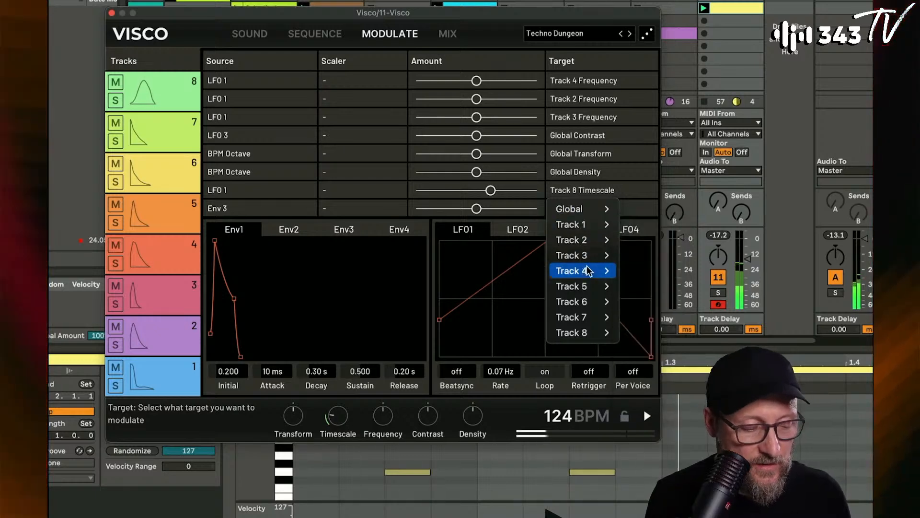
mouse_move(581, 331)
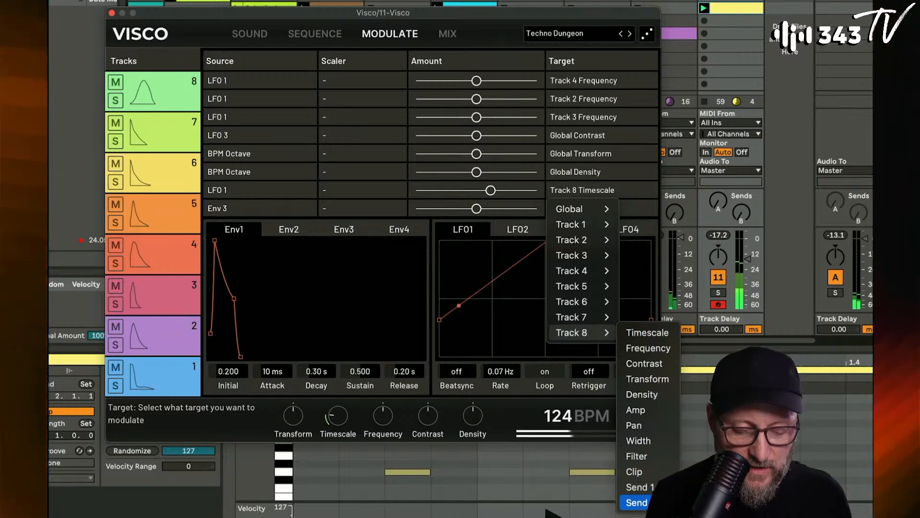
left_click(637, 487)
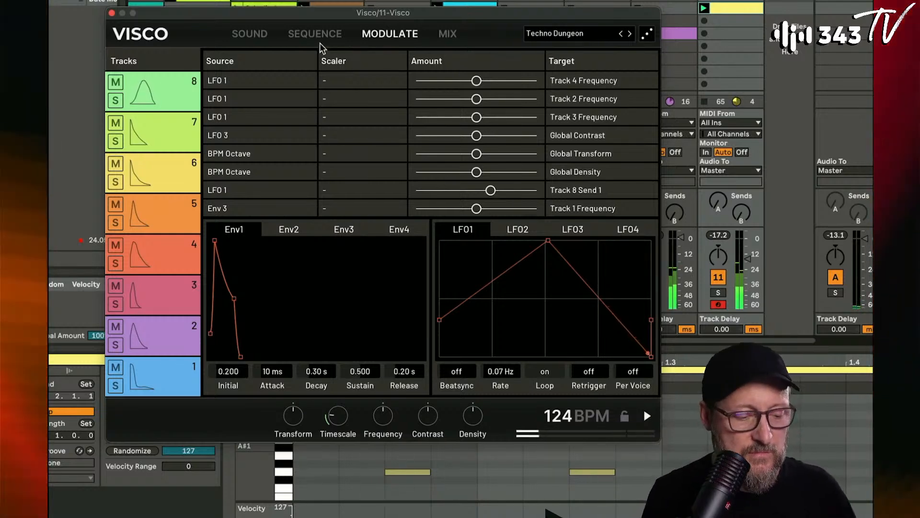
- Morph track 8's sound almost entirely back to DMX Shaker and close the Visco window
left_click(257, 33)
left_click_drag(362, 61, 348, 80)
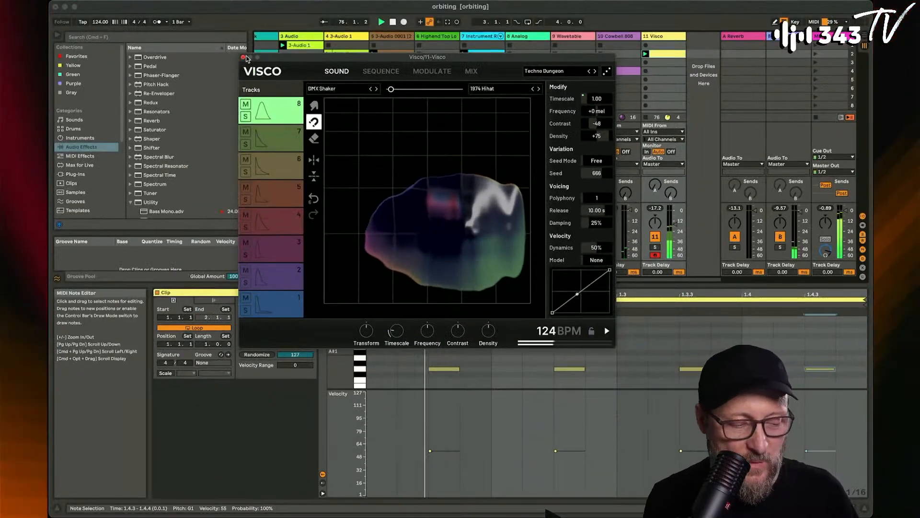
left_click(243, 58)
- Stop the DS Kick clip and arm the Reaktor 6 track for live playing
scroll(455, 74, "left", 3)
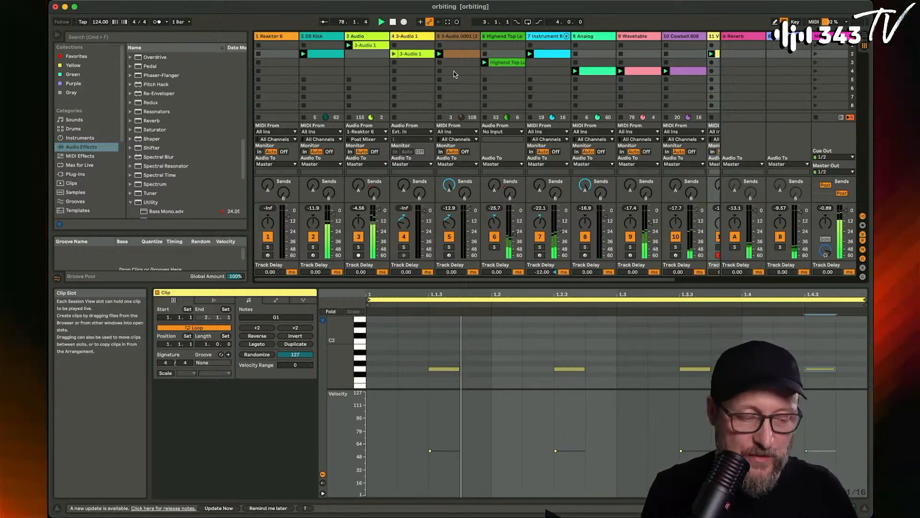
left_click(304, 81)
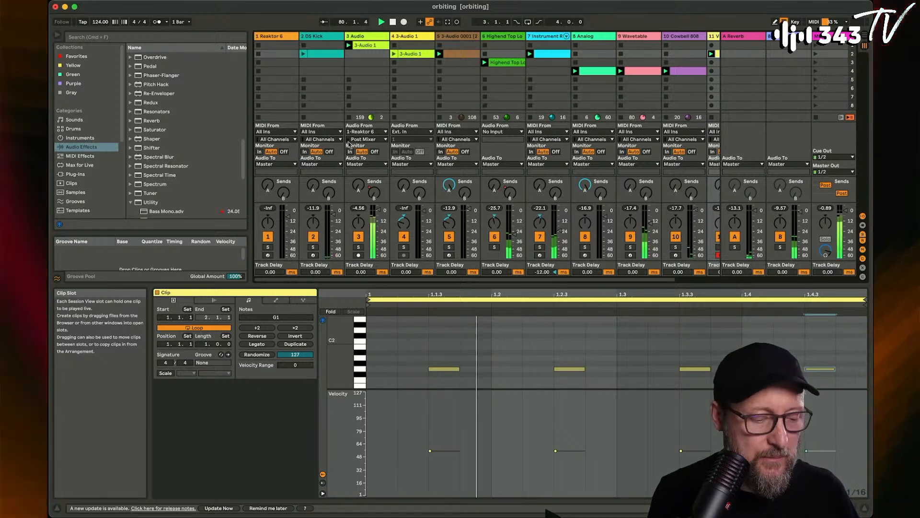
left_click(268, 255)
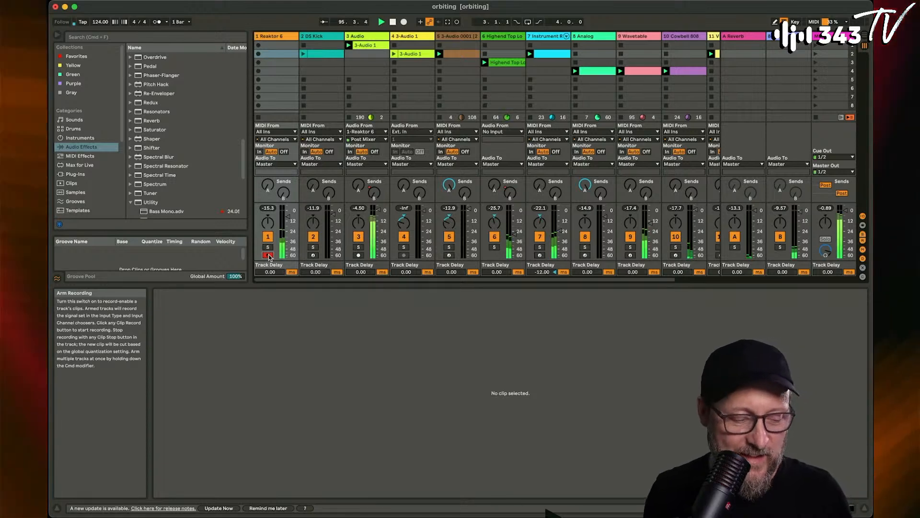
- Raise the Reaktor 6 track's reverb send to about -3.8 dB and turn its volume up slightly
mouse_move(268, 184)
left_mouse_down()
mouse_move(268, 170)
mouse_move(267, 187)
left_mouse_up()
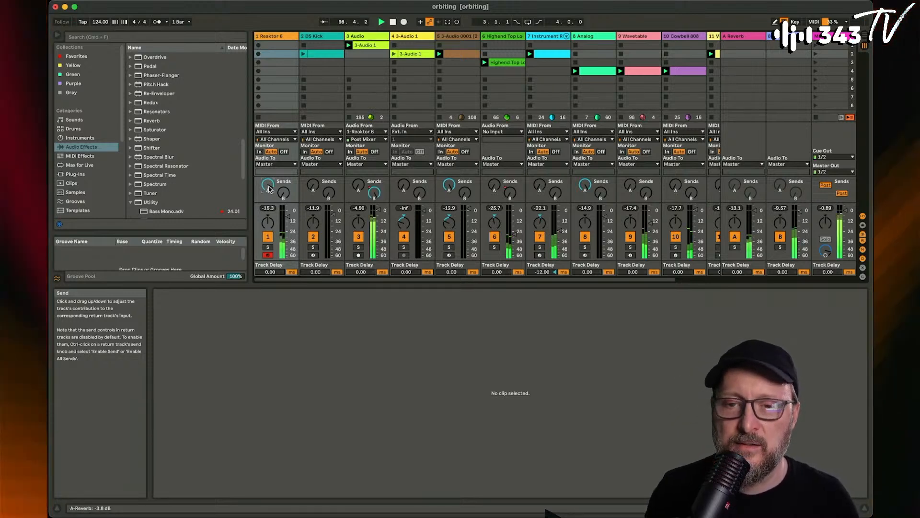
scroll(268, 190, "right", 1)
left_click_drag(286, 217, 285, 215)
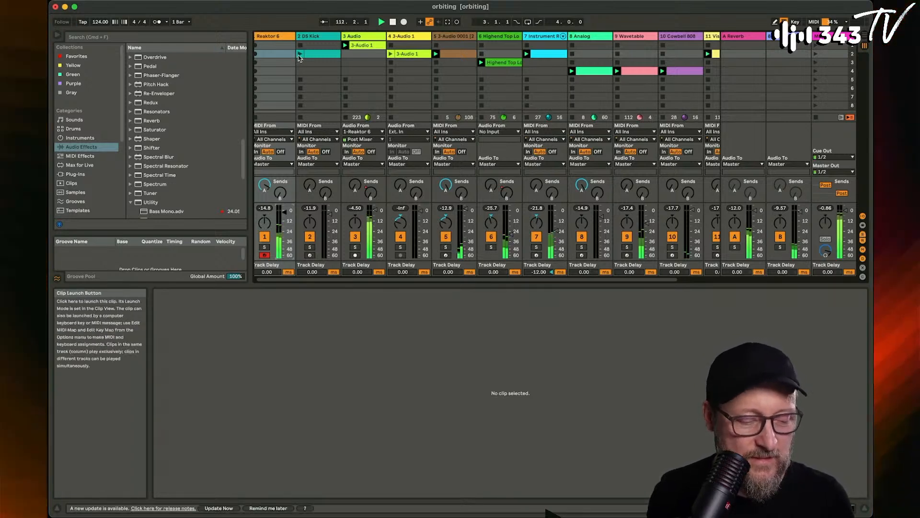
- Relaunch the DS Kick clip and raise the Highend Top Loop track's volume to about -21.8 dB
left_click(322, 54)
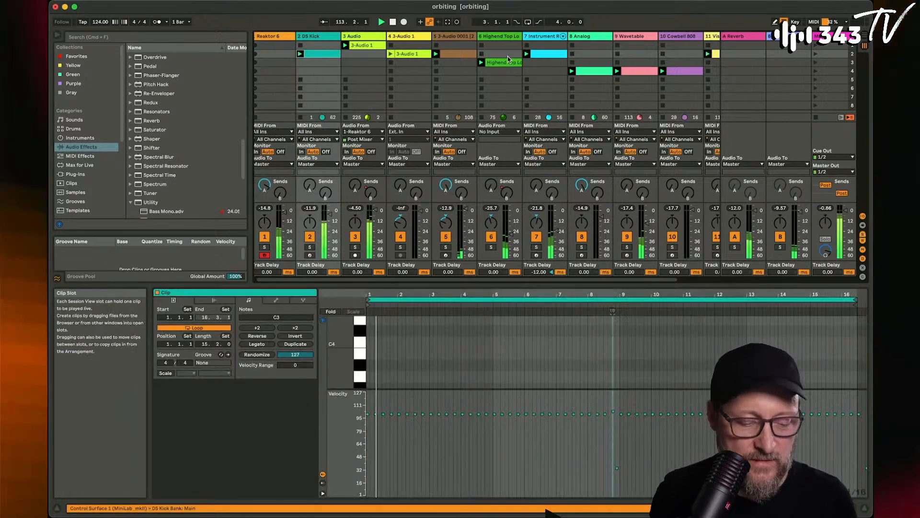
left_click_drag(511, 234, 511, 230)
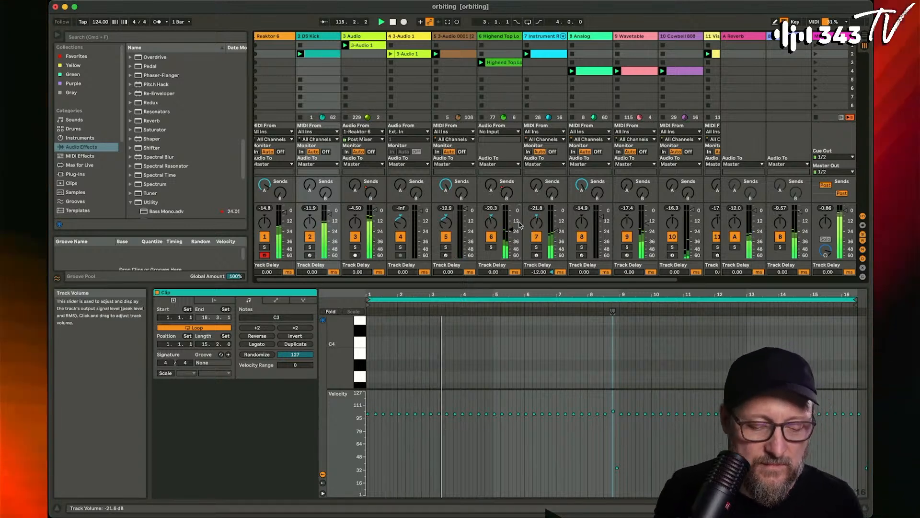
scroll(654, 52, "right", 1)
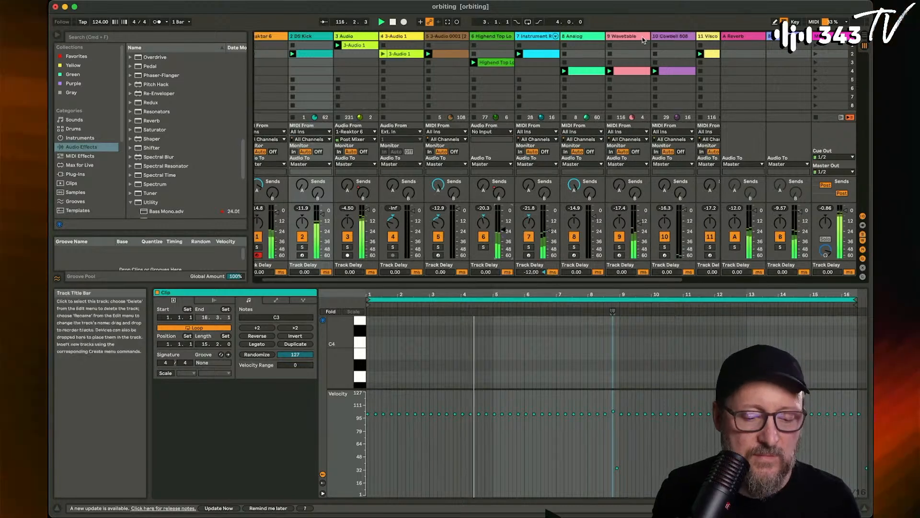
- Raise the filter frequency of the Wavetable instrument on track 9 to 4.90 kHz
double_click(635, 37)
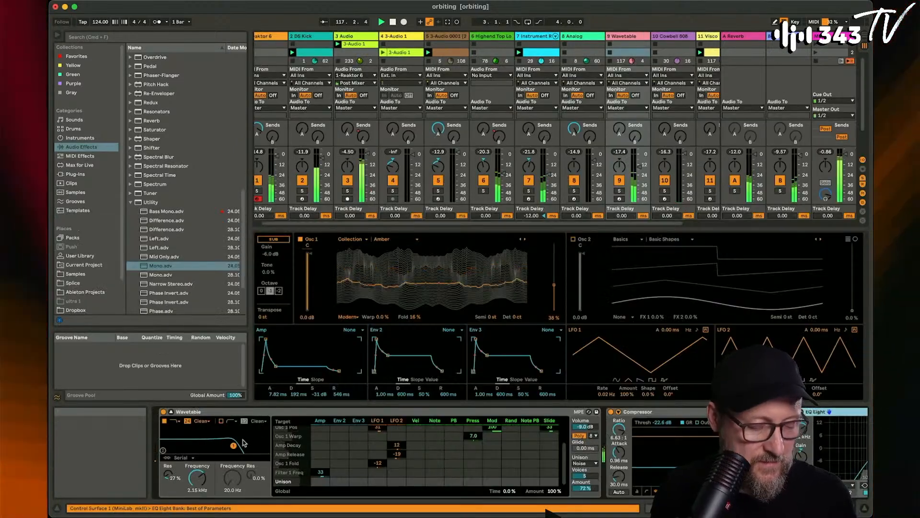
left_click_drag(197, 478, 197, 468)
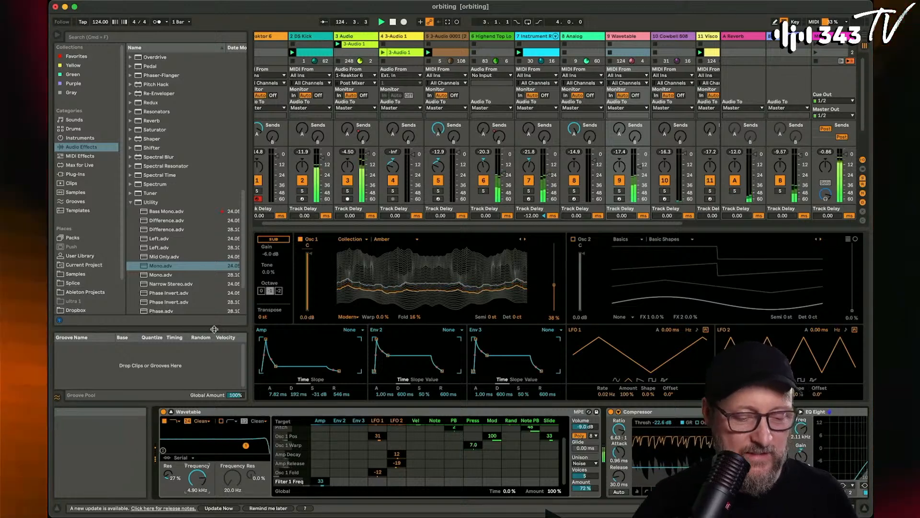
- Stop the playing clips on the Highend Top Loop and Visco tracks
left_click(474, 61)
scroll(600, 63, "right", 2)
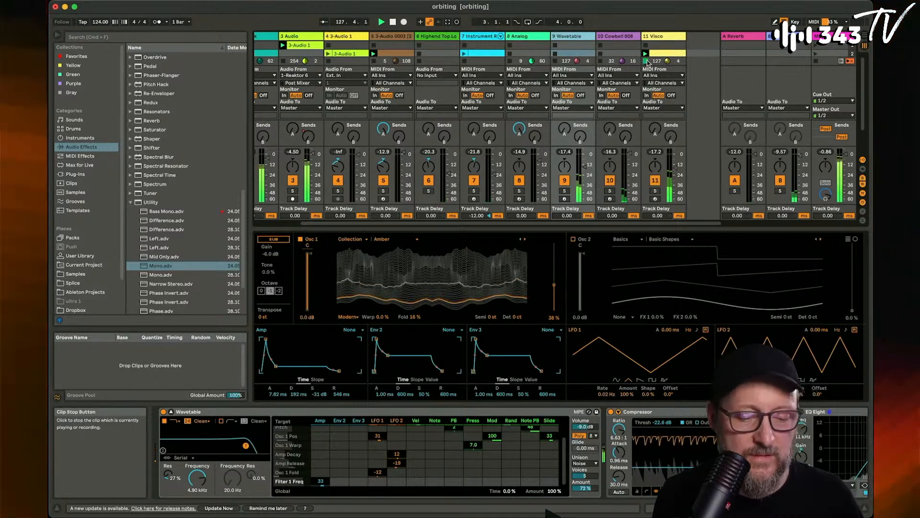
scroll(377, 90, "left", 2)
scroll(378, 89, "left", 1)
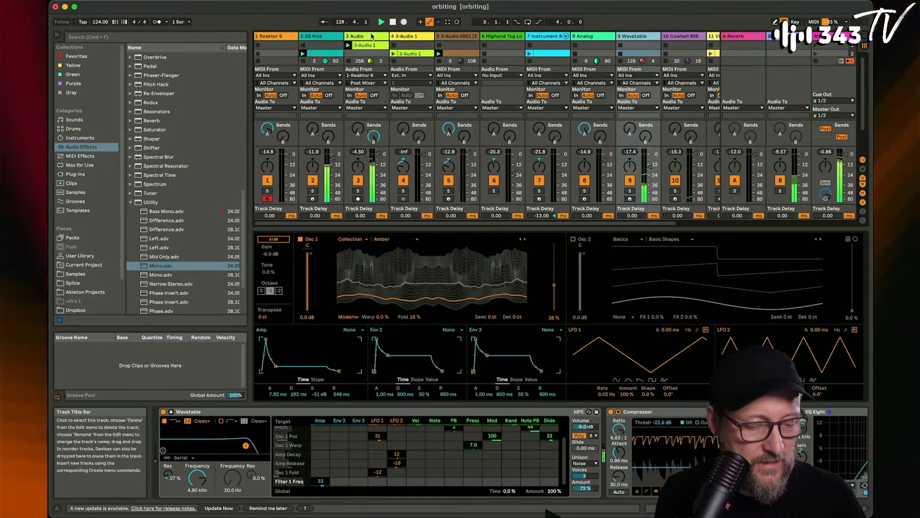
- Raise the selected EQ Eight band's frequency on the 3 Audio track to 166 Hz
left_click(373, 36)
left_click_drag(527, 428, 527, 407)
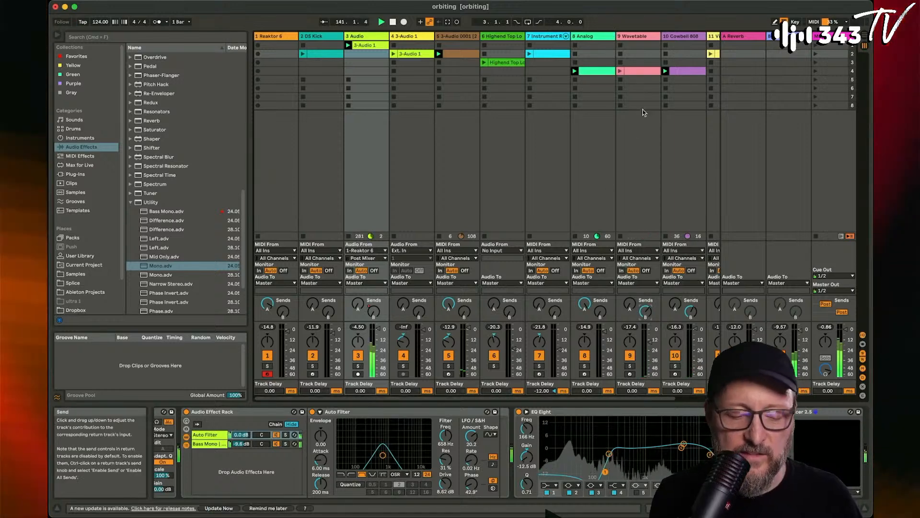
- Stop the playing clip on the Cowbell 808 track
left_click(667, 80)
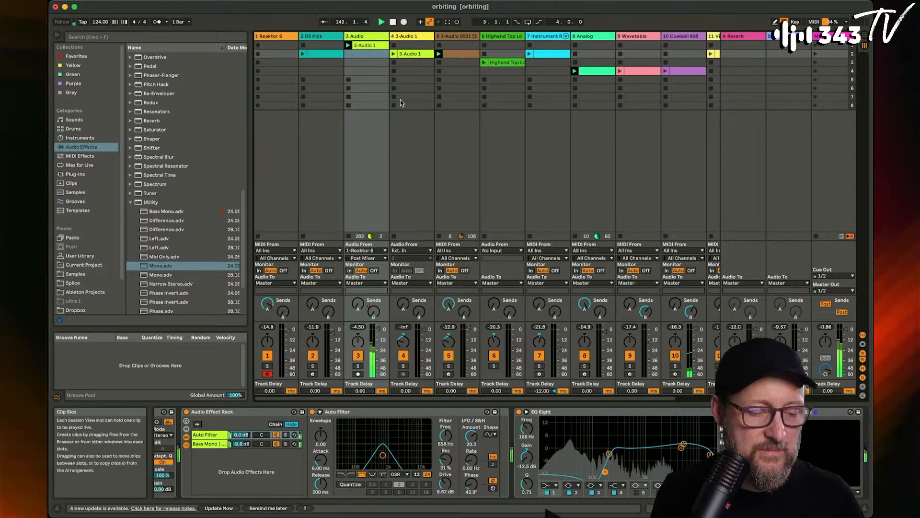